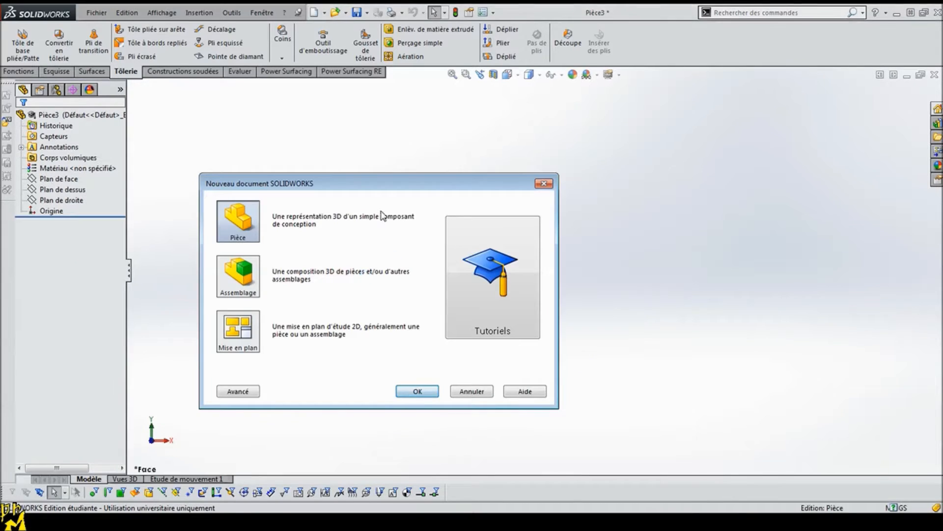
Step: Sketch a center rectangle about 177 mm wide and 88 mm high on the front plane, centred on the origin
{"action": "left_click", "coordinate": [49, 180]}
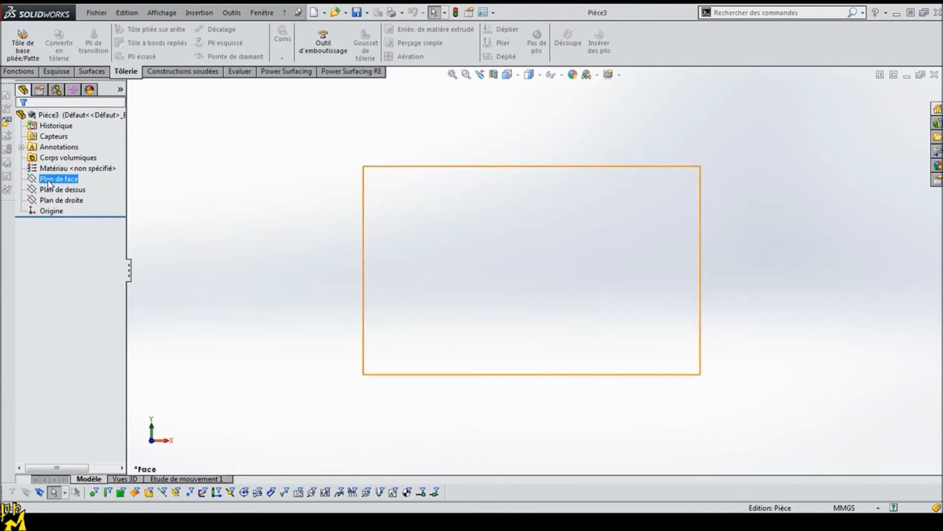
{"action": "left_click", "coordinate": [56, 72]}
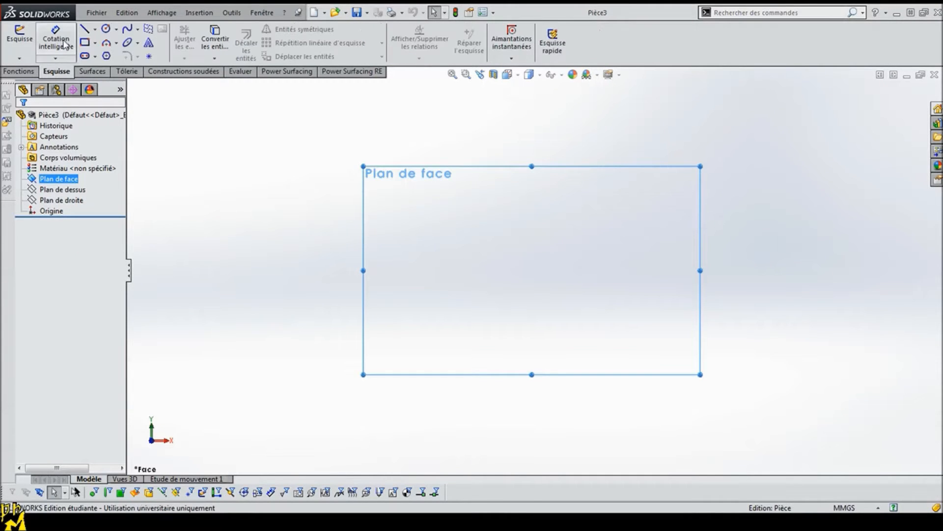
{"action": "left_click", "coordinate": [95, 42]}
{"action": "left_click", "coordinate": [113, 67]}
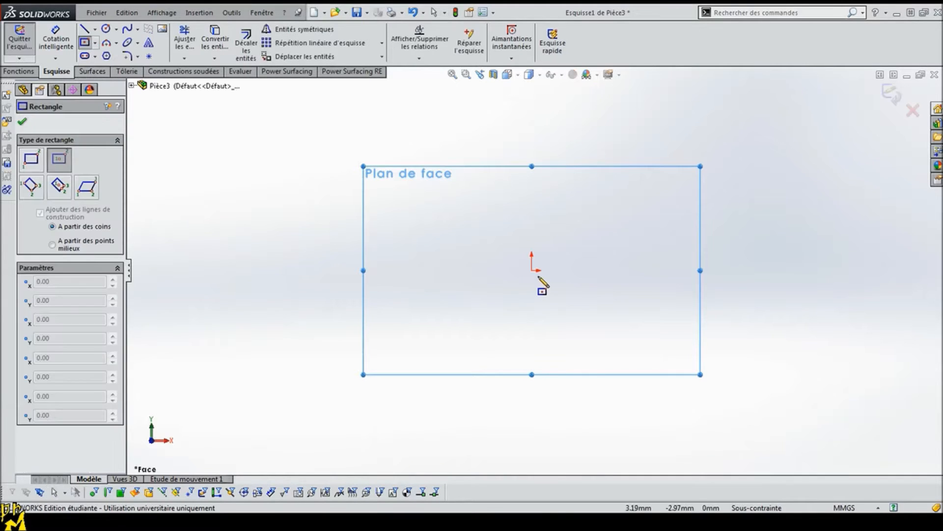
{"action": "left_click", "coordinate": [531, 270]}
{"action": "left_click", "coordinate": [365, 187]}
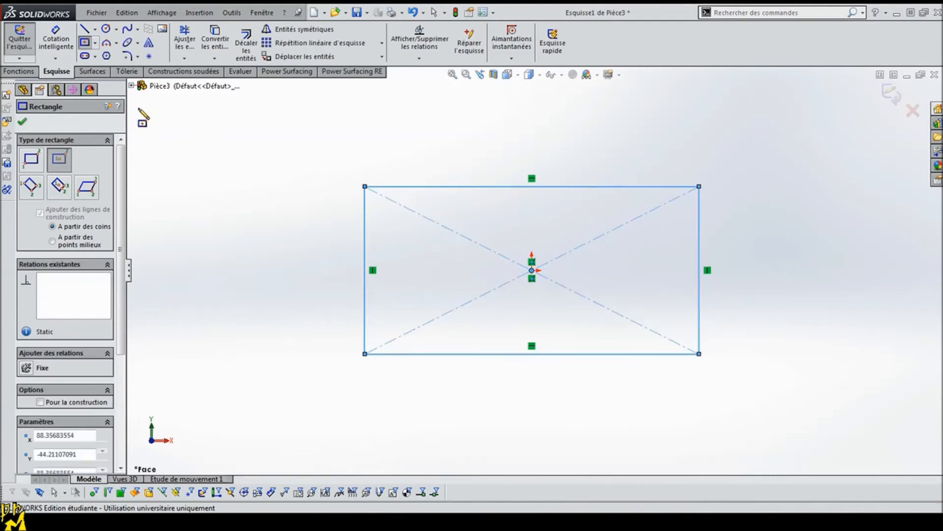
Step: Dimension the rectangle's horizontal side and set its width to 81 mm
{"action": "left_click", "coordinate": [55, 42]}
{"action": "left_click", "coordinate": [512, 187]}
{"action": "left_click", "coordinate": [526, 147]}
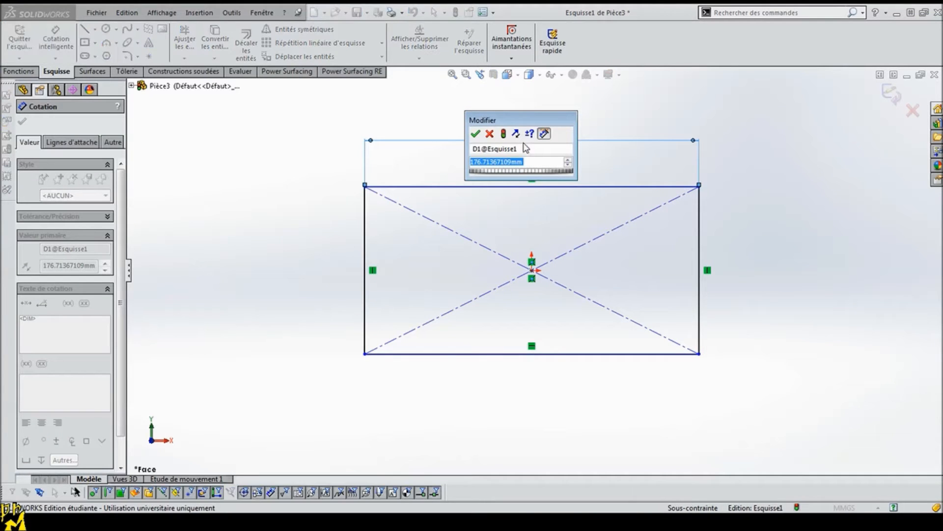
{"action": "type", "text": "81"}
{"action": "key", "text": "Return"}
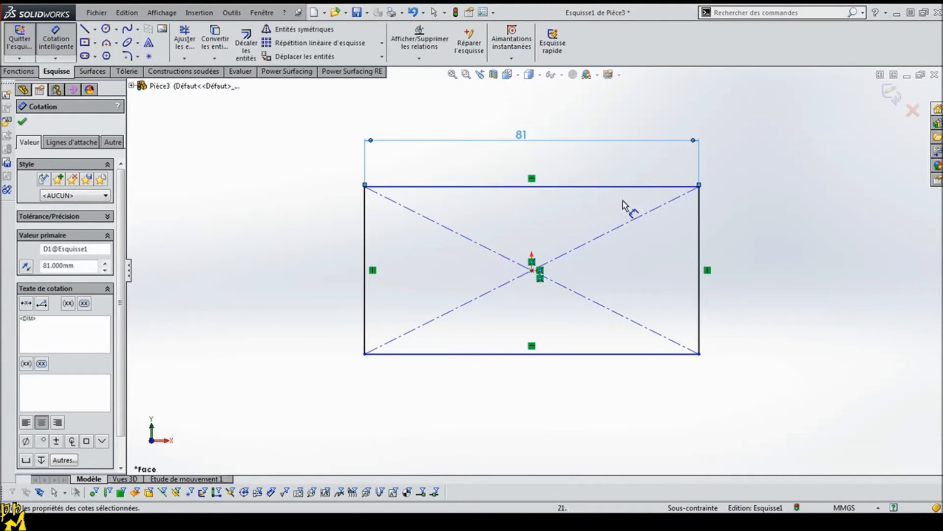
Step: Dimension the rectangle's vertical side and set its height to 61.5 mm
{"action": "left_click", "coordinate": [710, 228]}
{"action": "left_click", "coordinate": [746, 224]}
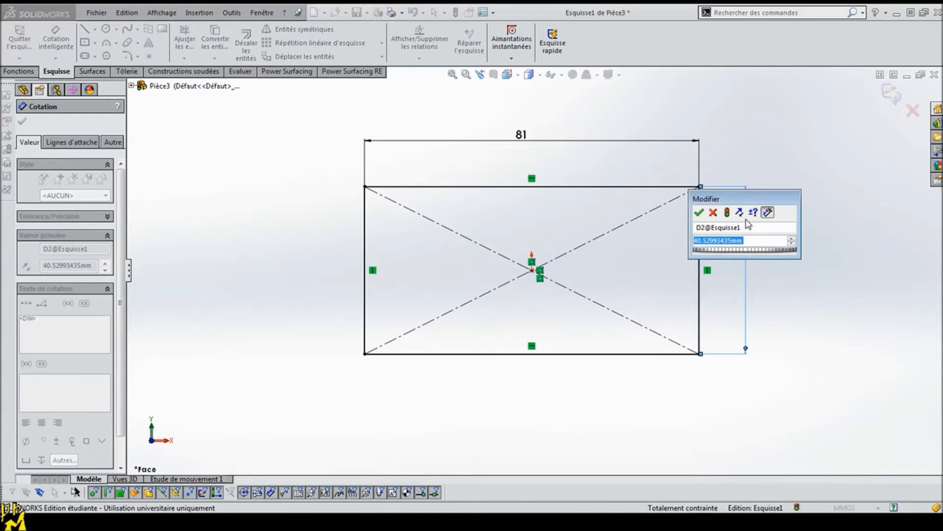
{"action": "type", "text": "6"}
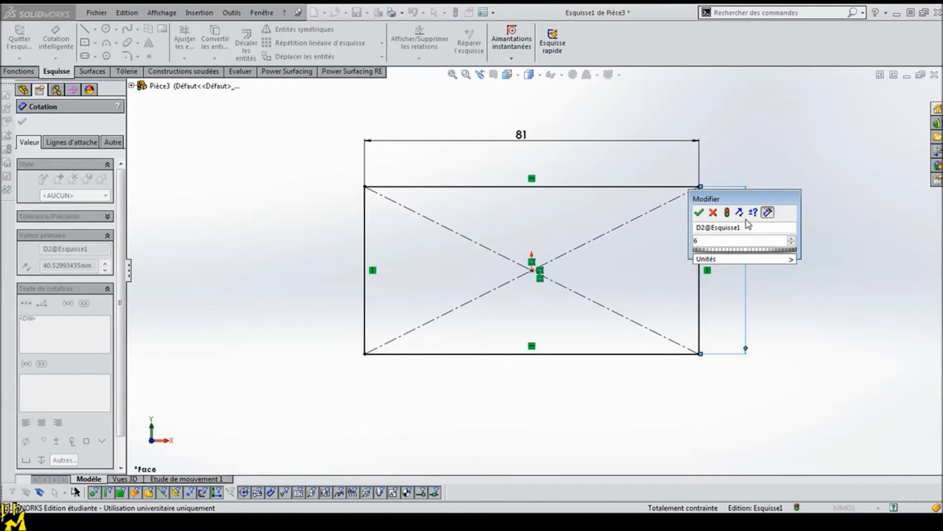
{"action": "type", "text": "1.5"}
{"action": "key", "text": "Return"}
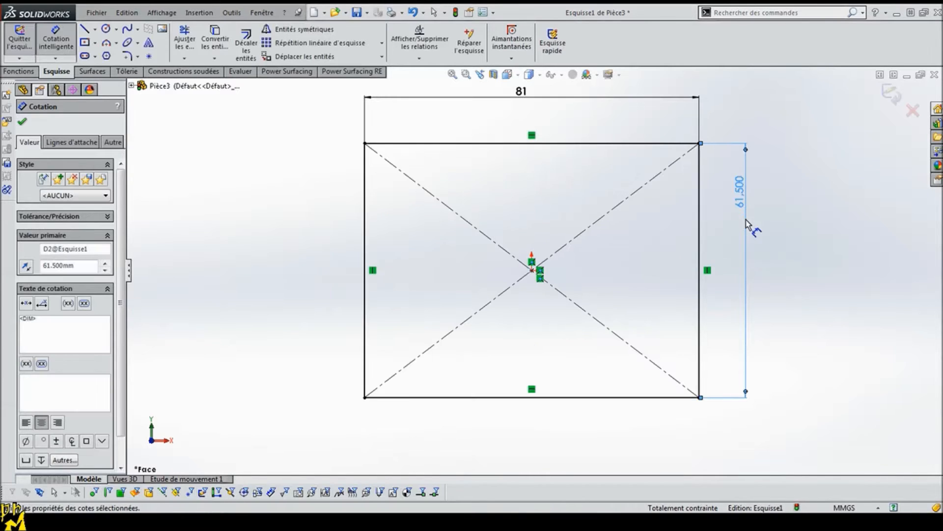
{"action": "left_click", "coordinate": [22, 121]}
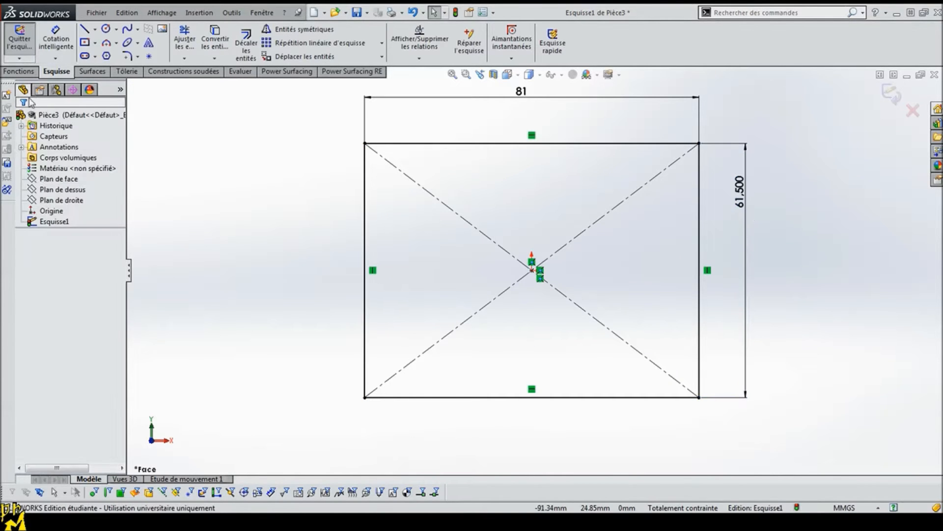
Step: Extrude the rectangle 23.5 mm as a blind boss to form a solid block
{"action": "left_click", "coordinate": [18, 71]}
{"action": "left_click", "coordinate": [28, 43]}
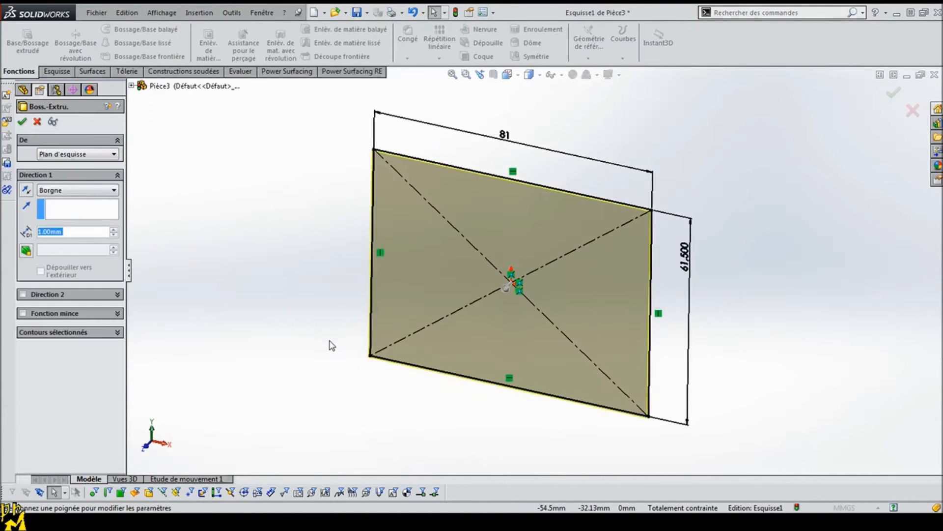
{"action": "left_click_drag", "start_coordinate": [509, 284], "coordinate": [455, 339]}
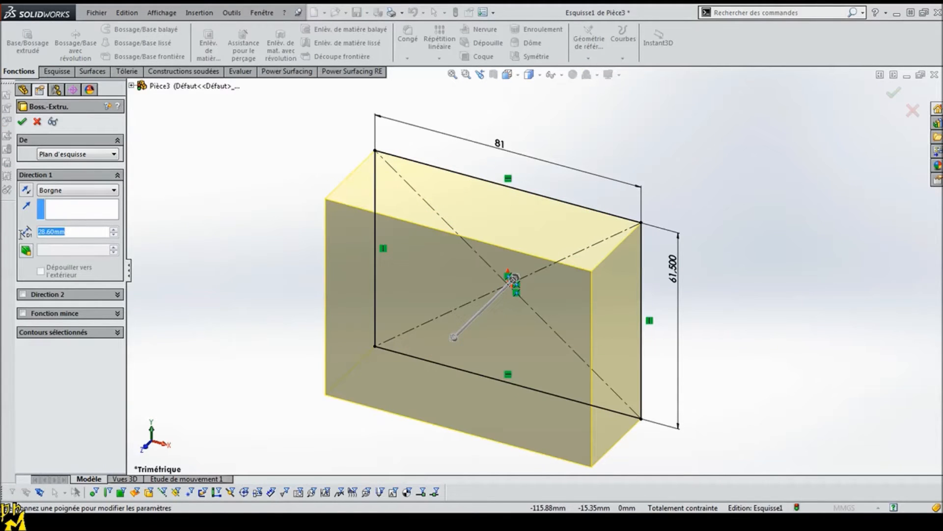
{"action": "type", "text": "23.5"}
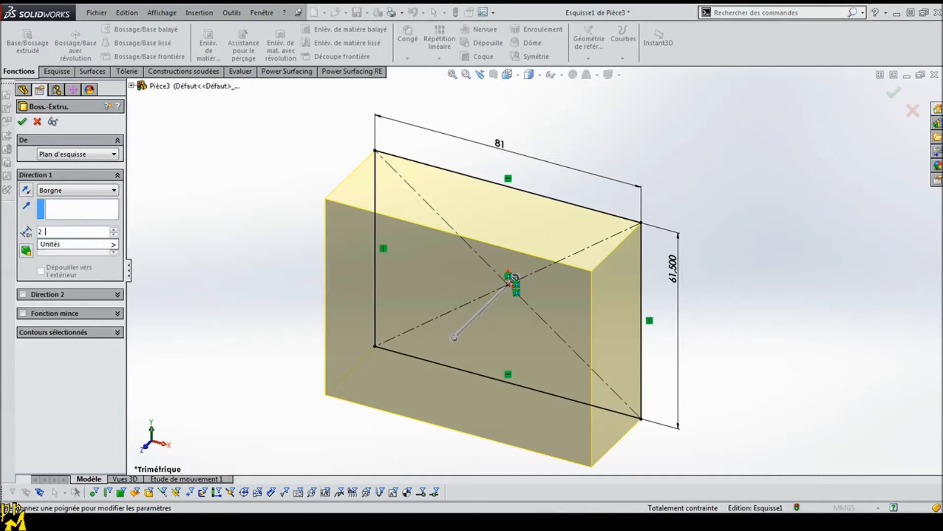
{"action": "key", "text": "Return"}
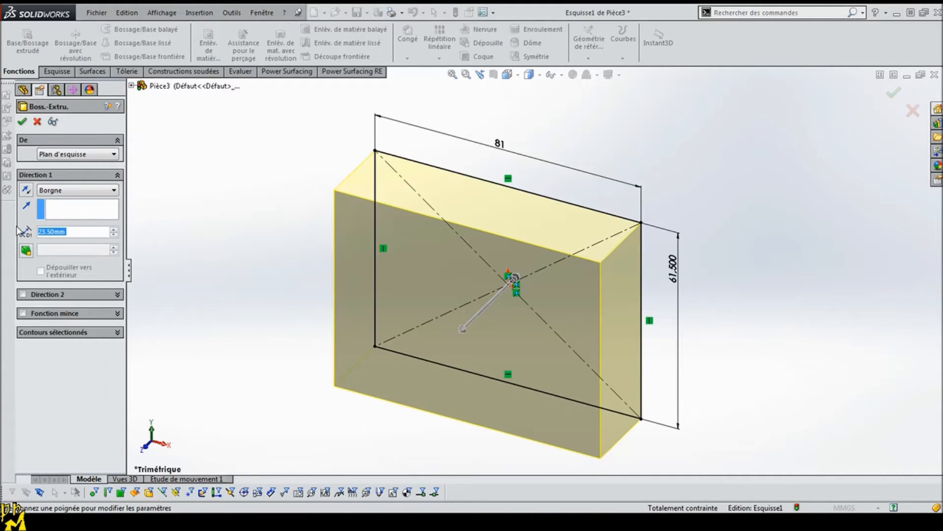
{"action": "left_click", "coordinate": [22, 121]}
Step: Start converting the block to sheet metal, using the large face on the sketch plane as the fixed face
{"action": "mouse_move", "coordinate": [276, 347]}
{"action": "middle_mouse_down"}
{"action": "mouse_move", "coordinate": [282, 141]}
{"action": "mouse_move", "coordinate": [655, 309]}
{"action": "mouse_move", "coordinate": [688, 377]}
{"action": "mouse_move", "coordinate": [718, 390]}
{"action": "middle_mouse_up"}
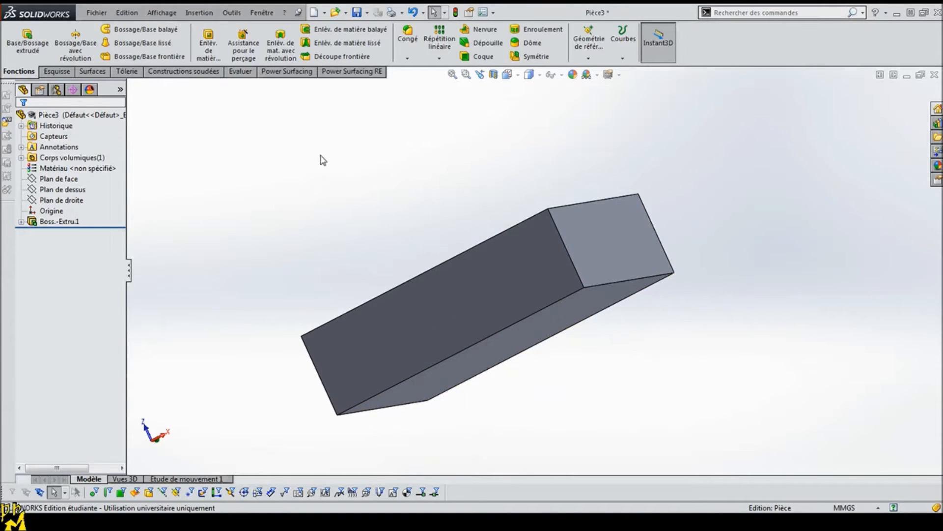
{"action": "left_click", "coordinate": [126, 72]}
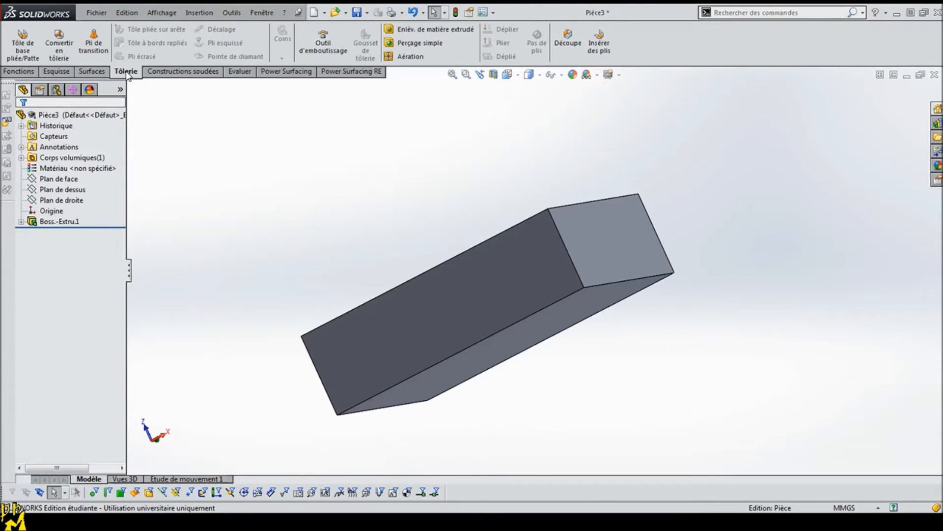
{"action": "right_click", "coordinate": [127, 74]}
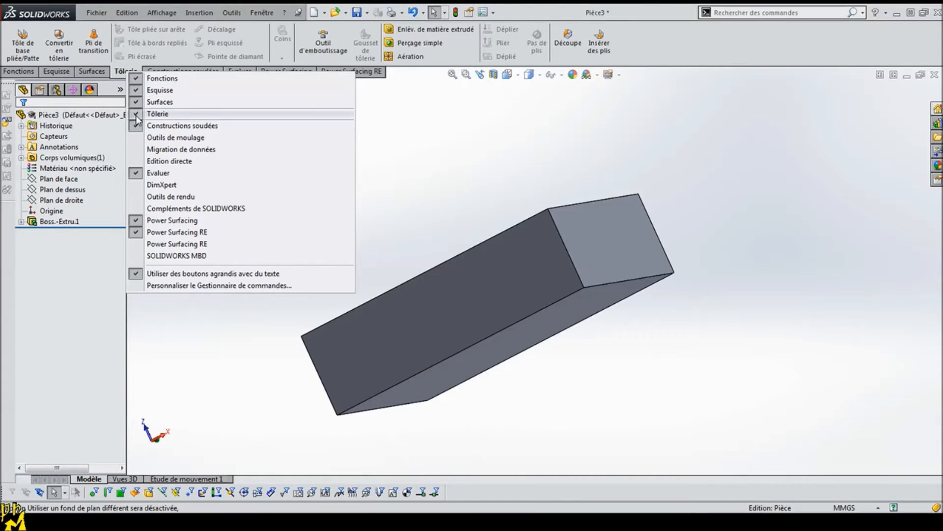
{"action": "left_click", "coordinate": [119, 72]}
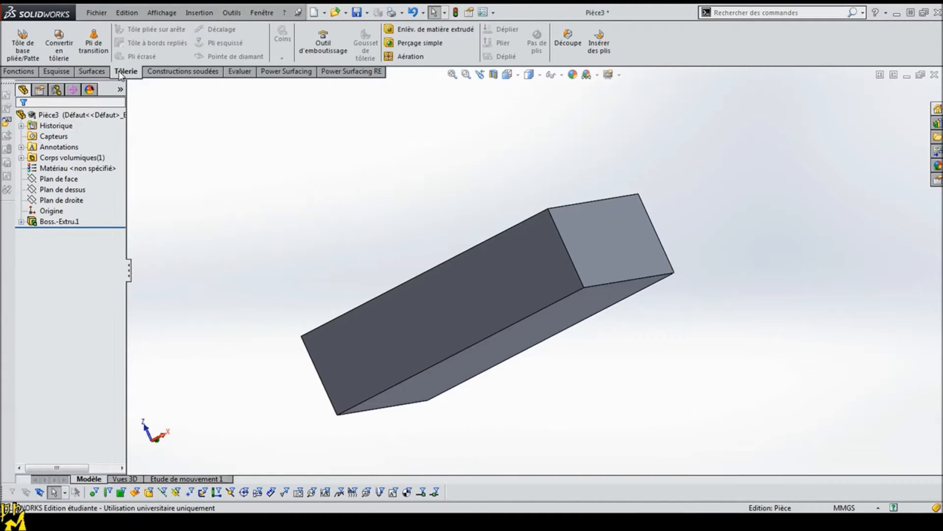
{"action": "left_click", "coordinate": [61, 47]}
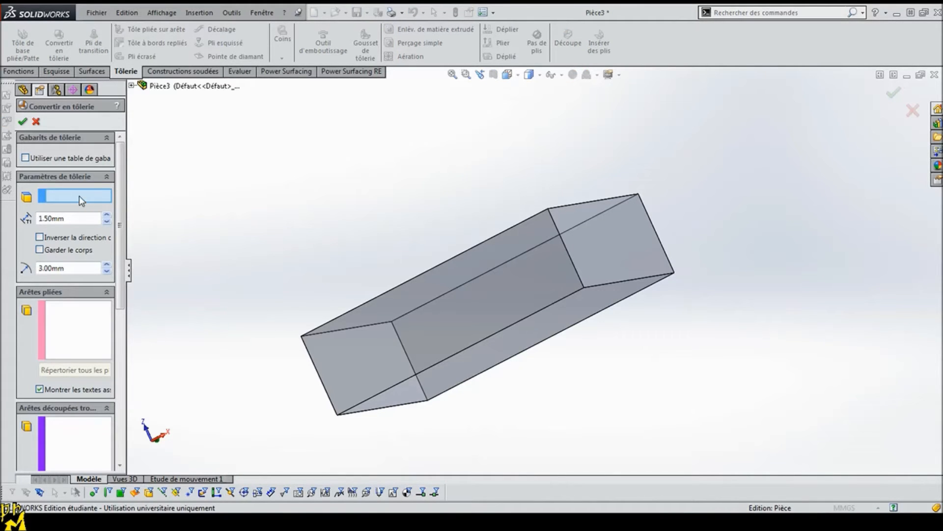
{"action": "left_click", "coordinate": [505, 348]}
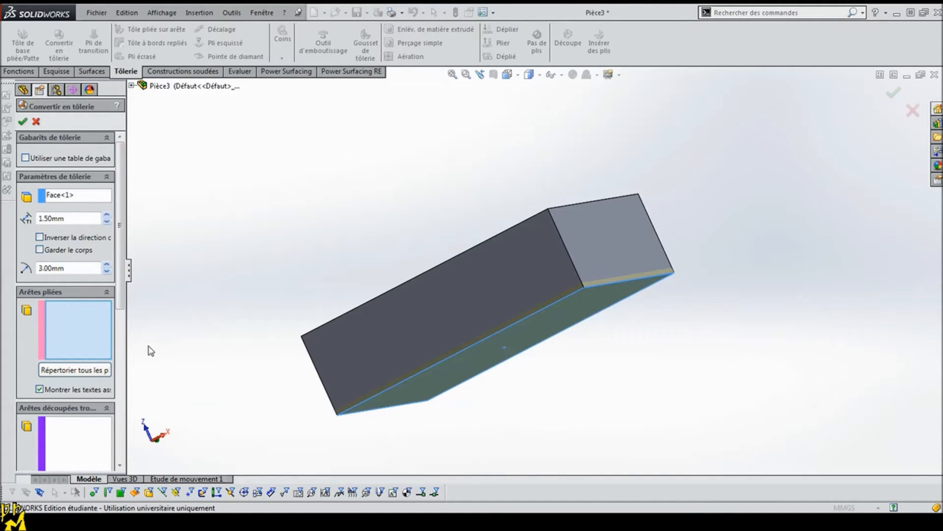
Step: Select the four edges around the fixed face as bend edges
{"action": "left_click", "coordinate": [437, 365]}
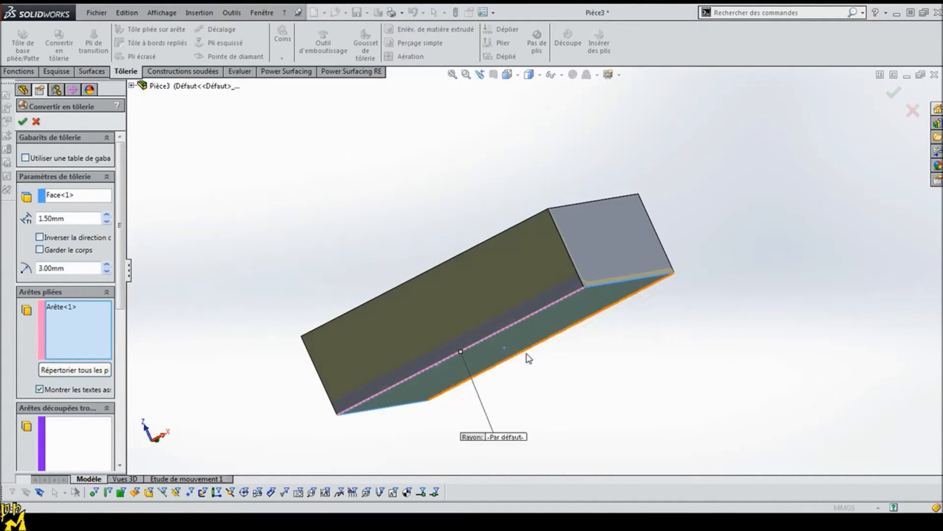
{"action": "left_click", "coordinate": [635, 295]}
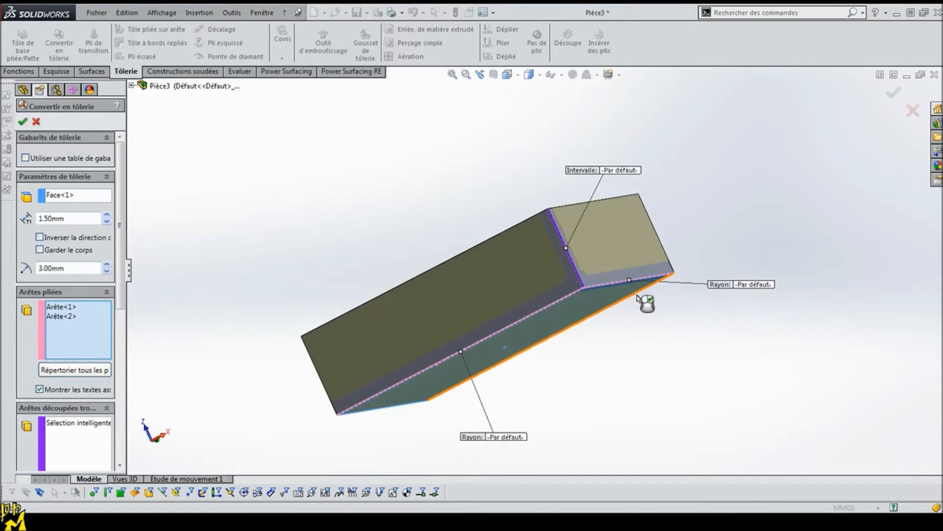
{"action": "left_click", "coordinate": [382, 415]}
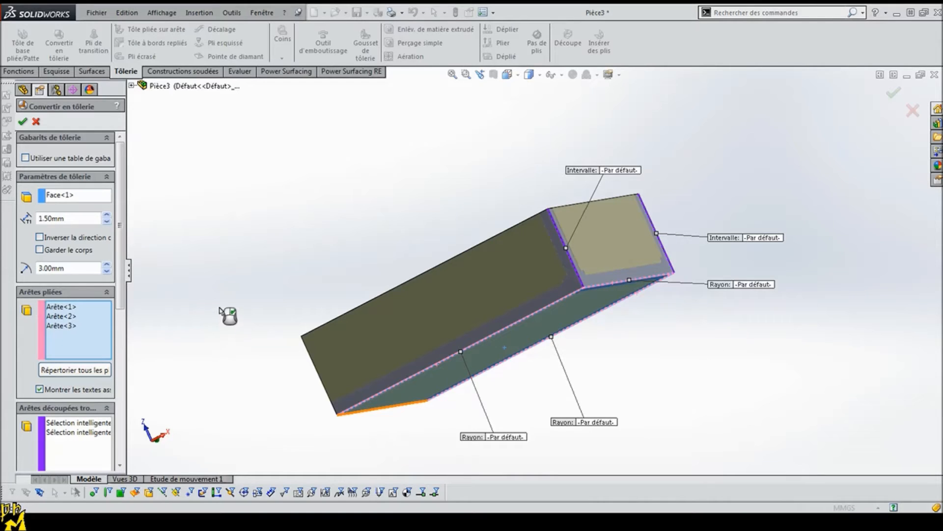
{"action": "middle_click_drag", "start_coordinate": [255, 322], "coordinate": [316, 285]}
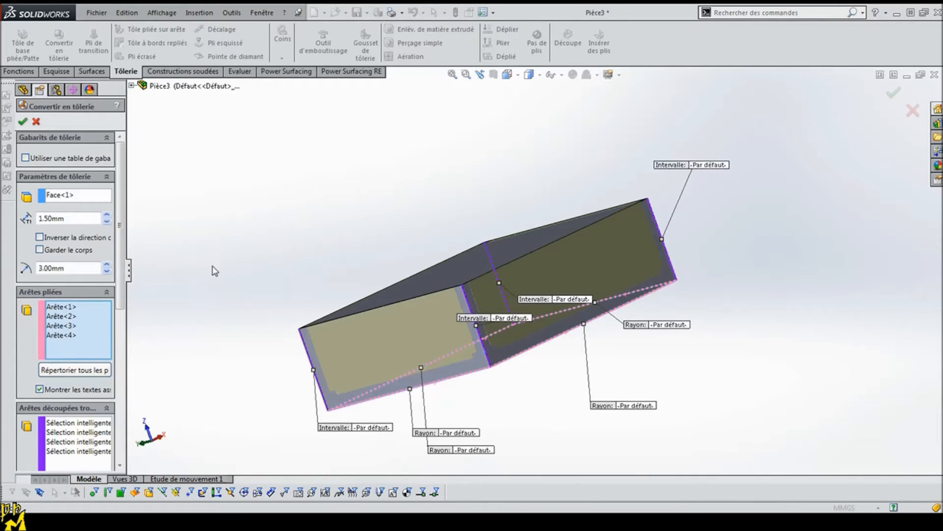
Step: Set the default corner gap to 0.5 mm and the overlap ratio to 1, and complete the sheet-metal conversion
{"action": "left_click_drag", "start_coordinate": [122, 245], "coordinate": [128, 409]}
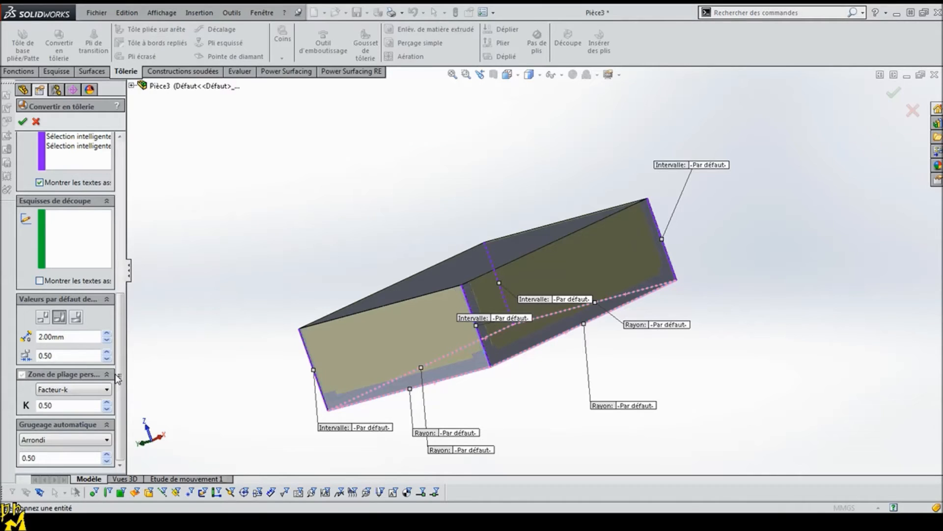
{"action": "left_click_drag", "start_coordinate": [70, 337], "coordinate": [31, 338]}
{"action": "type", "text": "0.5"}
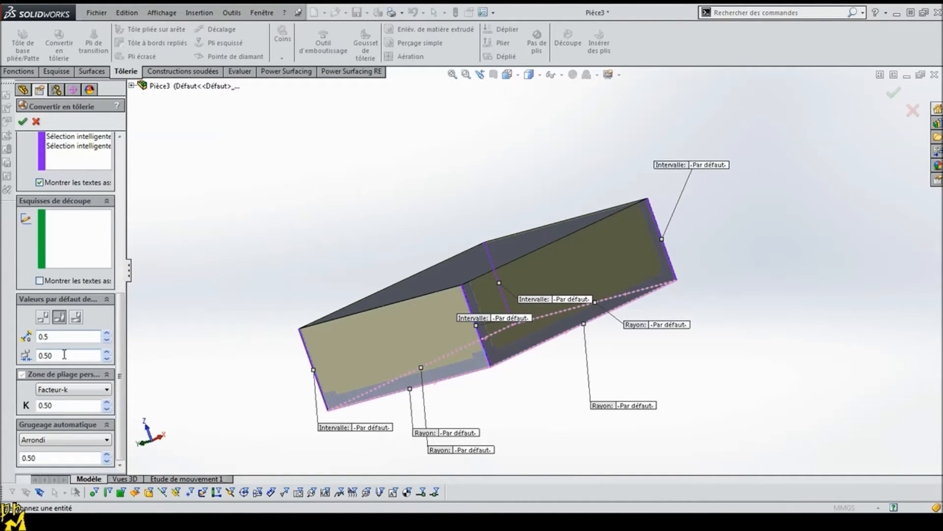
{"action": "left_click", "coordinate": [40, 355]}
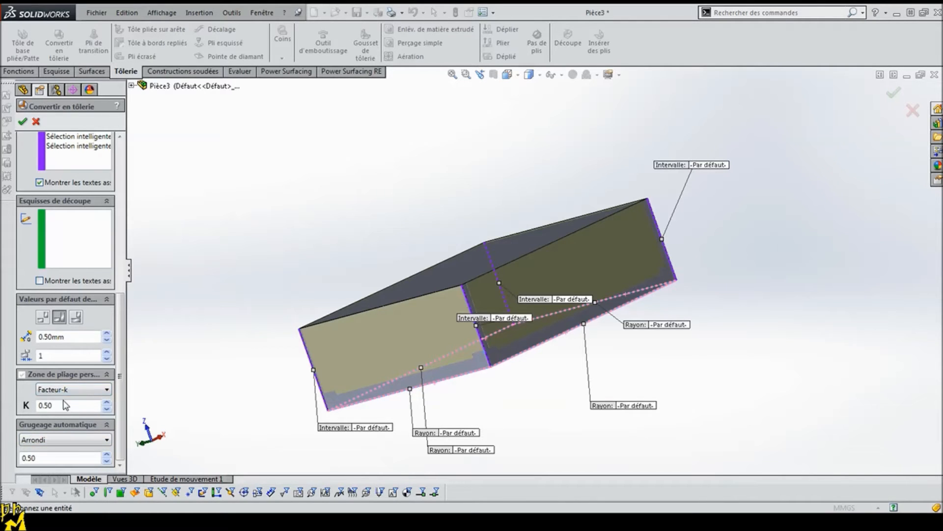
{"action": "scroll", "coordinate": [117, 407], "scroll_direction": "up", "scroll_amount": 10}
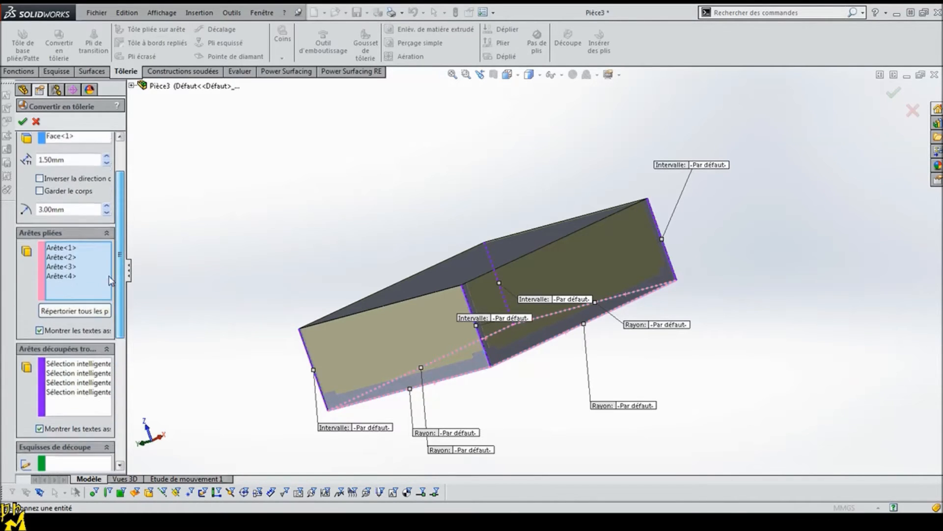
{"action": "left_click_drag", "start_coordinate": [119, 166], "coordinate": [132, 376]}
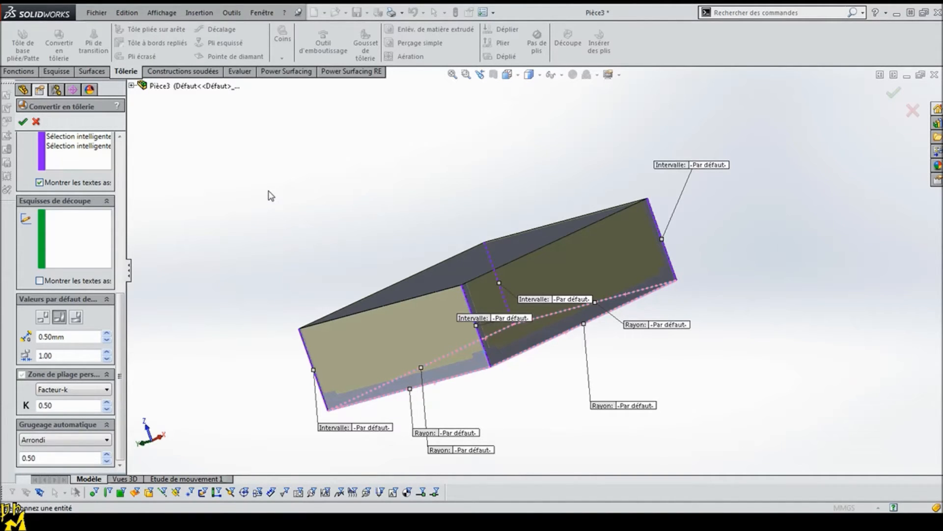
{"action": "key", "text": "Return"}
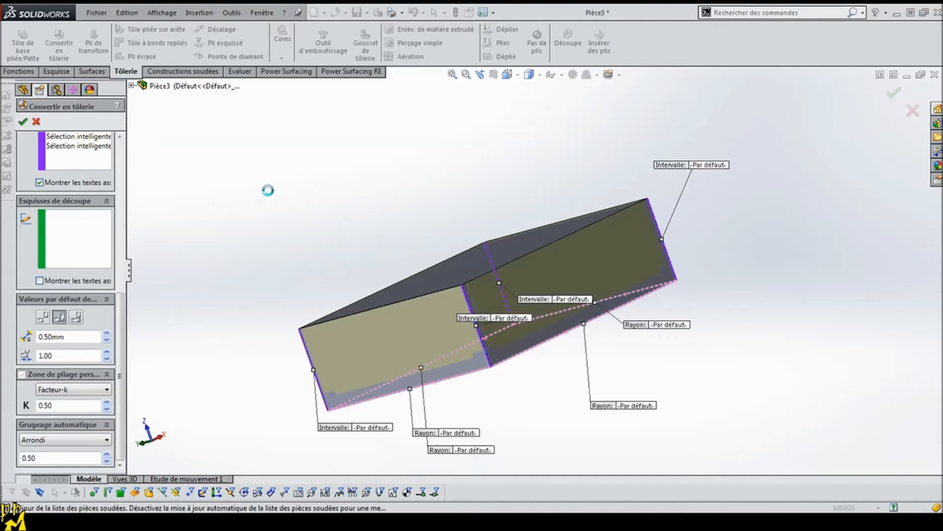
Step: Examine the converted tray's corner gaps, wall overlaps and bends up close, from both inside and outside
{"action": "middle_click_drag", "start_coordinate": [369, 249], "coordinate": [572, 380]}
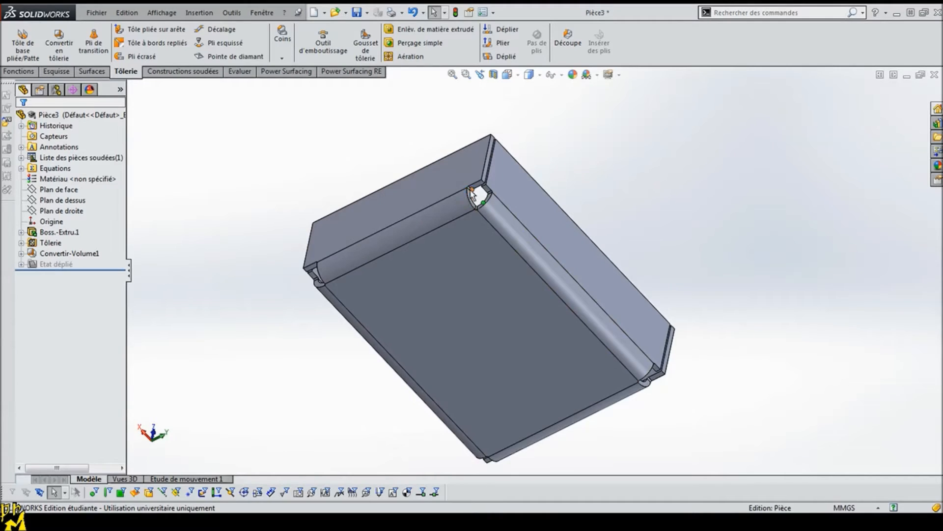
{"action": "middle_click_drag", "start_coordinate": [627, 326], "coordinate": [377, 282]}
{"action": "scroll", "coordinate": [335, 403], "scroll_direction": "down", "scroll_amount": 5}
{"action": "scroll", "coordinate": [467, 249], "scroll_direction": "down", "scroll_amount": 6}
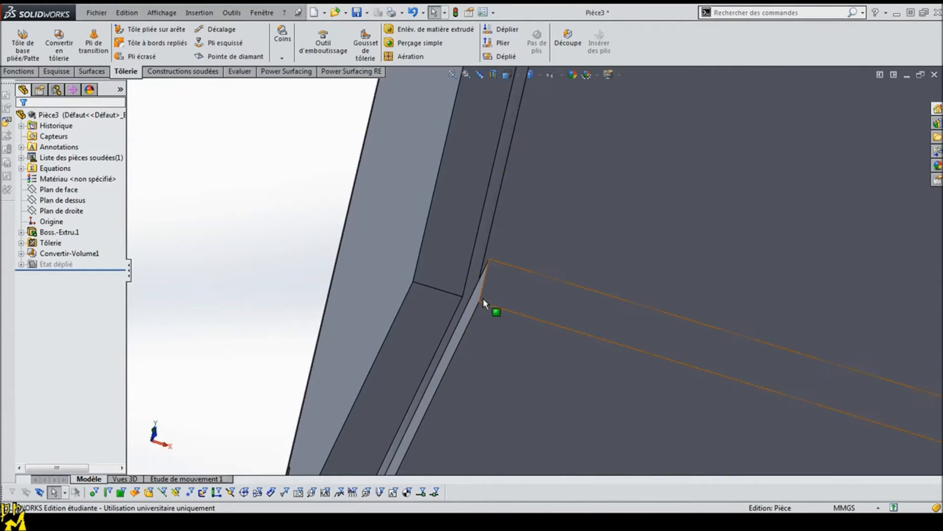
{"action": "left_click", "coordinate": [477, 296]}
{"action": "middle_click_drag", "start_coordinate": [343, 301], "coordinate": [301, 265]}
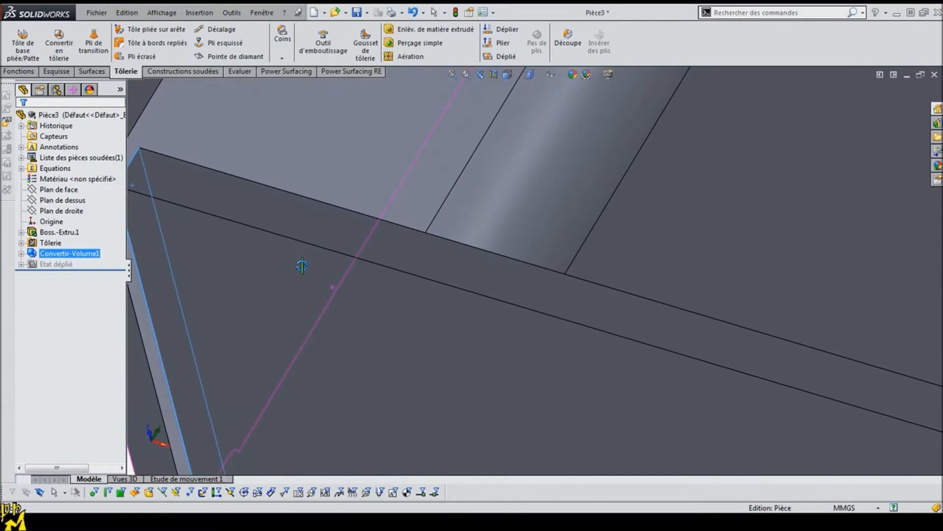
{"action": "left_click", "coordinate": [148, 340]}
{"action": "scroll", "coordinate": [213, 322], "scroll_direction": "up", "scroll_amount": 3}
{"action": "left_click", "coordinate": [249, 361]}
{"action": "middle_click_drag", "start_coordinate": [289, 388], "coordinate": [493, 454]}
{"action": "scroll", "coordinate": [548, 310], "scroll_direction": "up", "scroll_amount": 6}
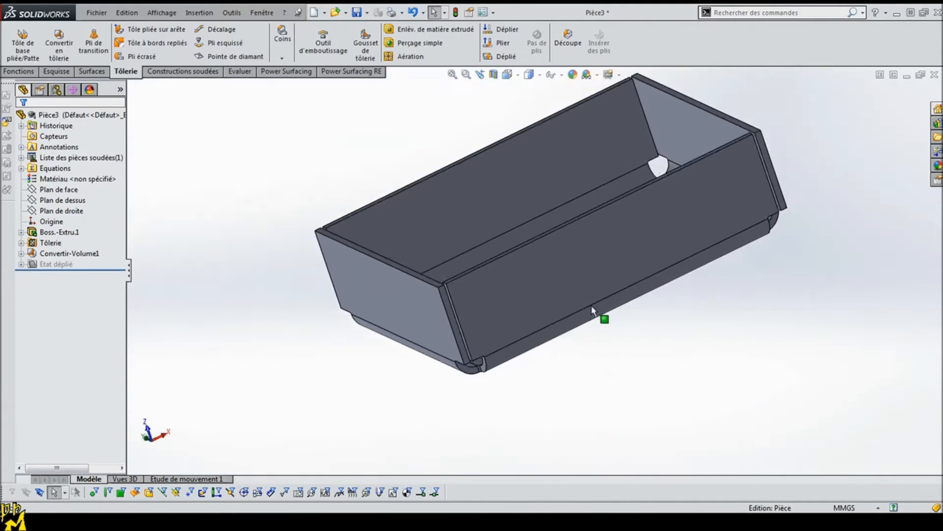
{"action": "scroll", "coordinate": [583, 198], "scroll_direction": "up", "scroll_amount": 1}
{"action": "scroll", "coordinate": [600, 193], "scroll_direction": "down", "scroll_amount": 1}
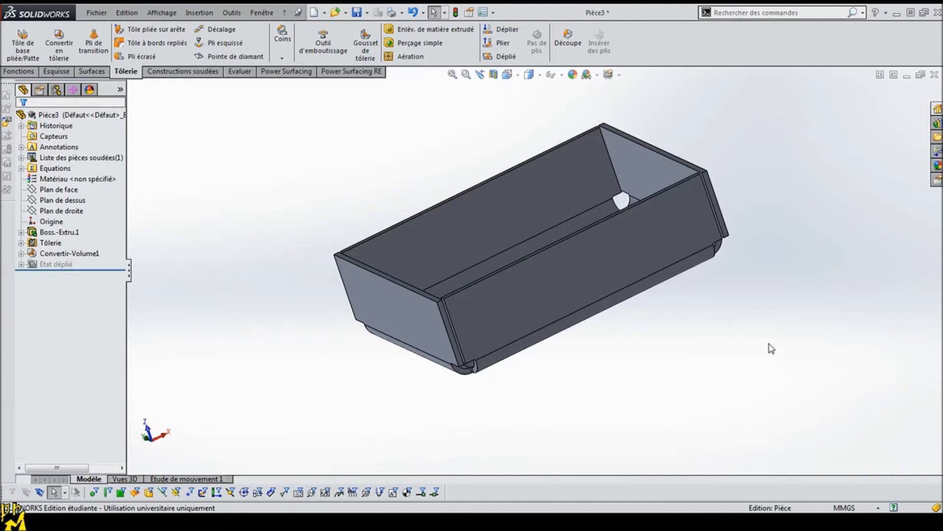
Step: Review the part's base extrusion and the contents of its sheet-metal and Convertir-Volume1 features, including the individual bends
{"action": "middle_click_drag", "start_coordinate": [745, 274], "coordinate": [754, 251]}
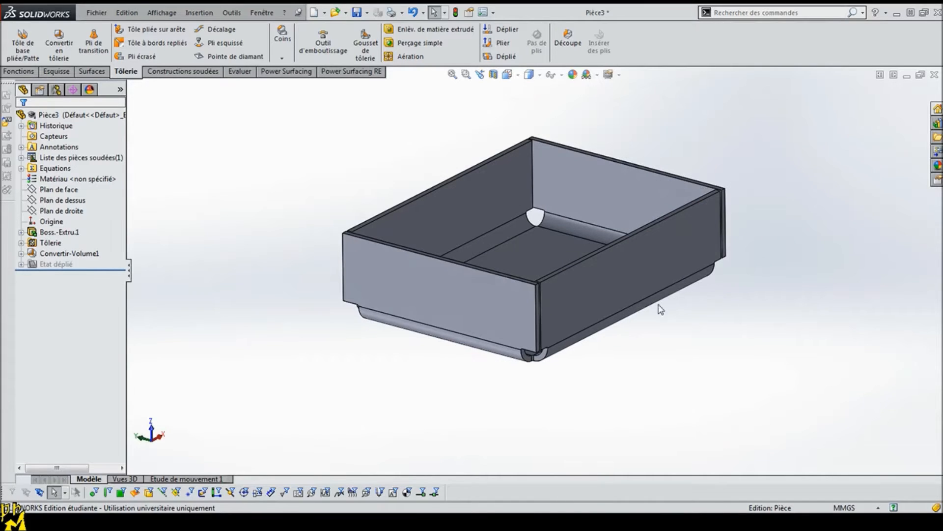
{"action": "left_click", "coordinate": [47, 243]}
{"action": "left_click", "coordinate": [43, 235]}
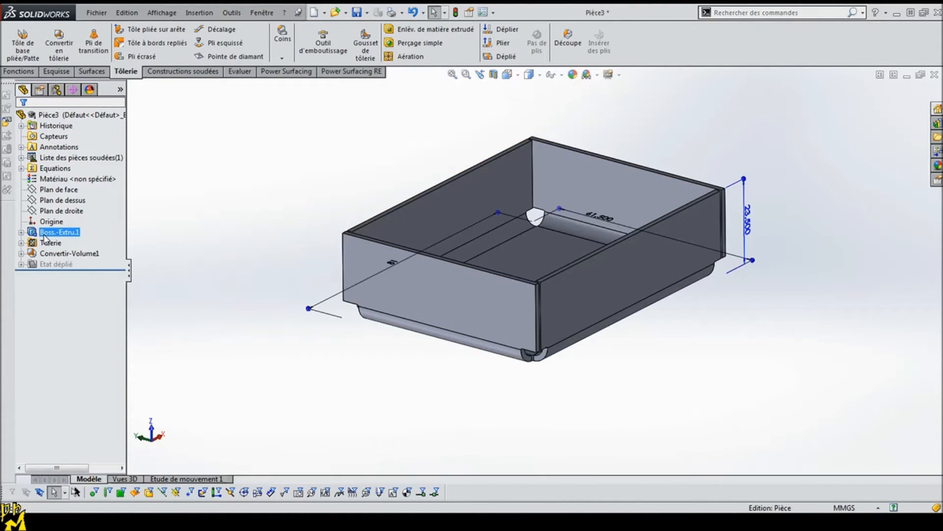
{"action": "left_click", "coordinate": [21, 243]}
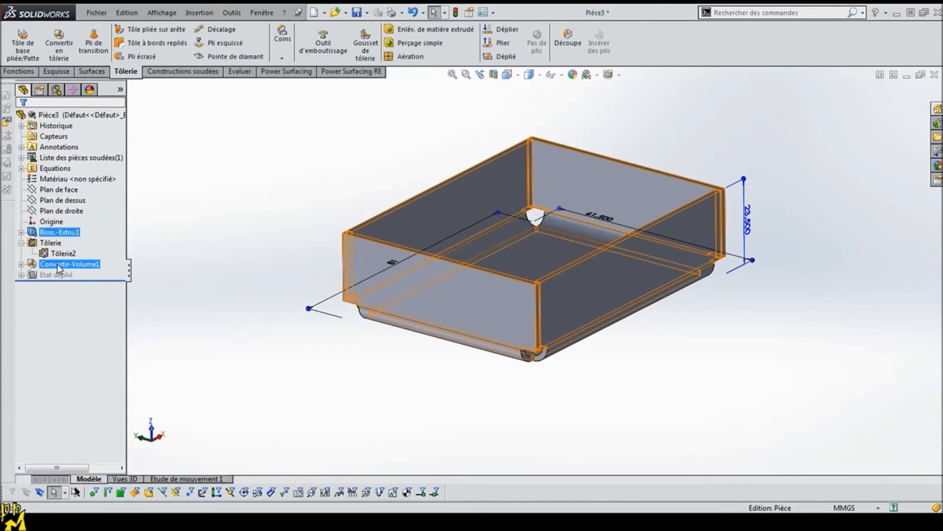
{"action": "left_click", "coordinate": [21, 264]}
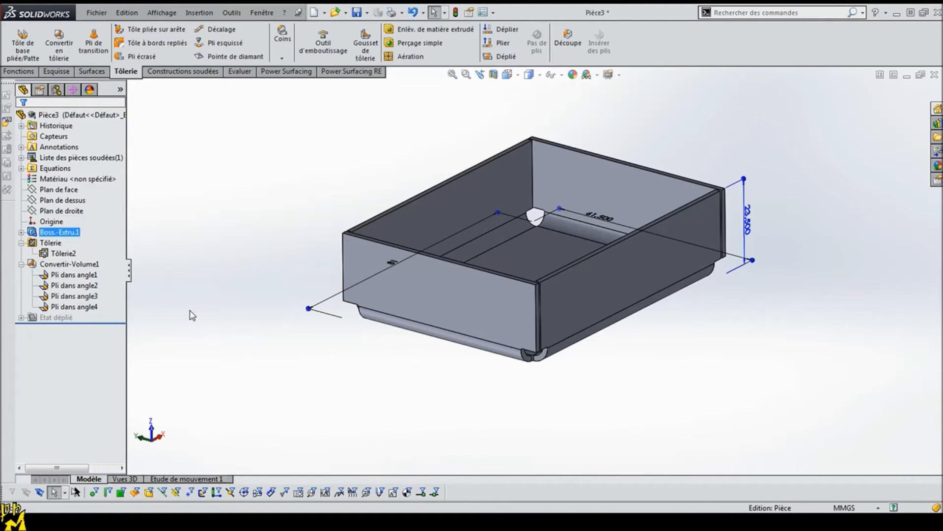
{"action": "left_click", "coordinate": [21, 264]}
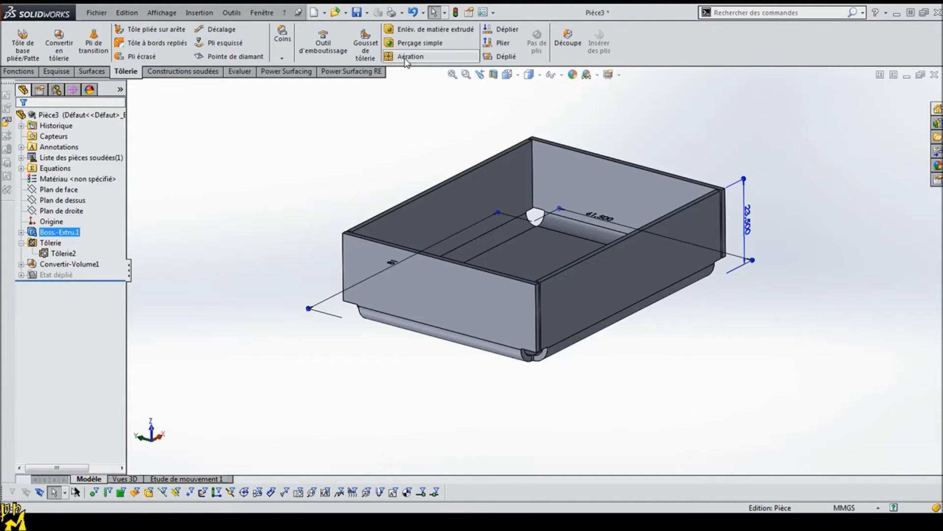
{"action": "middle_click_drag", "start_coordinate": [614, 237], "coordinate": [581, 245]}
{"action": "left_click", "coordinate": [458, 137]}
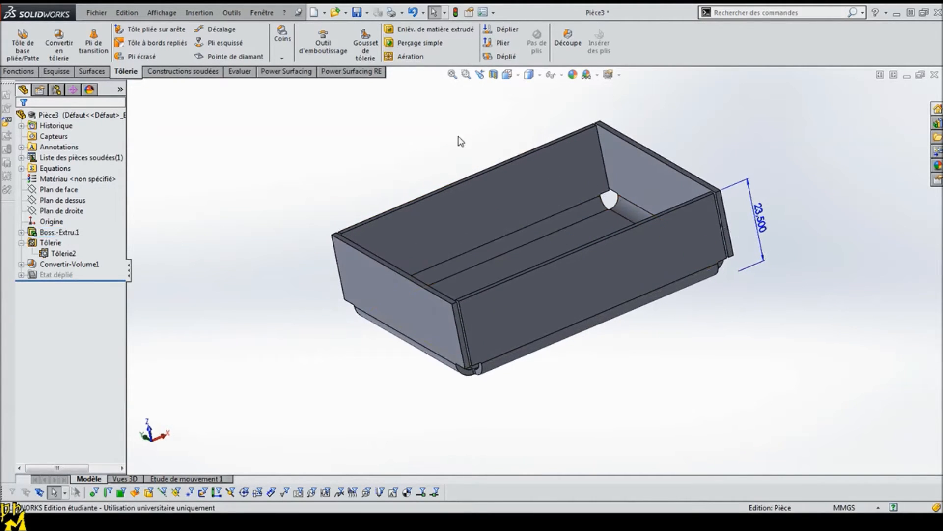
Step: Flatten the tray, inspect its four bend lines and corner cut-outs, and fold it back up
{"action": "left_click", "coordinate": [492, 58]}
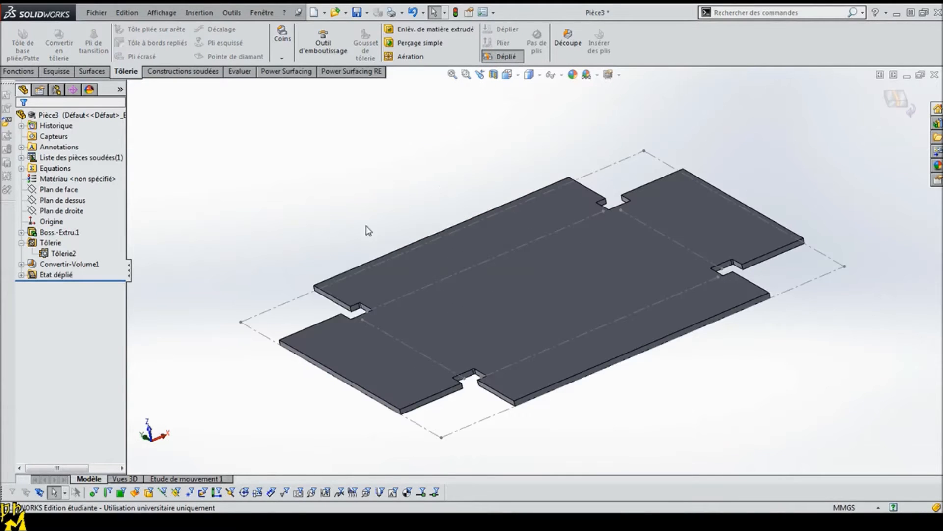
{"action": "middle_click_drag", "start_coordinate": [704, 292], "coordinate": [675, 336]}
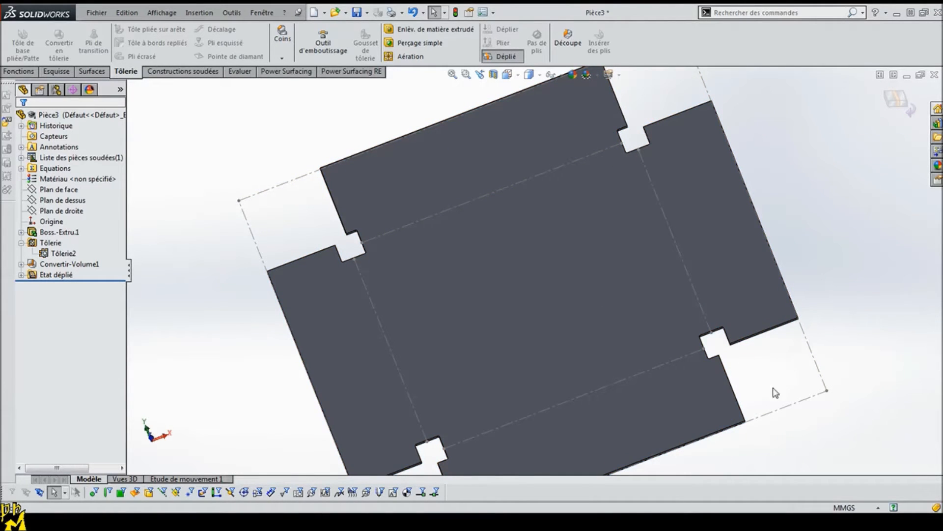
{"action": "left_click", "coordinate": [676, 237]}
{"action": "left_click", "coordinate": [544, 177], "text": "ctrl"}
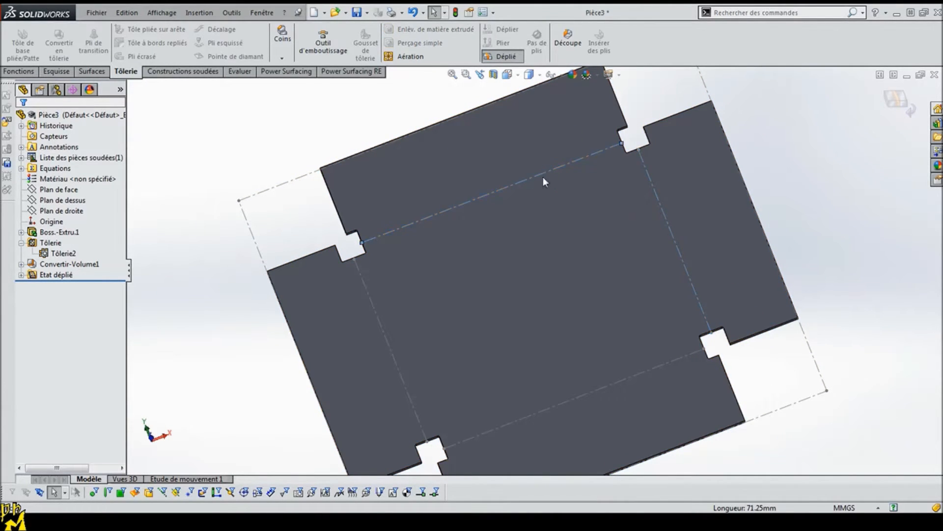
{"action": "left_click", "coordinate": [362, 282]}
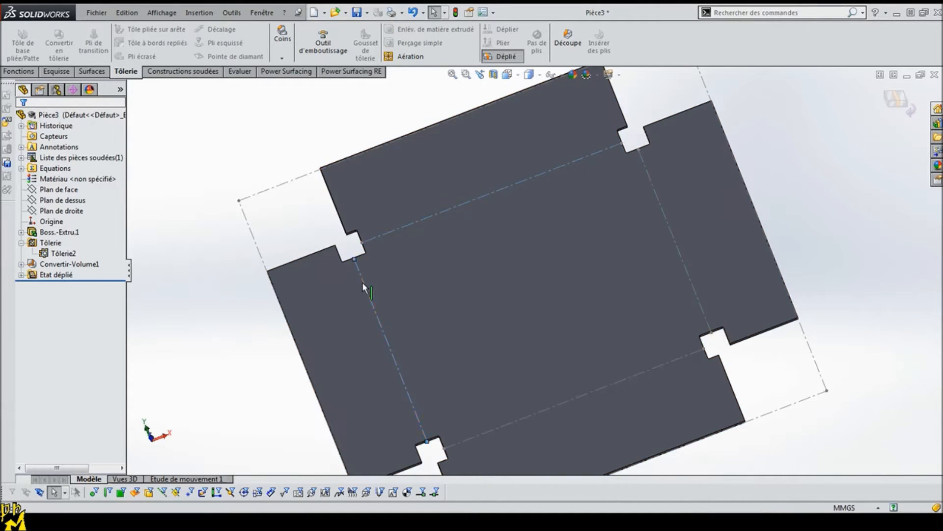
{"action": "left_click", "coordinate": [535, 410]}
{"action": "left_click", "coordinate": [155, 327]}
{"action": "middle_click_drag", "start_coordinate": [209, 333], "coordinate": [215, 265]}
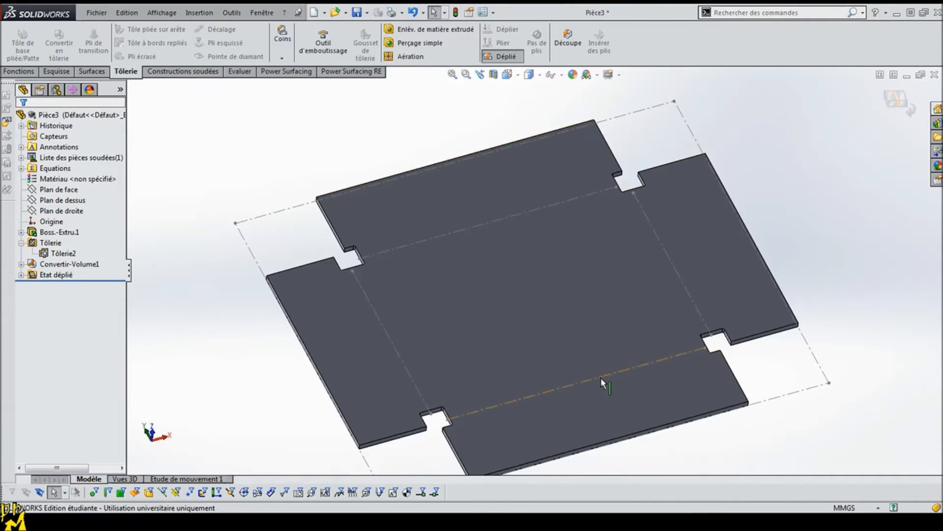
{"action": "middle_click_drag", "start_coordinate": [601, 376], "coordinate": [617, 307]}
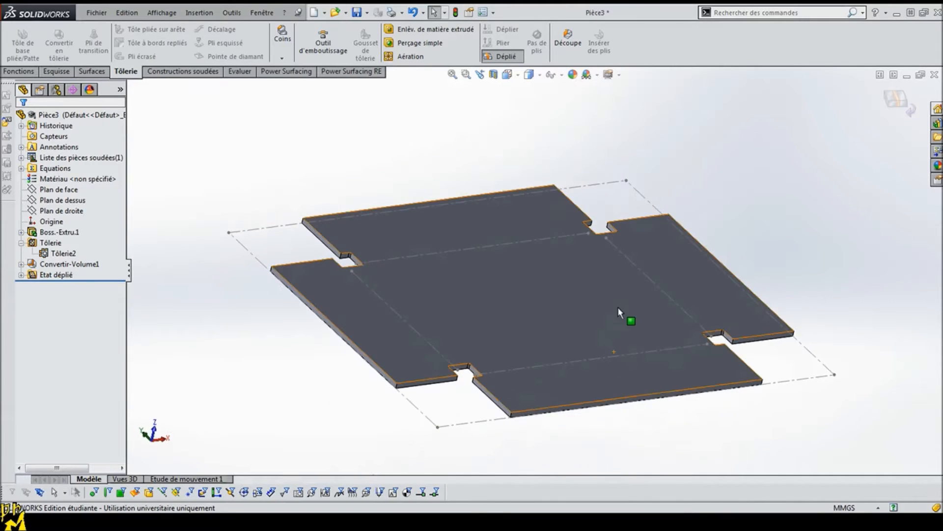
{"action": "left_click", "coordinate": [498, 58]}
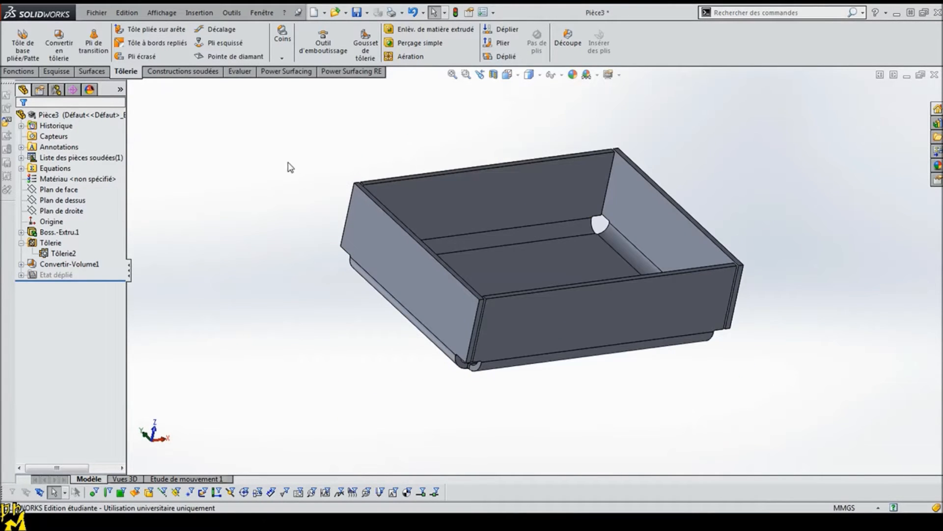
Step: Start a new sketch on the outer face of one of the tray's short end walls
{"action": "mouse_move", "coordinate": [288, 204]}
{"action": "middle_mouse_down"}
{"action": "mouse_move", "coordinate": [290, 249]}
{"action": "mouse_move", "coordinate": [261, 204]}
{"action": "mouse_move", "coordinate": [270, 203]}
{"action": "middle_mouse_up"}
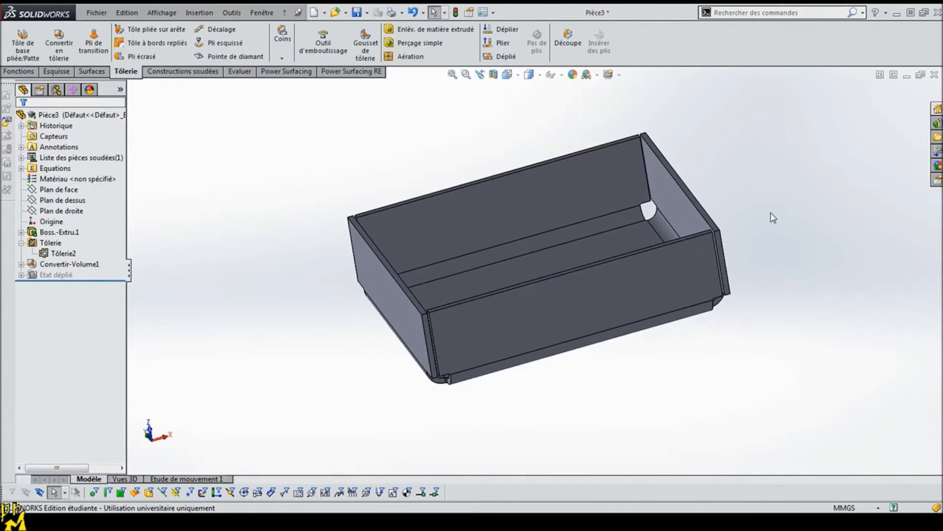
{"action": "middle_click_drag", "start_coordinate": [688, 189], "coordinate": [628, 181]}
{"action": "left_click", "coordinate": [629, 183]}
{"action": "middle_click_drag", "start_coordinate": [779, 199], "coordinate": [543, 230]}
{"action": "left_click", "coordinate": [547, 254]}
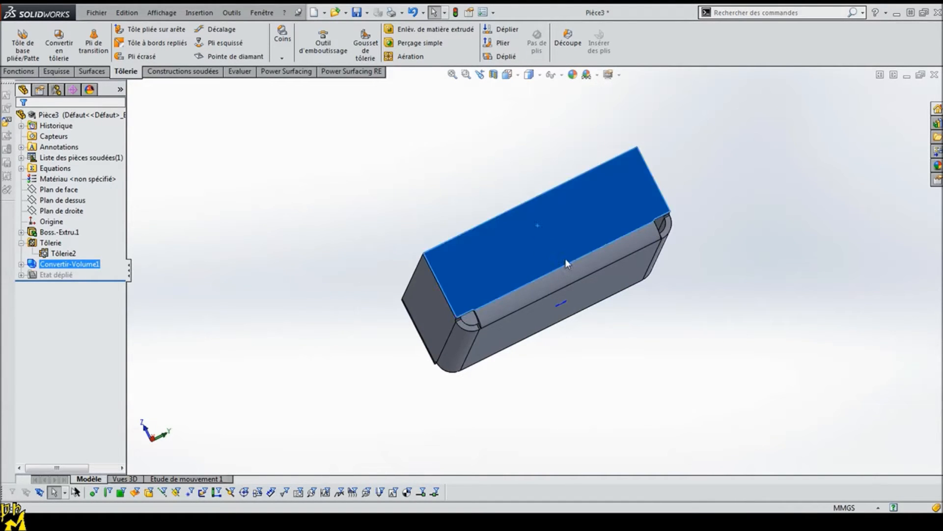
{"action": "right_click", "coordinate": [491, 242]}
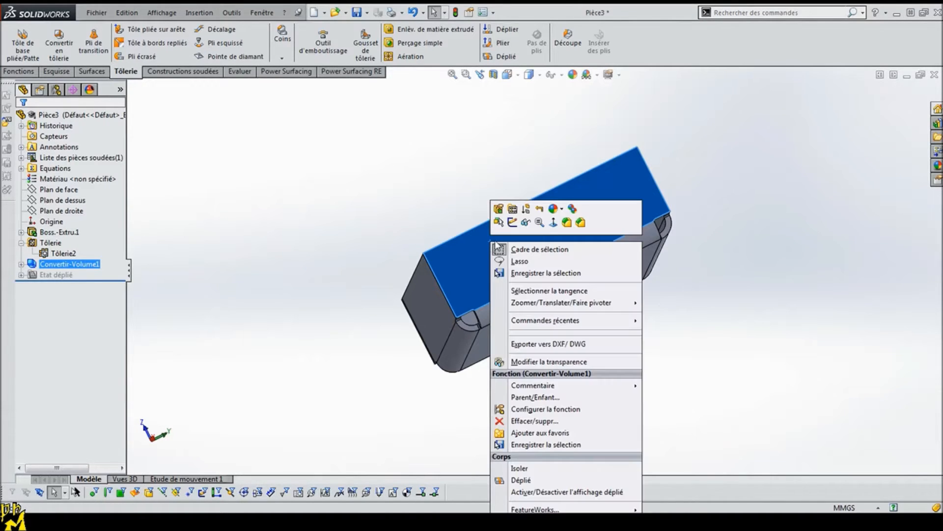
{"action": "left_click", "coordinate": [527, 223]}
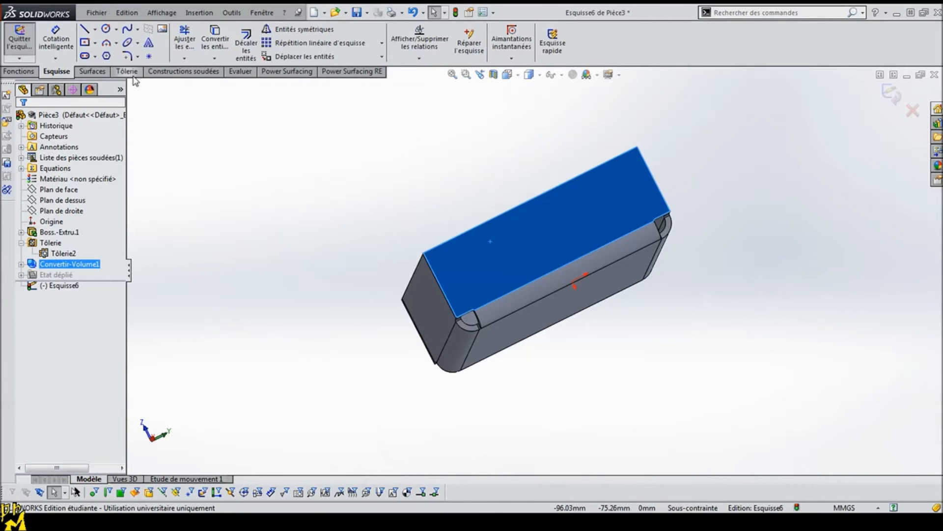
Step: Sketch a corner rectangle about 4 mm high along the end wall's free upper edge, spanning the wall's full width
{"action": "left_click", "coordinate": [95, 42]}
{"action": "left_click", "coordinate": [125, 55]}
{"action": "left_click", "coordinate": [639, 148]}
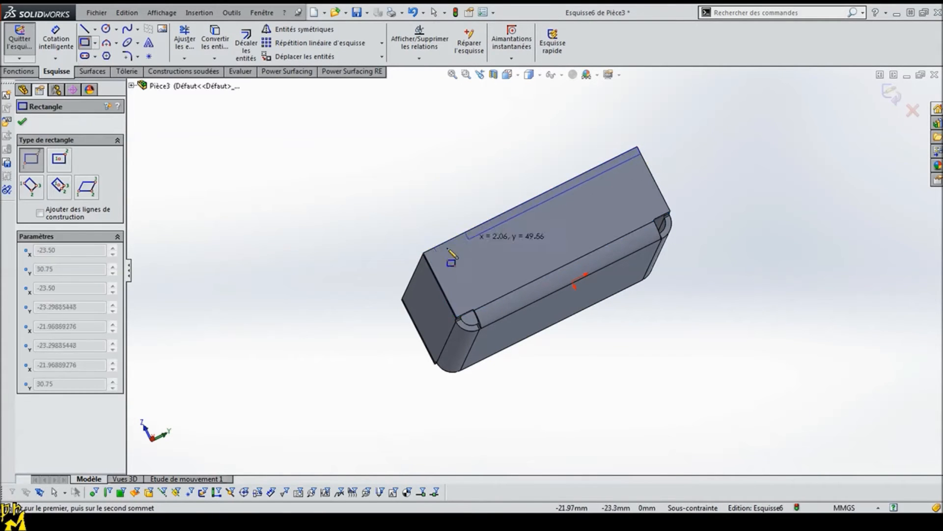
{"action": "left_click", "coordinate": [435, 273]}
Step: Dimension the distance between the rectangle's two long sides as 1.5 mm
{"action": "left_click", "coordinate": [56, 39]}
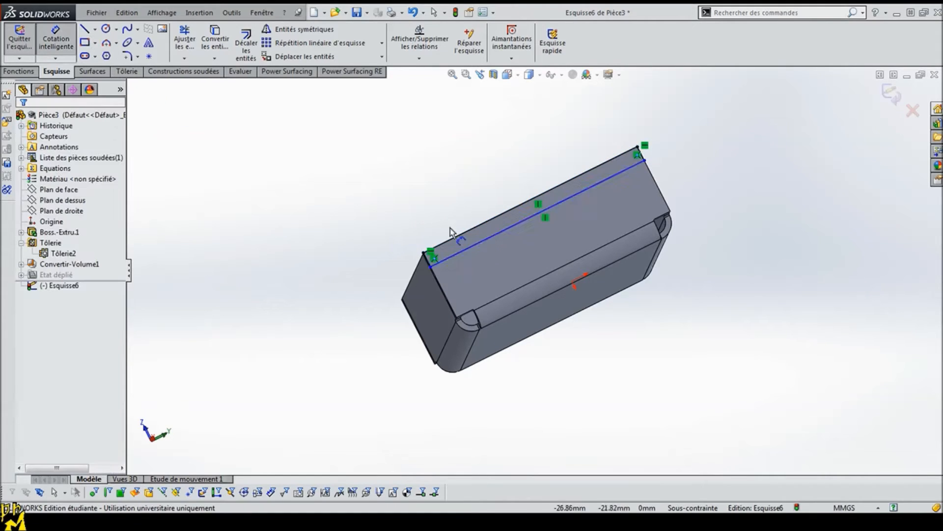
{"action": "left_click", "coordinate": [474, 250]}
{"action": "left_click", "coordinate": [464, 229]}
{"action": "left_click", "coordinate": [354, 258]}
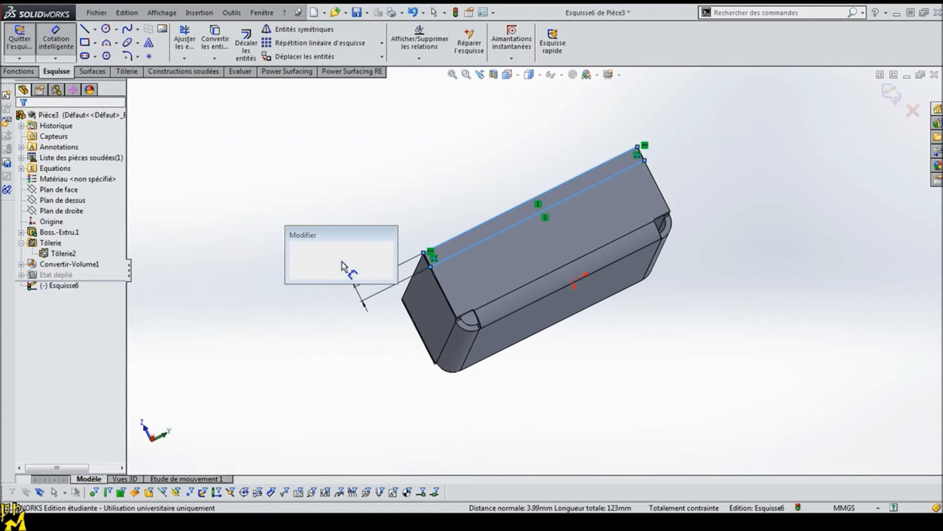
{"action": "type", "text": "1.5"}
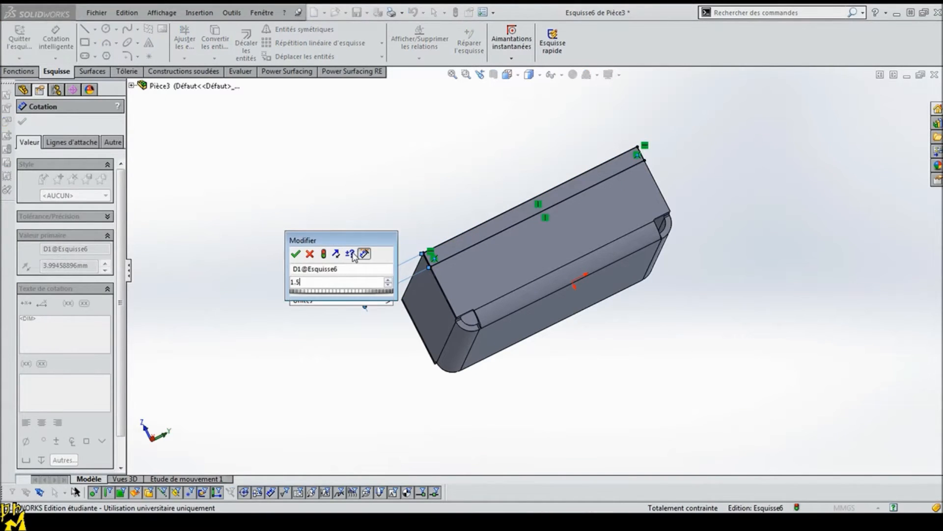
{"action": "key", "text": "Return"}
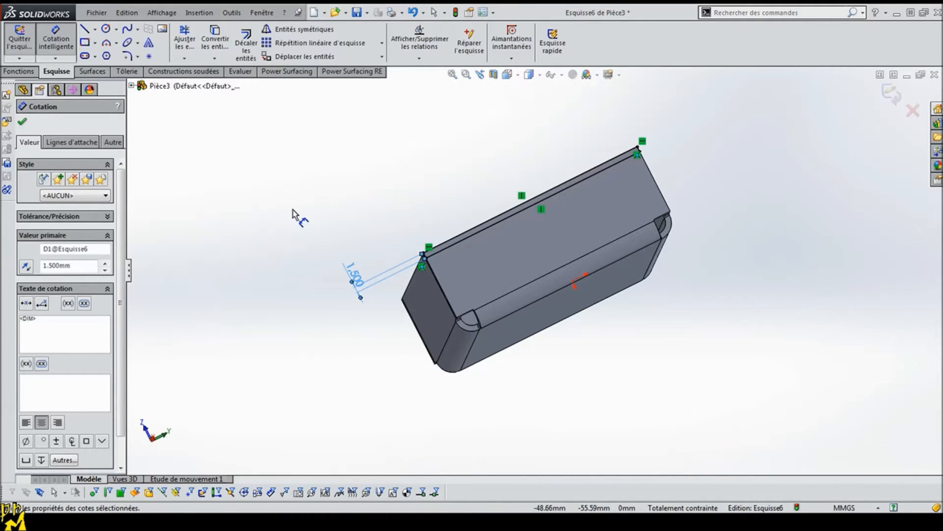
{"action": "left_click", "coordinate": [22, 121]}
Step: Cut the rectangle out of the end wall with a blind extruded cut linked to the sheet thickness, keeping the normal cut option
{"action": "left_click", "coordinate": [19, 71]}
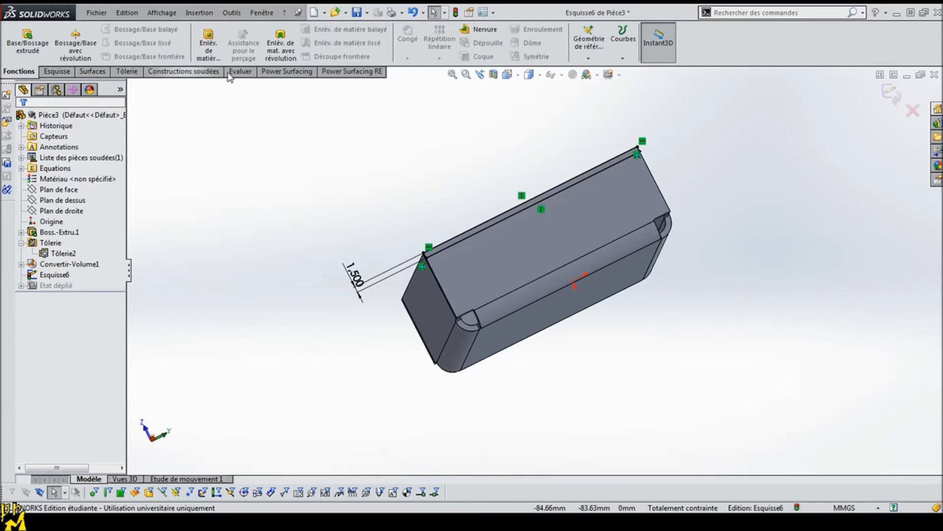
{"action": "left_click", "coordinate": [201, 48]}
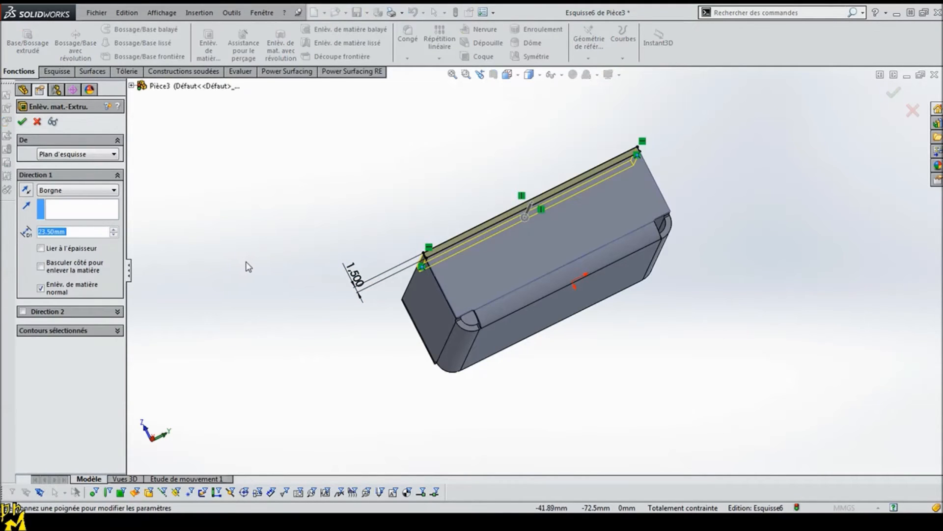
{"action": "left_click", "coordinate": [41, 249]}
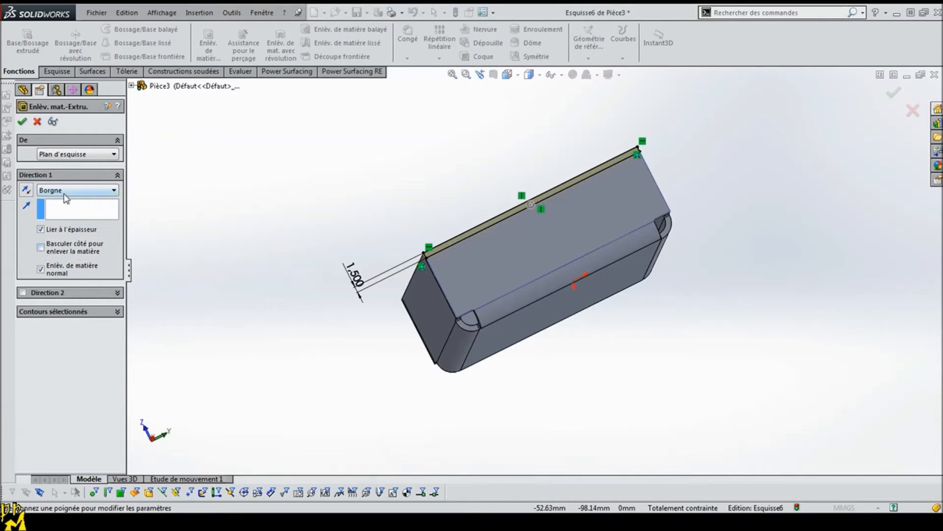
{"action": "middle_click_drag", "start_coordinate": [233, 277], "coordinate": [596, 236]}
{"action": "scroll", "coordinate": [696, 193], "scroll_direction": "down", "scroll_amount": 4}
{"action": "mouse_move", "coordinate": [695, 193]}
{"action": "middle_mouse_down"}
{"action": "mouse_move", "coordinate": [617, 234]}
{"action": "mouse_move", "coordinate": [600, 276]}
{"action": "mouse_move", "coordinate": [582, 272]}
{"action": "mouse_move", "coordinate": [547, 231]}
{"action": "mouse_move", "coordinate": [227, 199]}
{"action": "middle_mouse_up"}
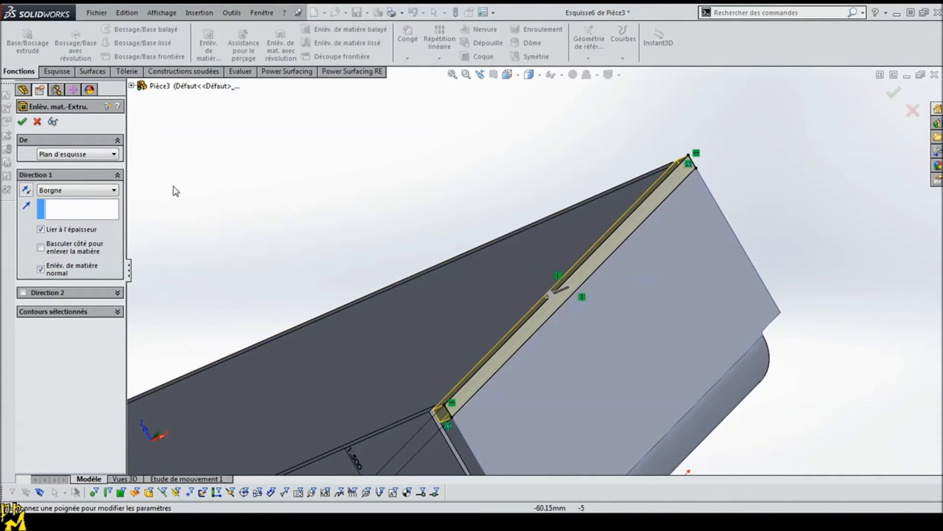
{"action": "left_click", "coordinate": [37, 121]}
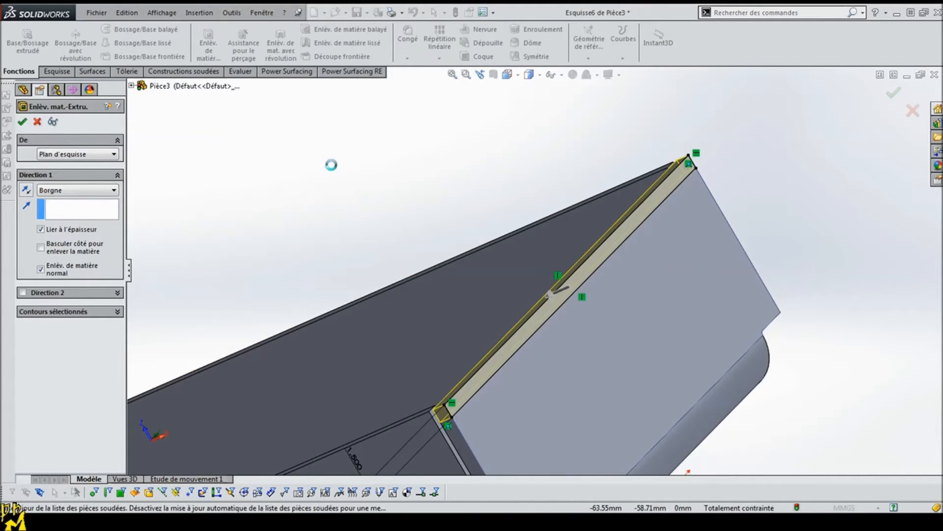
Step: Examine the shortened end wall, display the tray's flat pattern with the cut, and return to the folded state
{"action": "mouse_move", "coordinate": [387, 285]}
{"action": "middle_mouse_down"}
{"action": "mouse_move", "coordinate": [415, 269]}
{"action": "mouse_move", "coordinate": [453, 223]}
{"action": "mouse_move", "coordinate": [514, 191]}
{"action": "middle_mouse_up"}
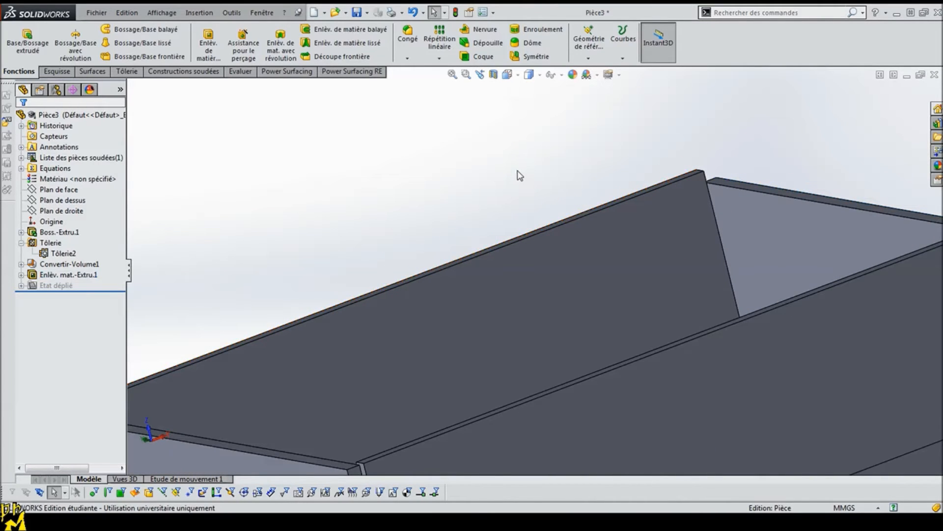
{"action": "scroll", "coordinate": [469, 253], "scroll_direction": "up", "scroll_amount": 5}
{"action": "middle_click_drag", "start_coordinate": [481, 271], "coordinate": [357, 397]}
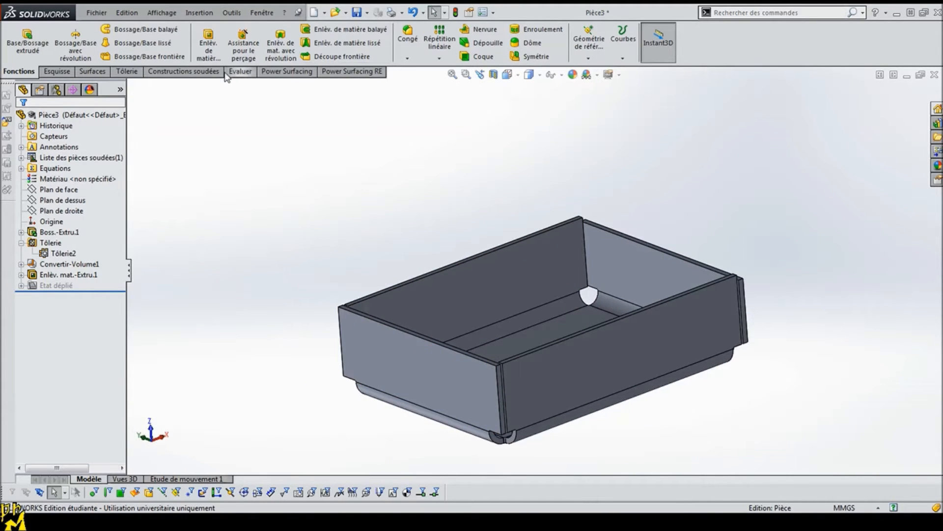
{"action": "left_click", "coordinate": [127, 71]}
{"action": "left_click", "coordinate": [505, 57]}
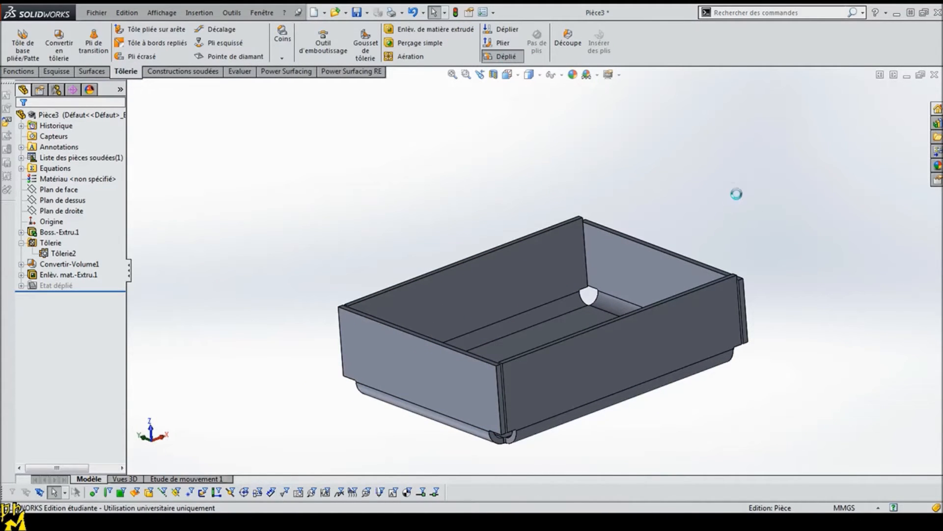
{"action": "middle_click_drag", "start_coordinate": [597, 252], "coordinate": [597, 280]}
{"action": "left_click", "coordinate": [502, 57]}
Step: Inspect the refolded tray from several sides, checking its wall edges, corners and floor face
{"action": "middle_click_drag", "start_coordinate": [344, 253], "coordinate": [350, 318]}
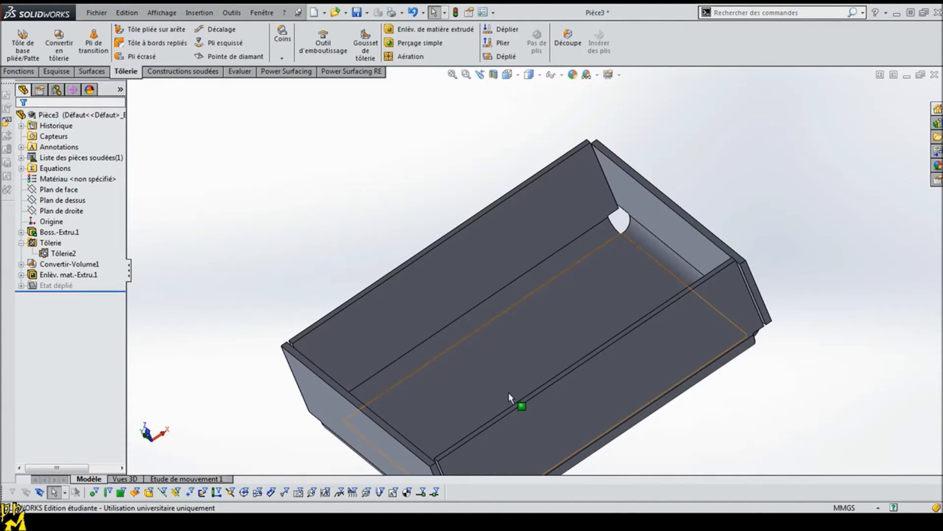
{"action": "scroll", "coordinate": [589, 428], "scroll_direction": "up", "scroll_amount": 3}
{"action": "middle_click_drag", "start_coordinate": [590, 430], "coordinate": [647, 413]}
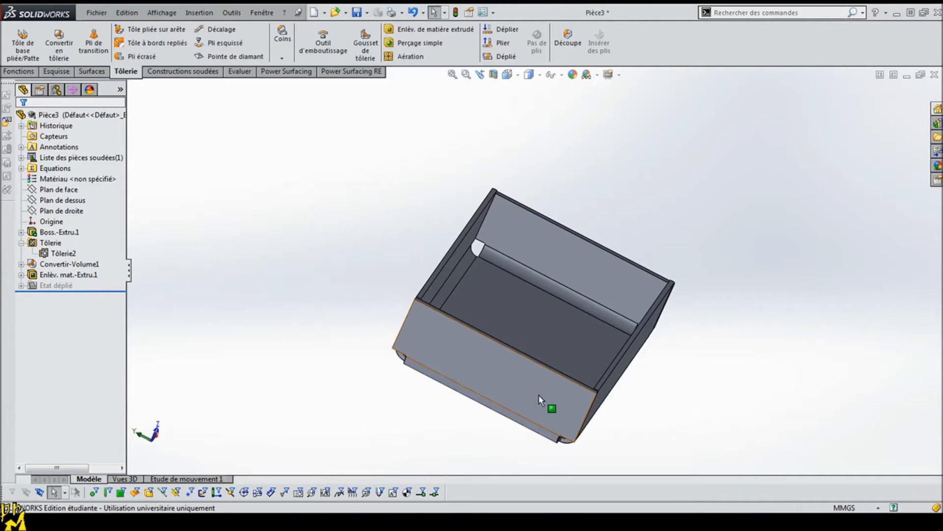
{"action": "middle_click_drag", "start_coordinate": [501, 445], "coordinate": [423, 447]}
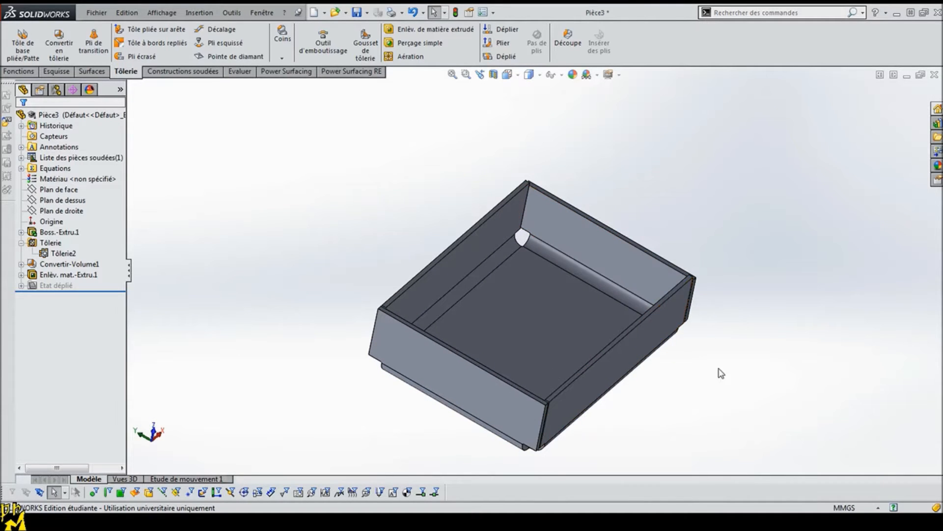
{"action": "middle_click_drag", "start_coordinate": [735, 393], "coordinate": [707, 375]}
{"action": "left_click", "coordinate": [579, 295]}
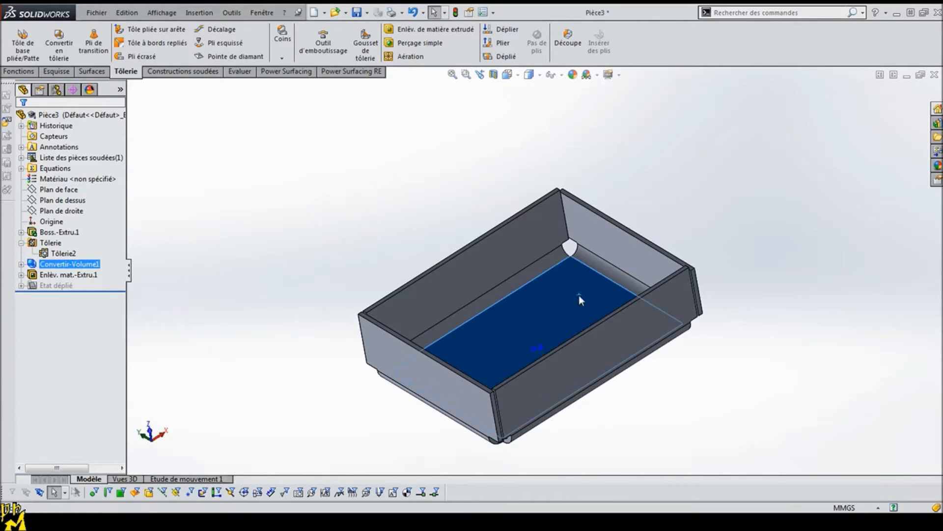
{"action": "left_click", "coordinate": [322, 276]}
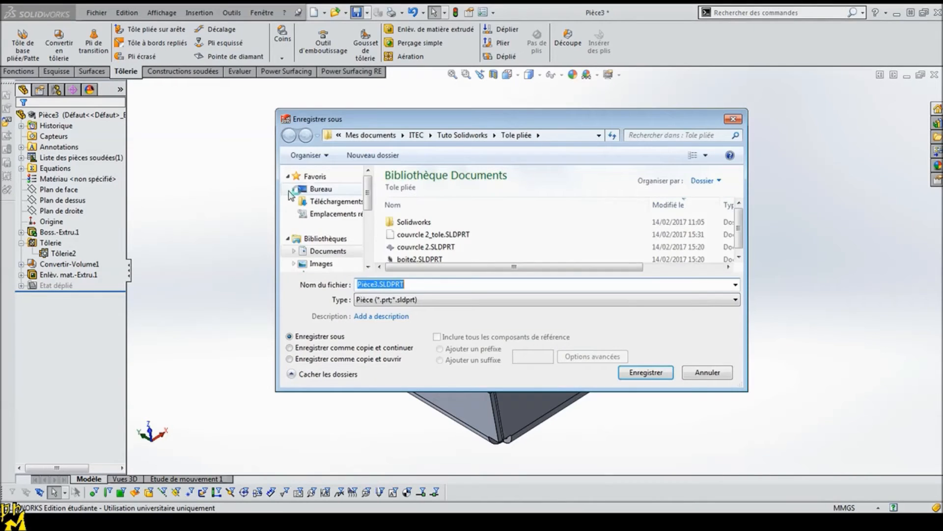
Step: Save the tray part as boite_3.SLDPRT and create a new assembly document
{"action": "left_click", "coordinate": [378, 284]}
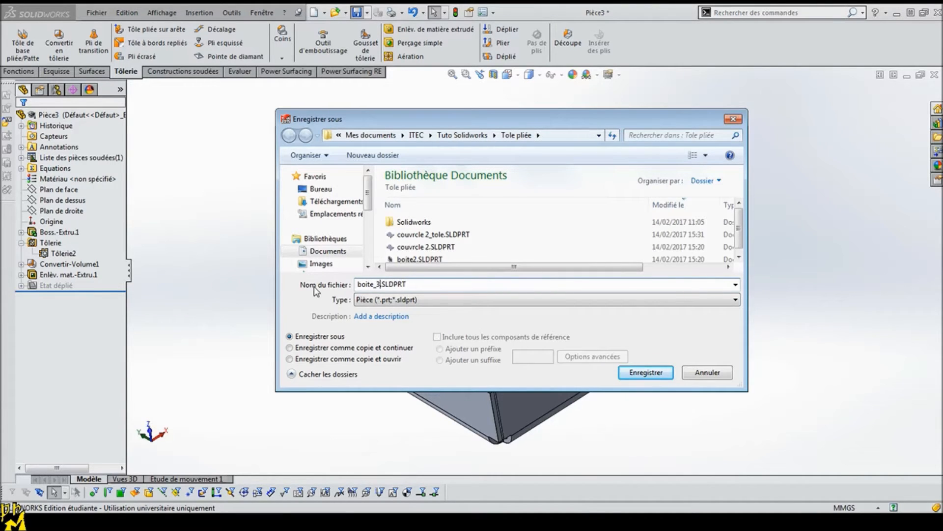
{"action": "key", "text": "Return"}
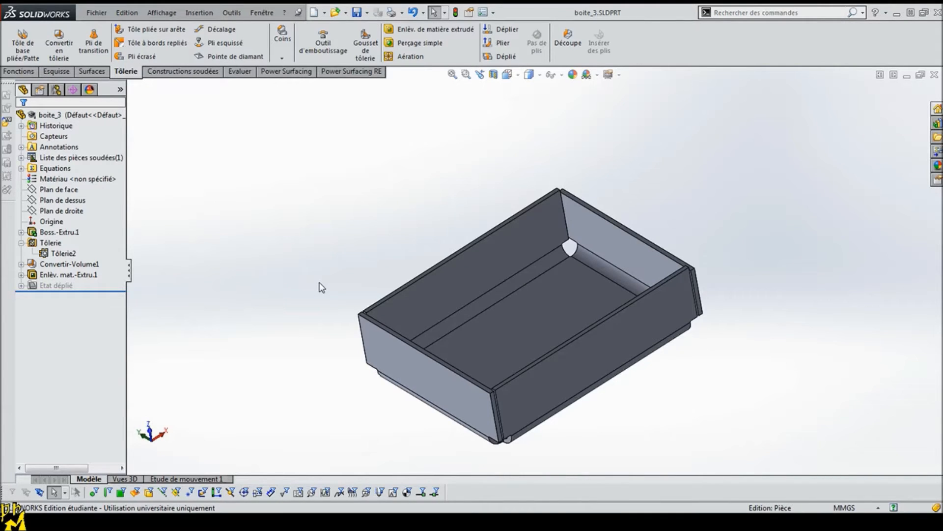
{"action": "left_click", "coordinate": [314, 12]}
{"action": "double_click", "coordinate": [236, 282]}
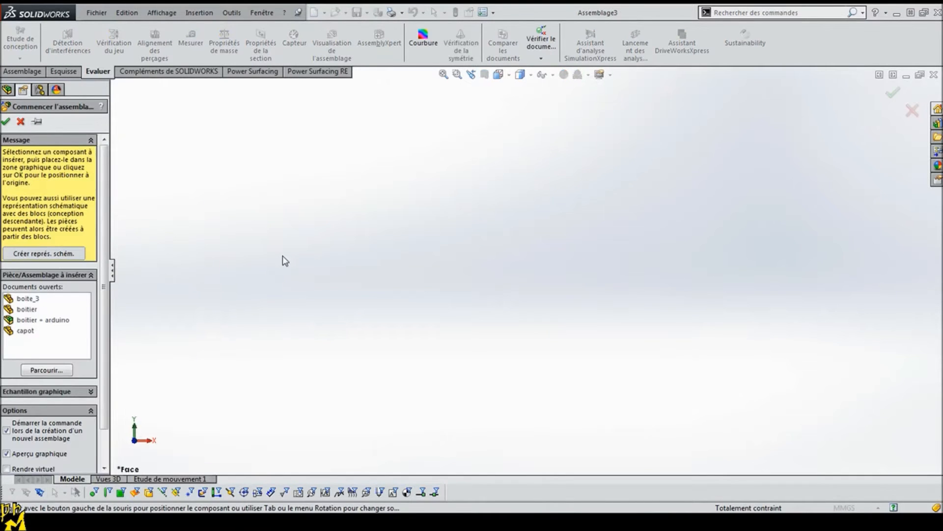
Step: Insert boite_3 as the assembly's first component and display it in a tilted 3D view
{"action": "left_click", "coordinate": [15, 298]}
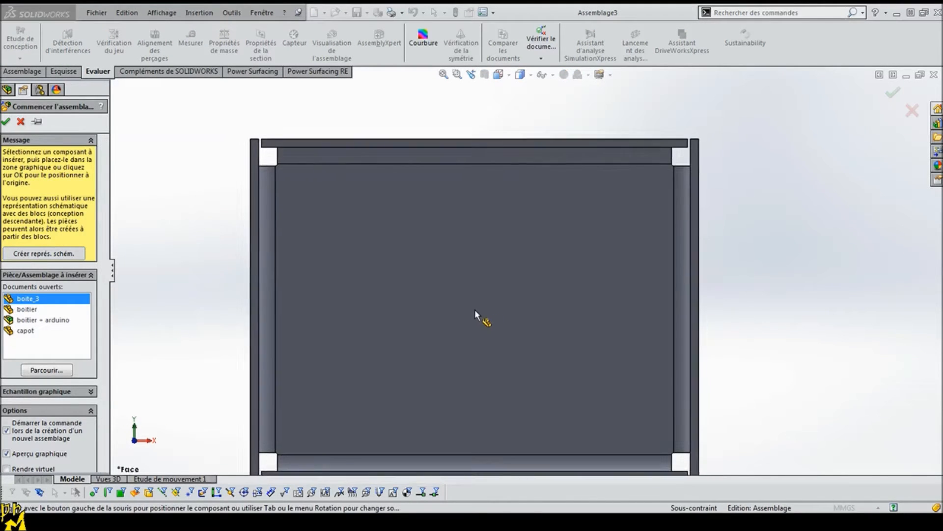
{"action": "left_click", "coordinate": [536, 393]}
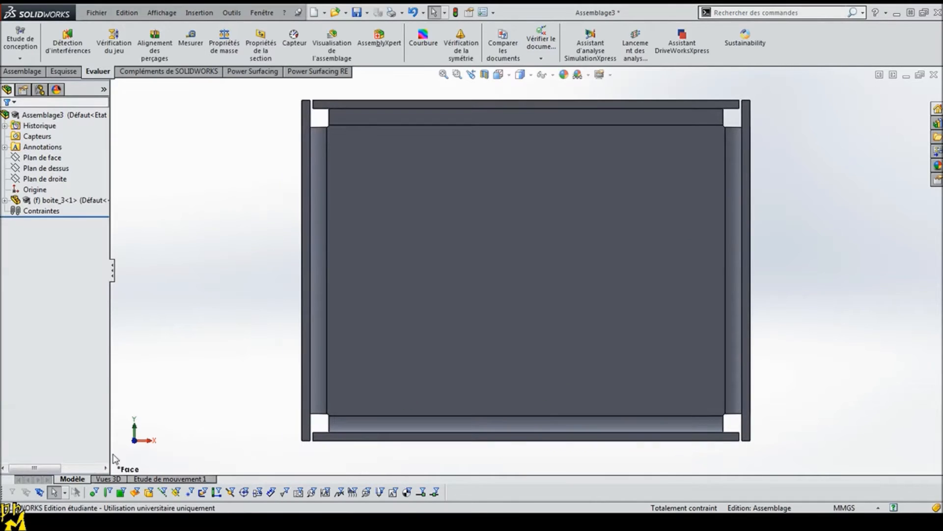
{"action": "key", "text": "ctrl+7"}
{"action": "left_click", "coordinate": [62, 203]}
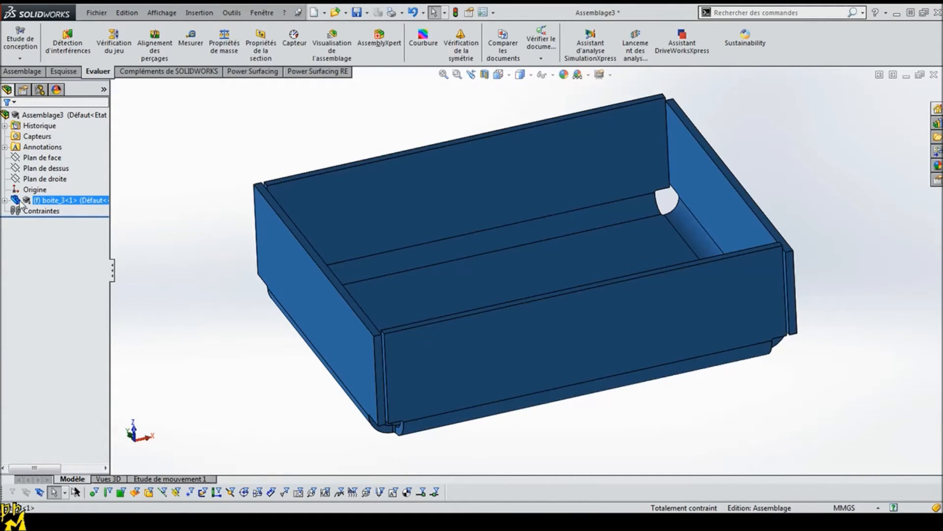
{"action": "left_click", "coordinate": [196, 319]}
{"action": "middle_click_drag", "start_coordinate": [257, 353], "coordinate": [266, 328]}
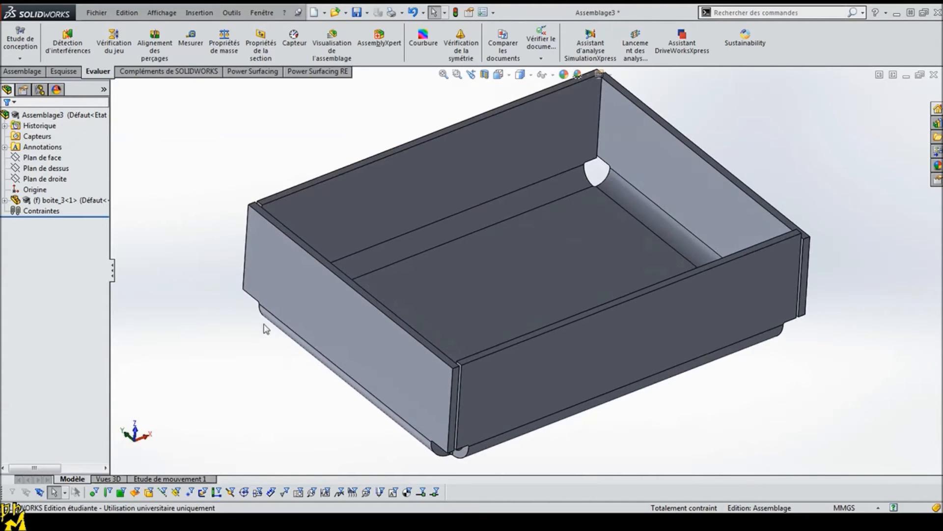
Step: Insert arduino uno.sldasm from the Solidworks folder into the assembly, placing it beside the tray
{"action": "left_click", "coordinate": [40, 73]}
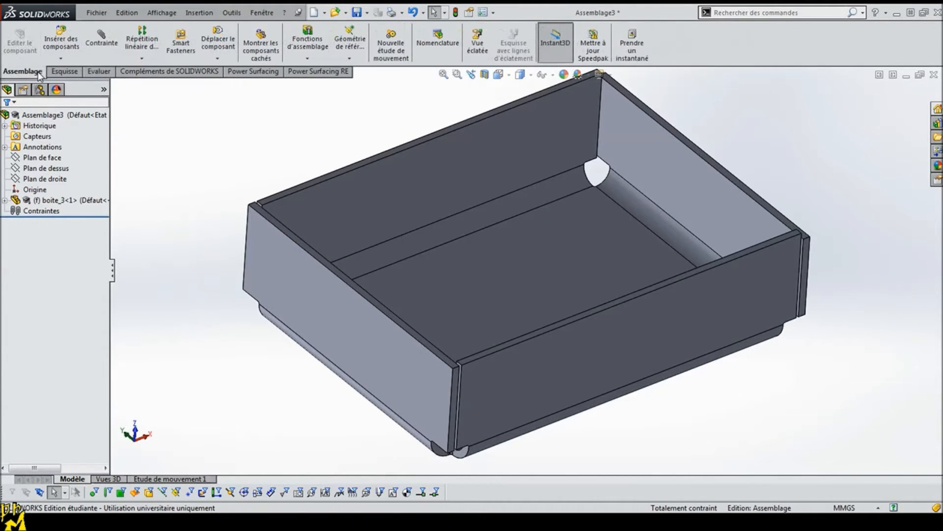
{"action": "left_click", "coordinate": [61, 44]}
{"action": "left_click", "coordinate": [46, 352]}
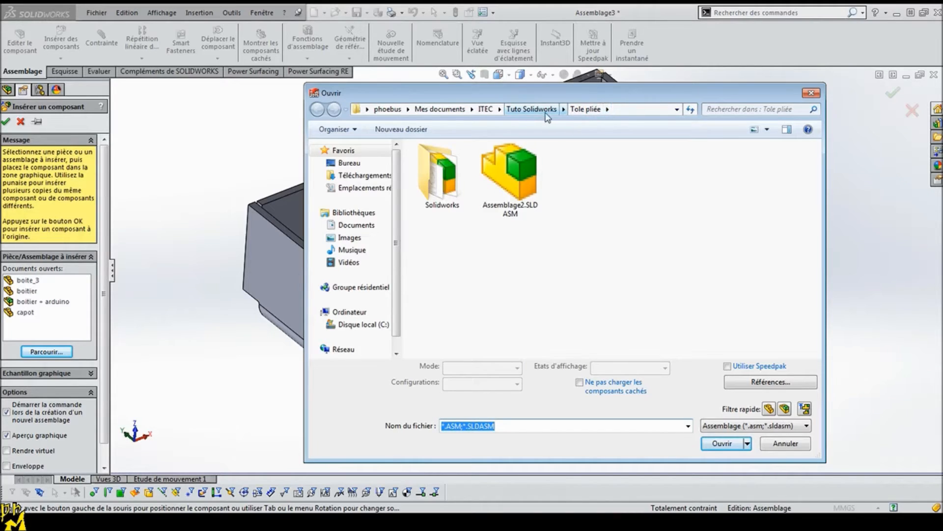
{"action": "double_click", "coordinate": [440, 175]}
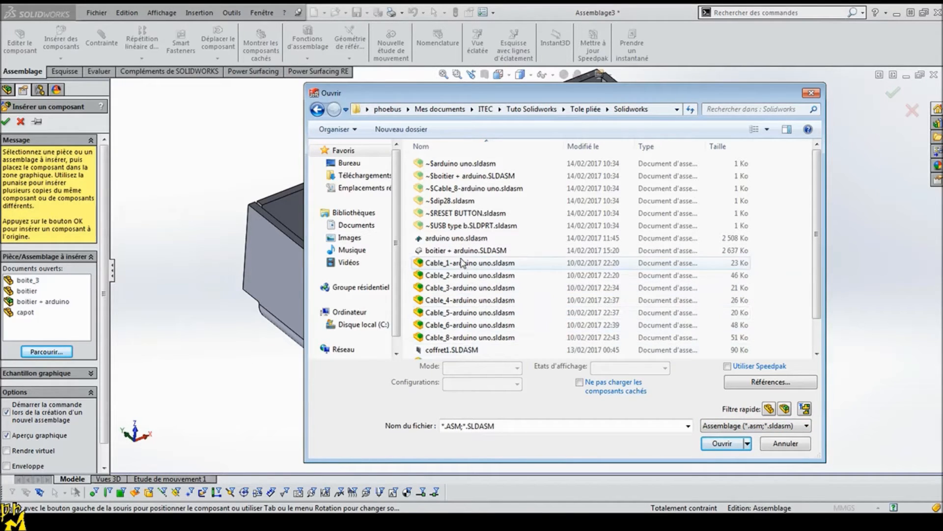
{"action": "left_click", "coordinate": [448, 240]}
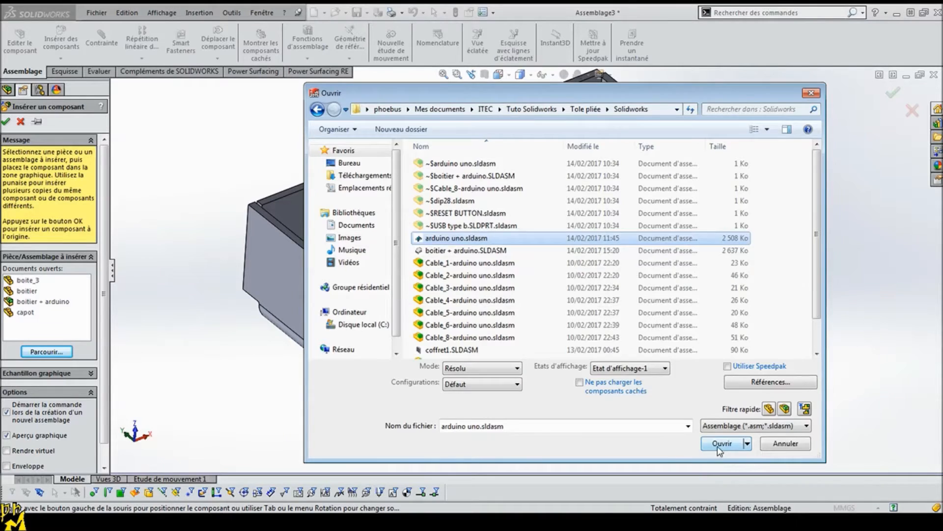
{"action": "left_click", "coordinate": [721, 444]}
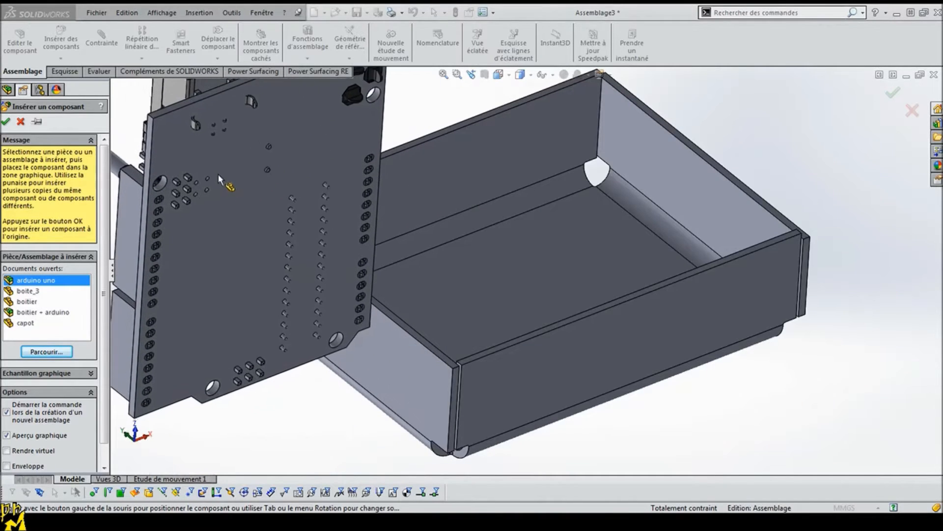
{"action": "left_click", "coordinate": [230, 191]}
Step: Hide the Cable_8-arduino uno subassembly attached to the Arduino board
{"action": "middle_click_drag", "start_coordinate": [251, 296], "coordinate": [453, 219]}
{"action": "left_click", "coordinate": [447, 206]}
{"action": "middle_click_drag", "start_coordinate": [493, 359], "coordinate": [387, 306]}
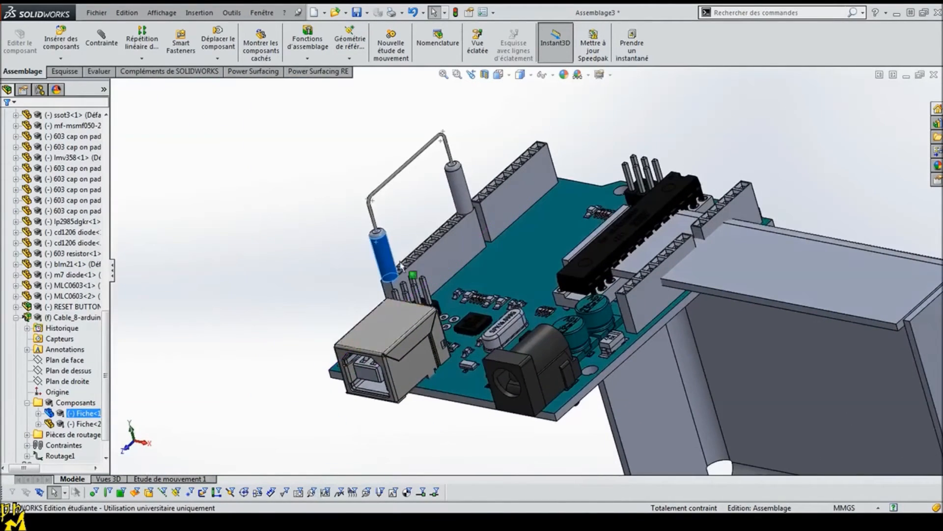
{"action": "left_click", "coordinate": [155, 358]}
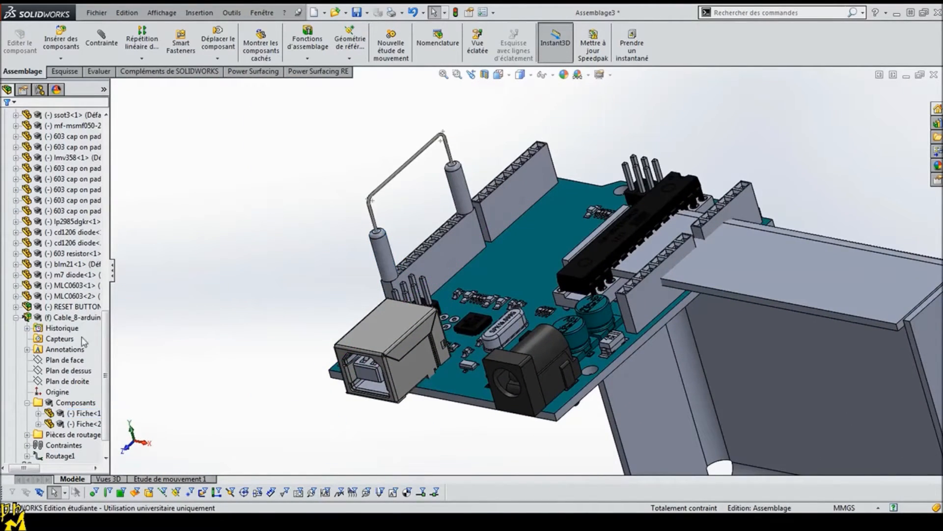
{"action": "left_click", "coordinate": [16, 317]}
{"action": "left_click", "coordinate": [383, 253]}
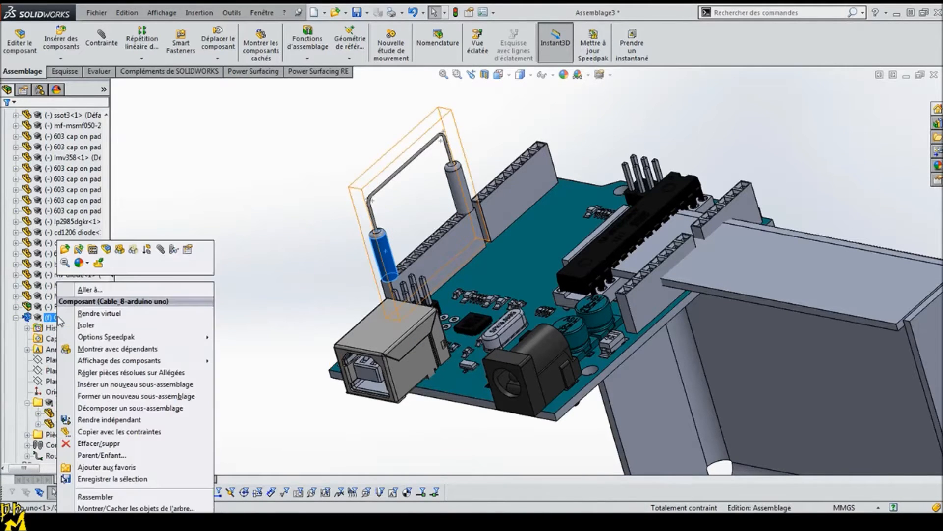
{"action": "right_click", "coordinate": [56, 317]}
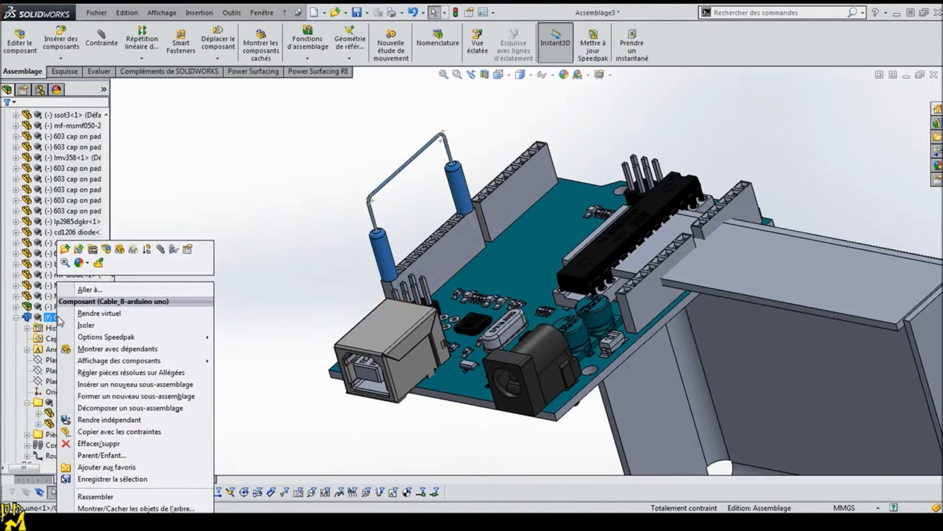
{"action": "left_click", "coordinate": [133, 251]}
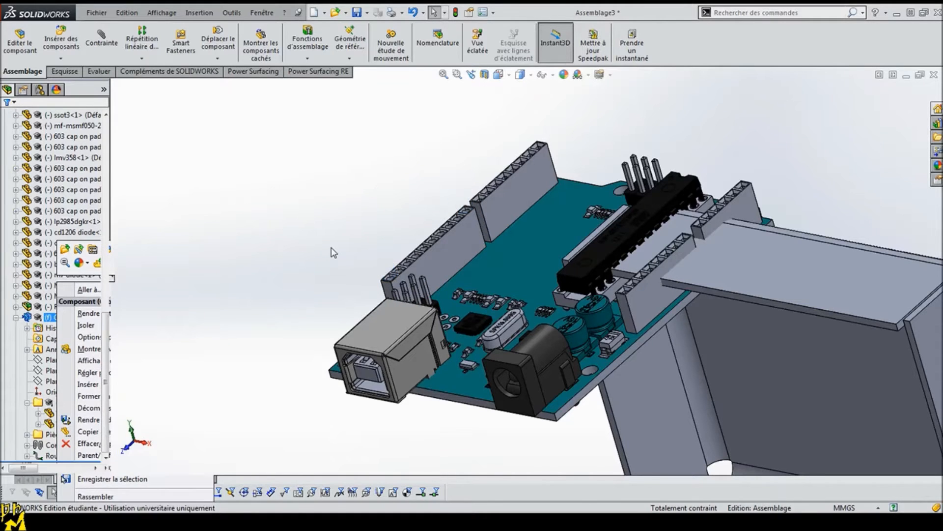
Step: Add a 3 mm distance mate between the Arduino board's underside and the tray's inner floor face
{"action": "middle_click_drag", "start_coordinate": [369, 316], "coordinate": [499, 361]}
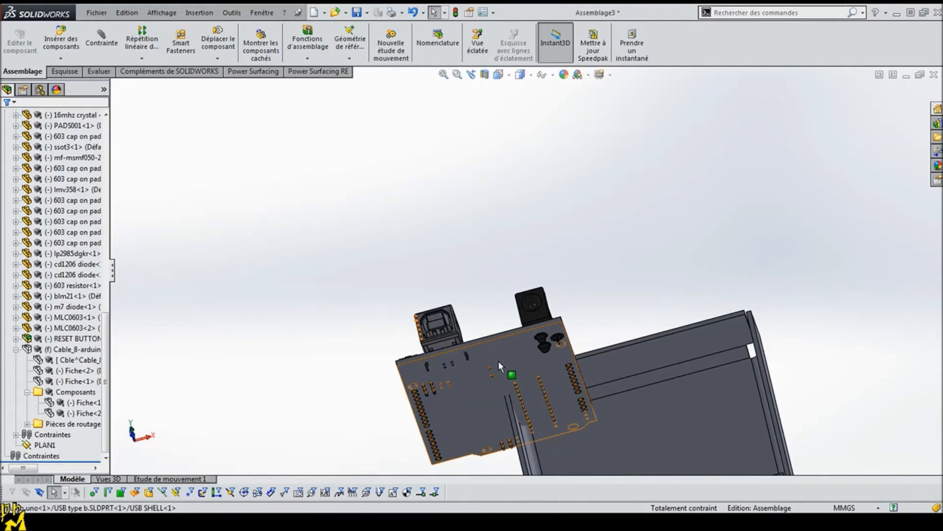
{"action": "middle_click_drag", "start_coordinate": [553, 385], "coordinate": [501, 339]}
{"action": "left_click", "coordinate": [500, 339]}
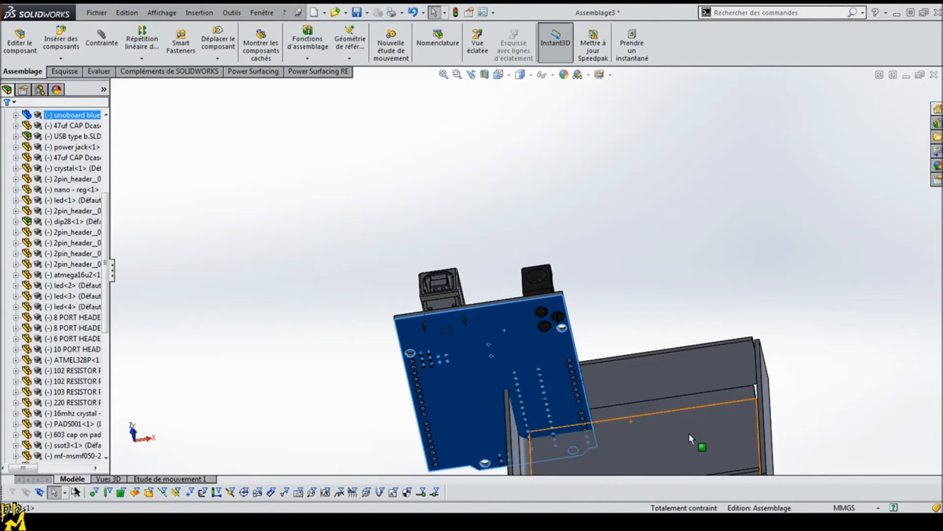
{"action": "left_click", "coordinate": [689, 432], "text": "ctrl"}
{"action": "left_click", "coordinate": [114, 42]}
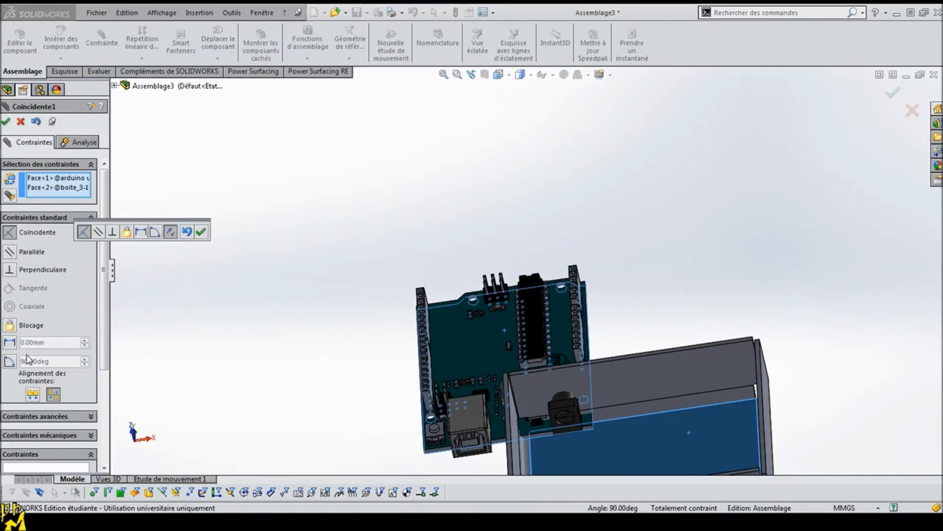
{"action": "left_click", "coordinate": [9, 342]}
{"action": "type", "text": "3"}
{"action": "key", "text": "Return"}
{"action": "left_click", "coordinate": [6, 122]}
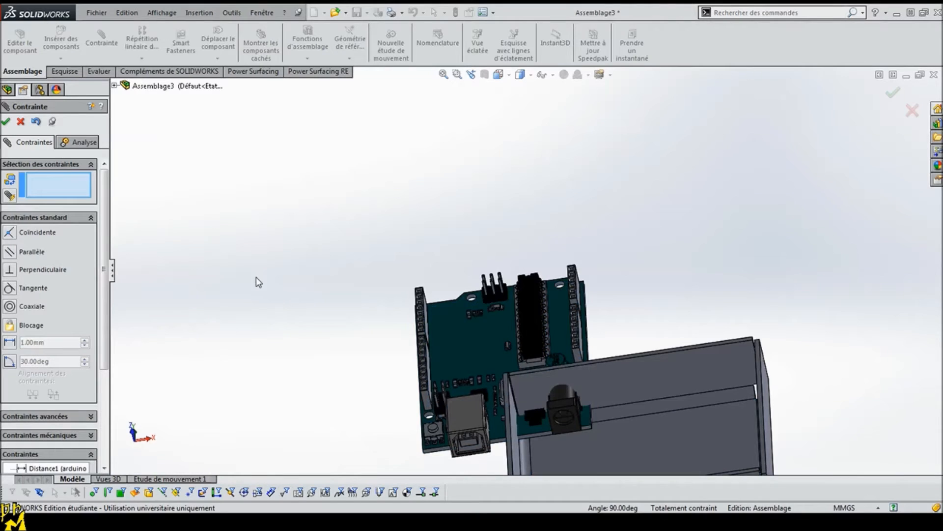
{"action": "scroll", "coordinate": [368, 358], "scroll_direction": "up", "scroll_amount": 3}
{"action": "middle_click_drag", "start_coordinate": [466, 391], "coordinate": [503, 401]}
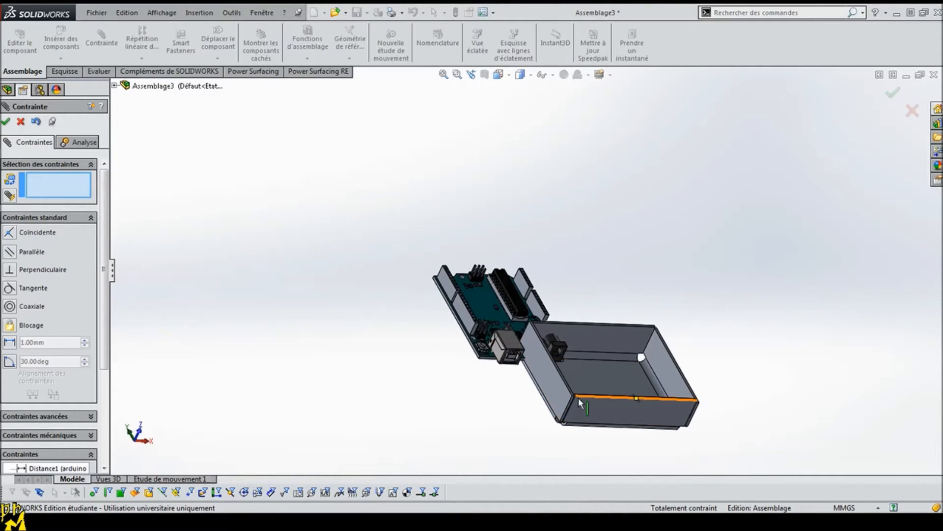
{"action": "left_click", "coordinate": [7, 121]}
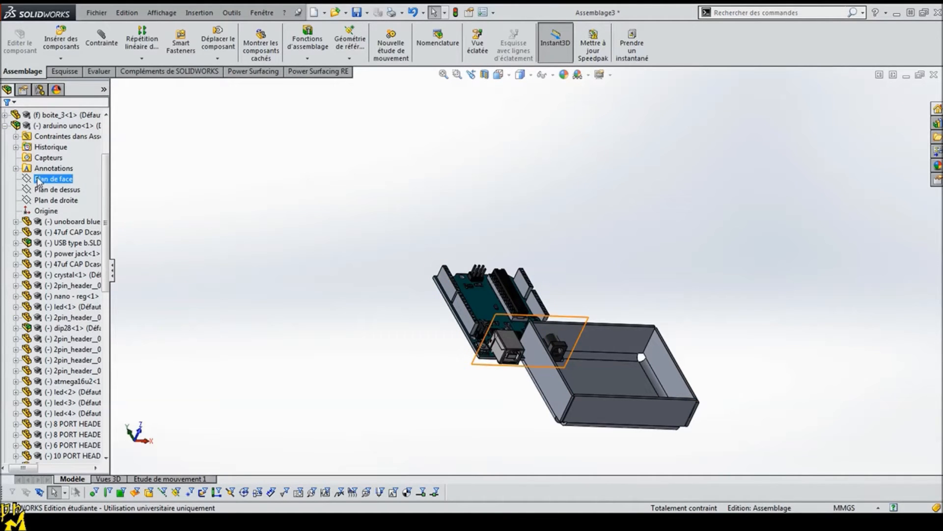
Step: Examine where the Arduino assembly's front, top and right reference planes lie relative to the board
{"action": "left_click", "coordinate": [37, 181]}
{"action": "left_click", "coordinate": [62, 192]}
{"action": "left_click", "coordinate": [63, 201]}
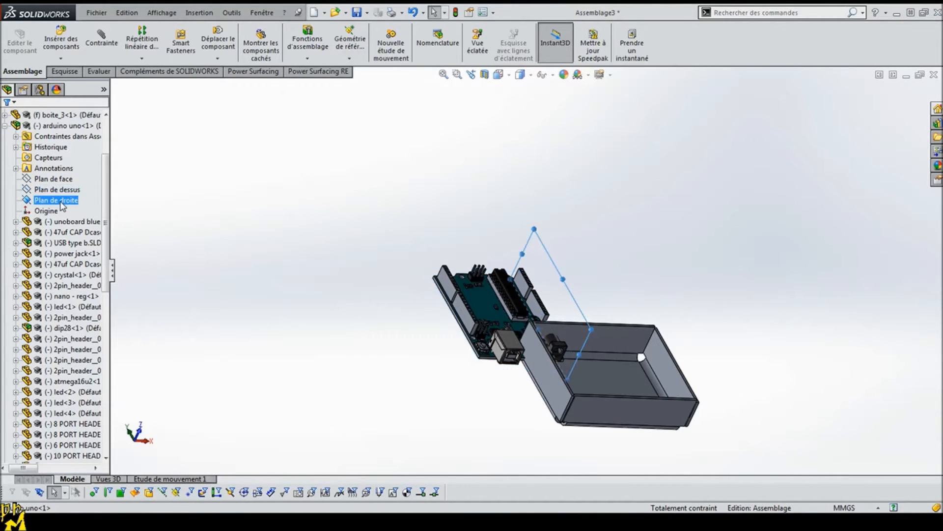
{"action": "middle_click_drag", "start_coordinate": [380, 271], "coordinate": [452, 295]}
{"action": "left_click", "coordinate": [404, 290]}
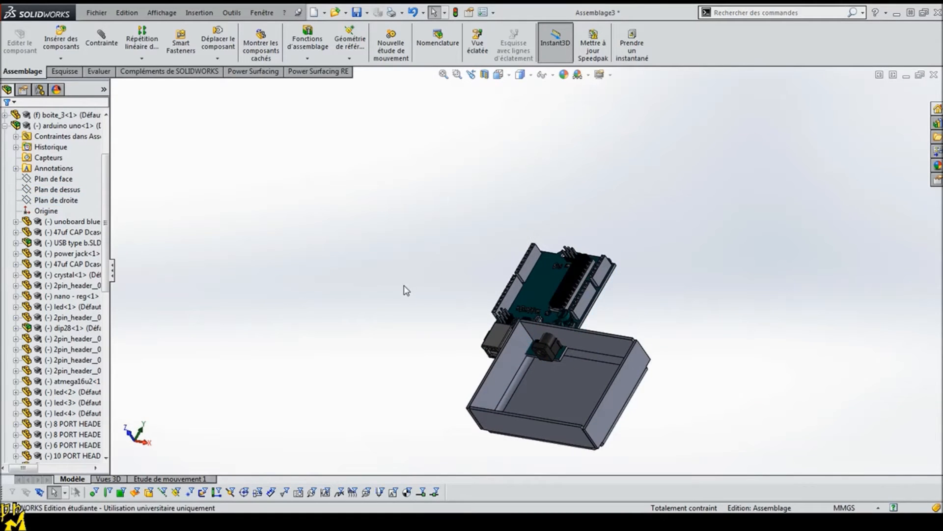
Step: Edit the arduino uno subassembly in context, saving the main assembly as boitier.SLDASM in the Solidworks folder
{"action": "left_click", "coordinate": [56, 126]}
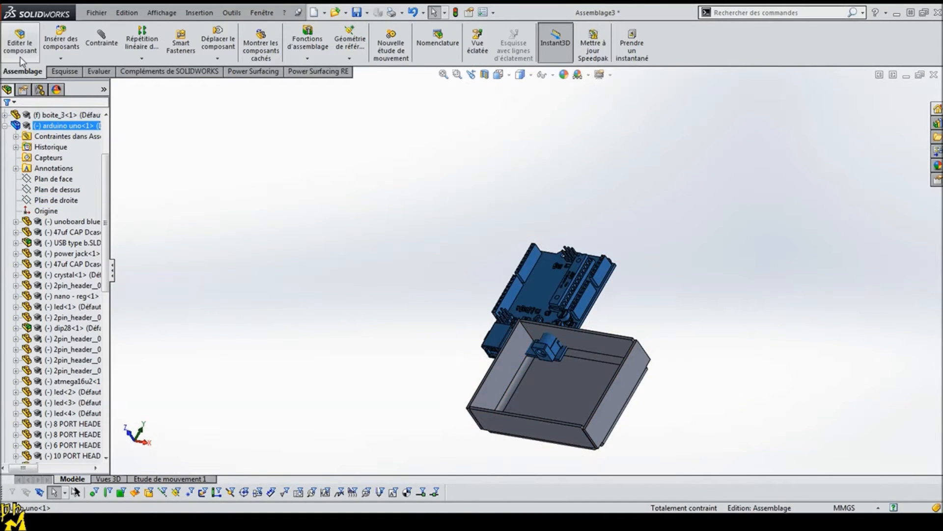
{"action": "left_click", "coordinate": [19, 43]}
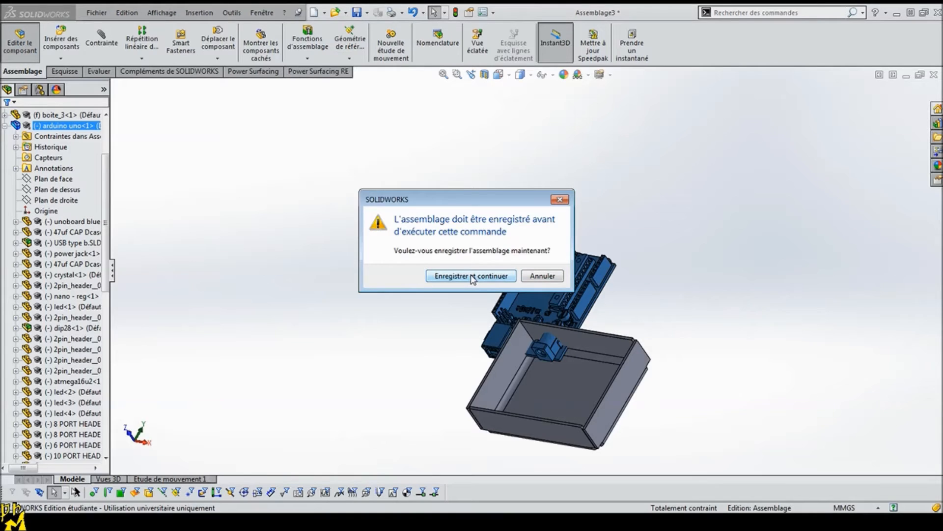
{"action": "left_click", "coordinate": [472, 276]}
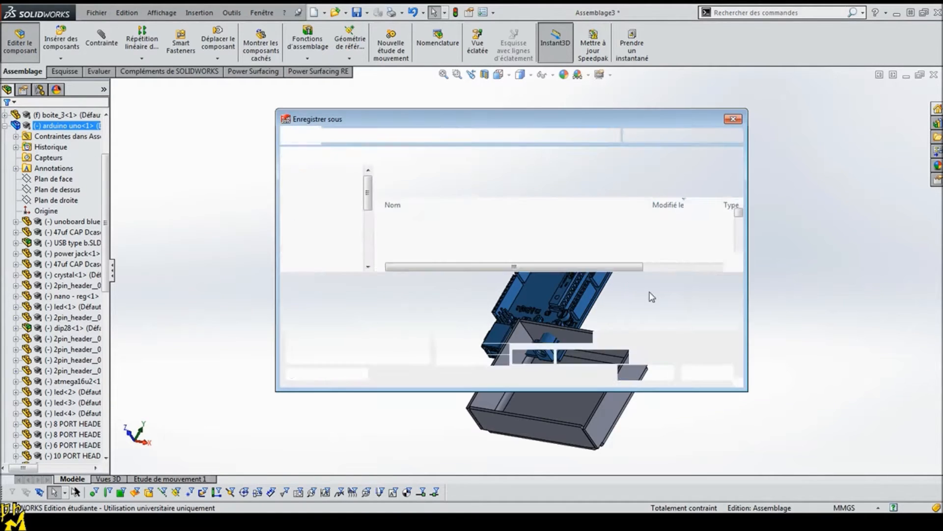
{"action": "left_click", "coordinate": [396, 285]}
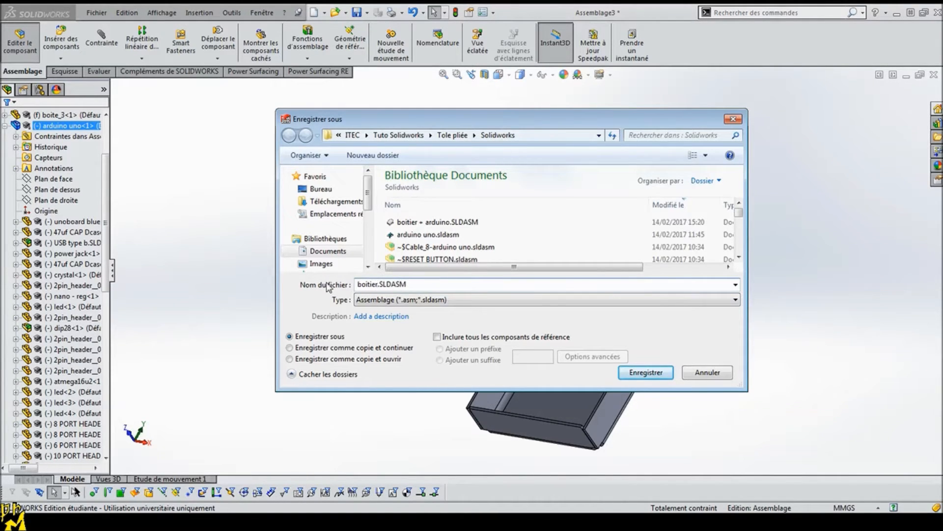
{"action": "type", "text": "boitier"}
{"action": "key", "text": "Return"}
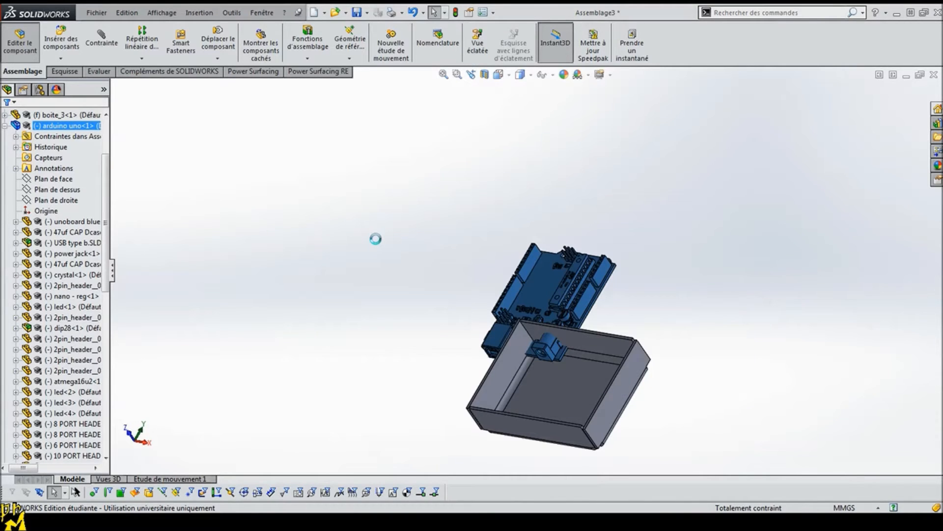
Step: Create a reference mid-plane between the two opposite long edge faces of the Arduino board
{"action": "scroll", "coordinate": [716, 252], "scroll_direction": "down", "scroll_amount": 5}
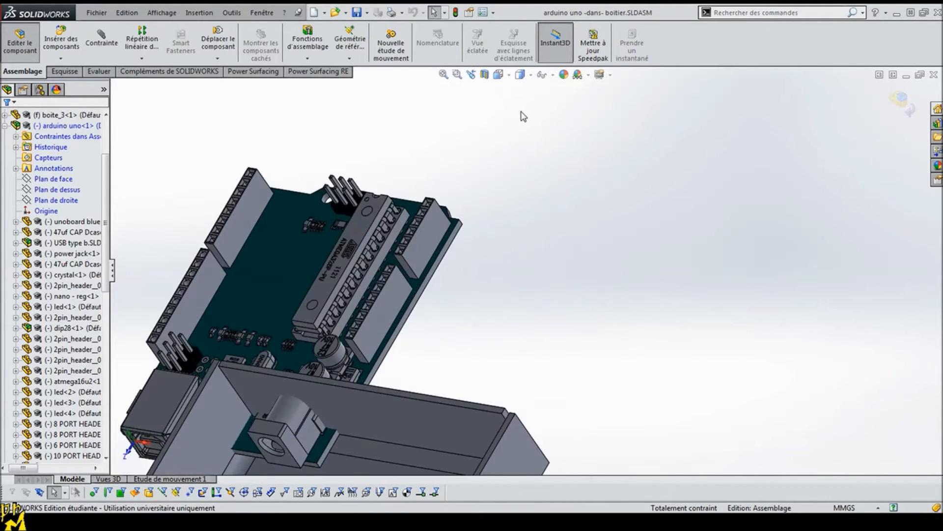
{"action": "left_click", "coordinate": [349, 58]}
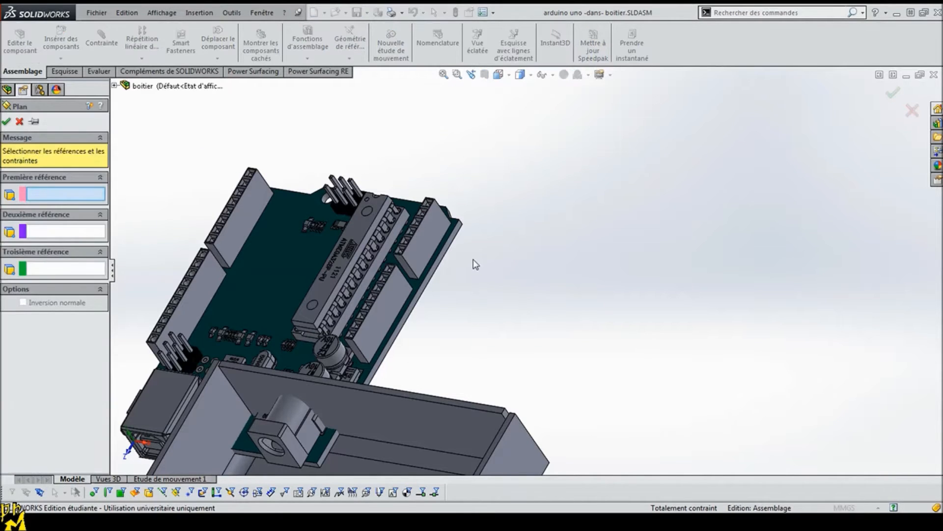
{"action": "scroll", "coordinate": [474, 263], "scroll_direction": "down", "scroll_amount": 3}
{"action": "left_click", "coordinate": [460, 233]}
{"action": "scroll", "coordinate": [275, 253], "scroll_direction": "up", "scroll_amount": 4}
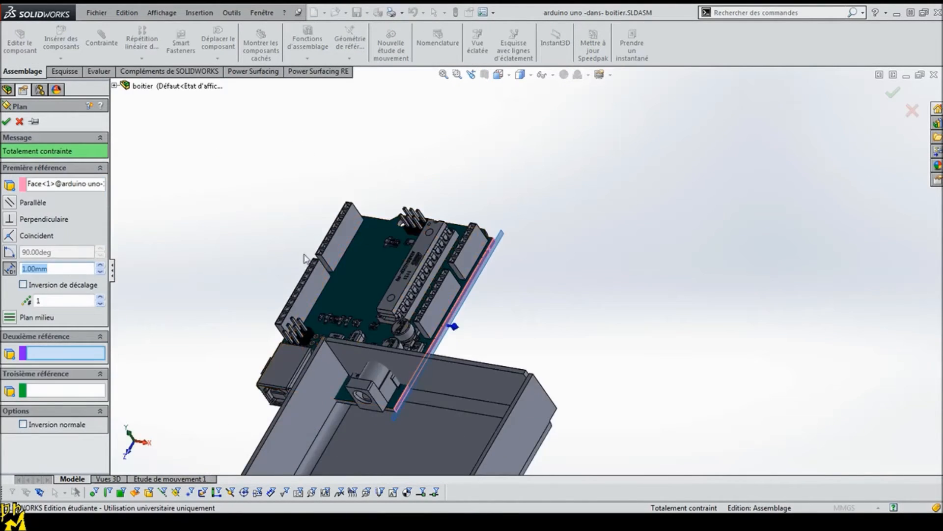
{"action": "middle_click_drag", "start_coordinate": [287, 253], "coordinate": [325, 260]}
{"action": "scroll", "coordinate": [287, 239], "scroll_direction": "down", "scroll_amount": 4}
{"action": "left_click", "coordinate": [307, 203]}
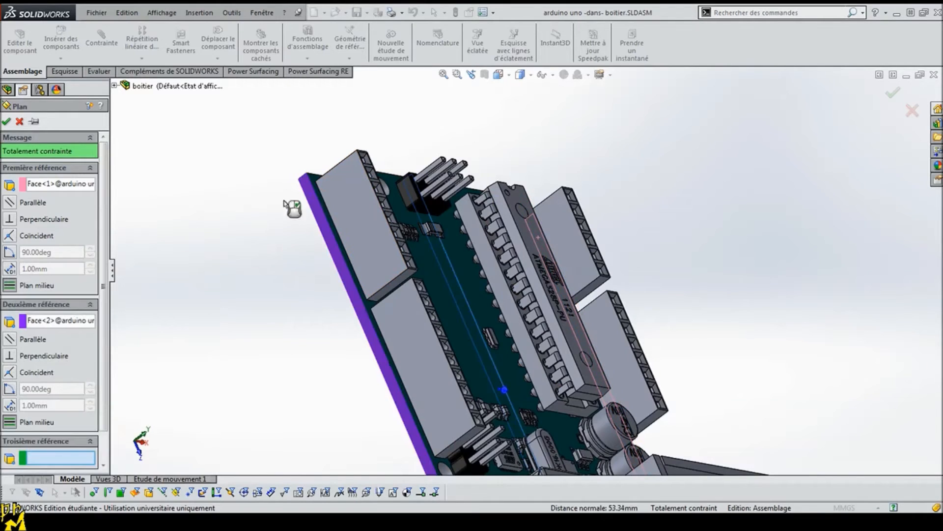
{"action": "left_click", "coordinate": [7, 121]}
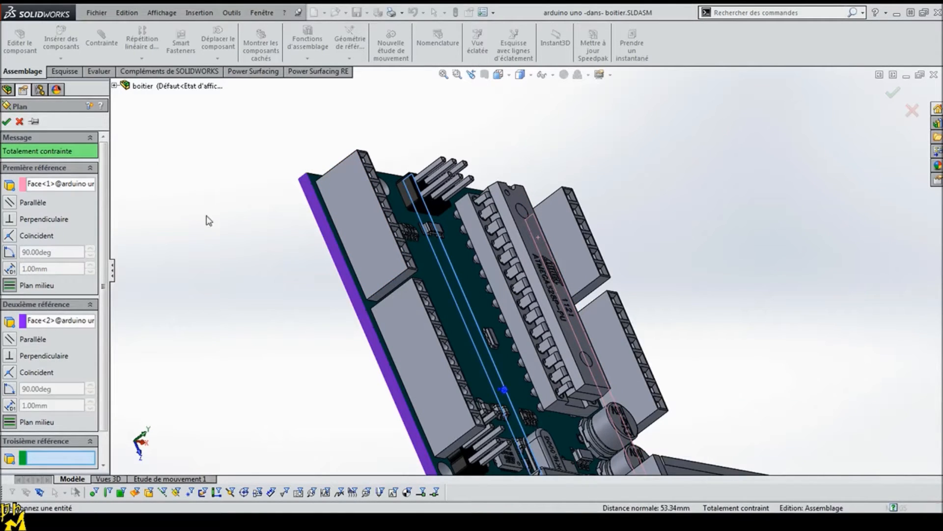
Step: Leave in-context editing of the Arduino subassembly and check where its new mid-plane PLAN2 lies
{"action": "left_click", "coordinate": [18, 54]}
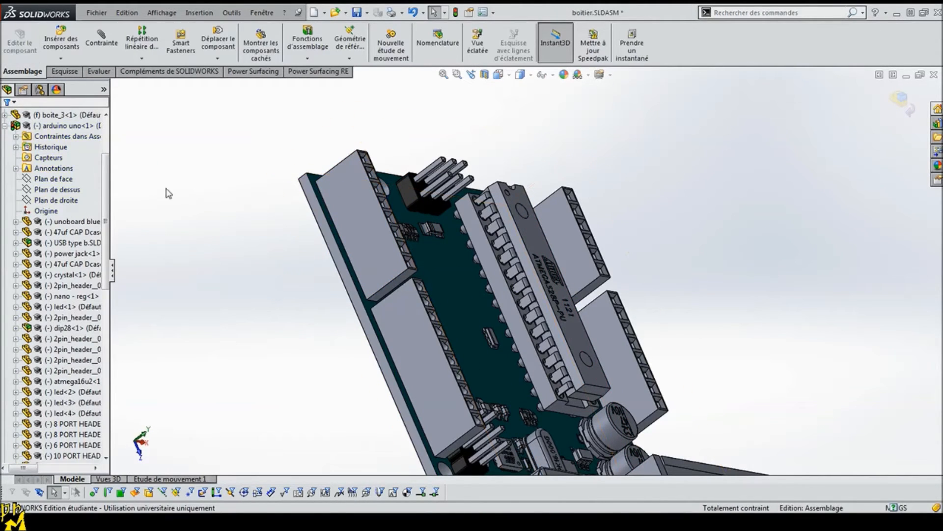
{"action": "key", "text": "ctrl+1"}
{"action": "left_click_drag", "start_coordinate": [105, 247], "coordinate": [127, 412]}
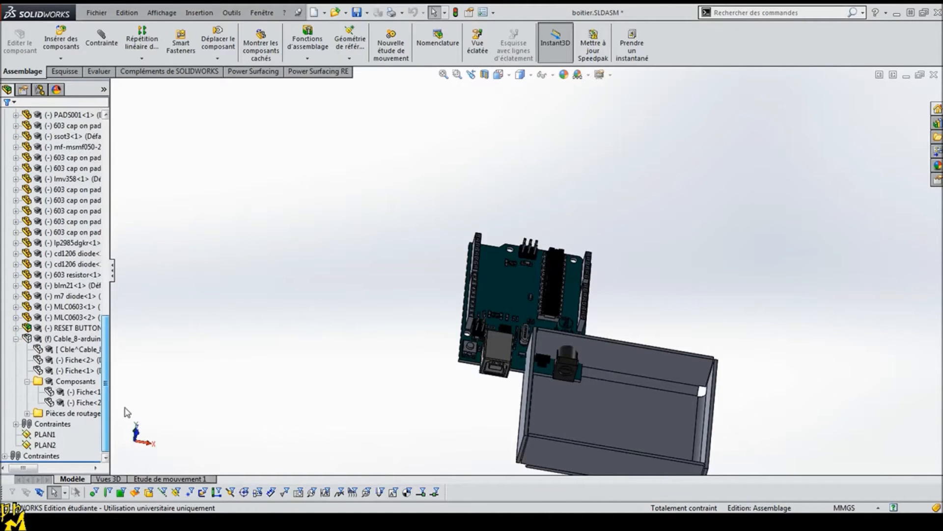
{"action": "left_click", "coordinate": [48, 445]}
{"action": "middle_click_drag", "start_coordinate": [286, 392], "coordinate": [301, 352]}
{"action": "middle_click_drag", "start_coordinate": [413, 416], "coordinate": [444, 378]}
Step: Add a coincident mate between the boite_3 tray's Plan de dessus and the Arduino subassembly's PLAN2
{"action": "left_click_drag", "start_coordinate": [104, 442], "coordinate": [116, 122]}
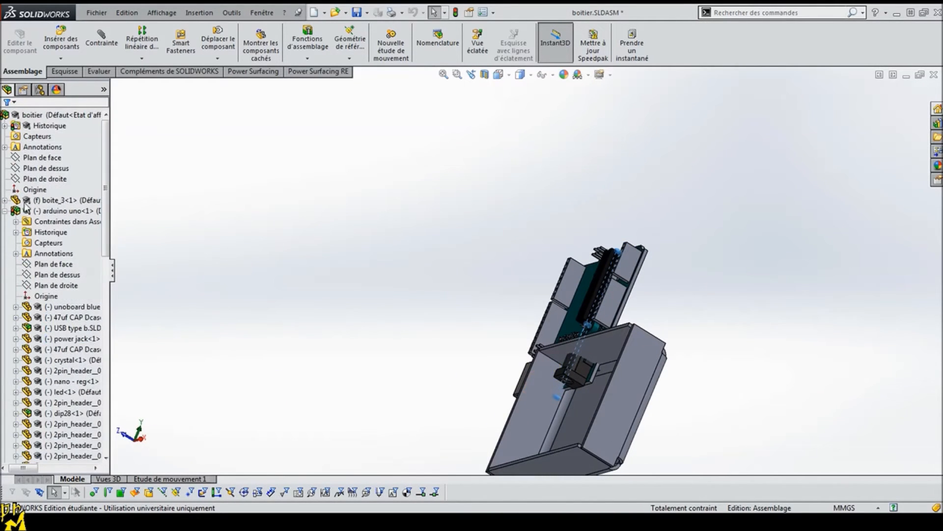
{"action": "left_click", "coordinate": [4, 210]}
{"action": "left_click", "coordinate": [4, 200]}
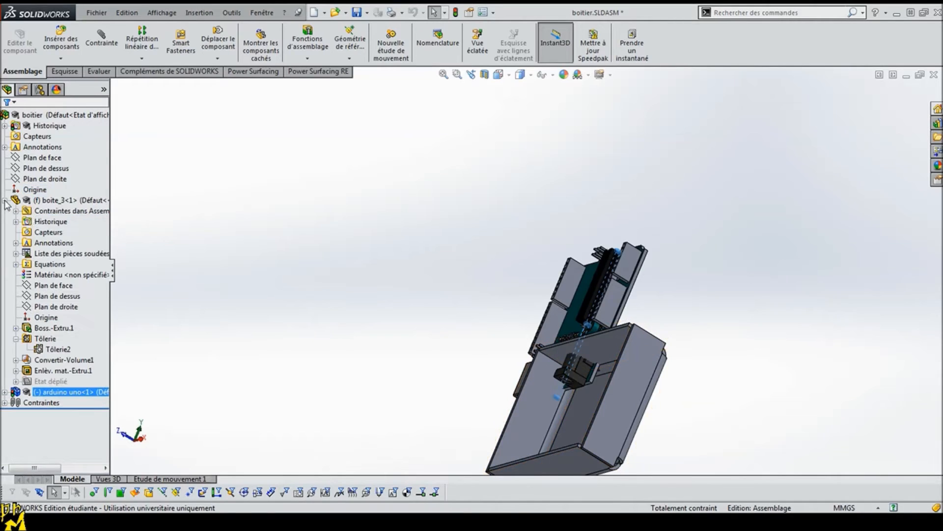
{"action": "left_click", "coordinate": [57, 296]}
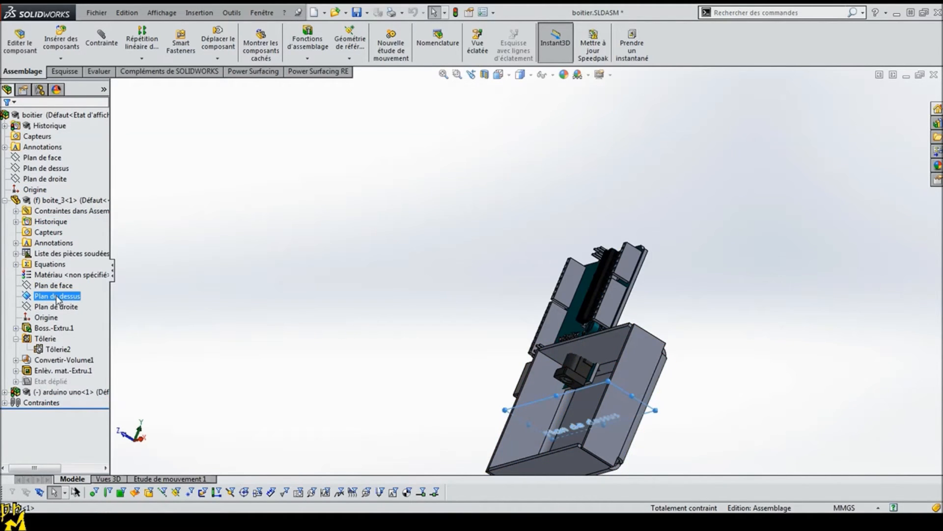
{"action": "left_click", "coordinate": [5, 392]}
{"action": "scroll", "coordinate": [73, 303], "scroll_direction": "down", "scroll_amount": 10}
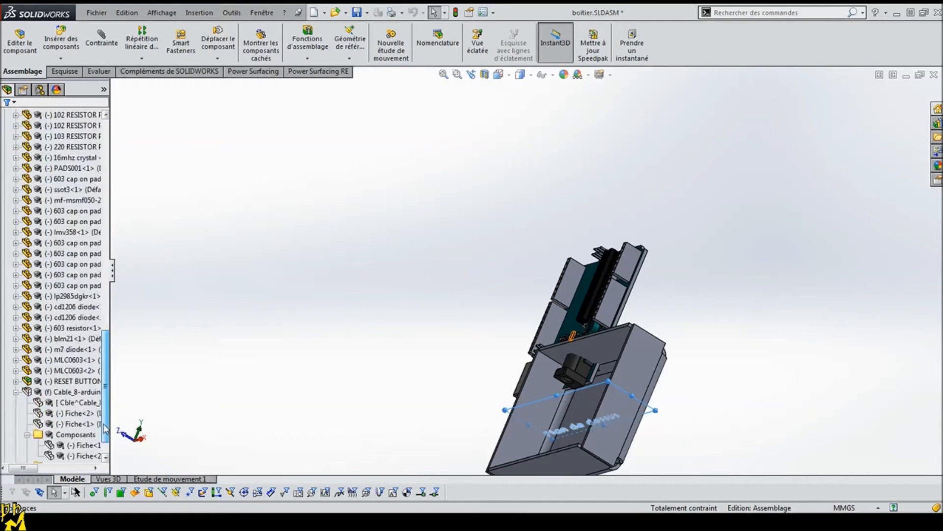
{"action": "left_click", "coordinate": [45, 445]}
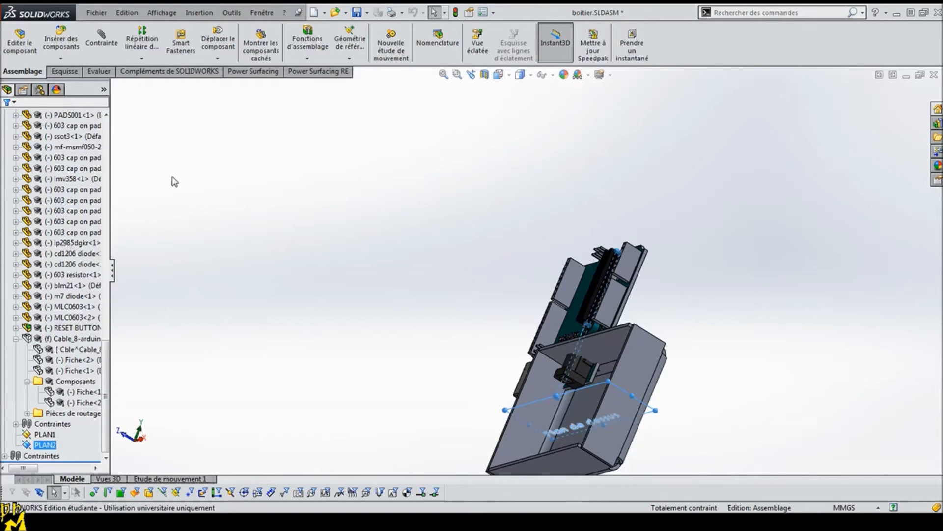
{"action": "left_click", "coordinate": [102, 41]}
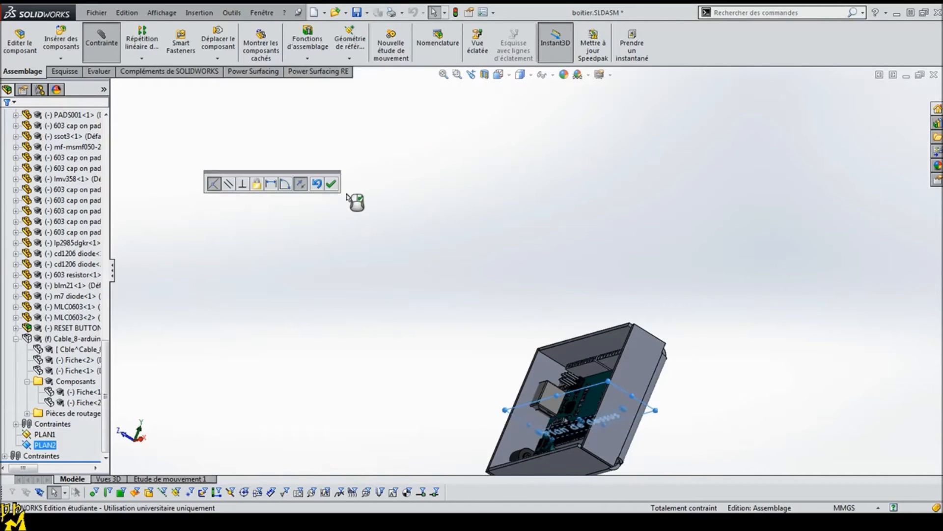
{"action": "left_click", "coordinate": [335, 184]}
{"action": "middle_click_drag", "start_coordinate": [457, 396], "coordinate": [546, 435]}
{"action": "scroll", "coordinate": [498, 384], "scroll_direction": "down", "scroll_amount": 5}
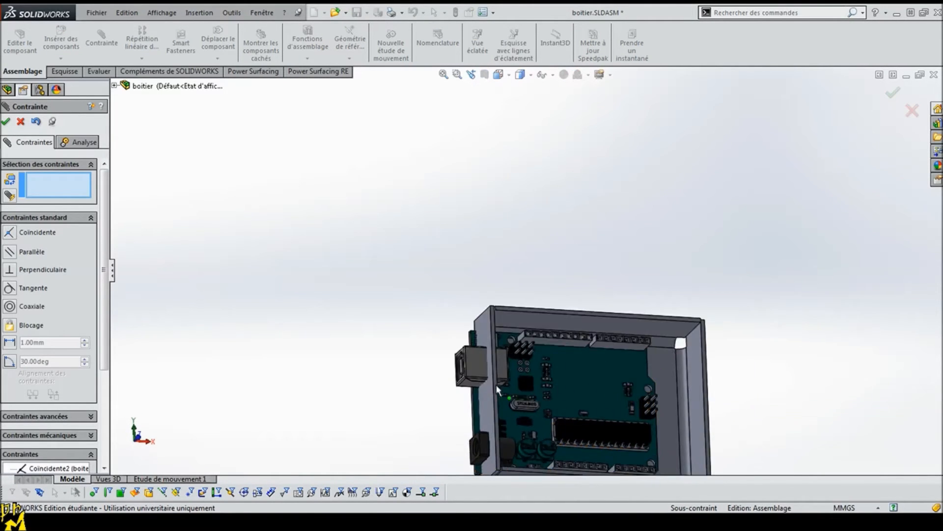
{"action": "left_click", "coordinate": [5, 122]}
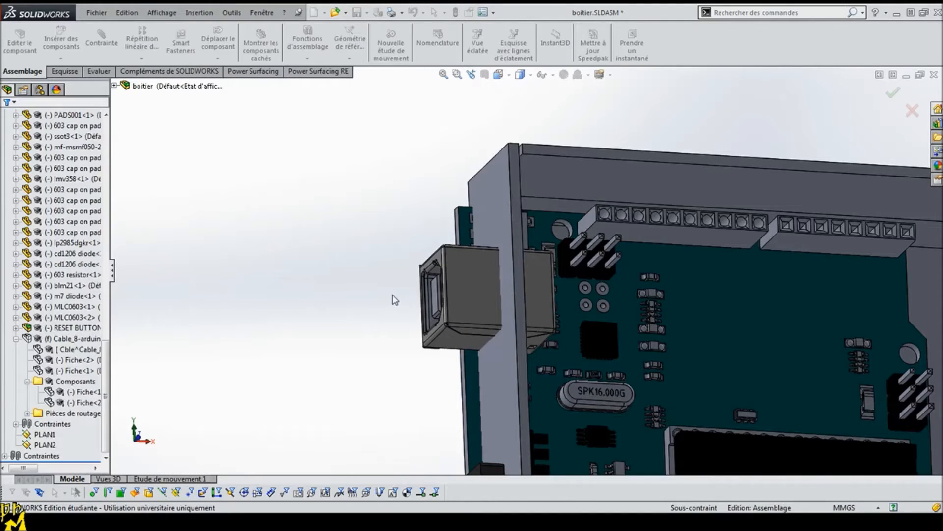
Step: Add a 1 mm distance mate between the USB connector's front face and the tray's adjacent inner wall, keeping the connector inside the tray
{"action": "left_click", "coordinate": [434, 256]}
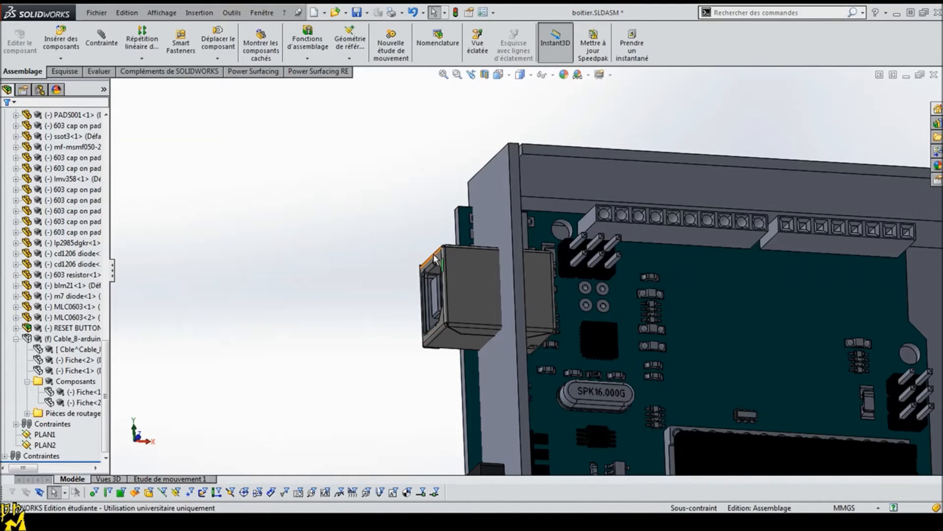
{"action": "left_click", "coordinate": [438, 257]}
{"action": "middle_click_drag", "start_coordinate": [370, 227], "coordinate": [293, 200]}
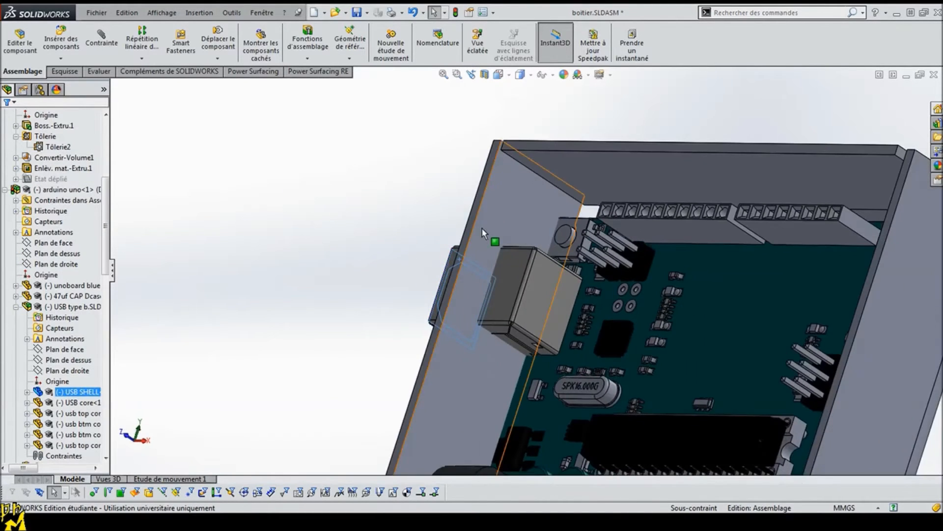
{"action": "left_click", "coordinate": [485, 225], "text": "ctrl"}
{"action": "left_click", "coordinate": [103, 44]}
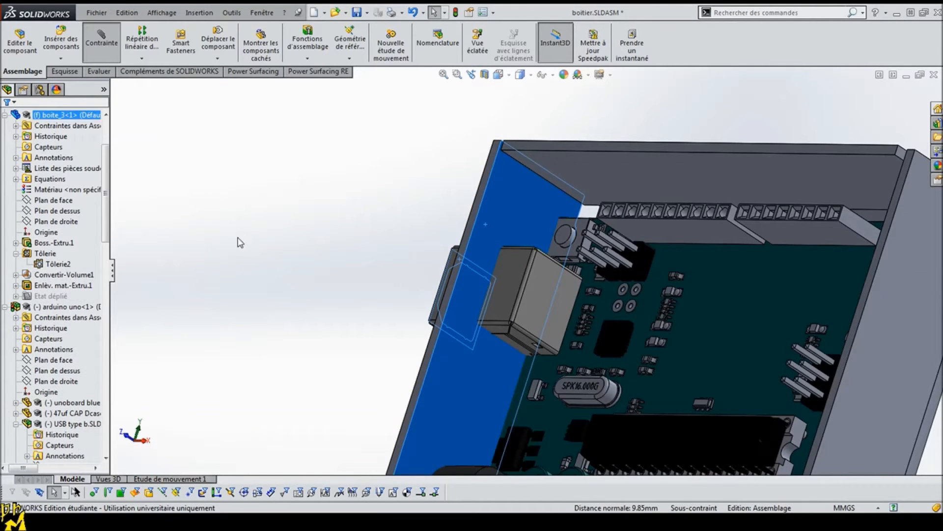
{"action": "middle_click_drag", "start_coordinate": [170, 316], "coordinate": [415, 351]}
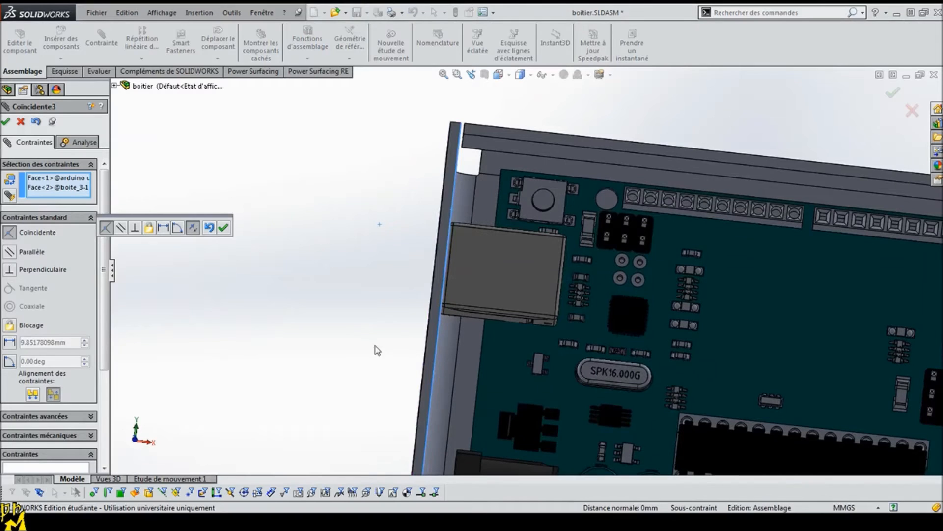
{"action": "left_click", "coordinate": [9, 342]}
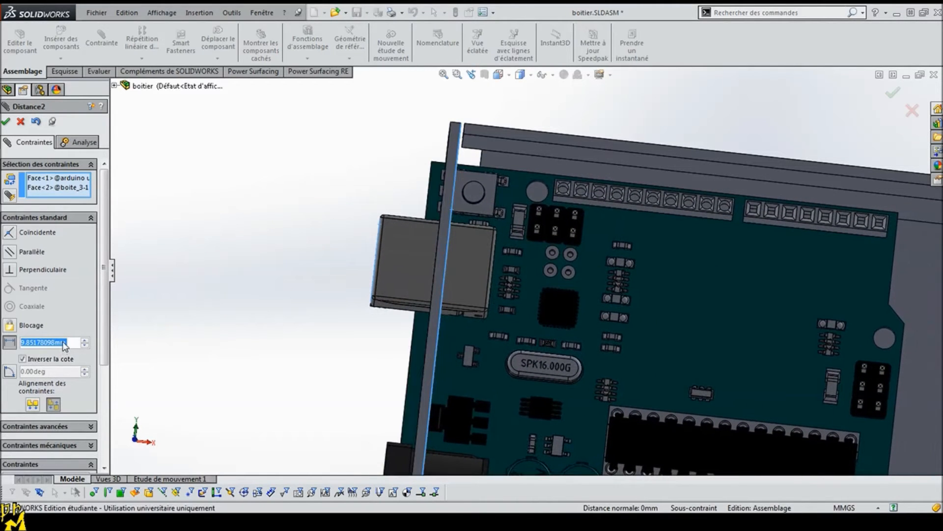
{"action": "type", "text": "1"}
{"action": "key", "text": "Return"}
{"action": "left_click", "coordinate": [23, 359]}
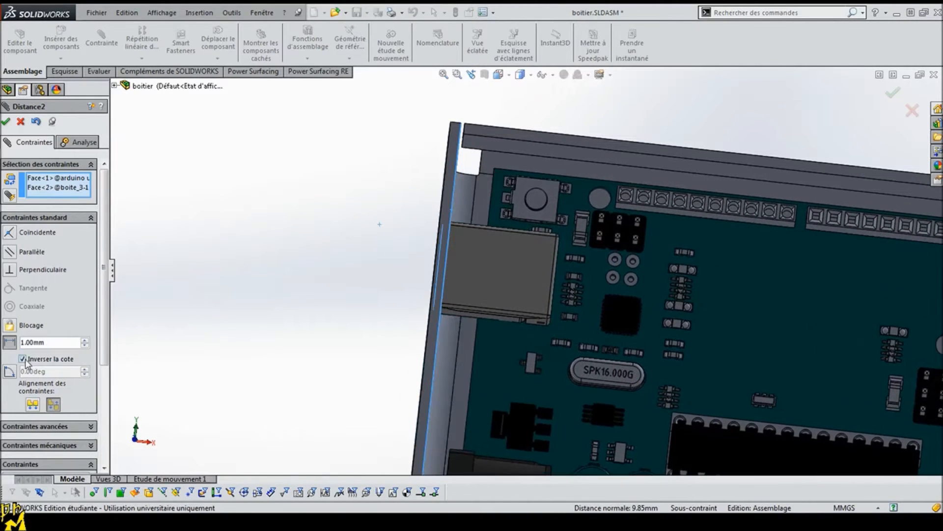
{"action": "left_click", "coordinate": [23, 359]}
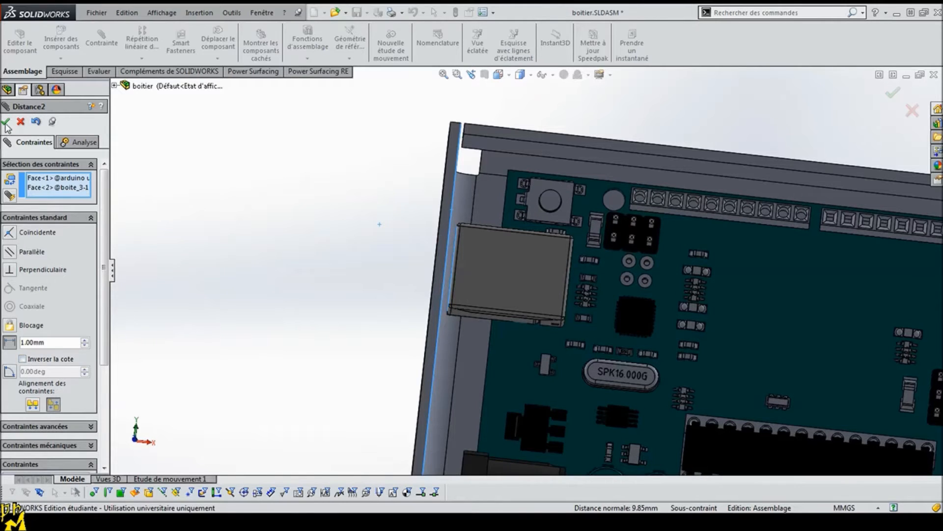
{"action": "left_click", "coordinate": [6, 122]}
Step: Examine the tray's corner openings and the board's position inside the tray, and leave the mate command
{"action": "middle_click_drag", "start_coordinate": [322, 281], "coordinate": [591, 377]}
{"action": "scroll", "coordinate": [622, 338], "scroll_direction": "down", "scroll_amount": 10}
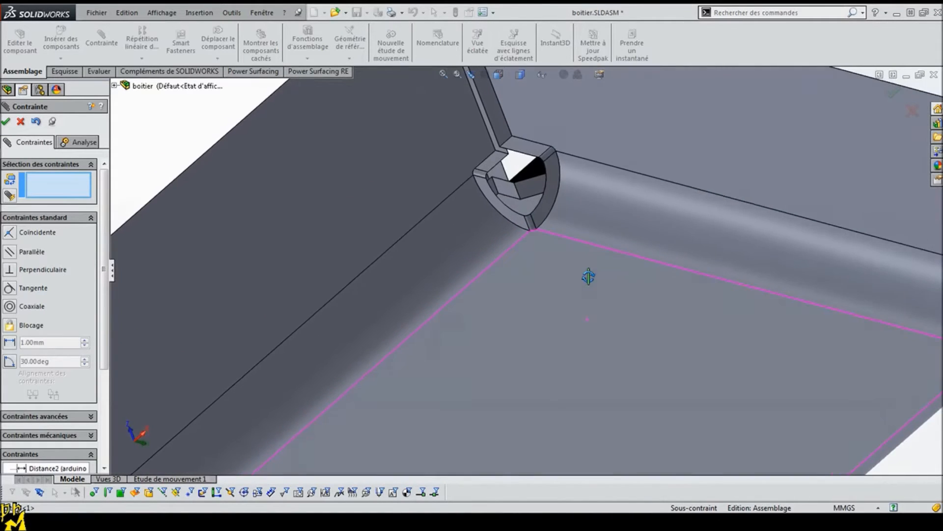
{"action": "middle_click_drag", "start_coordinate": [533, 198], "coordinate": [535, 210]}
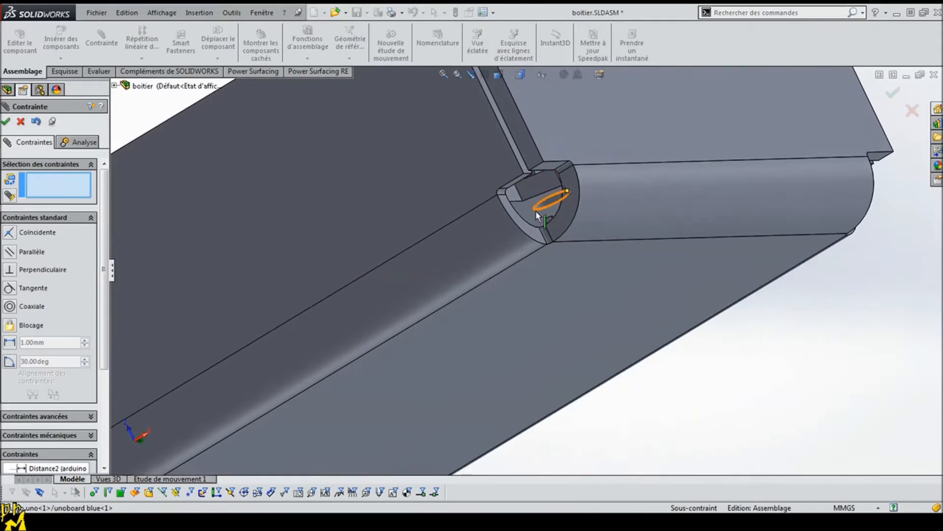
{"action": "mouse_move", "coordinate": [565, 238]}
{"action": "middle_mouse_down"}
{"action": "mouse_move", "coordinate": [575, 285]}
{"action": "mouse_move", "coordinate": [572, 247]}
{"action": "middle_mouse_up"}
{"action": "scroll", "coordinate": [514, 362], "scroll_direction": "up", "scroll_amount": 10}
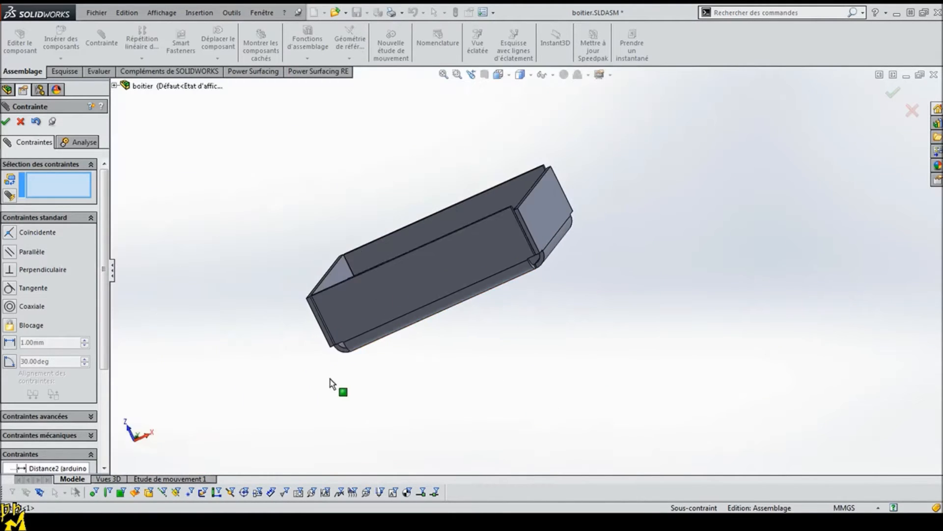
{"action": "middle_click_drag", "start_coordinate": [333, 384], "coordinate": [474, 388]}
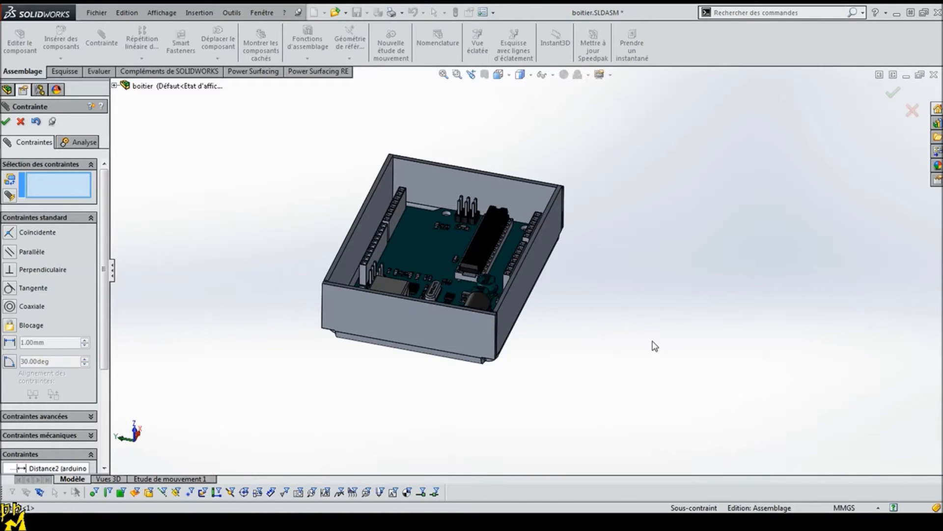
{"action": "left_click", "coordinate": [20, 122]}
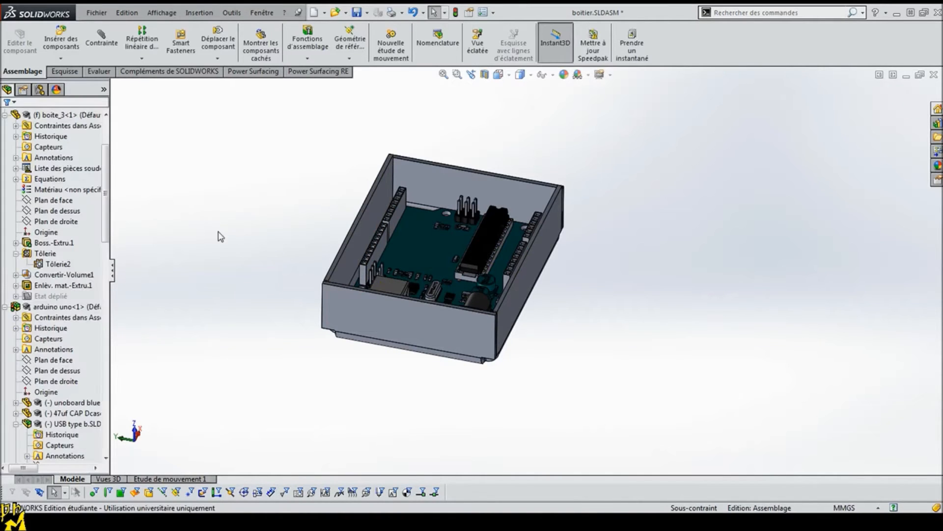
Step: Examine the Arduino board's mounting holes and the underside of the tray
{"action": "middle_click_drag", "start_coordinate": [339, 258], "coordinate": [452, 256]}
{"action": "scroll", "coordinate": [451, 197], "scroll_direction": "down", "scroll_amount": 3}
{"action": "scroll", "coordinate": [450, 173], "scroll_direction": "down", "scroll_amount": 5}
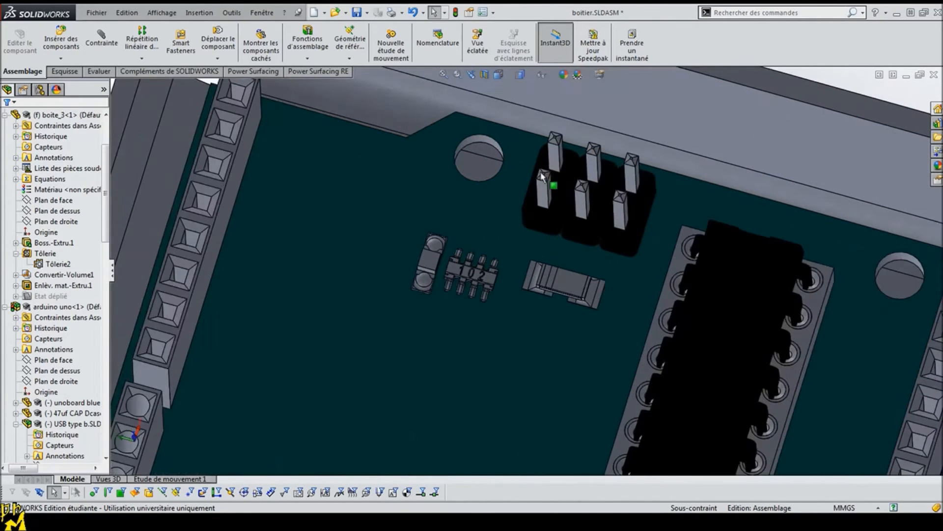
{"action": "scroll", "coordinate": [492, 162], "scroll_direction": "up", "scroll_amount": 1}
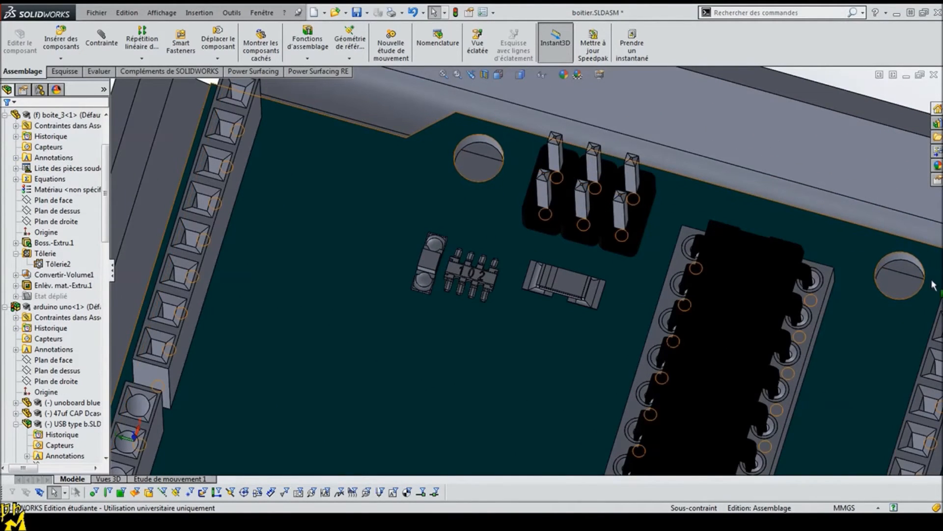
{"action": "scroll", "coordinate": [451, 450], "scroll_direction": "up", "scroll_amount": 5}
{"action": "scroll", "coordinate": [446, 450], "scroll_direction": "down", "scroll_amount": 4}
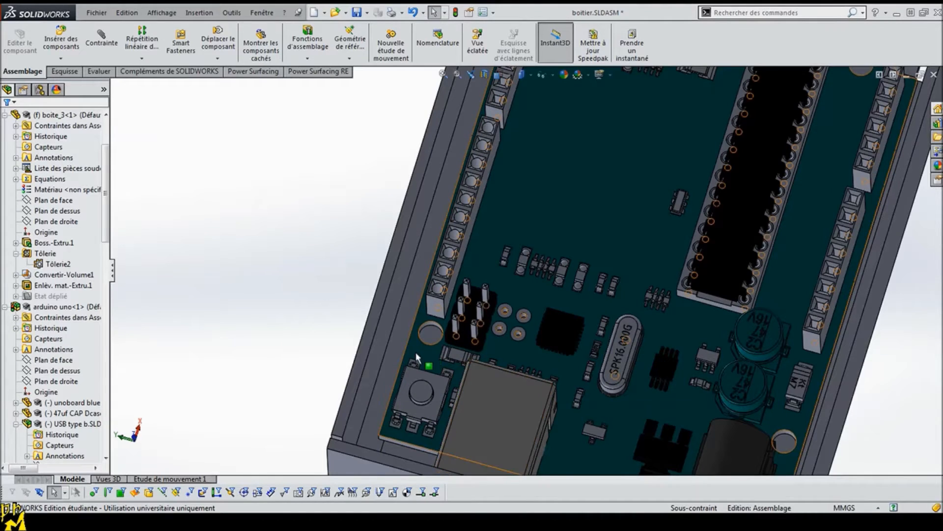
{"action": "middle_click_drag", "start_coordinate": [436, 360], "coordinate": [451, 371]}
{"action": "middle_click_drag", "start_coordinate": [412, 319], "coordinate": [698, 418]}
{"action": "scroll", "coordinate": [810, 402], "scroll_direction": "up", "scroll_amount": 5}
{"action": "middle_click_drag", "start_coordinate": [778, 382], "coordinate": [653, 294]}
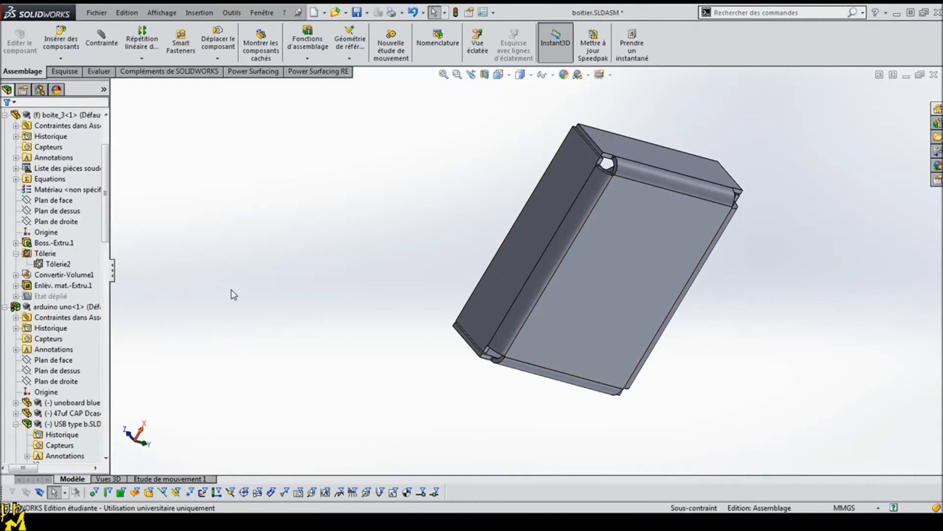
Step: Rebuild the boitier assembly and edit the boite_3 tray part in context
{"action": "scroll", "coordinate": [73, 167], "scroll_direction": "up", "scroll_amount": 3}
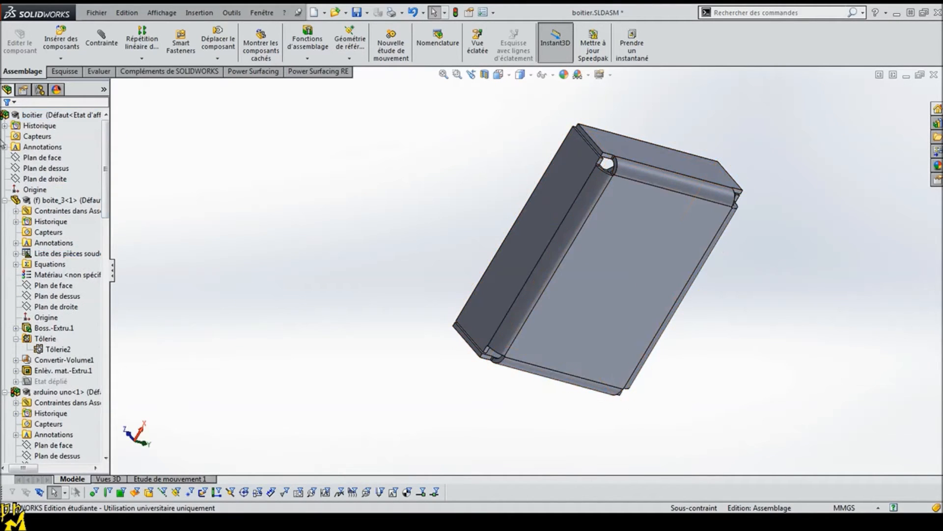
{"action": "left_click", "coordinate": [5, 201]}
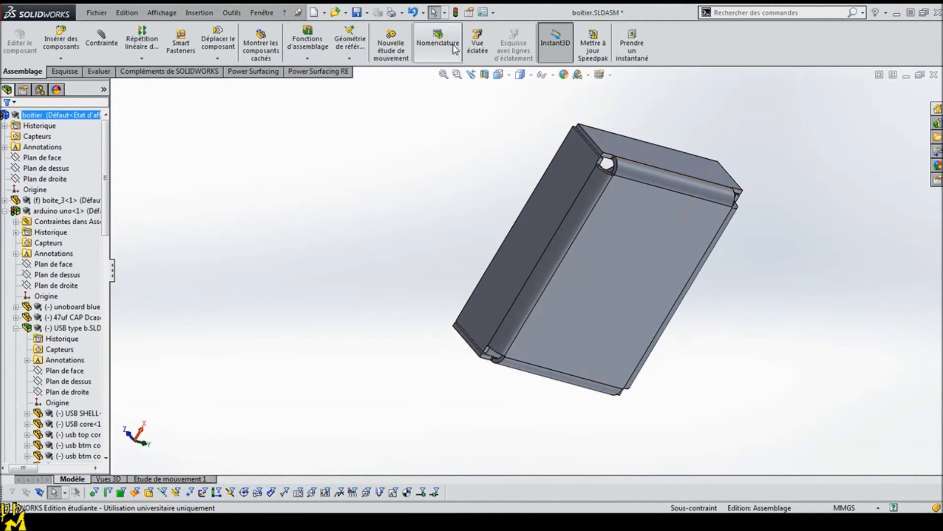
{"action": "left_click", "coordinate": [455, 14]}
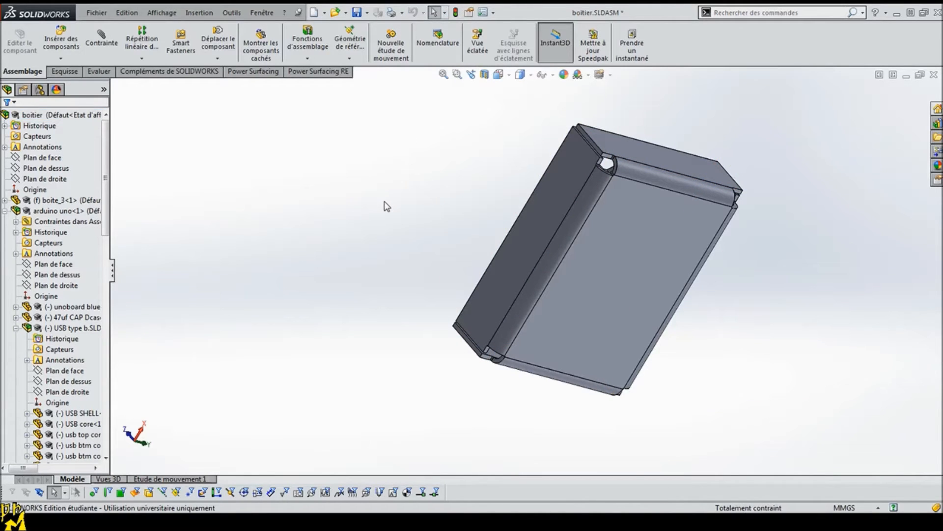
{"action": "left_click", "coordinate": [634, 273]}
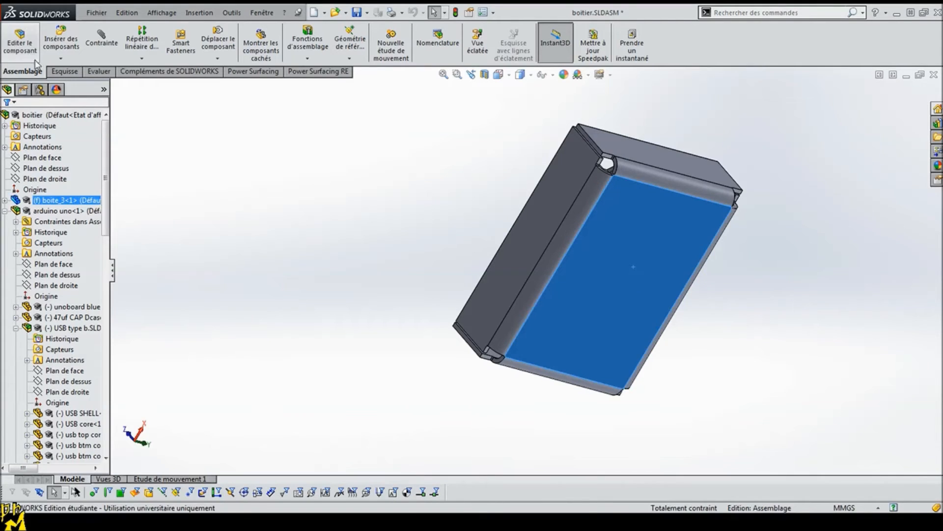
{"action": "left_click", "coordinate": [301, 224]}
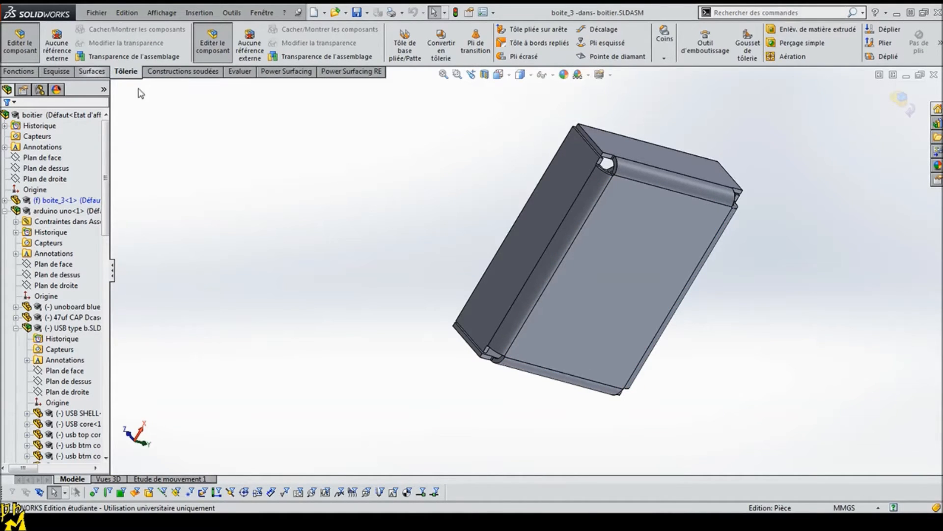
Step: Make the boite_3 tray transparent and start a sketch on its outer bottom face
{"action": "right_click", "coordinate": [635, 221]}
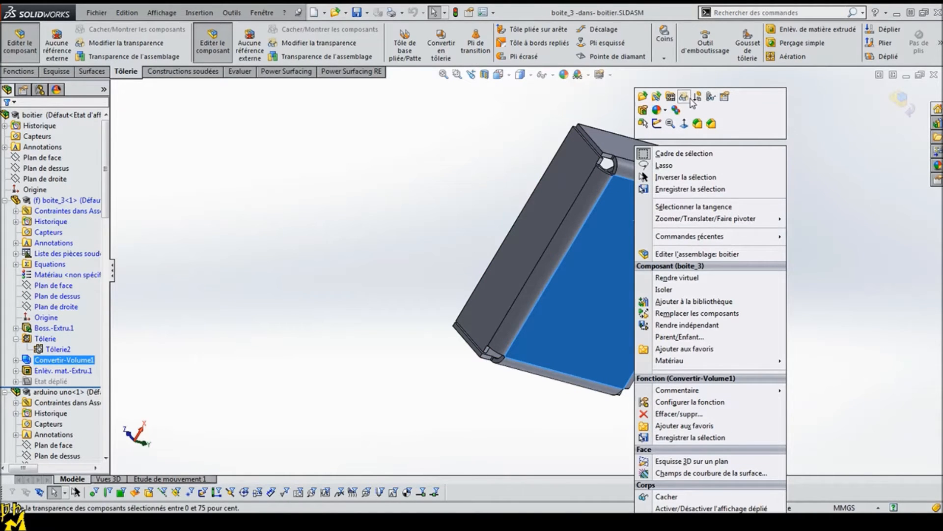
{"action": "left_click", "coordinate": [711, 98]}
{"action": "middle_click_drag", "start_coordinate": [872, 362], "coordinate": [722, 169]}
{"action": "scroll", "coordinate": [728, 162], "scroll_direction": "down", "scroll_amount": 3}
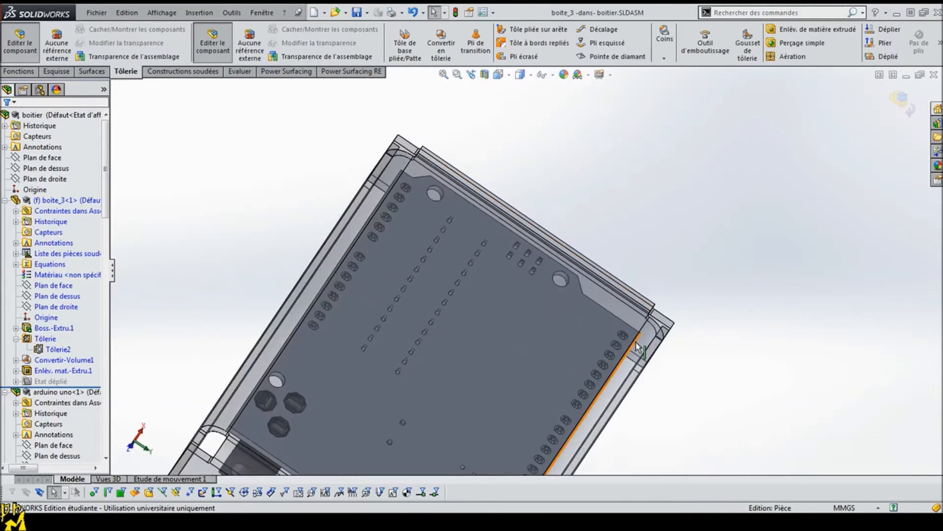
{"action": "left_click", "coordinate": [623, 310]}
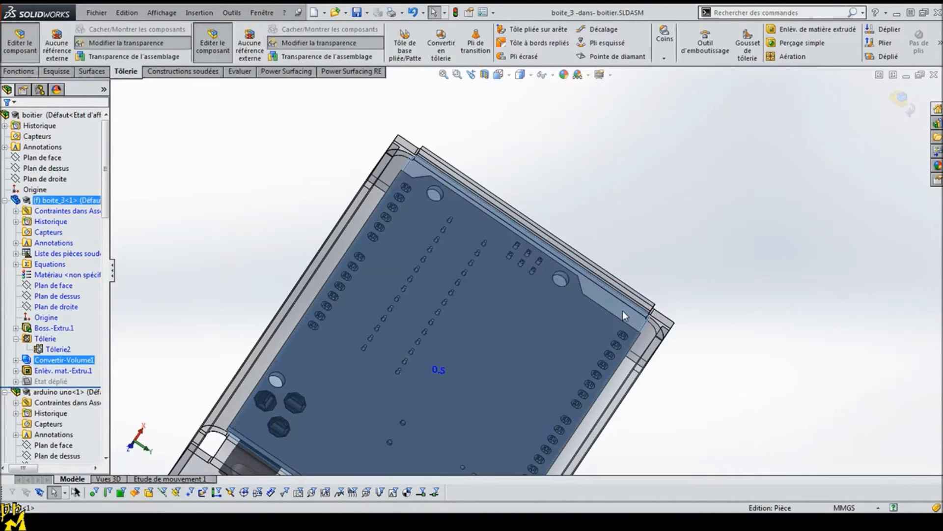
{"action": "left_click", "coordinate": [673, 270]}
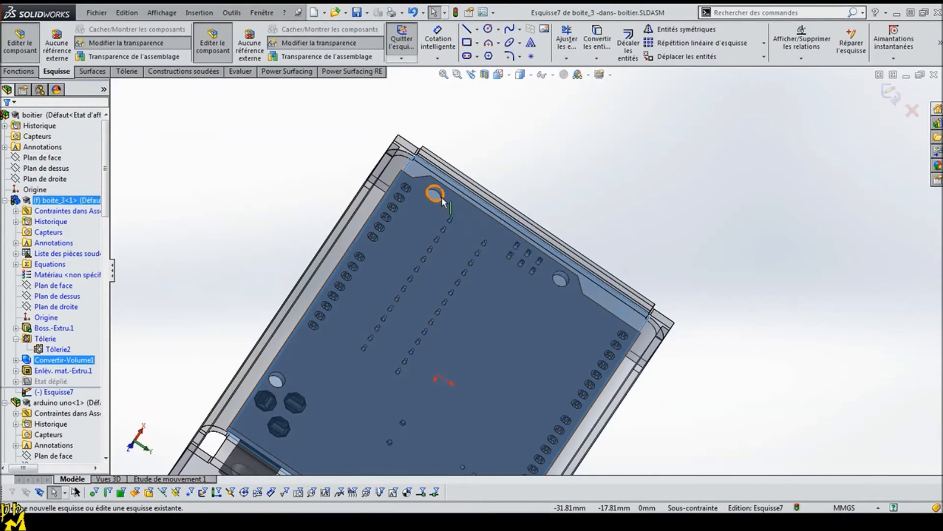
Step: Convert the circular edges of the Arduino board's four mounting holes into circles in the tray's bottom-face sketch
{"action": "left_click", "coordinate": [174, 288]}
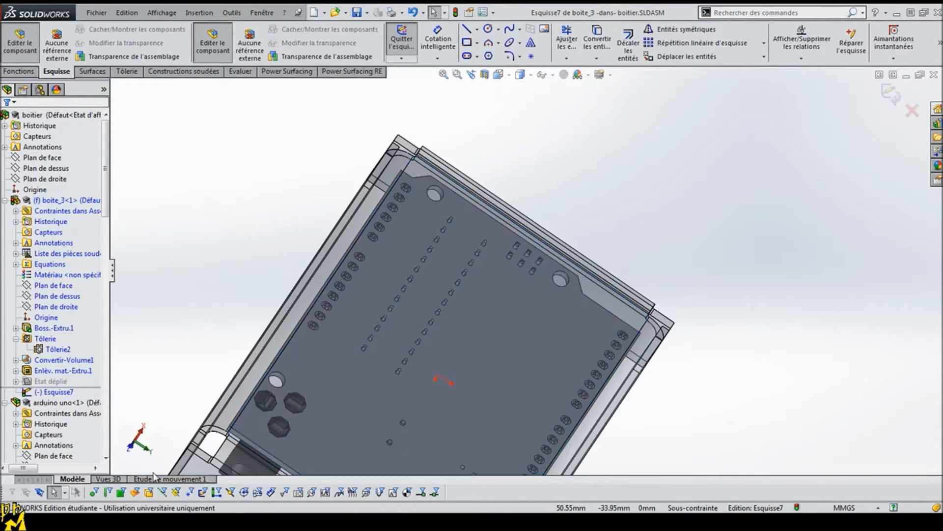
{"action": "left_click", "coordinate": [431, 198]}
{"action": "left_click", "coordinate": [563, 281], "text": "ctrl"}
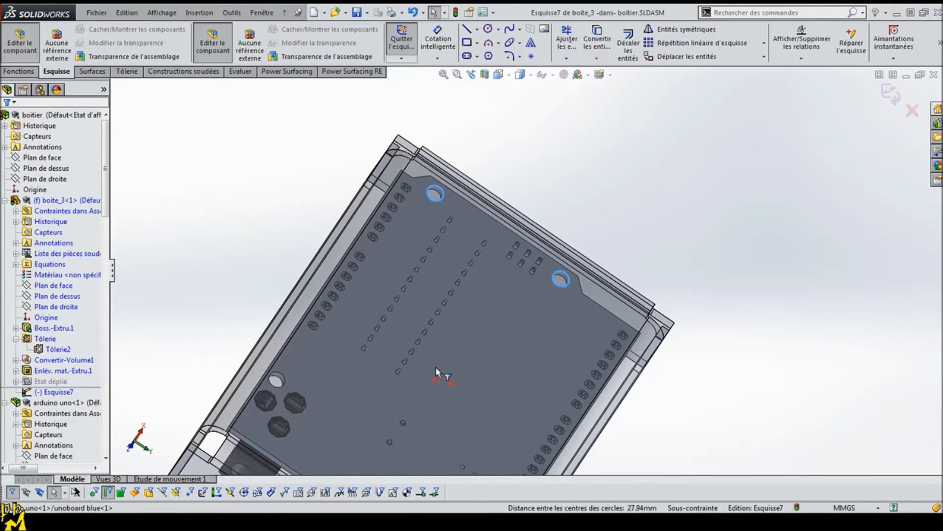
{"action": "scroll", "coordinate": [436, 373], "scroll_direction": "down", "scroll_amount": 2}
{"action": "left_click", "coordinate": [387, 296], "text": "ctrl"}
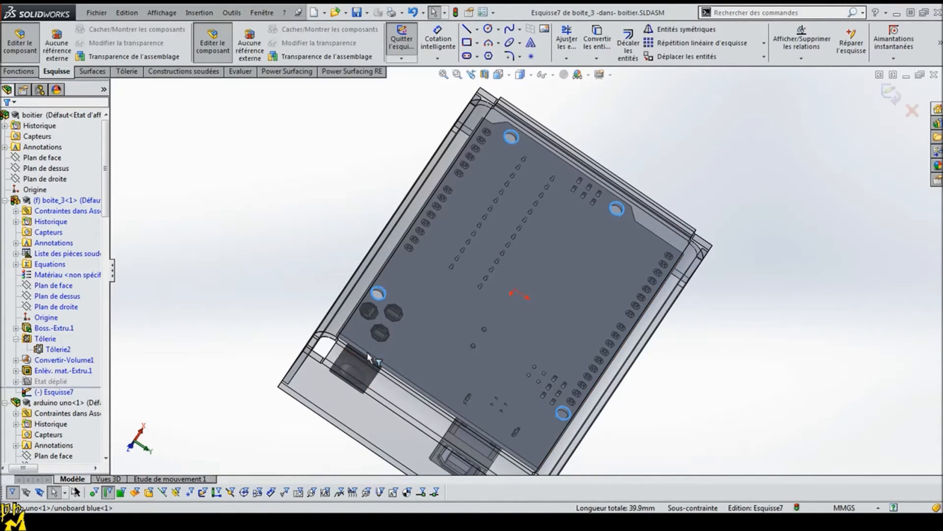
{"action": "left_click", "coordinate": [597, 40]}
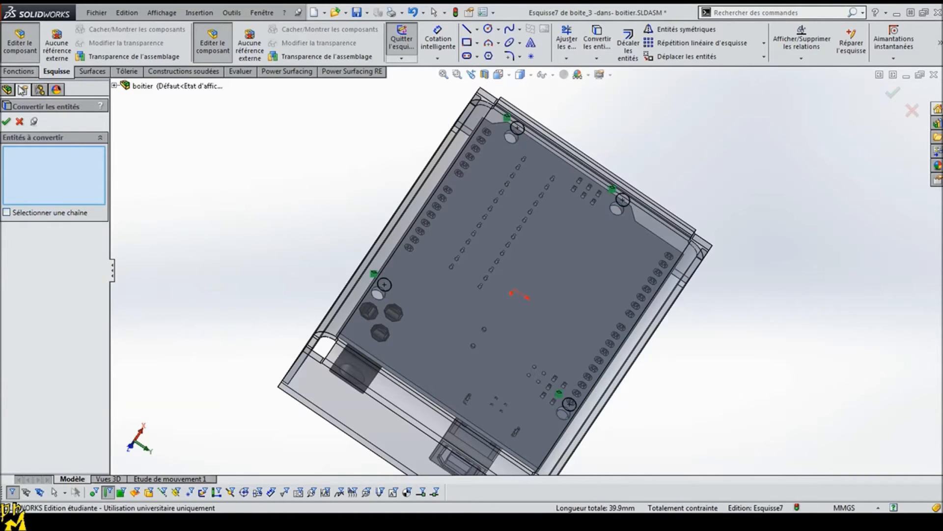
{"action": "left_click", "coordinate": [7, 122]}
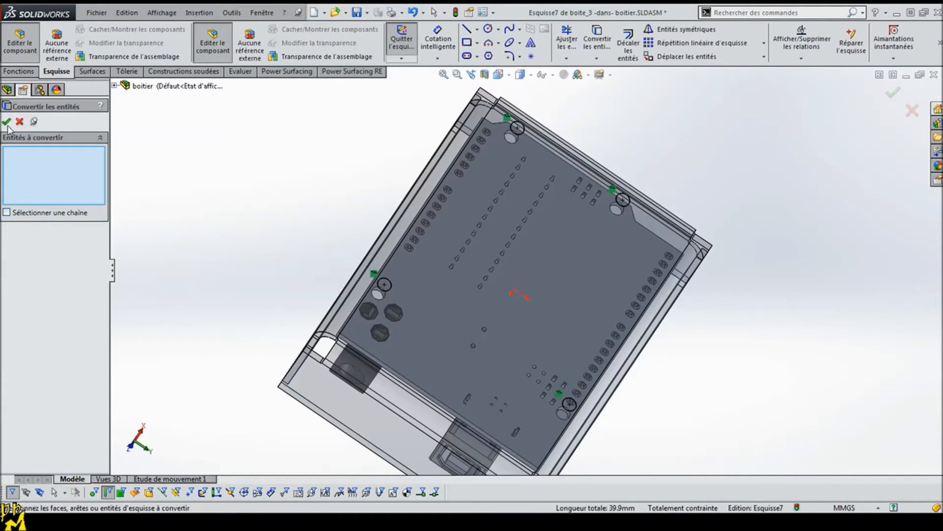
Step: Cut-extrude the four sketched circles through the tray bottom as a blind normal cut linked to the sheet thickness
{"action": "left_click", "coordinate": [19, 73]}
{"action": "left_click", "coordinate": [591, 46]}
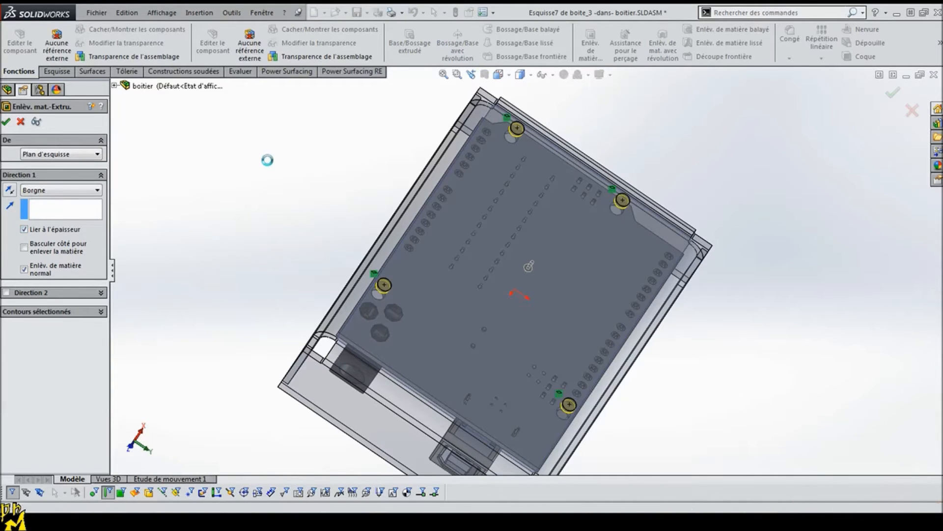
{"action": "middle_click_drag", "start_coordinate": [265, 164], "coordinate": [388, 324]}
{"action": "scroll", "coordinate": [466, 244], "scroll_direction": "up", "scroll_amount": 2}
{"action": "scroll", "coordinate": [467, 243], "scroll_direction": "down", "scroll_amount": 2}
{"action": "scroll", "coordinate": [445, 158], "scroll_direction": "up", "scroll_amount": 1}
{"action": "scroll", "coordinate": [442, 160], "scroll_direction": "down", "scroll_amount": 4}
{"action": "middle_click_drag", "start_coordinate": [481, 253], "coordinate": [288, 155]}
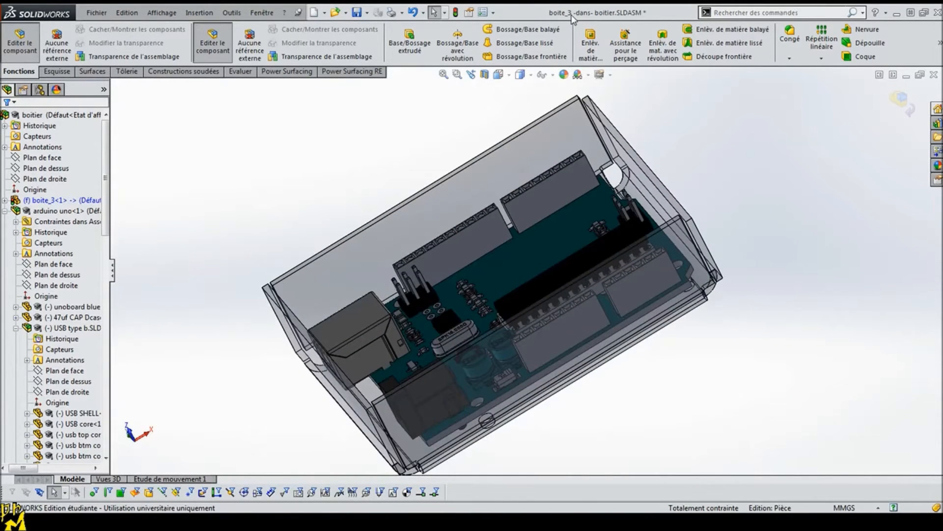
Step: Unfold the sheet-metal tray to its flat pattern and fold it back, closing the error reports
{"action": "left_click", "coordinate": [127, 72]}
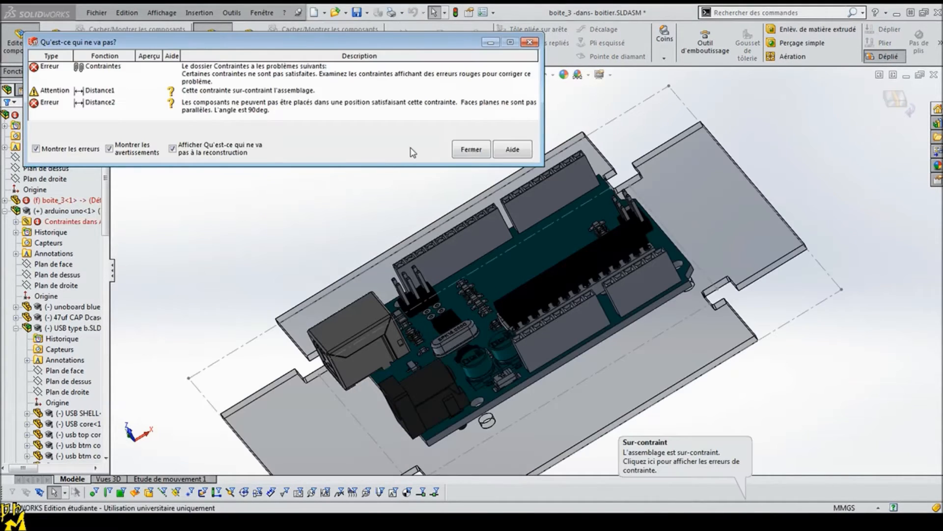
{"action": "left_click", "coordinate": [472, 155]}
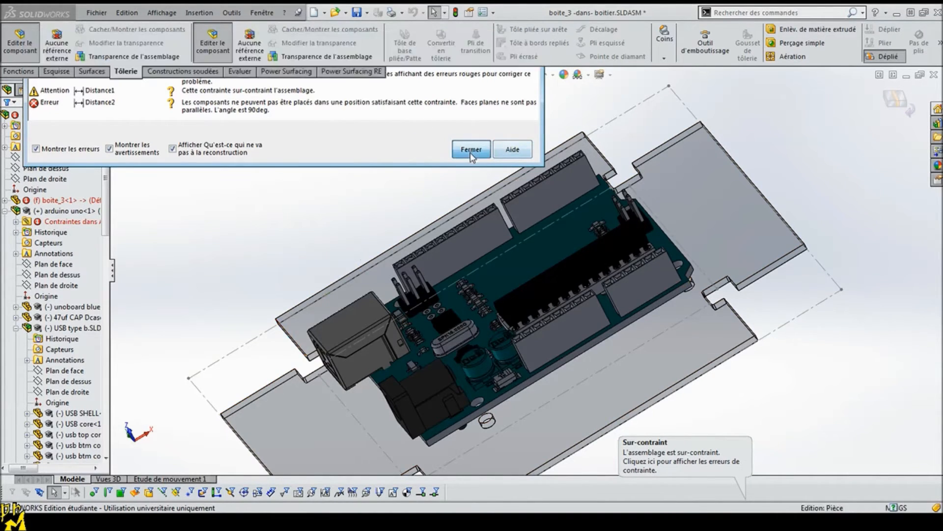
{"action": "middle_click_drag", "start_coordinate": [506, 256], "coordinate": [577, 200]}
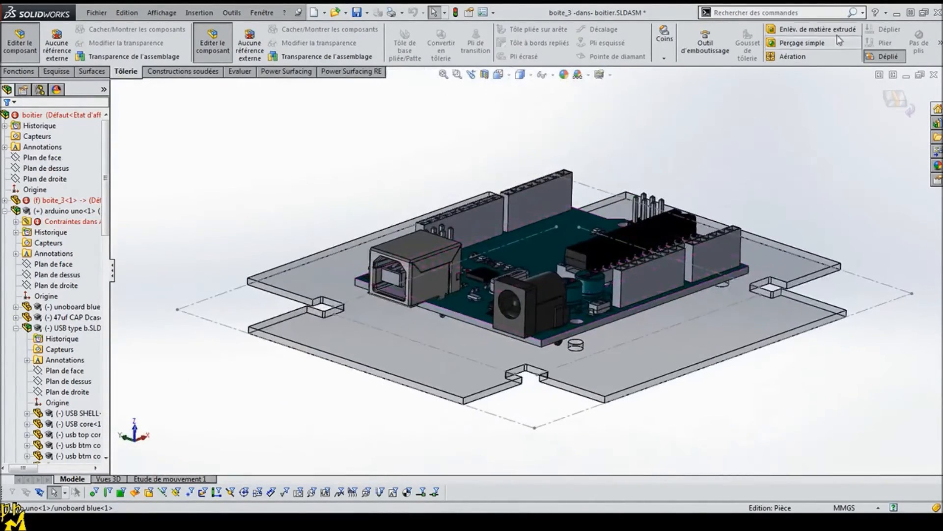
{"action": "left_click", "coordinate": [867, 58]}
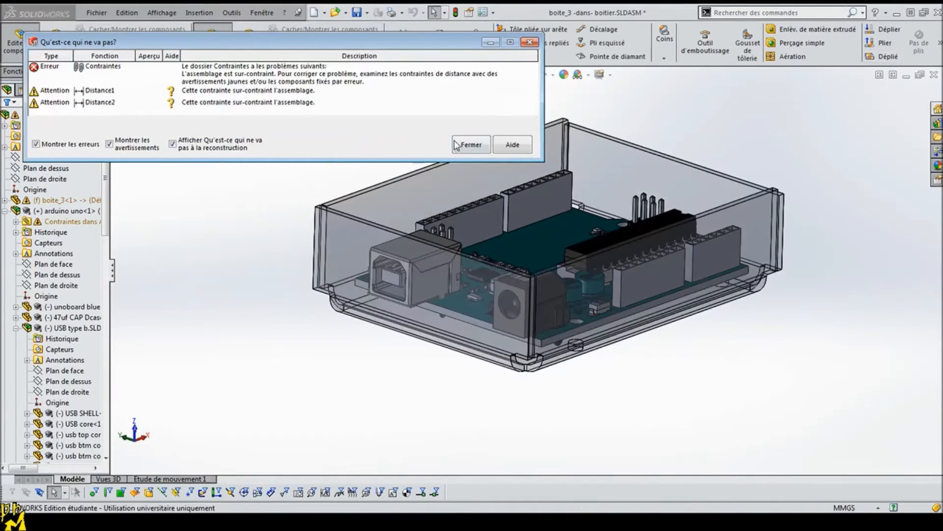
{"action": "left_click", "coordinate": [472, 144]}
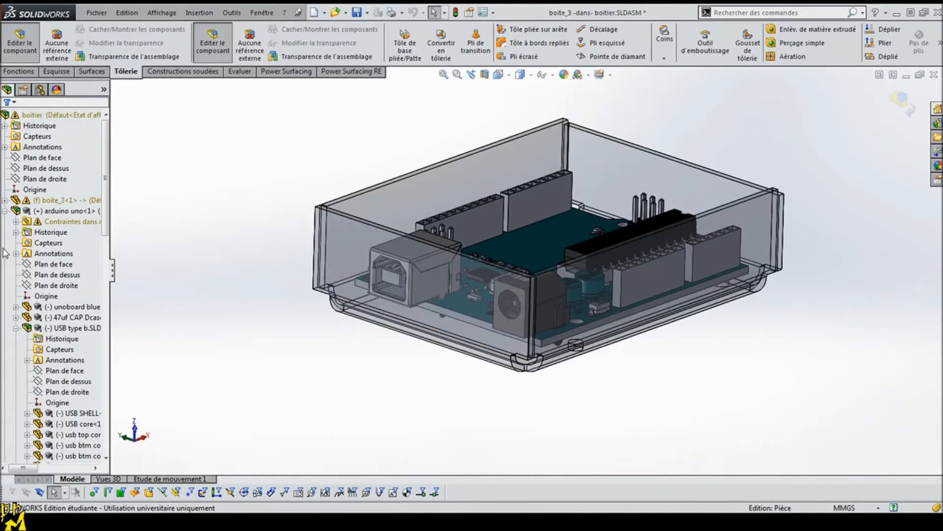
Step: Examine the assembly's Distance1 and Distance2 mates, the faces they reference and the options available for them
{"action": "left_click", "coordinate": [5, 211]}
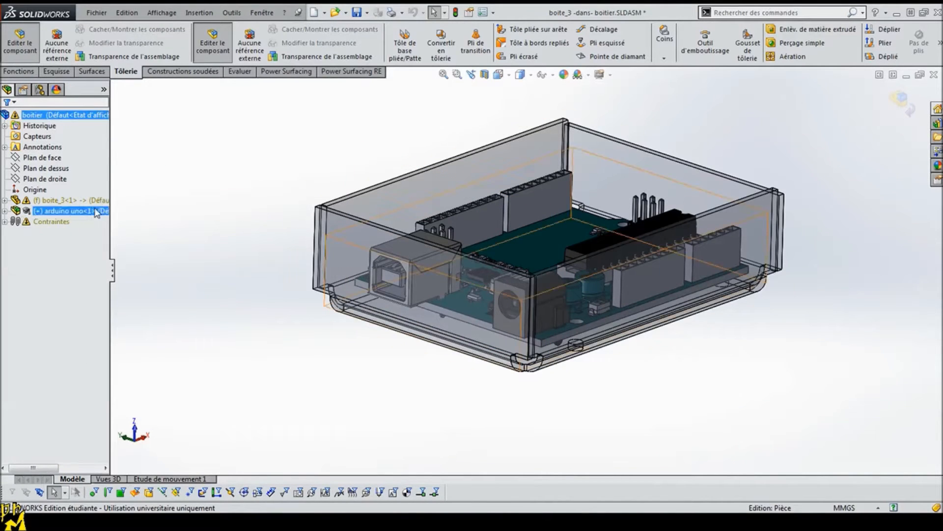
{"action": "left_click", "coordinate": [5, 221]}
{"action": "left_click", "coordinate": [60, 255]}
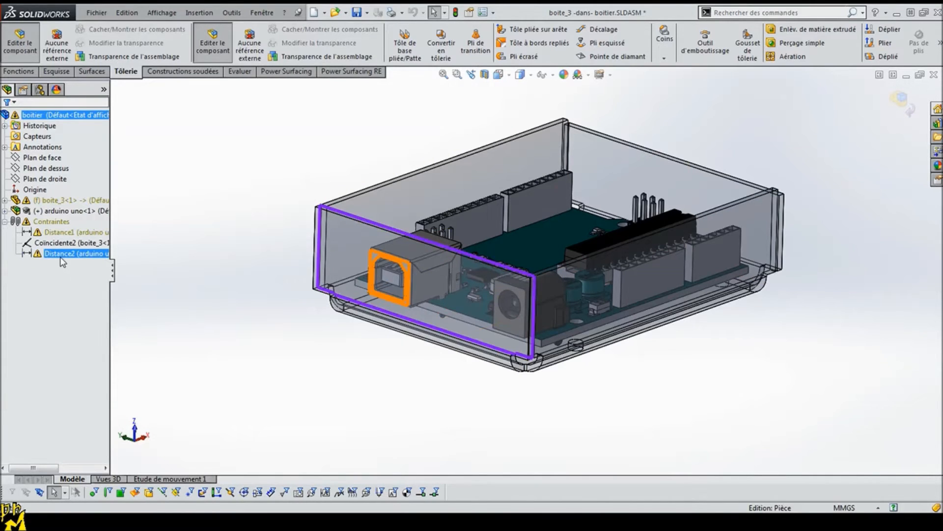
{"action": "right_click", "coordinate": [60, 257]}
{"action": "left_click", "coordinate": [261, 326]}
{"action": "middle_click_drag", "start_coordinate": [261, 327], "coordinate": [248, 352]}
{"action": "left_click", "coordinate": [58, 254]}
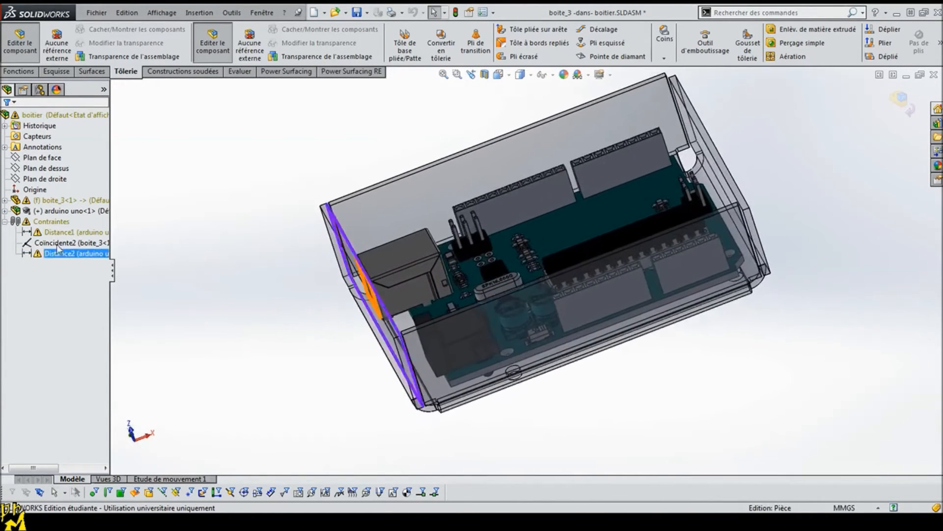
{"action": "left_click", "coordinate": [58, 232]}
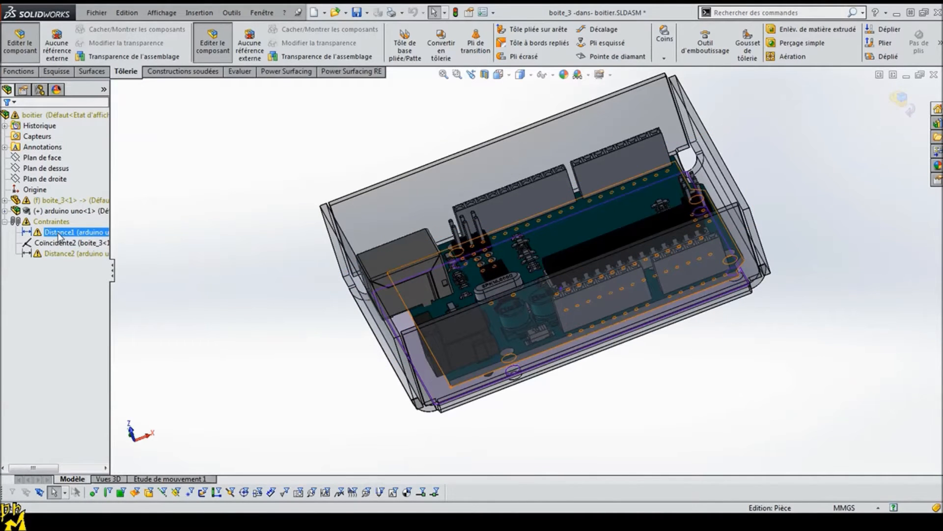
{"action": "right_click", "coordinate": [58, 236]}
{"action": "left_click", "coordinate": [136, 171]}
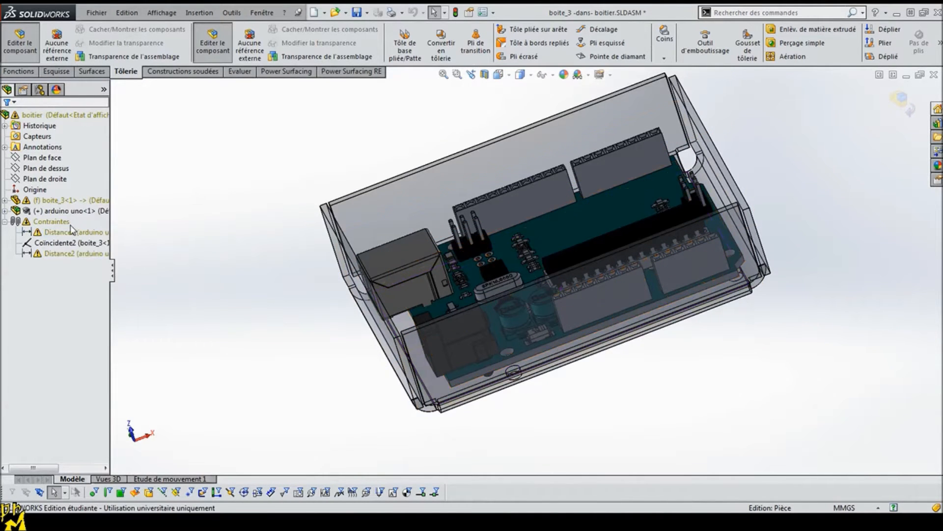
{"action": "left_click", "coordinate": [61, 233]}
{"action": "right_click", "coordinate": [61, 235]}
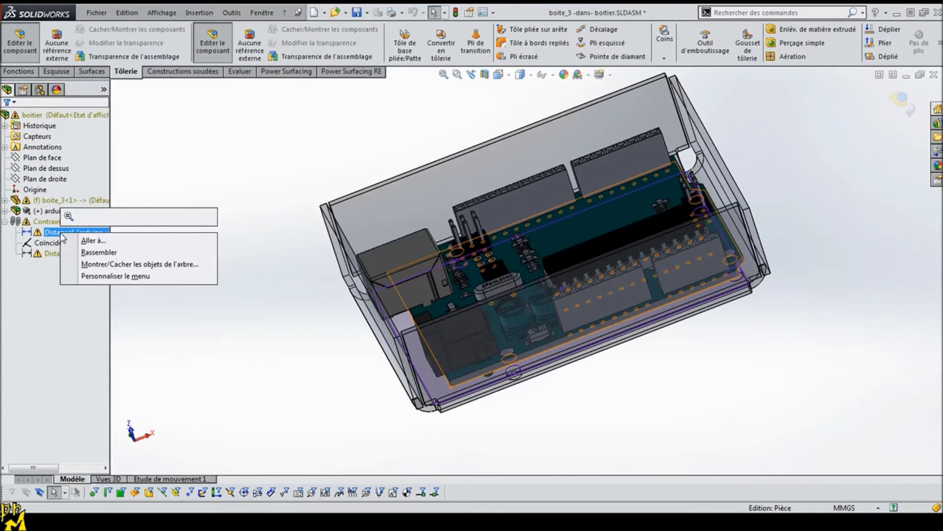
{"action": "left_click", "coordinate": [212, 131]}
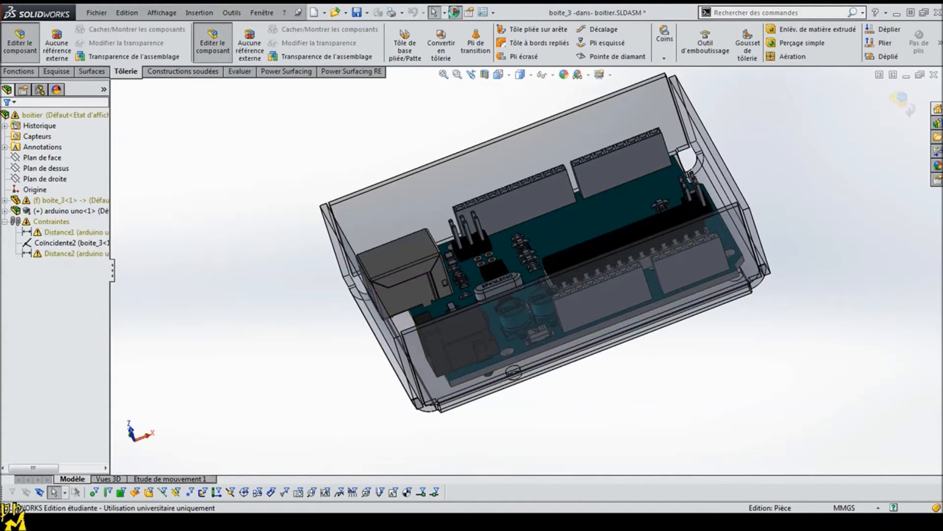
Step: Rebuild the model while editing the tray and recheck the options available for the Distance2 mate
{"action": "left_click", "coordinate": [455, 12]}
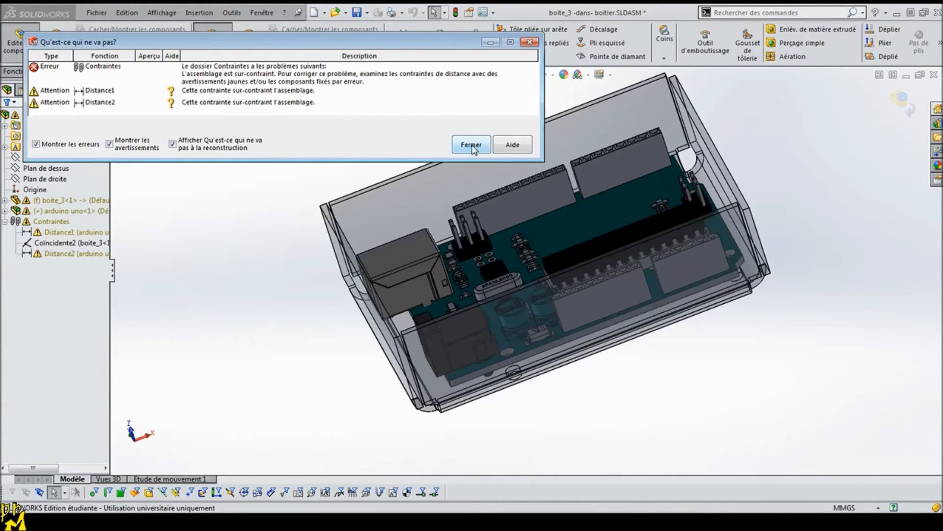
{"action": "left_click", "coordinate": [472, 146]}
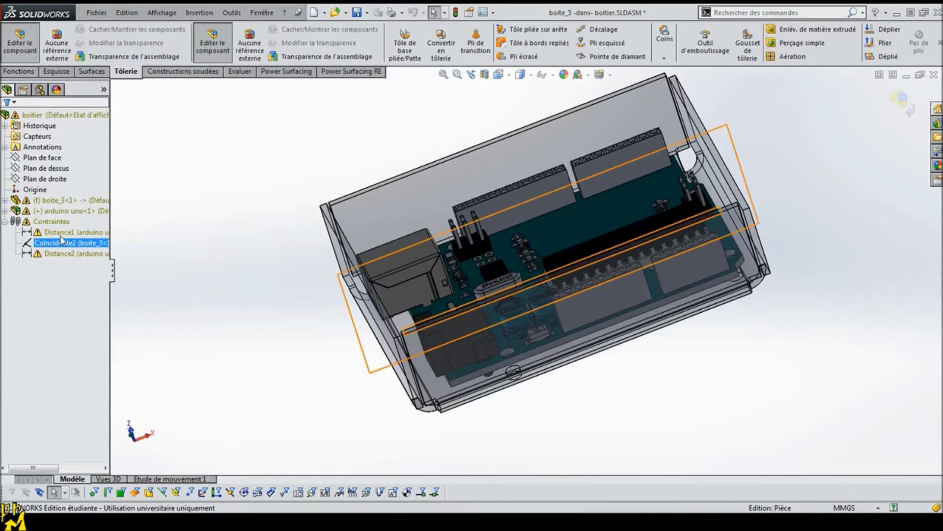
{"action": "left_click", "coordinate": [54, 254]}
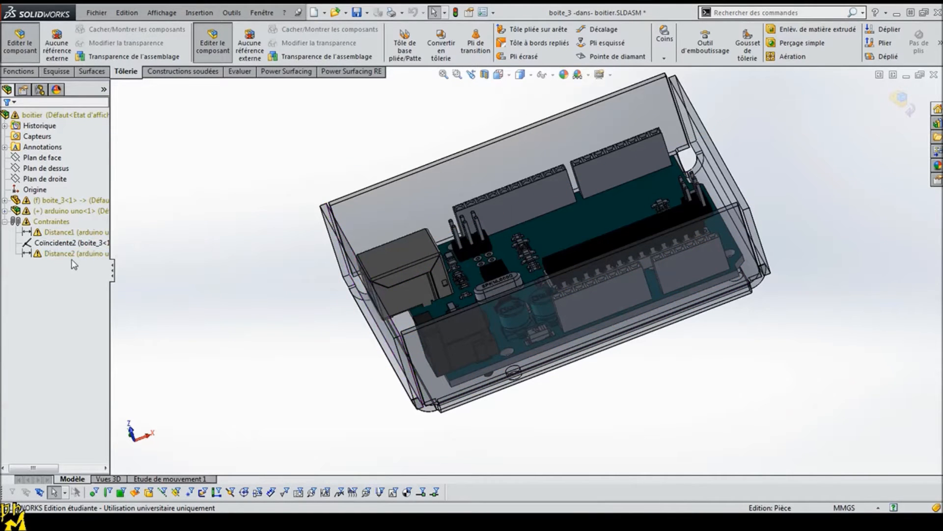
{"action": "right_click", "coordinate": [65, 259]}
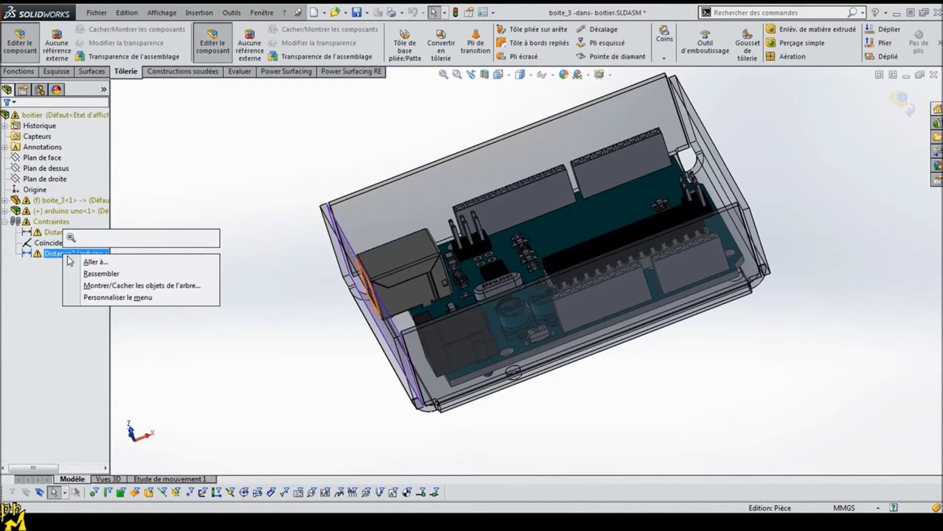
{"action": "left_click", "coordinate": [212, 170]}
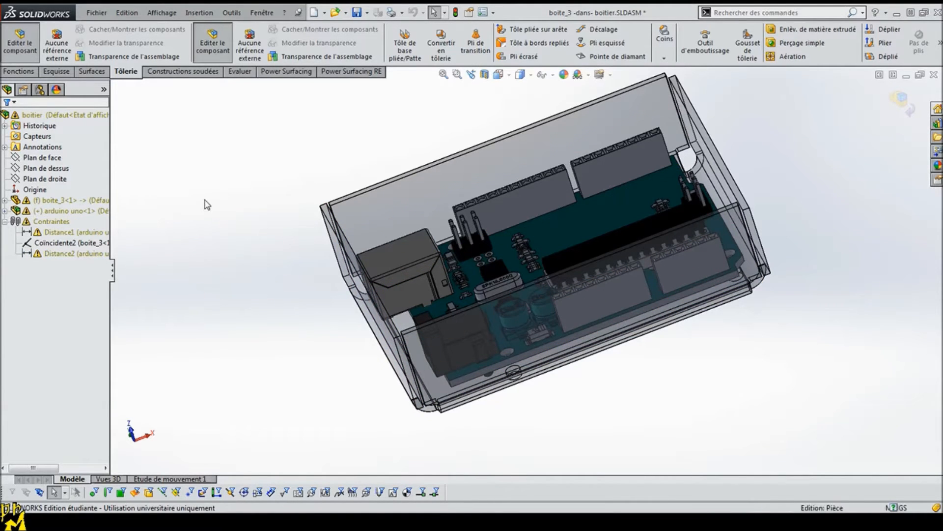
Step: Leave in-context editing of the tray, rebuild the boitier assembly and close the error report
{"action": "middle_click_drag", "start_coordinate": [255, 256], "coordinate": [450, 256]}
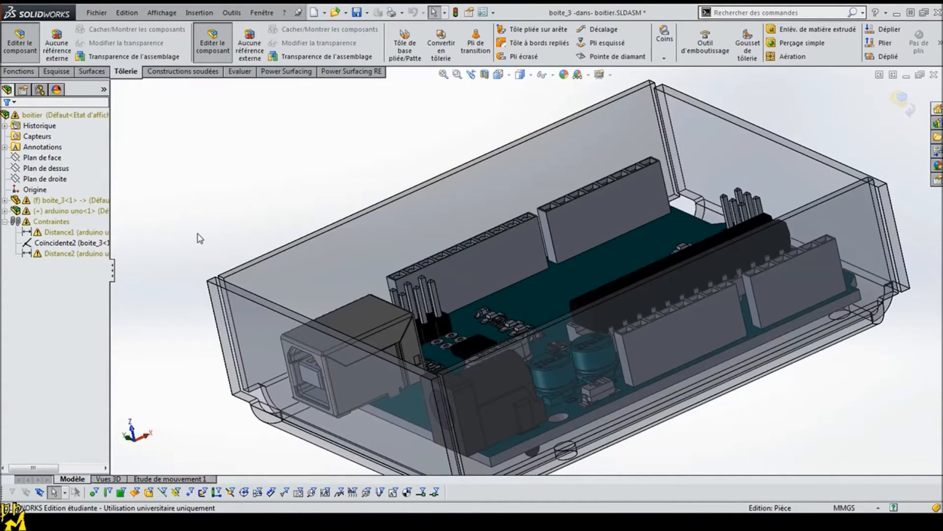
{"action": "left_click", "coordinate": [22, 48]}
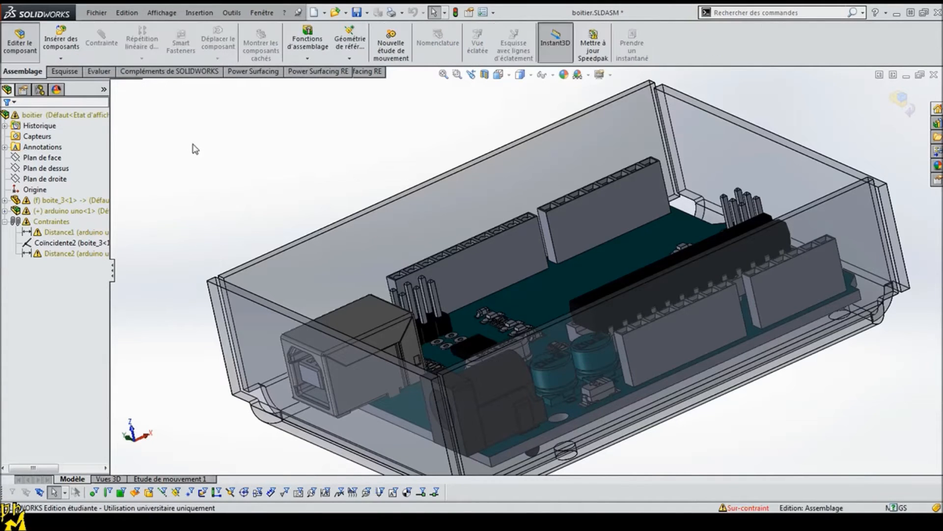
{"action": "left_click", "coordinate": [456, 14]}
{"action": "left_click", "coordinate": [471, 145]}
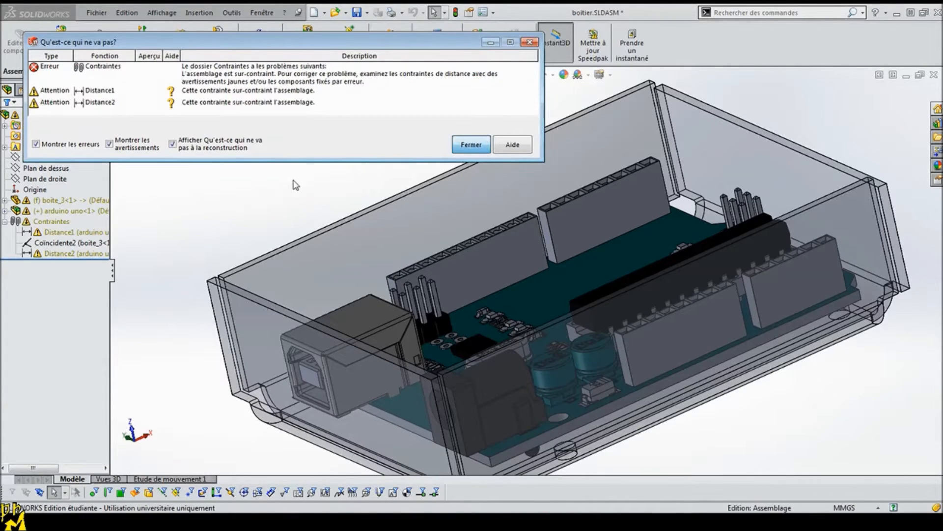
Step: Reopen the Distance2 mate between the USB connector face and the tray wall and accept it at 1 mm
{"action": "right_click", "coordinate": [94, 254]}
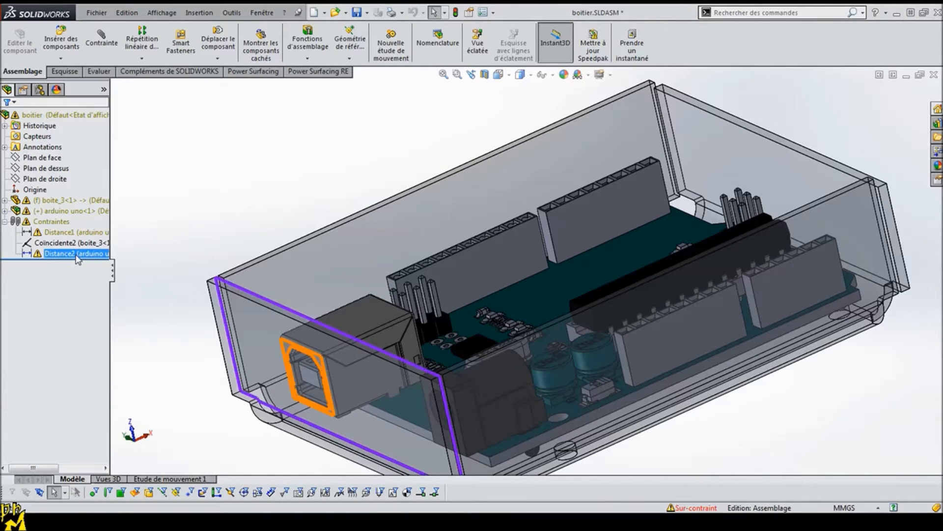
{"action": "left_click", "coordinate": [112, 221]}
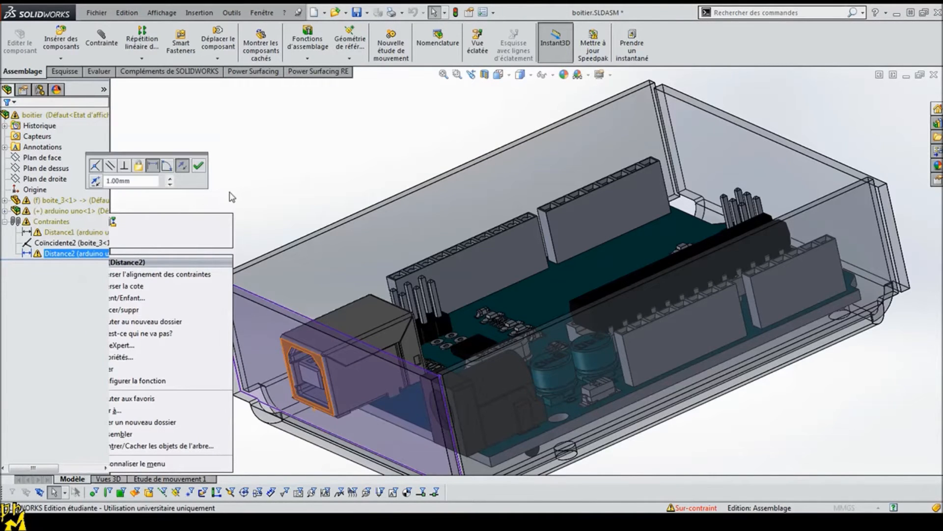
{"action": "left_click", "coordinate": [198, 166]}
{"action": "left_click", "coordinate": [6, 123]}
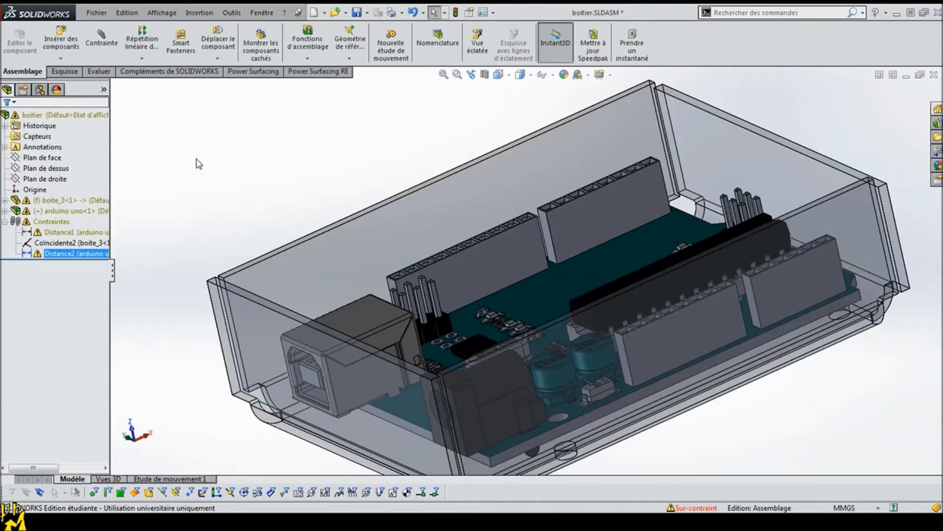
Step: Inspect the Distance1 mate and display the What's Wrong report for the Distance2 mate
{"action": "left_click", "coordinate": [102, 233]}
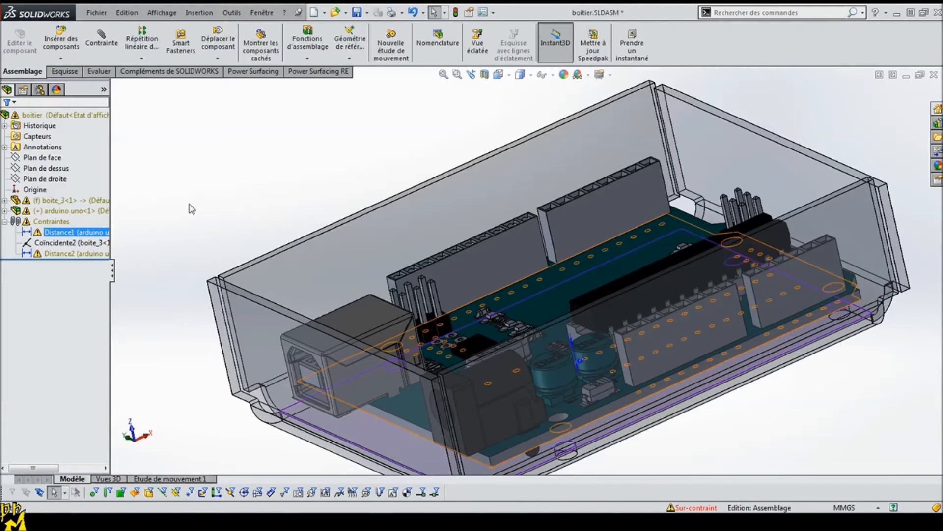
{"action": "right_click", "coordinate": [86, 234]}
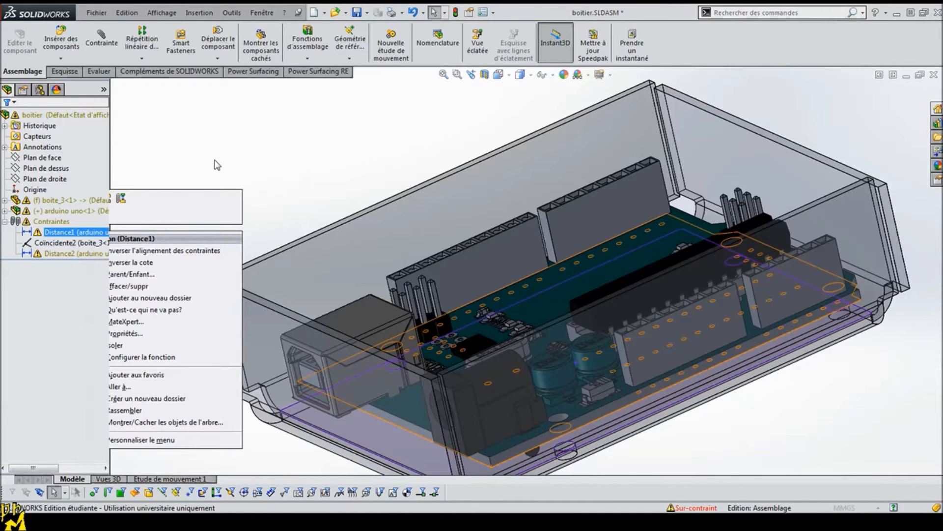
{"action": "left_click", "coordinate": [200, 136]}
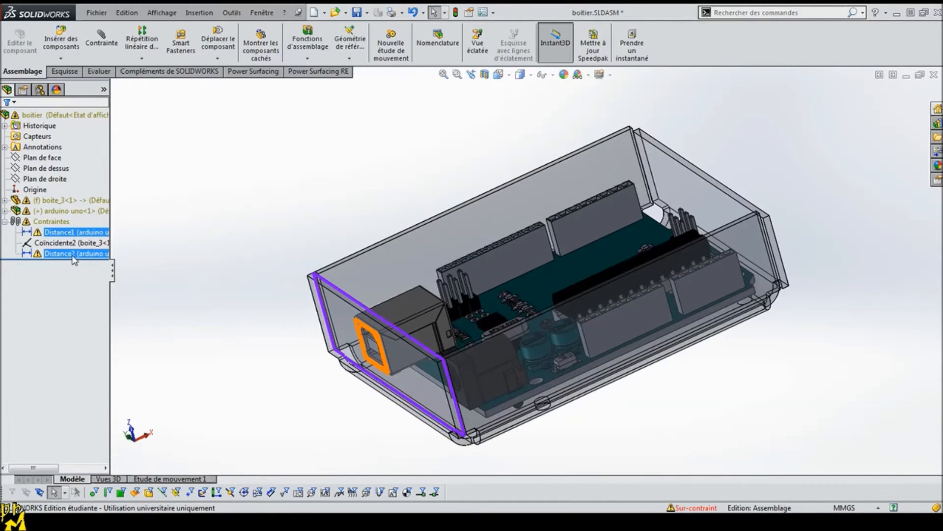
{"action": "right_click", "coordinate": [99, 253]}
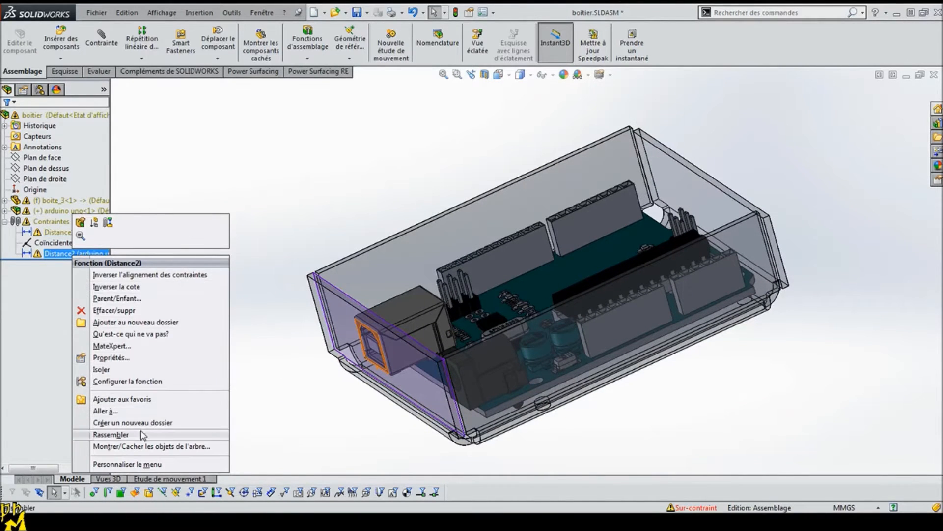
{"action": "left_click", "coordinate": [143, 334]}
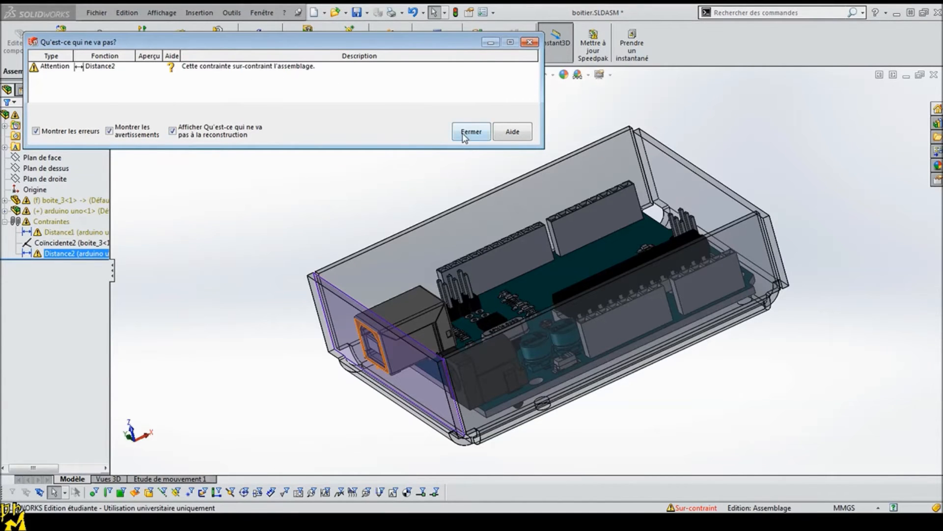
Step: Close the error report and delete the over-constraining Distance2 mate from the assembly
{"action": "key", "text": "Escape"}
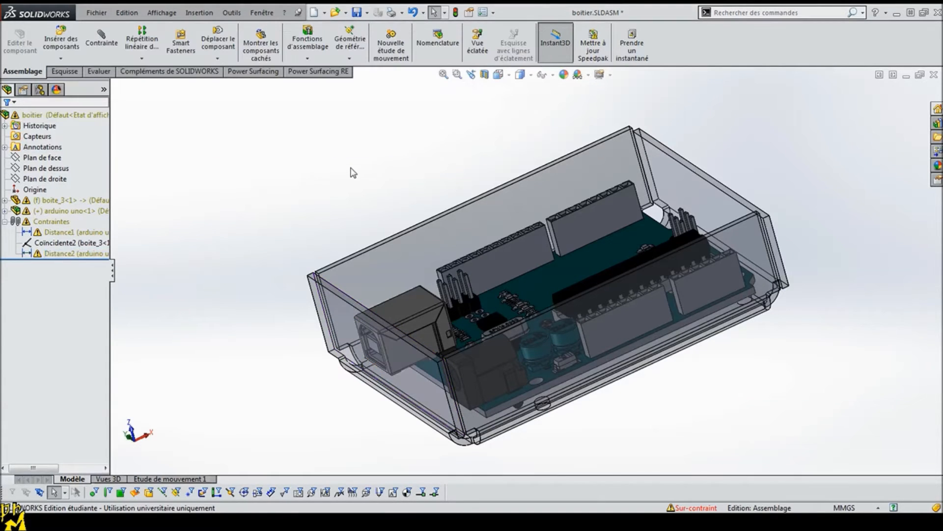
{"action": "left_click", "coordinate": [56, 234]}
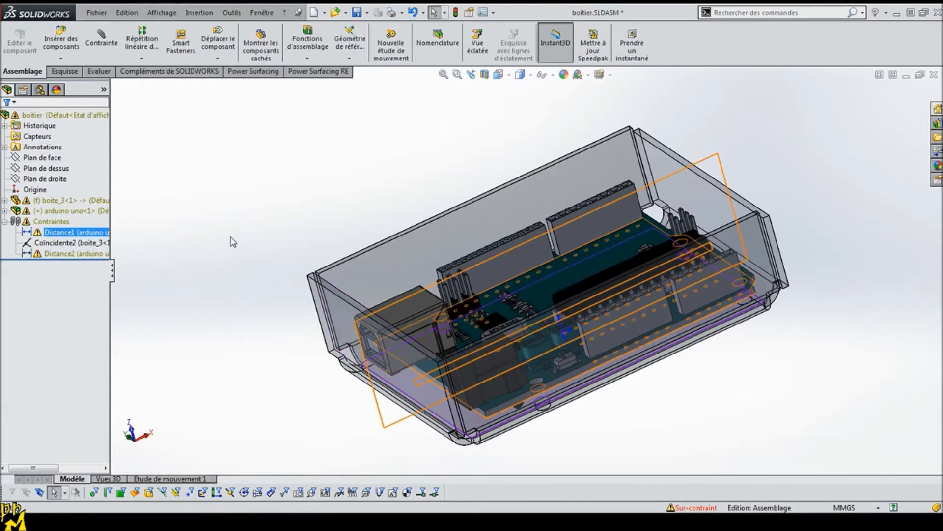
{"action": "left_click", "coordinate": [368, 188]}
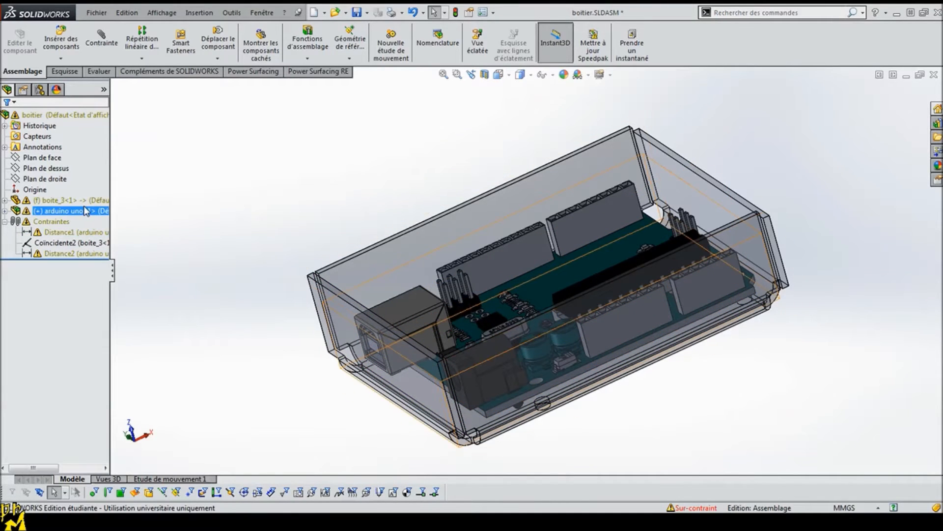
{"action": "left_click", "coordinate": [67, 253]}
{"action": "key", "text": "Delete"}
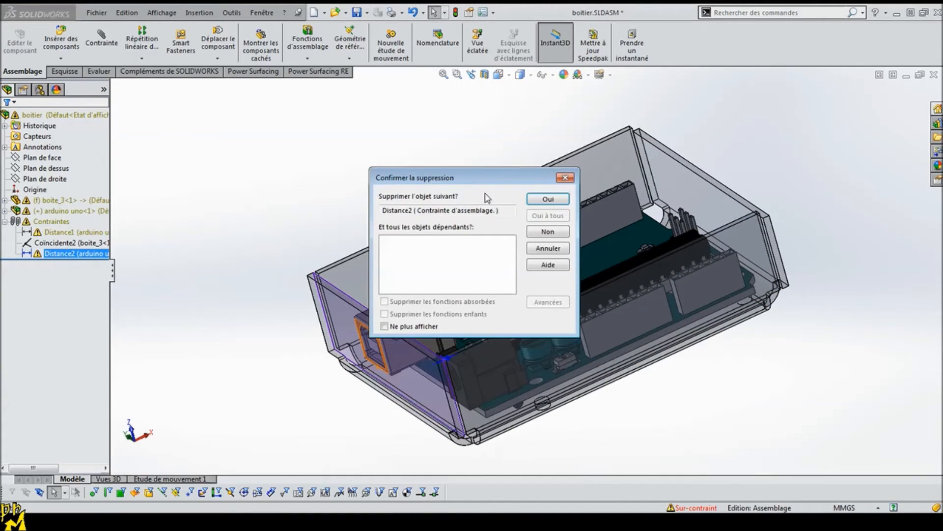
{"action": "left_click", "coordinate": [548, 199]}
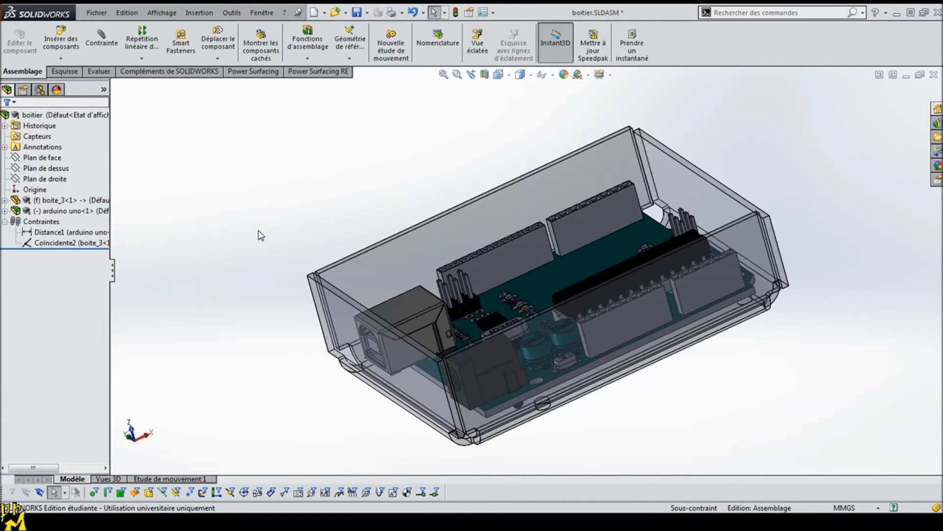
Step: Add a 1 mm distance mate between the USB connector's front face and the adjacent tray wall, and leave the mate command
{"action": "scroll", "coordinate": [262, 237], "scroll_direction": "down", "scroll_amount": 8}
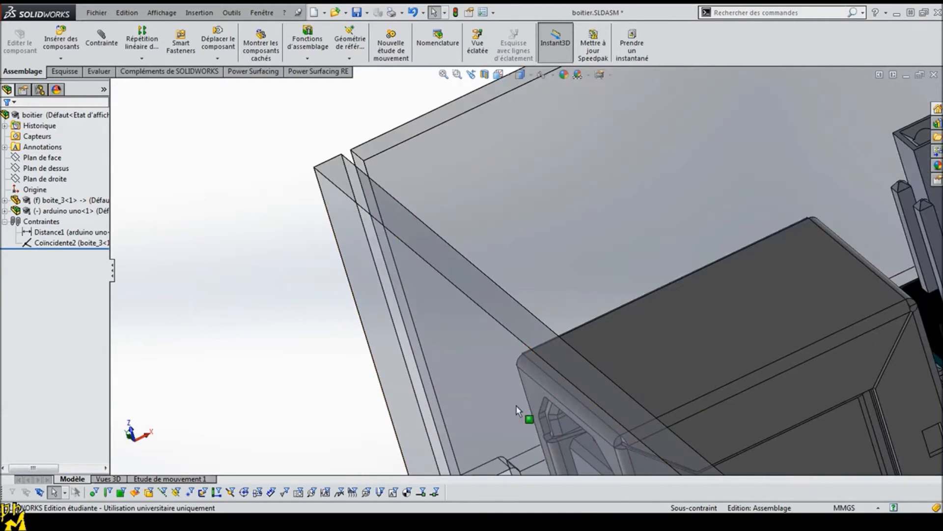
{"action": "left_click", "coordinate": [532, 391]}
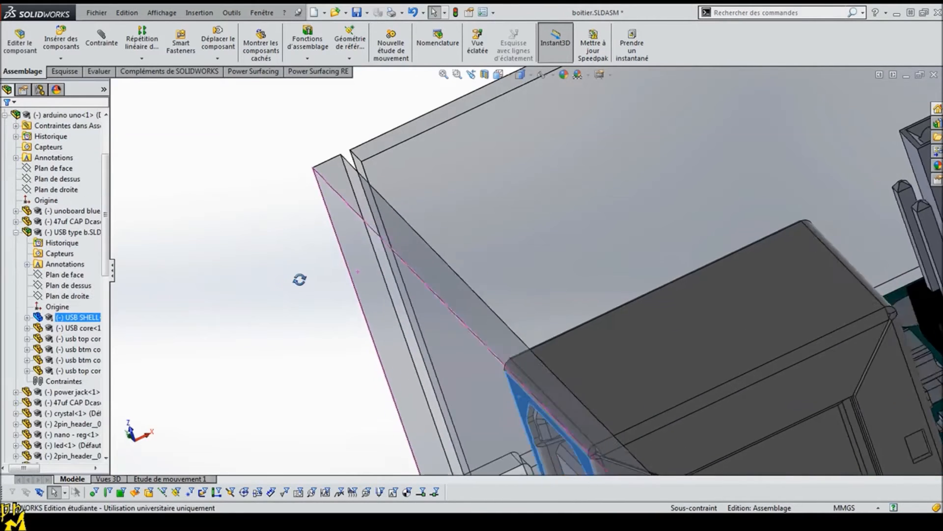
{"action": "middle_click_drag", "start_coordinate": [302, 276], "coordinate": [278, 292]}
{"action": "left_click", "coordinate": [278, 291]}
{"action": "left_click", "coordinate": [101, 42]}
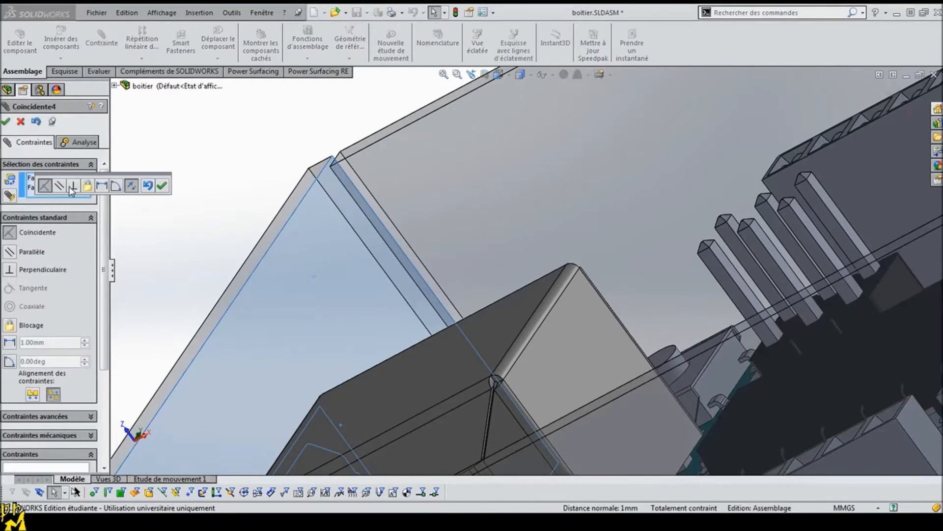
{"action": "left_click", "coordinate": [102, 185]}
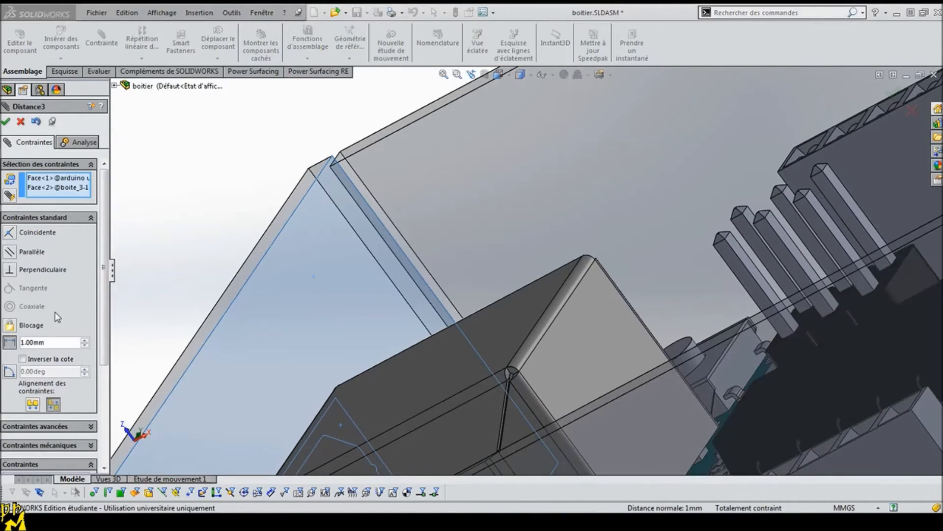
{"action": "left_click", "coordinate": [6, 120]}
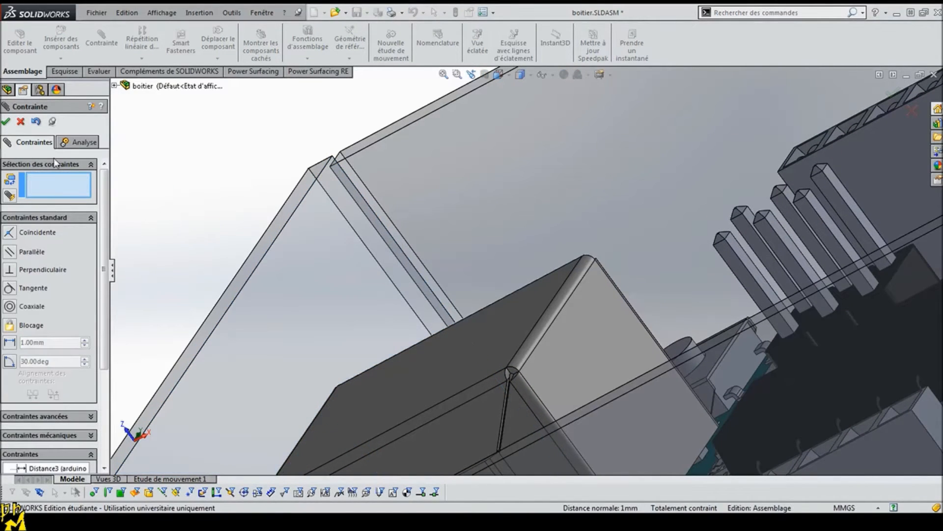
{"action": "left_click", "coordinate": [18, 122]}
Step: Collapse the arduino uno component in the tree and open the boite_3 tray for in-context editing
{"action": "scroll", "coordinate": [185, 261], "scroll_direction": "up", "scroll_amount": 4}
{"action": "middle_click_drag", "start_coordinate": [186, 261], "coordinate": [300, 220]}
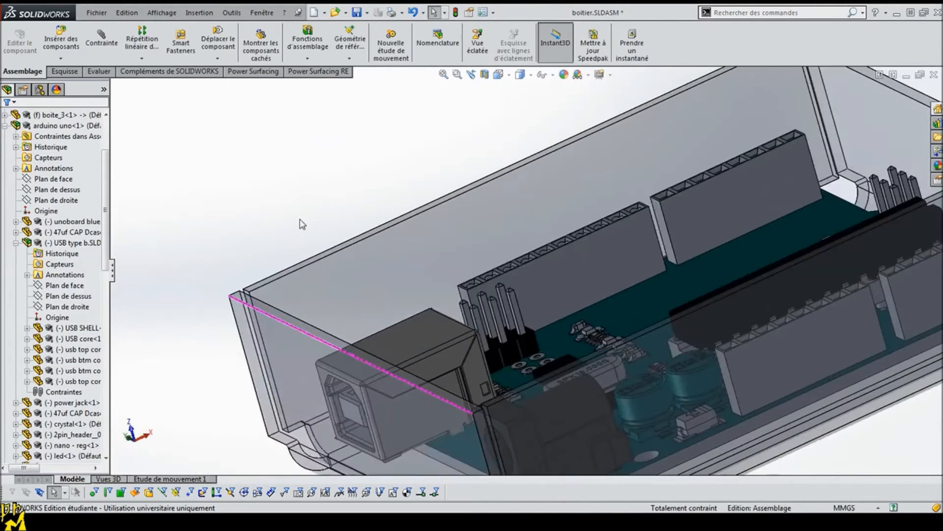
{"action": "left_click", "coordinate": [5, 126]}
{"action": "scroll", "coordinate": [567, 296], "scroll_direction": "up", "scroll_amount": 5}
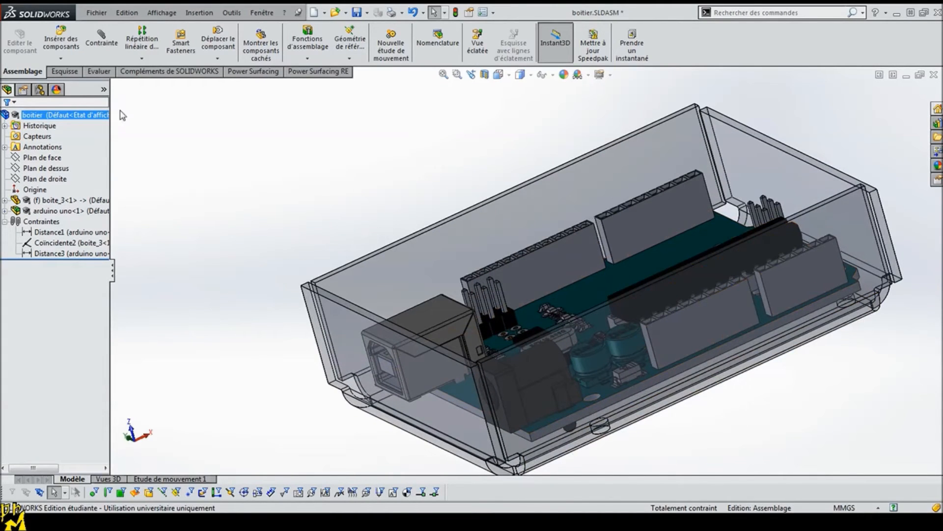
{"action": "middle_click_drag", "start_coordinate": [622, 200], "coordinate": [661, 295]}
{"action": "middle_click_drag", "start_coordinate": [361, 357], "coordinate": [369, 270]}
{"action": "left_click", "coordinate": [366, 268]}
{"action": "left_click", "coordinate": [303, 150]}
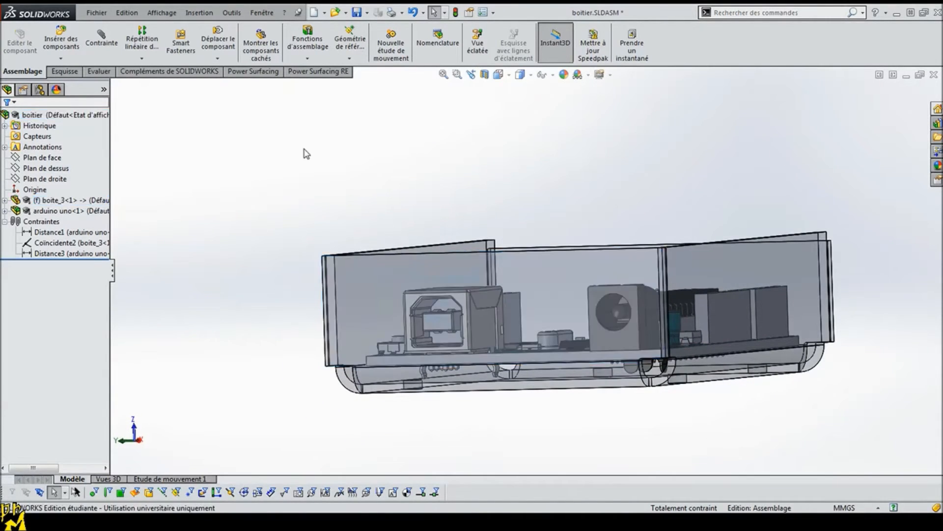
{"action": "left_click", "coordinate": [317, 249]}
{"action": "left_click", "coordinate": [20, 44]}
Step: Open a new sketch on the outer face of the tray wall in front of the USB and power connectors
{"action": "middle_click_drag", "start_coordinate": [297, 294], "coordinate": [318, 280]}
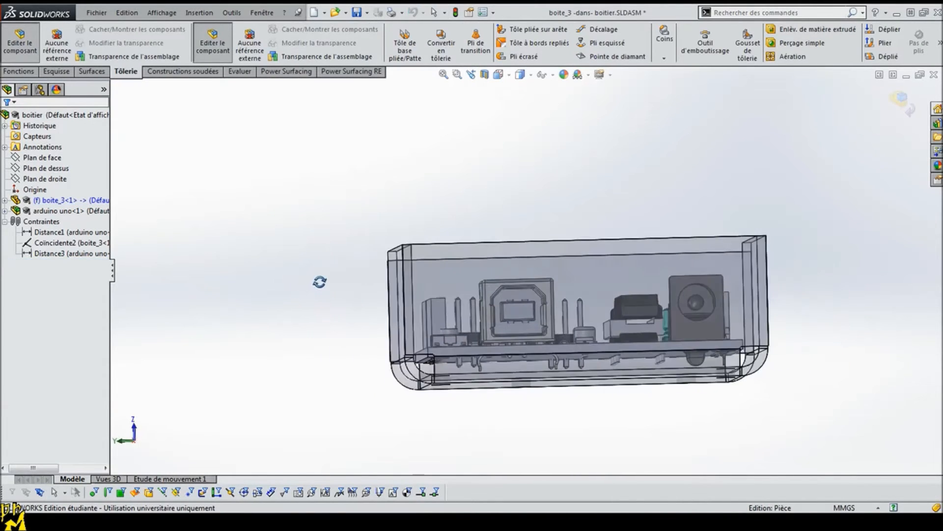
{"action": "middle_click_drag", "start_coordinate": [451, 166], "coordinate": [392, 109]}
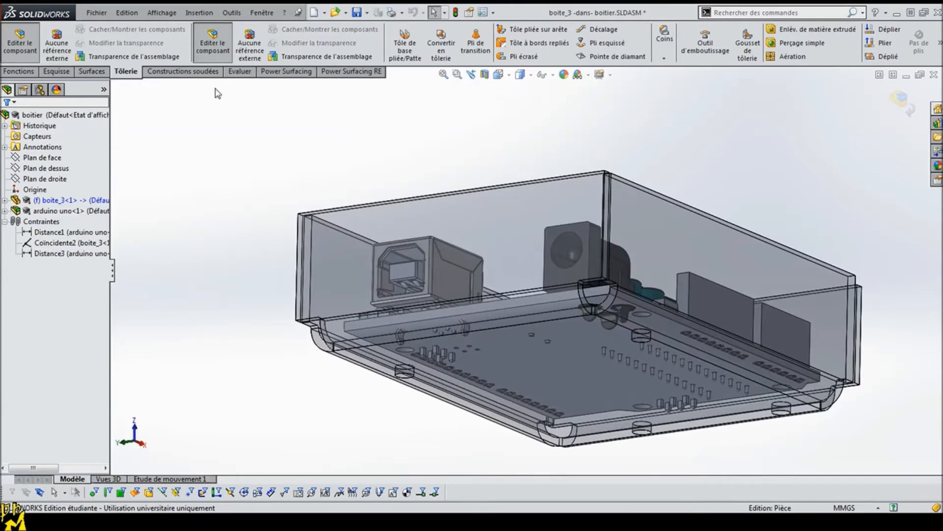
{"action": "left_click", "coordinate": [61, 72]}
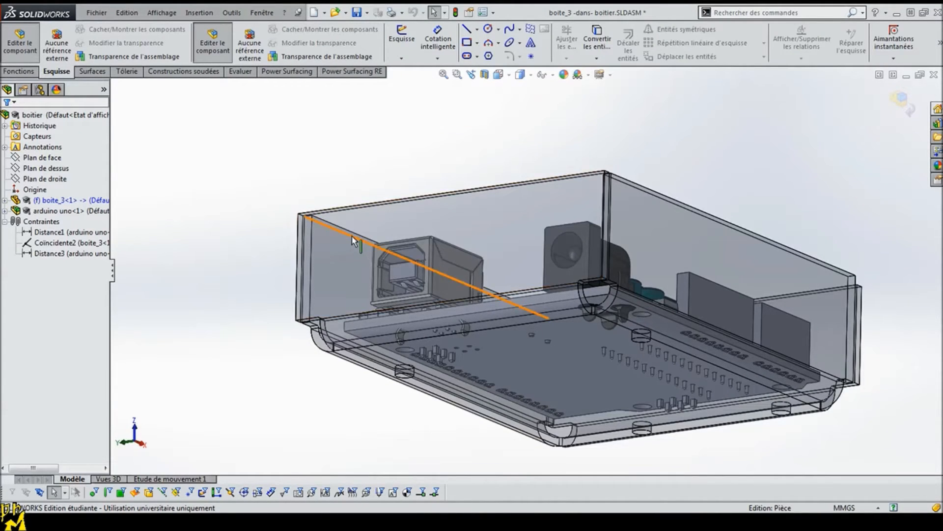
{"action": "left_click", "coordinate": [361, 220]}
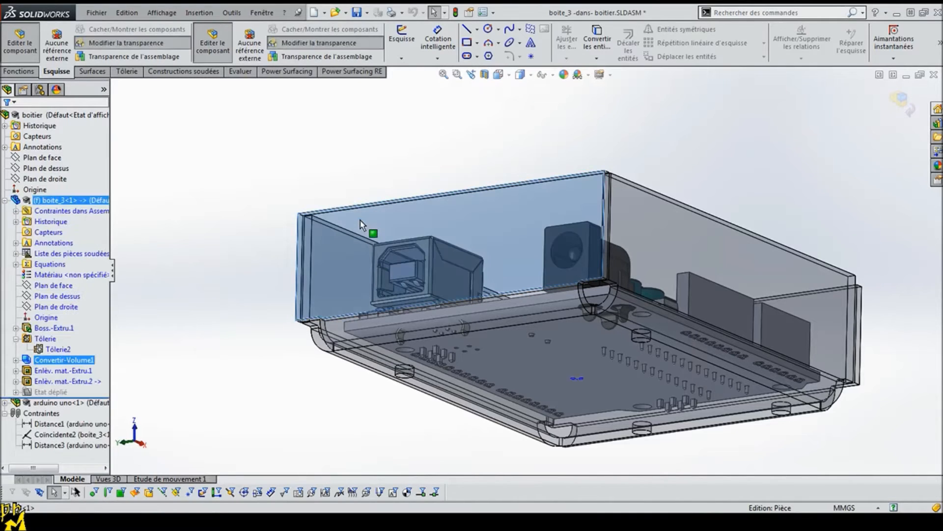
{"action": "left_click", "coordinate": [409, 182]}
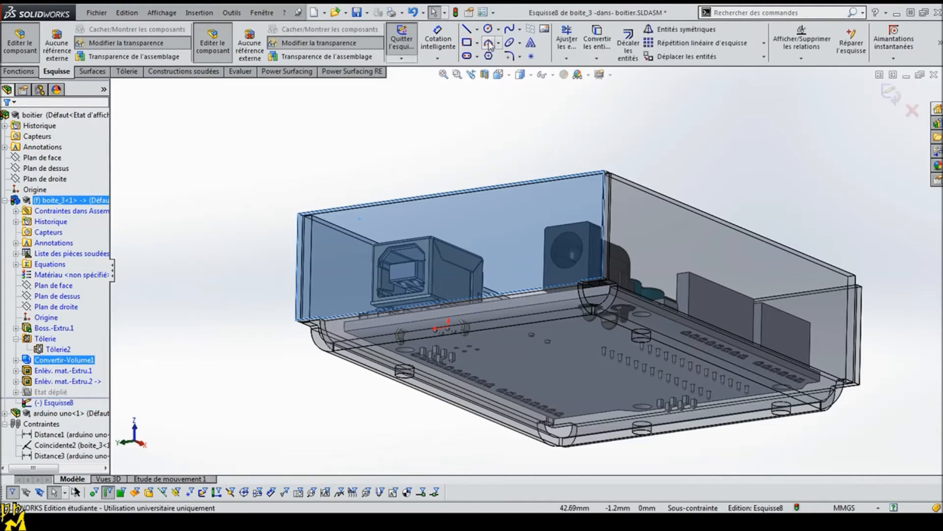
Step: Sketch a circle about 16.5 mm in diameter on the wall, centred on the power jack's round opening
{"action": "left_click", "coordinate": [488, 30]}
{"action": "middle_click_drag", "start_coordinate": [564, 274], "coordinate": [578, 246]}
{"action": "scroll", "coordinate": [631, 204], "scroll_direction": "down", "scroll_amount": 6}
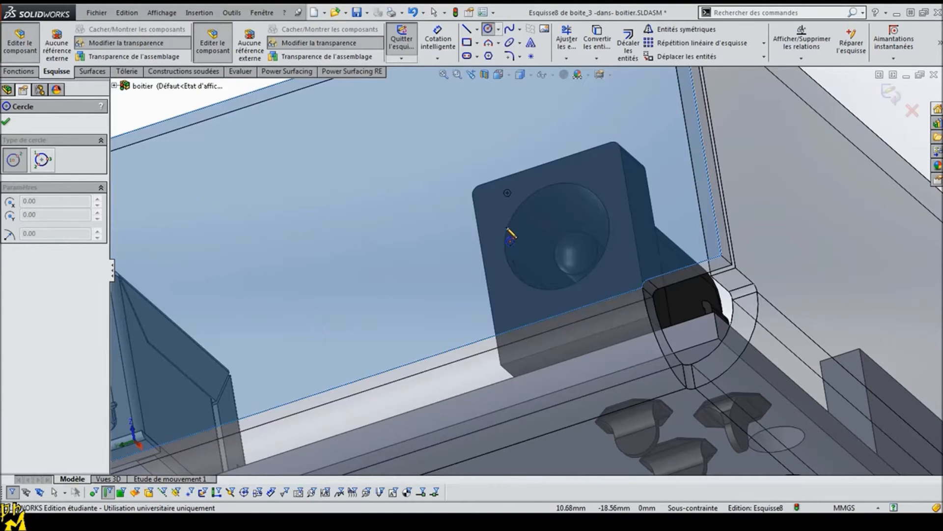
{"action": "middle_click_drag", "start_coordinate": [509, 236], "coordinate": [495, 189]}
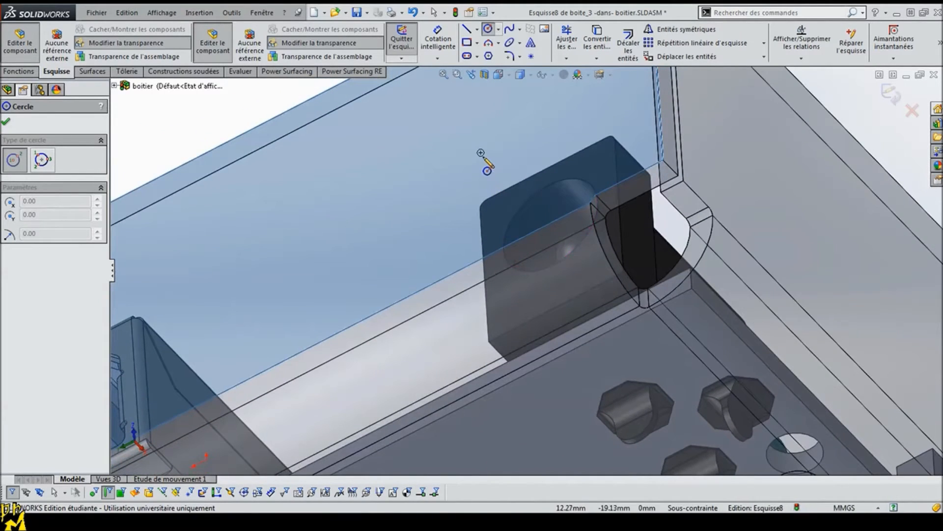
{"action": "left_click", "coordinate": [481, 152]}
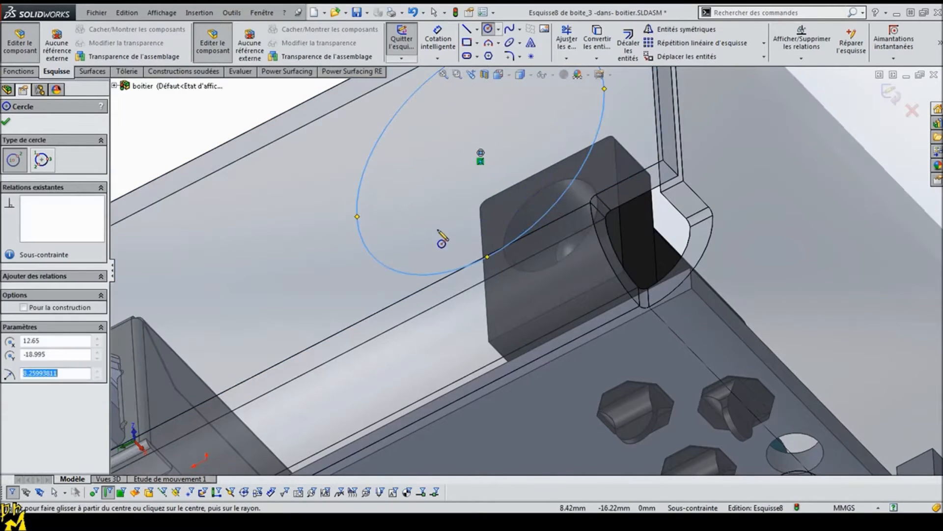
{"action": "scroll", "coordinate": [278, 285], "scroll_direction": "down", "scroll_amount": 5}
{"action": "middle_click_drag", "start_coordinate": [266, 169], "coordinate": [273, 202]}
Step: Turn off the edge selection filter and dimension the power jack circle's diameter at 8 mm
{"action": "left_click", "coordinate": [438, 39]}
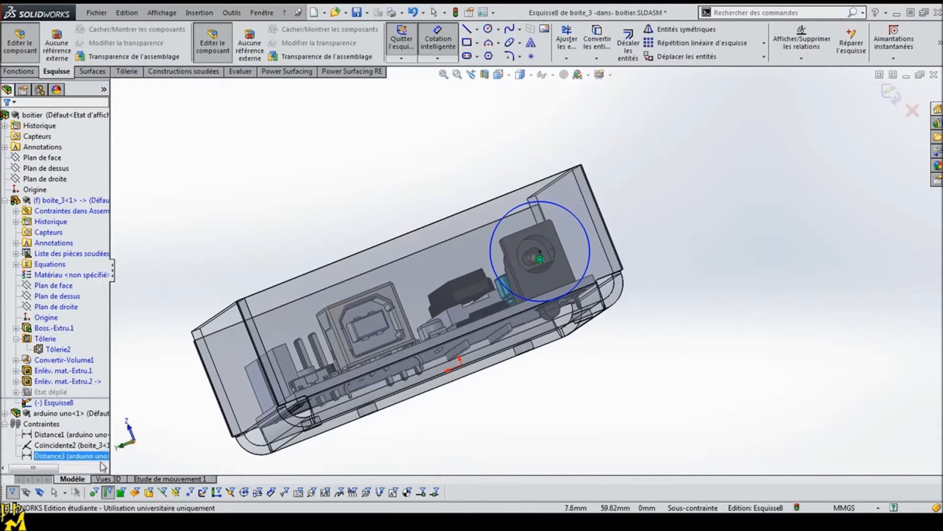
{"action": "left_click", "coordinate": [110, 494]}
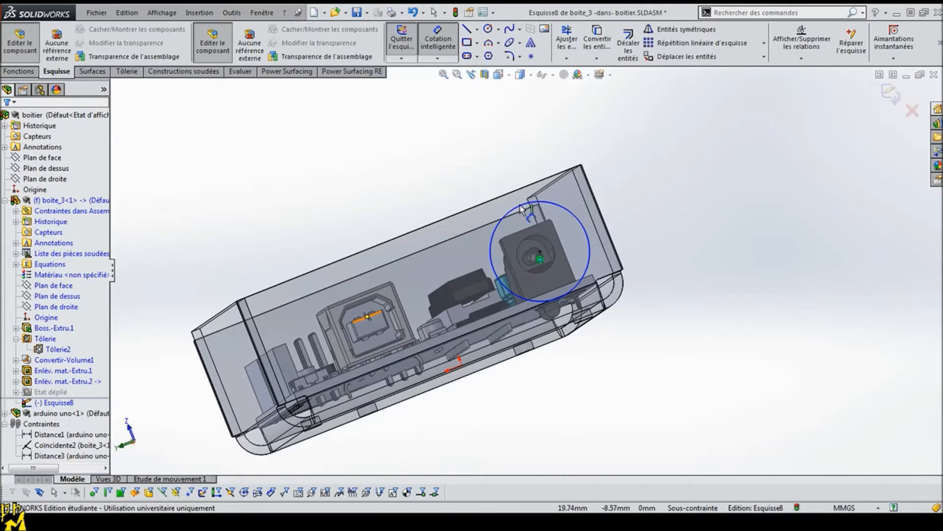
{"action": "left_click", "coordinate": [590, 204]}
{"action": "left_click", "coordinate": [747, 272]}
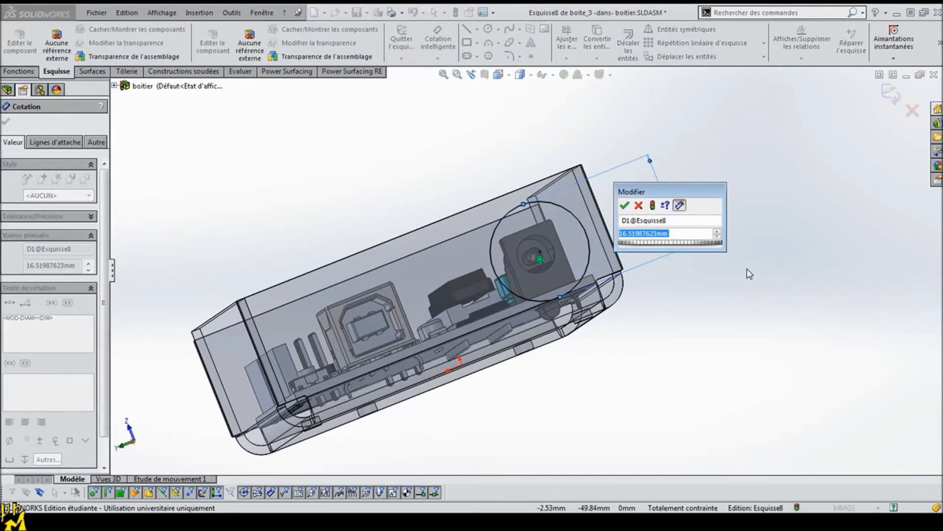
{"action": "type", "text": "8"}
{"action": "key", "text": "Return"}
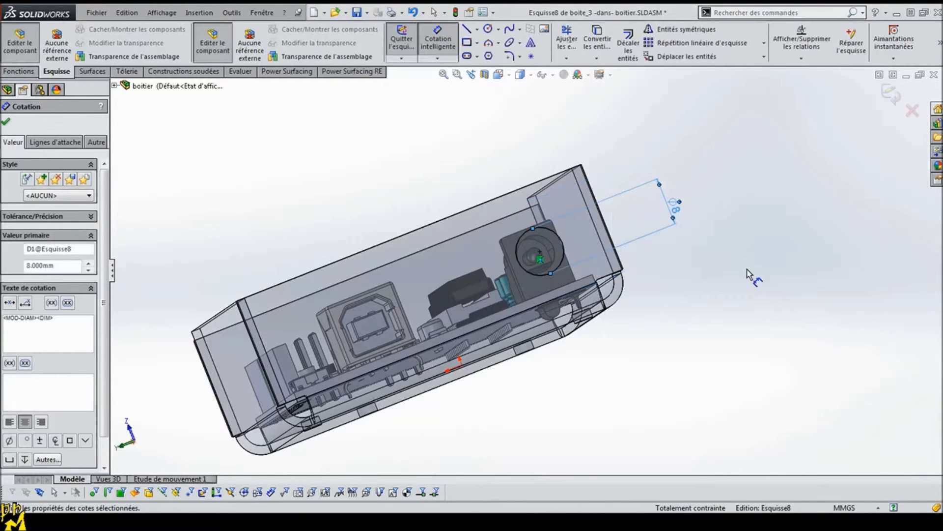
Step: Set the power jack circle's diameter to 9 mm
{"action": "middle_click_drag", "start_coordinate": [747, 315], "coordinate": [700, 347]}
{"action": "left_click", "coordinate": [649, 234]}
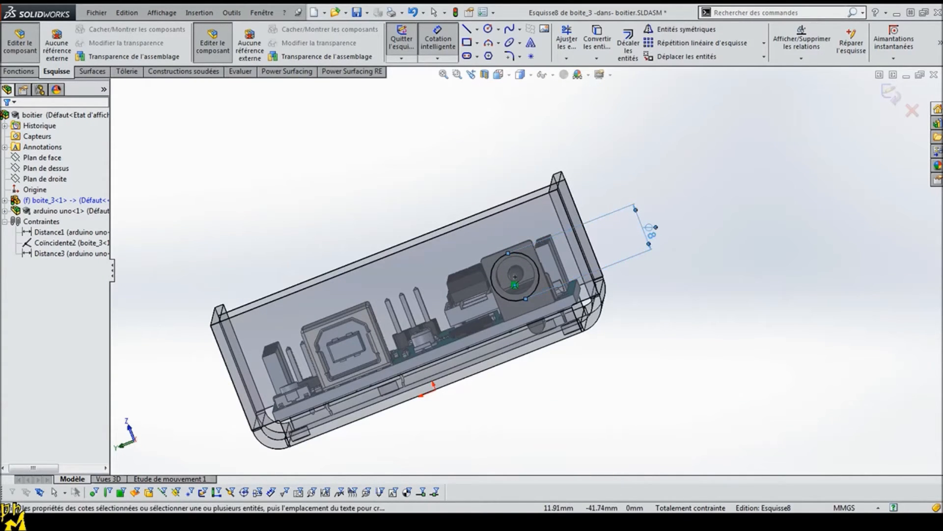
{"action": "left_click", "coordinate": [647, 234]}
{"action": "type", "text": "9"}
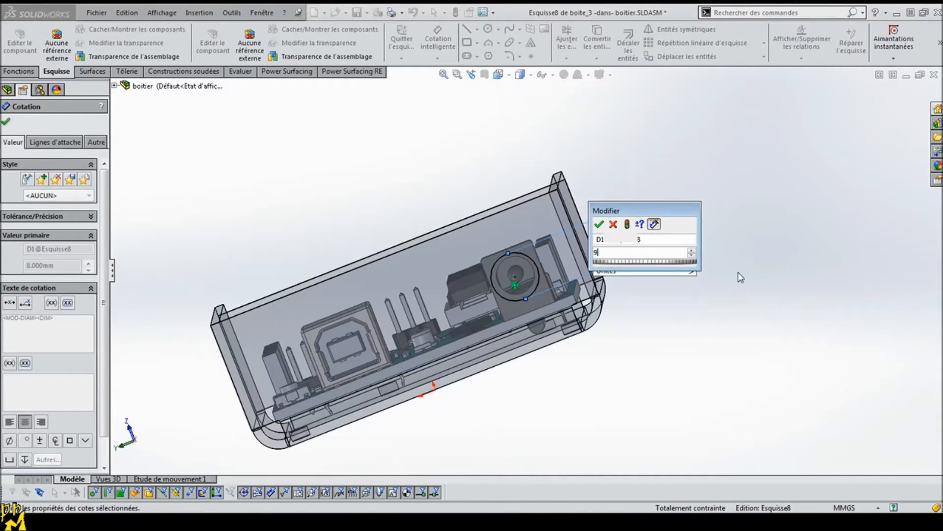
{"action": "key", "text": "Return"}
{"action": "left_click", "coordinate": [7, 122]}
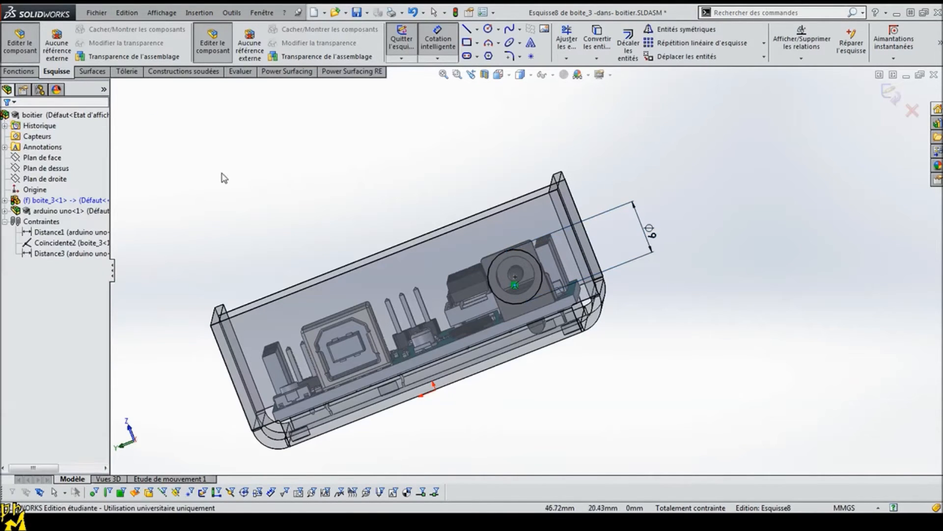
Step: Filter the selection to edges and convert the four outer edges of the USB connector's front face into sketch lines
{"action": "middle_click_drag", "start_coordinate": [295, 268], "coordinate": [350, 361]}
{"action": "scroll", "coordinate": [350, 361], "scroll_direction": "up", "scroll_amount": 10}
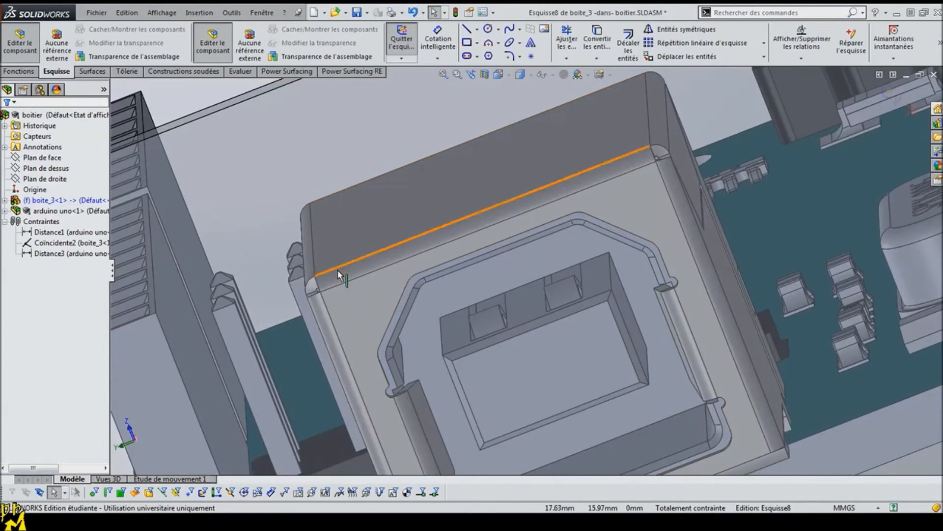
{"action": "left_click", "coordinate": [107, 492]}
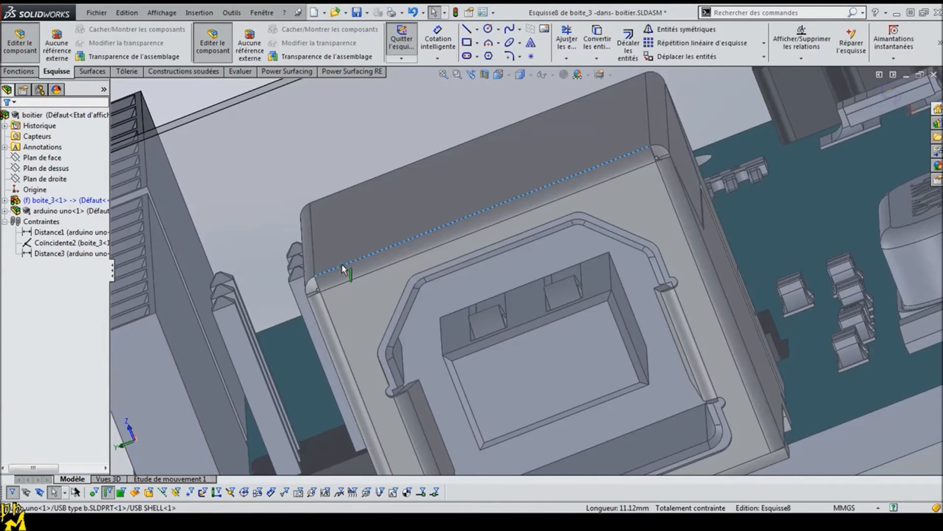
{"action": "middle_click_drag", "start_coordinate": [303, 355], "coordinate": [381, 311]}
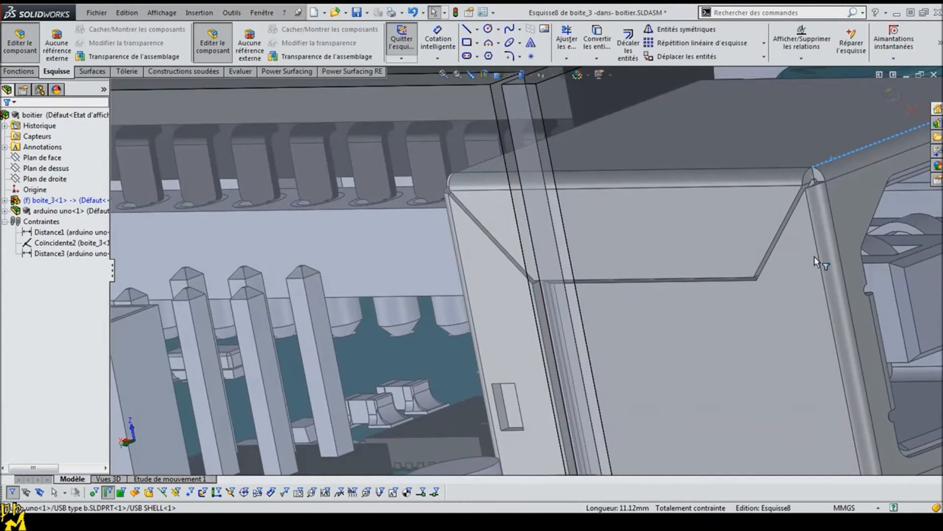
{"action": "scroll", "coordinate": [816, 291], "scroll_direction": "up", "scroll_amount": 3}
{"action": "mouse_move", "coordinate": [800, 401]}
{"action": "middle_mouse_down"}
{"action": "mouse_move", "coordinate": [734, 335]}
{"action": "mouse_move", "coordinate": [699, 319]}
{"action": "middle_mouse_up"}
{"action": "left_click", "coordinate": [724, 314]}
{"action": "left_click", "coordinate": [886, 270], "text": "ctrl"}
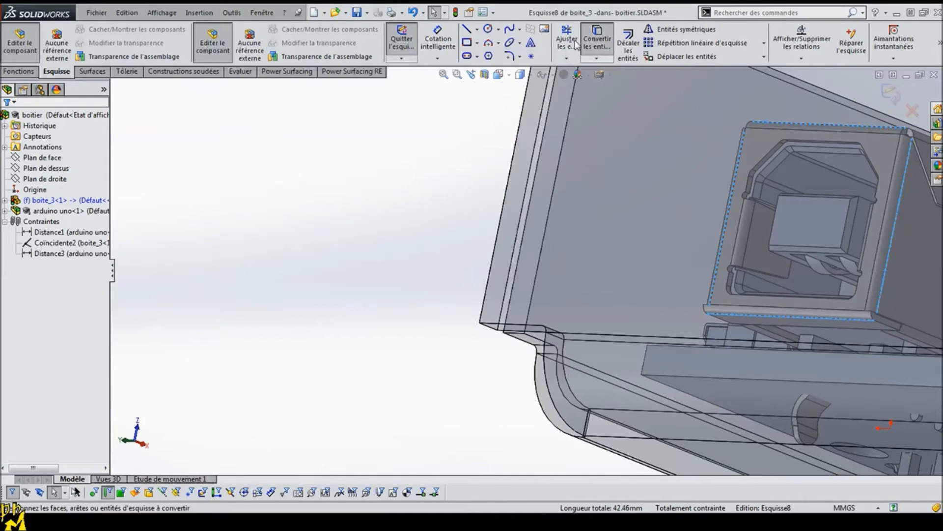
{"action": "left_click", "coordinate": [597, 41]}
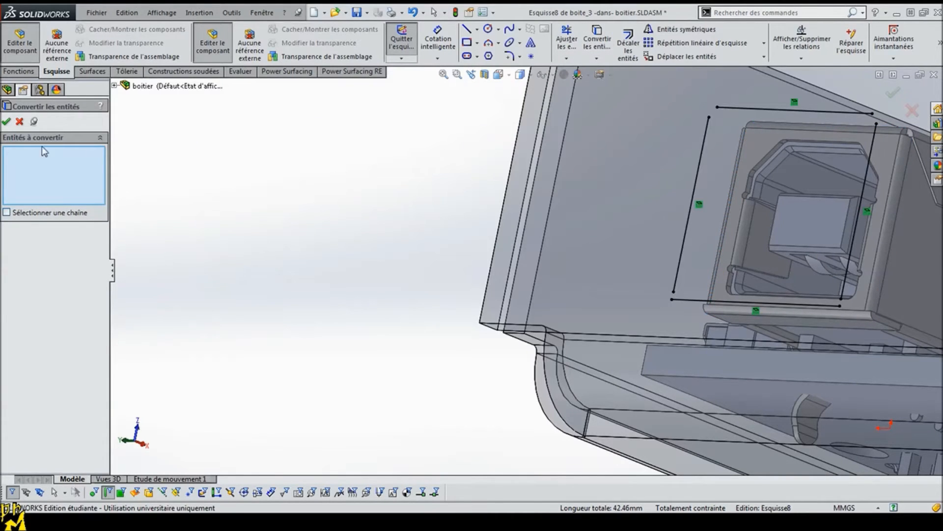
{"action": "left_click", "coordinate": [5, 122]}
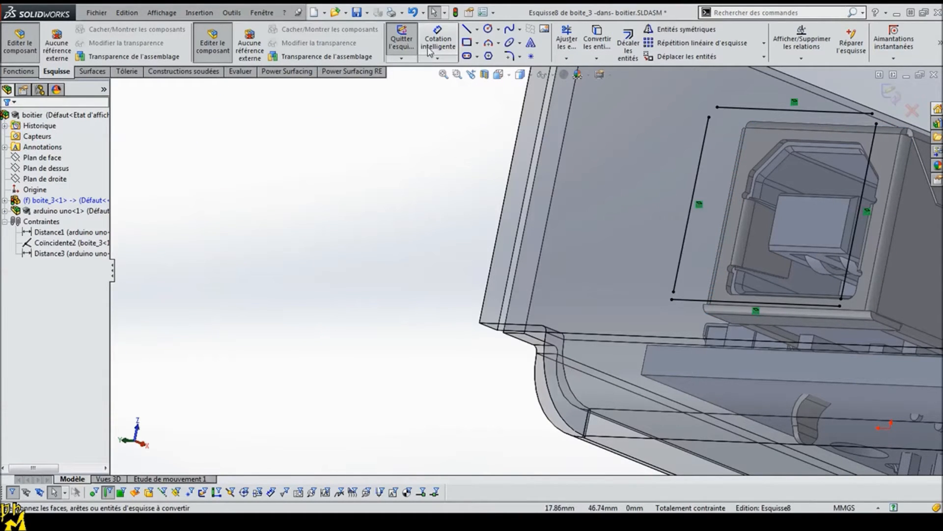
Step: Trim the four converted USB outline lines to each other at all four corners to close the rectangle
{"action": "left_click", "coordinate": [568, 58]}
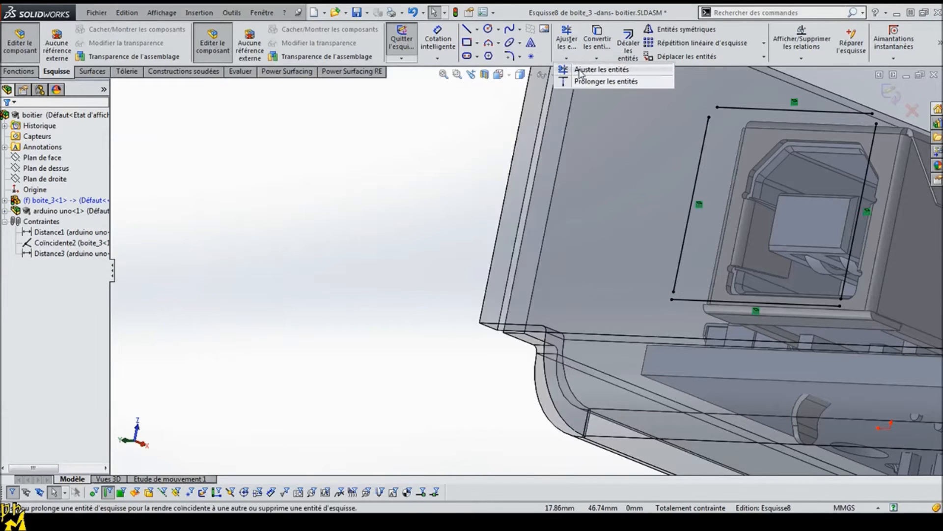
{"action": "left_click", "coordinate": [590, 70]}
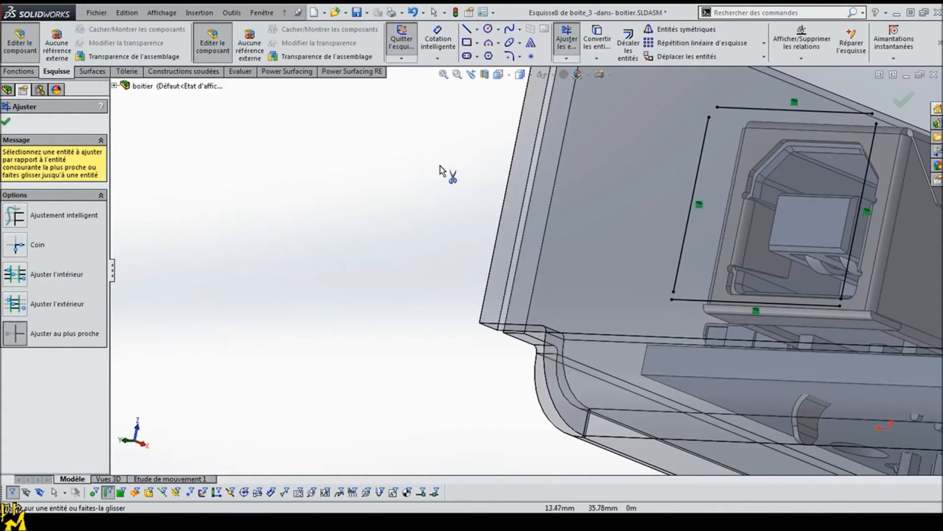
{"action": "left_click", "coordinate": [16, 245]}
{"action": "left_click", "coordinate": [708, 129]}
{"action": "left_click", "coordinate": [733, 112]}
{"action": "left_click", "coordinate": [678, 262]}
{"action": "left_click", "coordinate": [686, 300]}
{"action": "left_click", "coordinate": [844, 288]}
{"action": "left_click", "coordinate": [830, 305]}
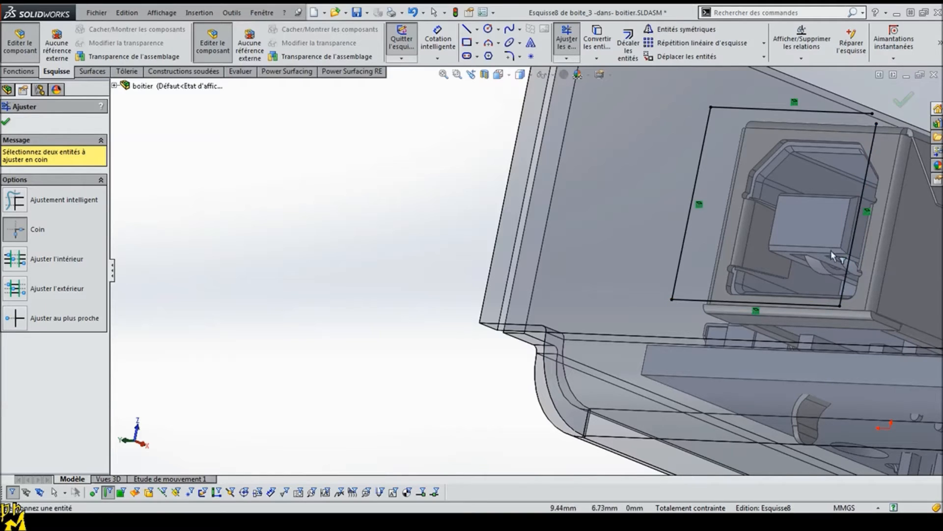
{"action": "left_click", "coordinate": [872, 140]}
{"action": "left_click", "coordinate": [855, 116]}
{"action": "key", "text": "Escape"}
Step: Cut the USB rectangle and power jack circle through the wall with a blind extruded cut linked to the sheet thickness
{"action": "middle_click_drag", "start_coordinate": [341, 265], "coordinate": [410, 223]}
{"action": "left_click", "coordinate": [18, 71]}
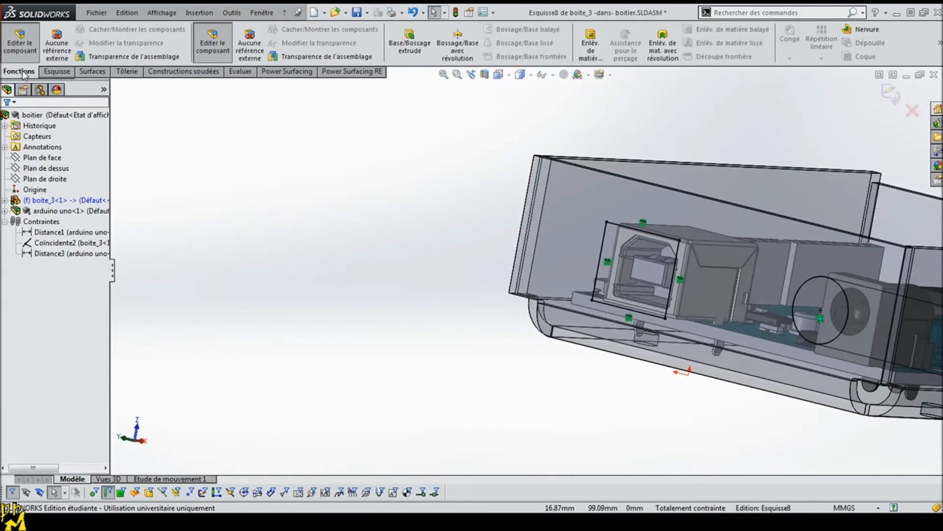
{"action": "left_click", "coordinate": [590, 50]}
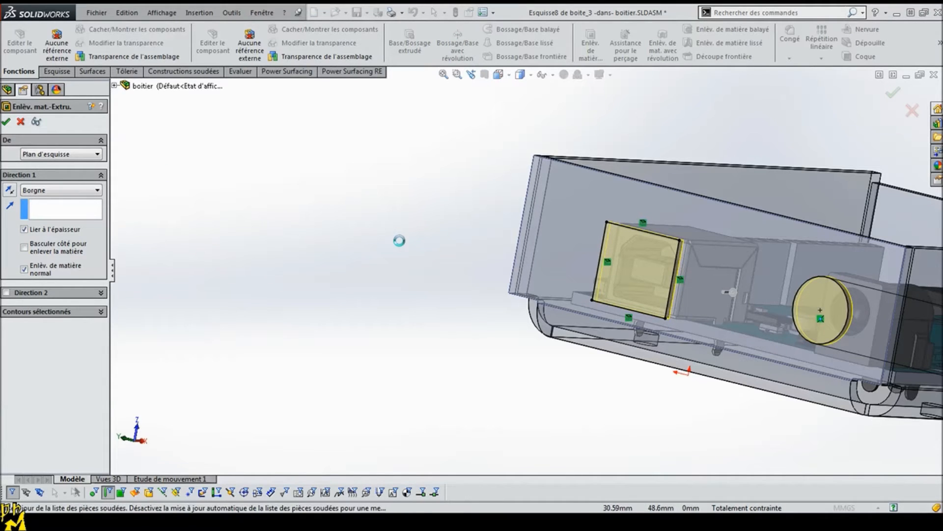
Step: Start a sketch on the opposite wall and draw a horizontal construction line joining the midpoints of its two side edges
{"action": "middle_click_drag", "start_coordinate": [493, 274], "coordinate": [736, 332]}
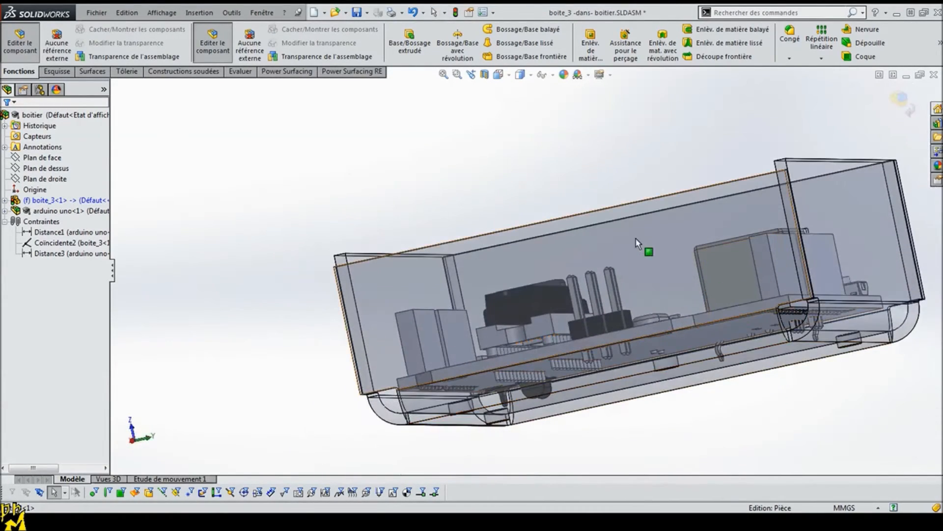
{"action": "left_click", "coordinate": [628, 218]}
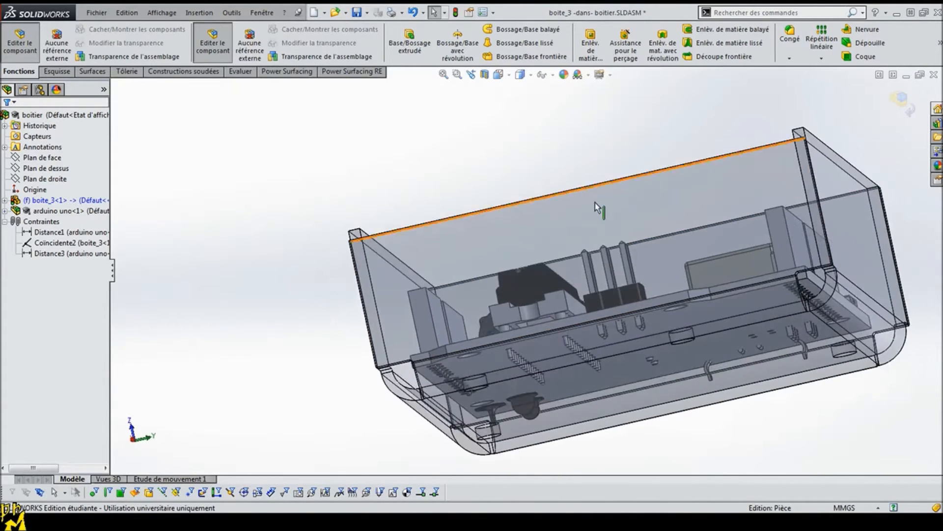
{"action": "left_click", "coordinate": [640, 207]}
{"action": "left_click", "coordinate": [685, 168]}
{"action": "key", "text": "e"}
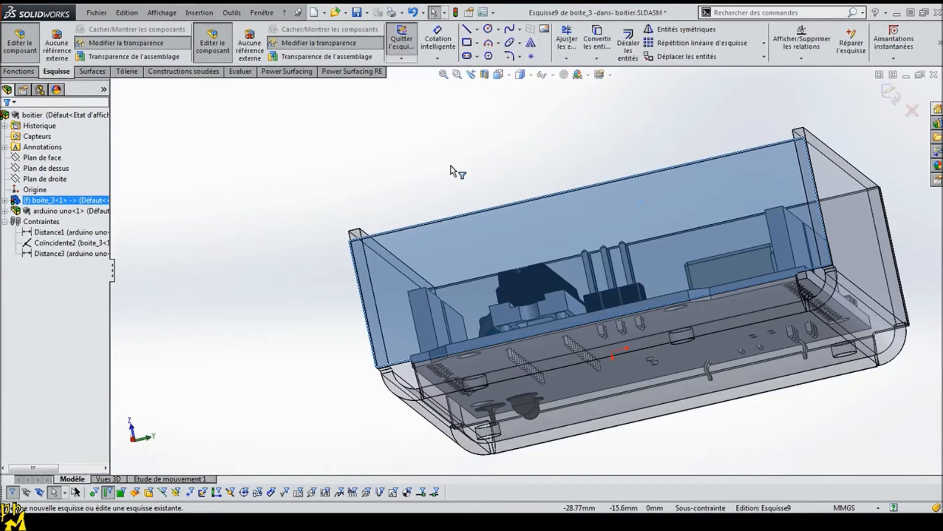
{"action": "left_click", "coordinate": [477, 29]}
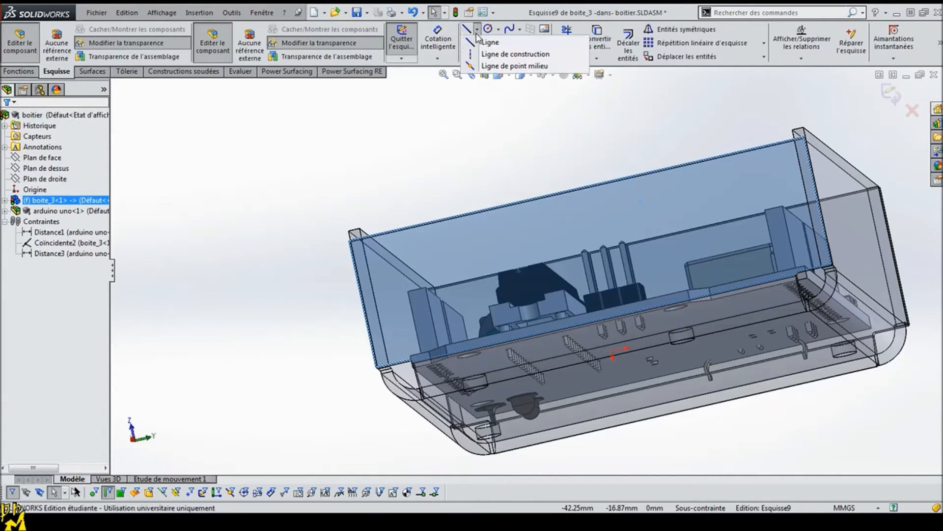
{"action": "left_click", "coordinate": [490, 53]}
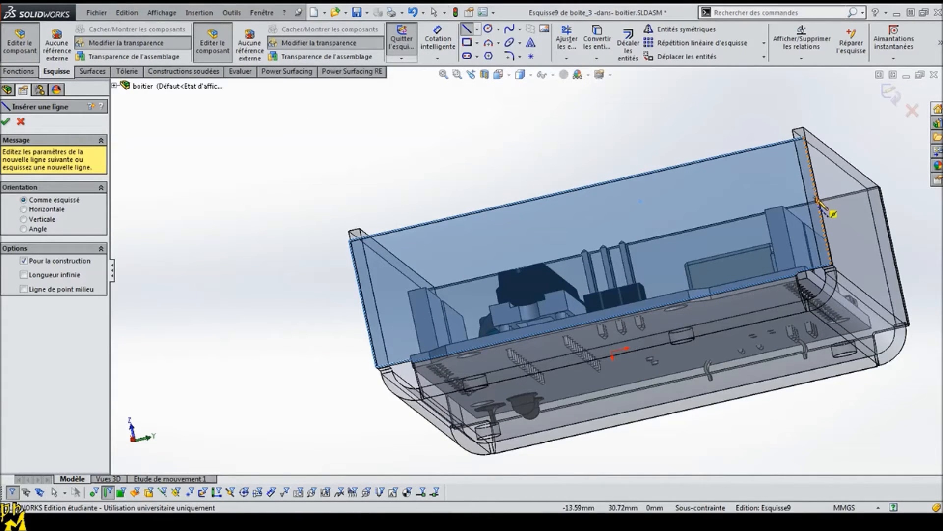
{"action": "left_click", "coordinate": [817, 202]}
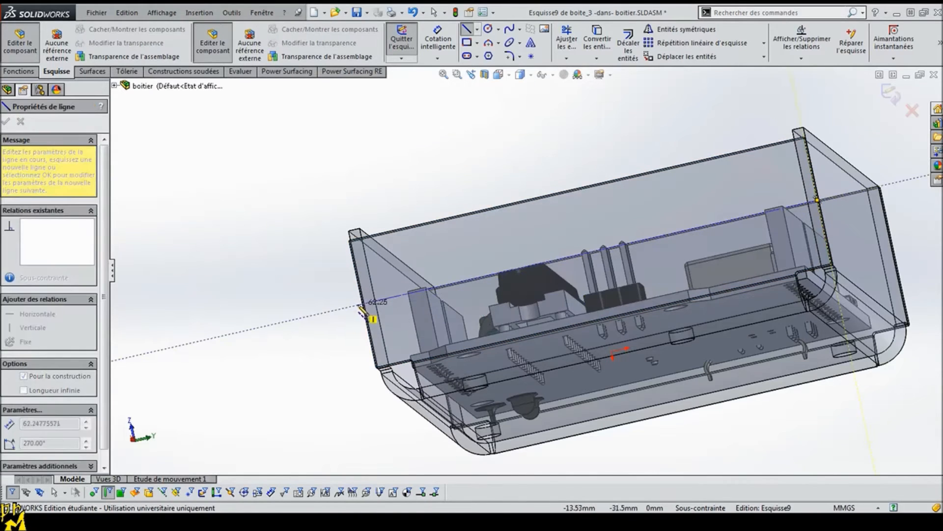
{"action": "left_click", "coordinate": [362, 303]}
{"action": "left_click", "coordinate": [5, 121]}
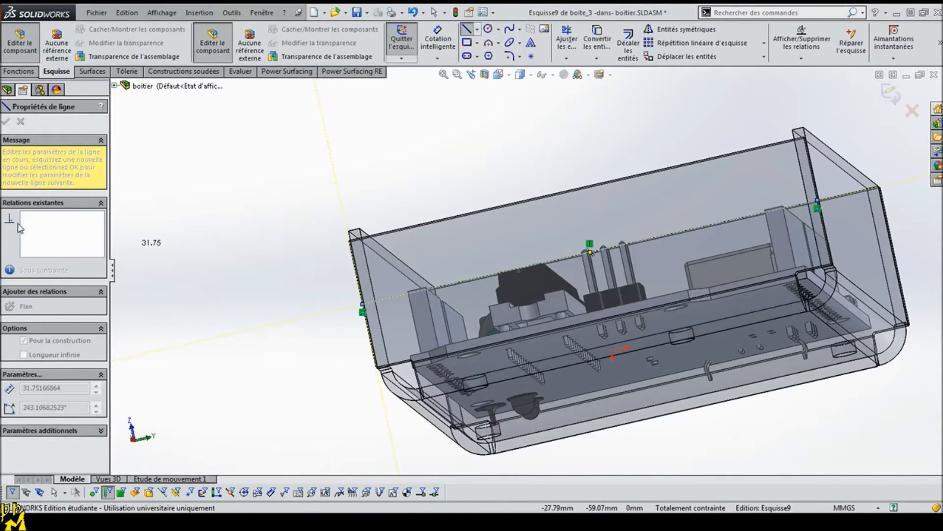
{"action": "key", "text": "Escape"}
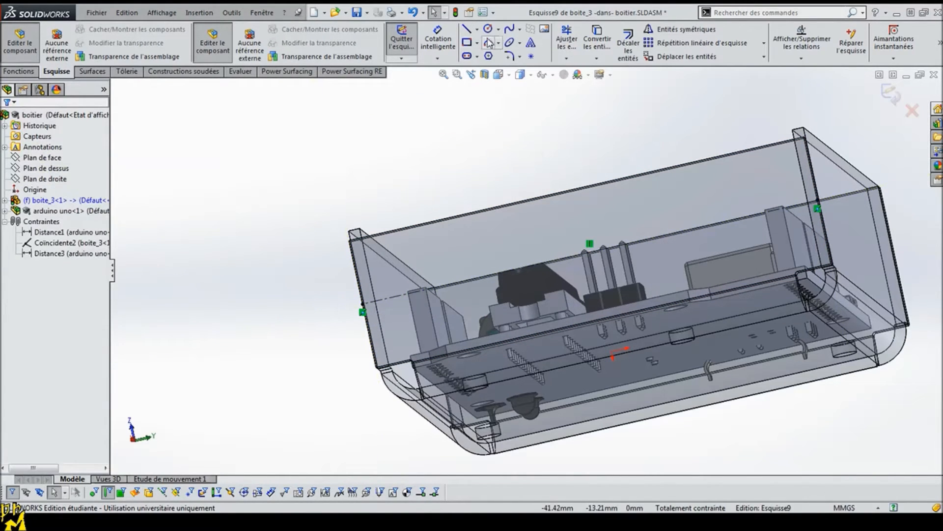
Step: Sketch a circle about 7.6 mm in diameter near the construction line, in front of the pin header beside the USB connector
{"action": "left_click", "coordinate": [488, 30]}
{"action": "left_click", "coordinate": [724, 237]}
{"action": "left_click", "coordinate": [742, 261]}
Step: Place a dimension between the new circle and the nearby 3 mm circular edge
{"action": "mouse_move", "coordinate": [741, 261]}
{"action": "middle_mouse_down"}
{"action": "mouse_move", "coordinate": [744, 327]}
{"action": "mouse_move", "coordinate": [737, 312]}
{"action": "middle_mouse_up"}
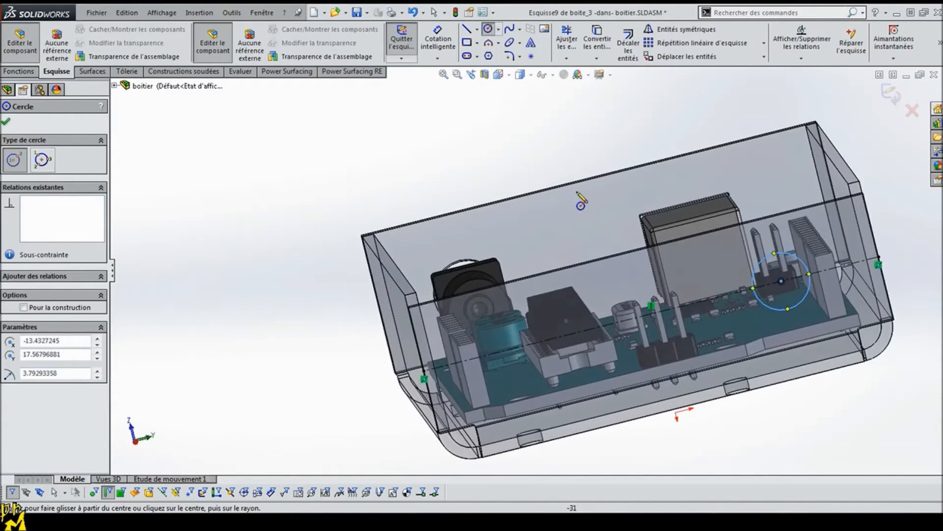
{"action": "left_click", "coordinate": [435, 42]}
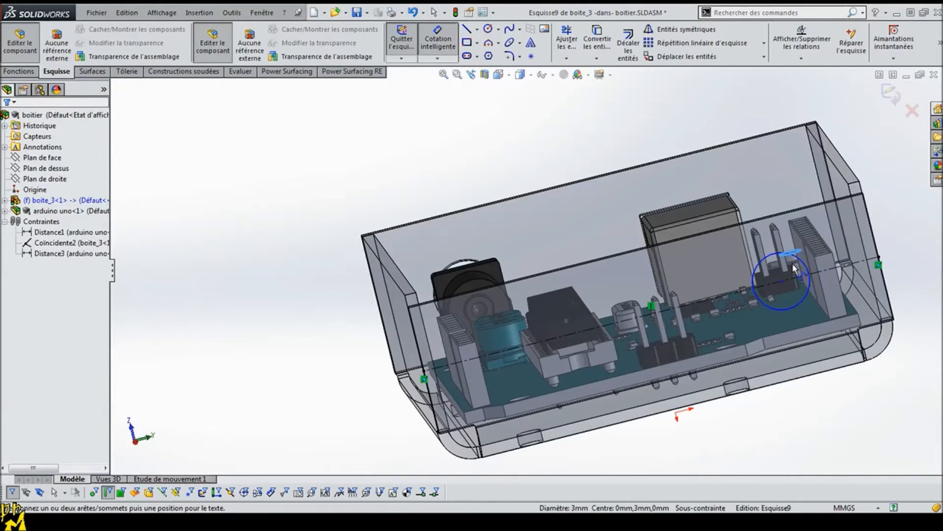
{"action": "left_click", "coordinate": [811, 309]}
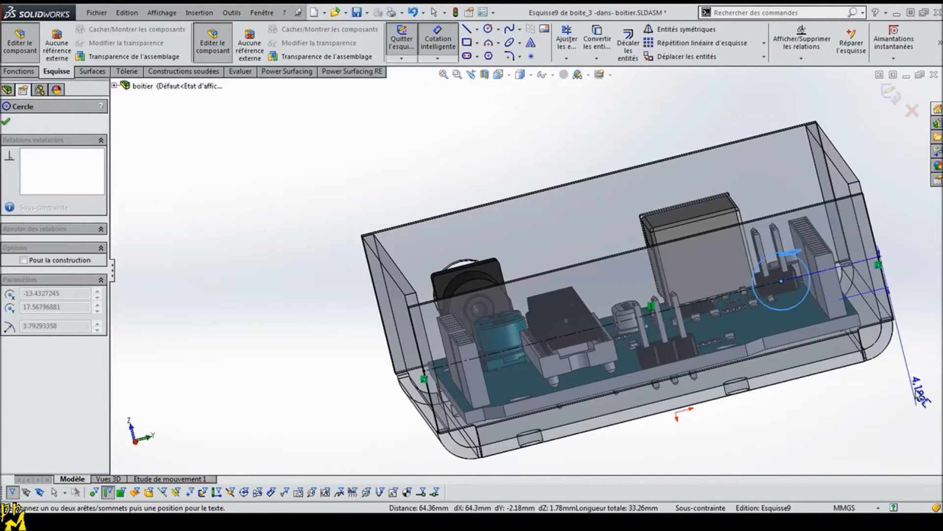
{"action": "key", "text": "Escape"}
{"action": "scroll", "coordinate": [783, 311], "scroll_direction": "down", "scroll_amount": 2}
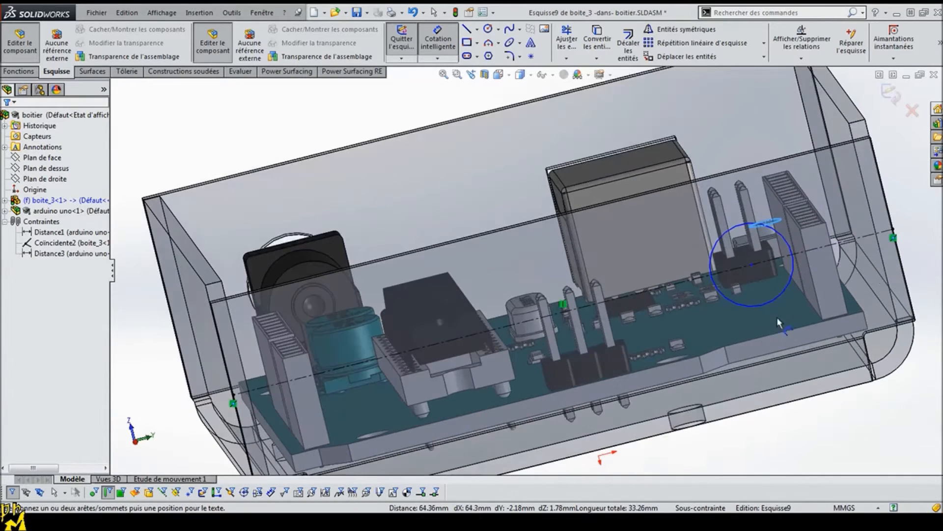
{"action": "left_click", "coordinate": [773, 304]}
{"action": "left_click", "coordinate": [872, 436]}
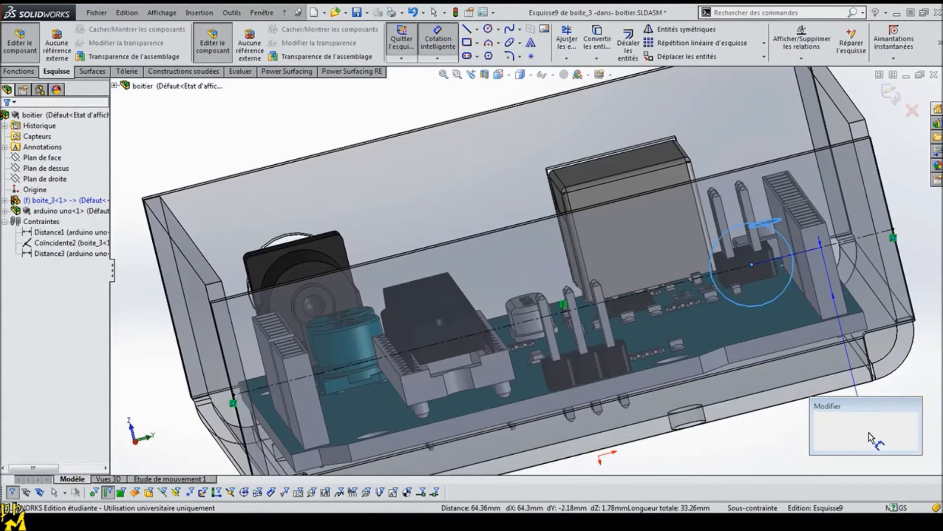
{"action": "key", "text": "Return"}
{"action": "key", "text": "Escape"}
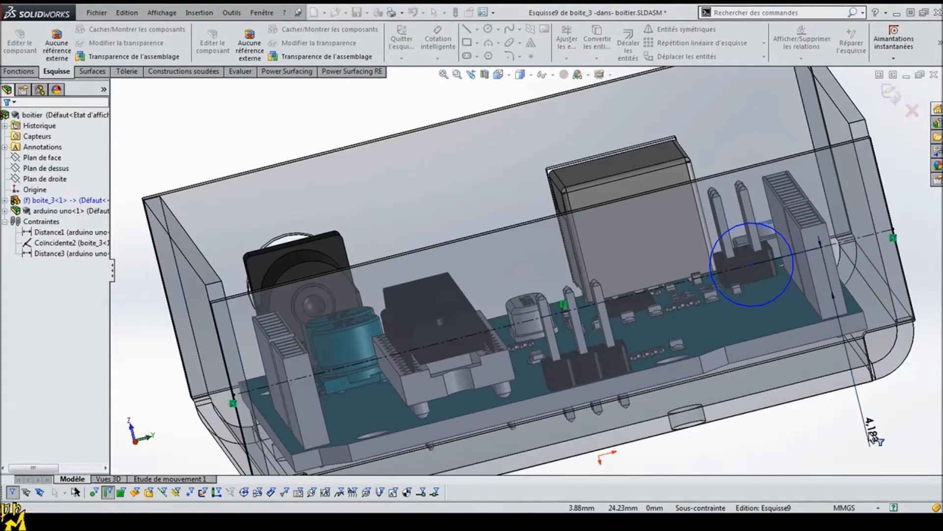
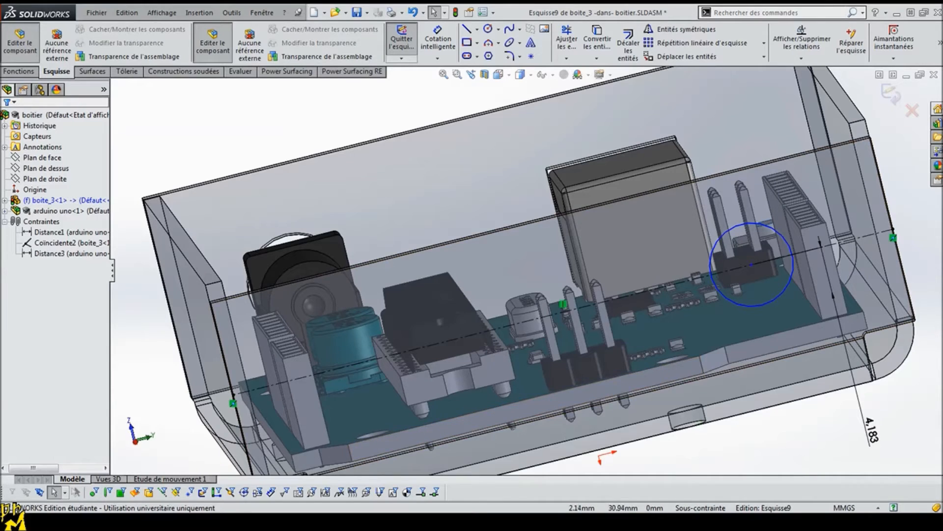
Step: Delete the dimension between the circle and the nearby circular edge, and set the circle's diameter to 8 mm
{"action": "left_click", "coordinate": [873, 428]}
{"action": "key", "text": "Delete"}
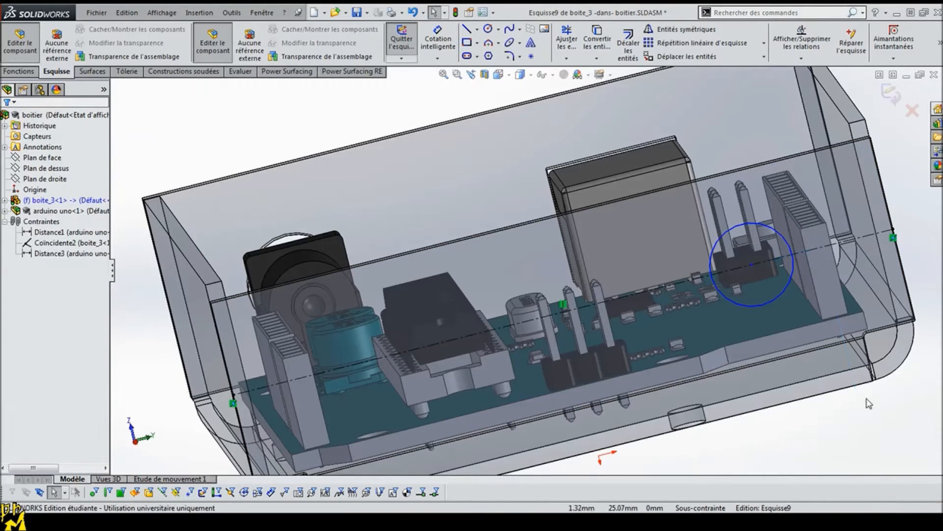
{"action": "left_click", "coordinate": [438, 40]}
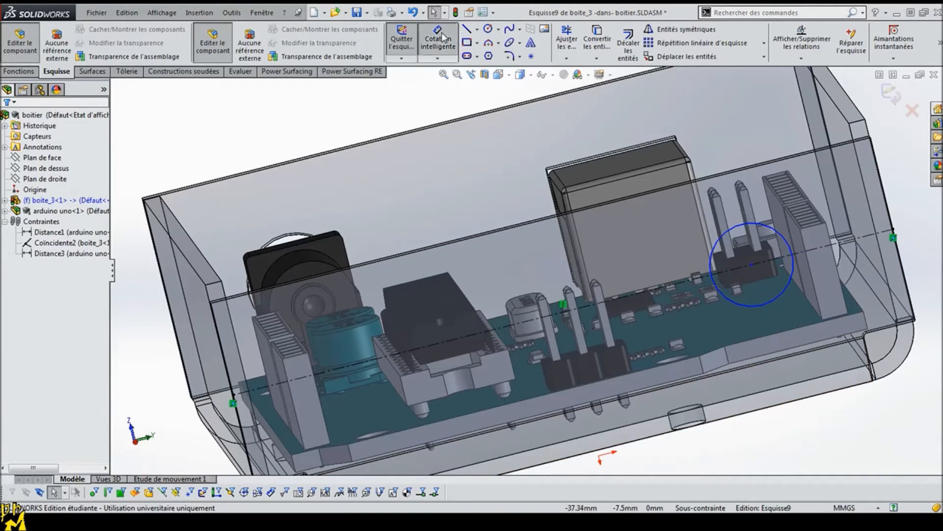
{"action": "left_click", "coordinate": [761, 309]}
{"action": "left_click", "coordinate": [850, 427]}
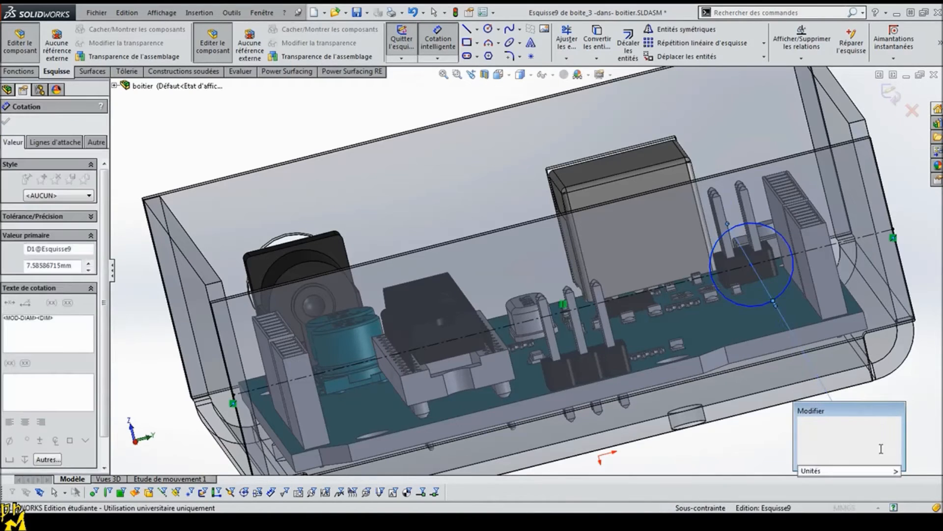
{"action": "type", "text": "8"}
{"action": "key", "text": "Return"}
{"action": "key", "text": "Escape"}
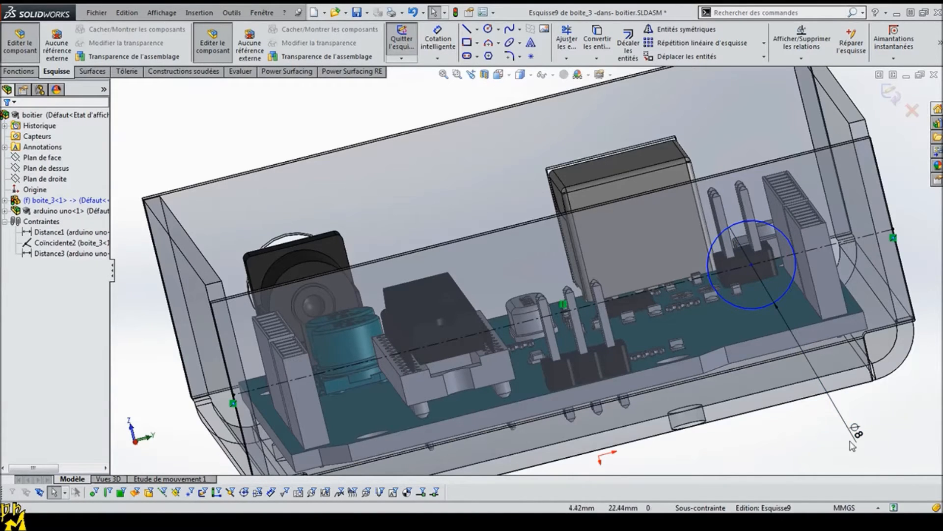
Step: Sketch a vertical straight slot about 5.3 mm wide between the circle and the middle pin header, centred on the construction line
{"action": "left_click", "coordinate": [467, 56]}
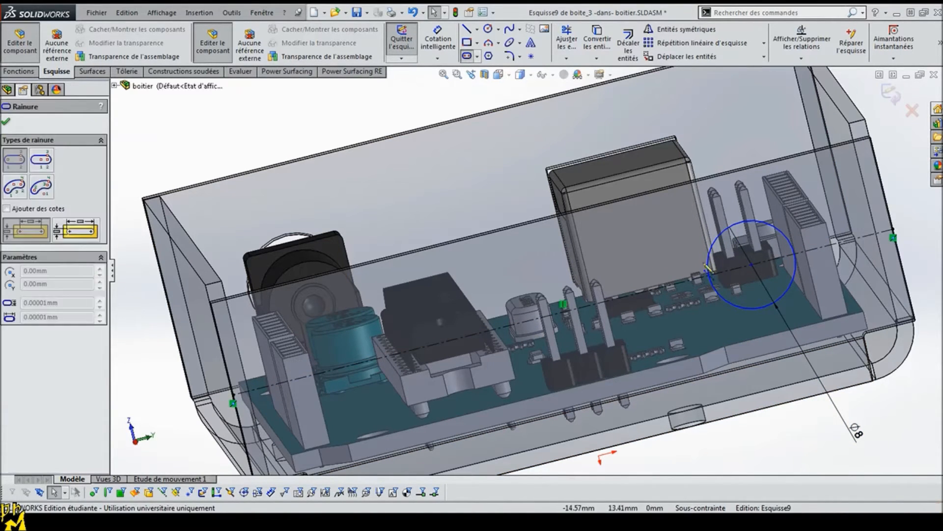
{"action": "left_click", "coordinate": [674, 285]}
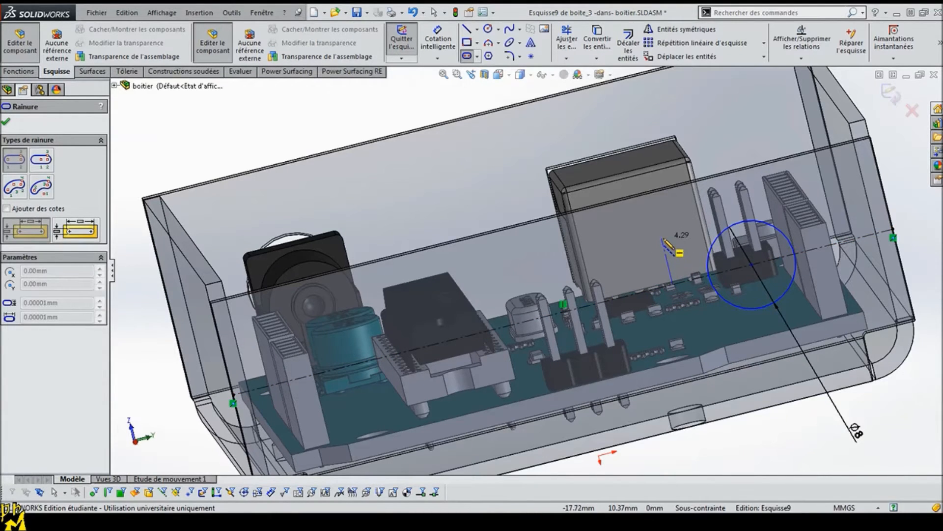
{"action": "left_click", "coordinate": [634, 248]}
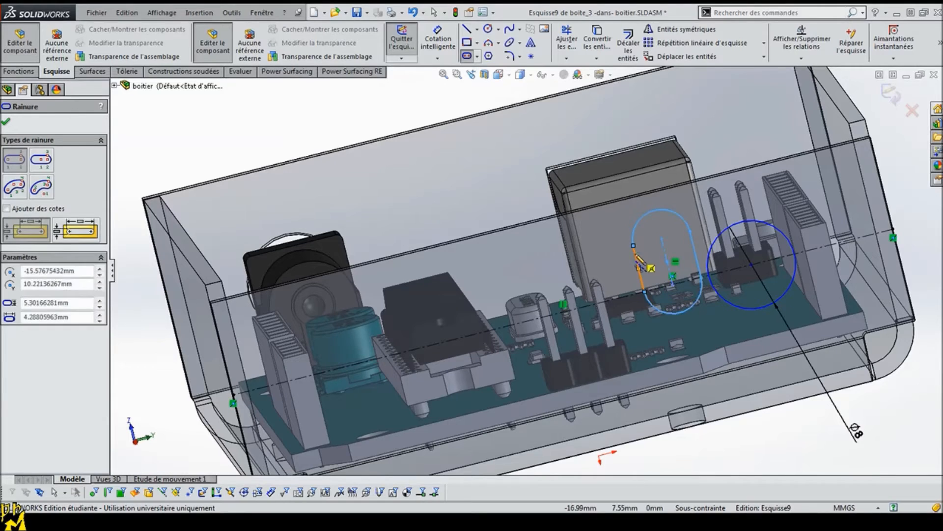
{"action": "key", "text": "Escape"}
{"action": "left_click", "coordinate": [674, 274]}
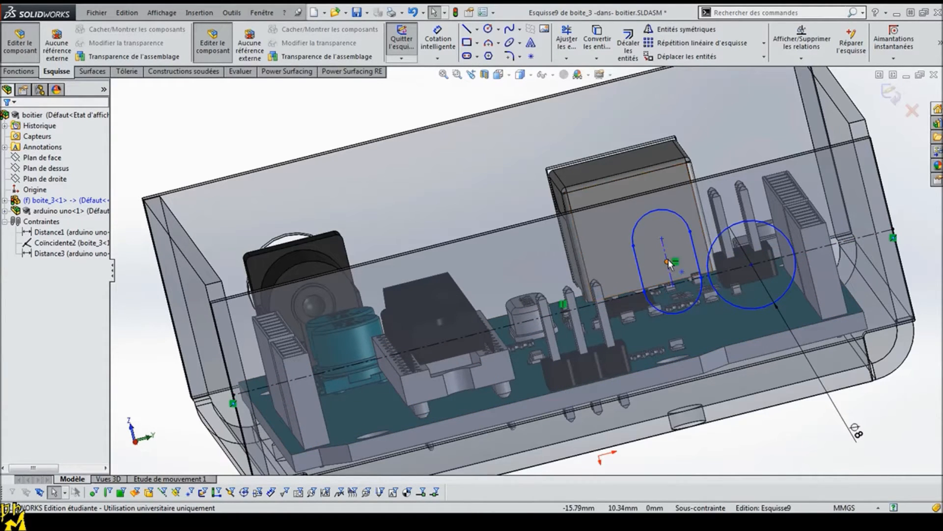
{"action": "left_click", "coordinate": [677, 285]}
{"action": "left_click_drag", "start_coordinate": [677, 286], "coordinate": [677, 289]}
{"action": "left_click", "coordinate": [229, 116]}
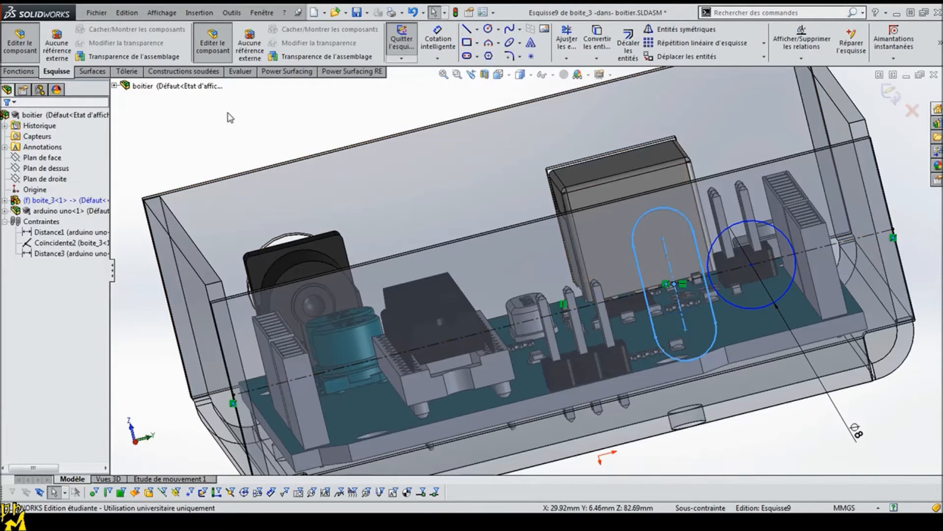
Step: Dimension the slot with a 1.5 mm end radius and a 6 mm straight side
{"action": "left_click", "coordinate": [439, 49]}
{"action": "left_click", "coordinate": [622, 225]}
{"action": "left_click", "coordinate": [494, 179]}
{"action": "type", "text": "1."}
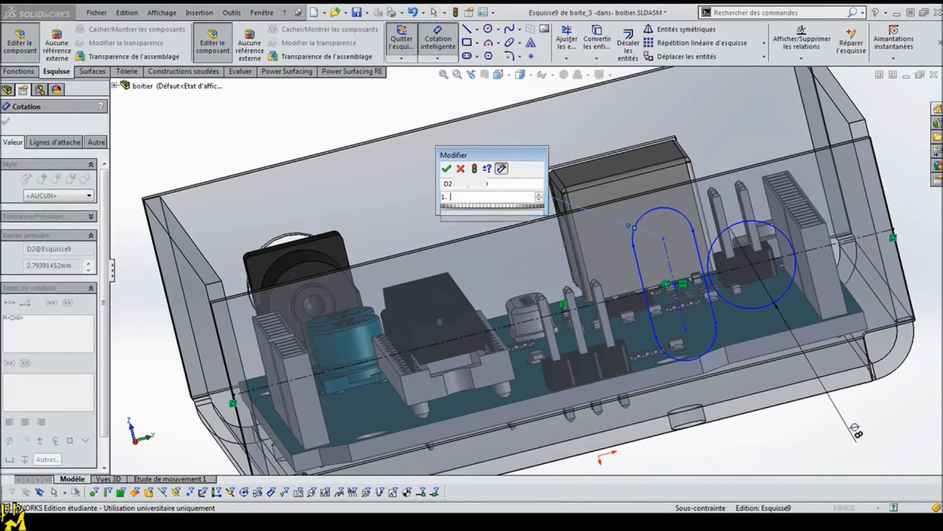
{"action": "type", "text": "5"}
{"action": "key", "text": "Return"}
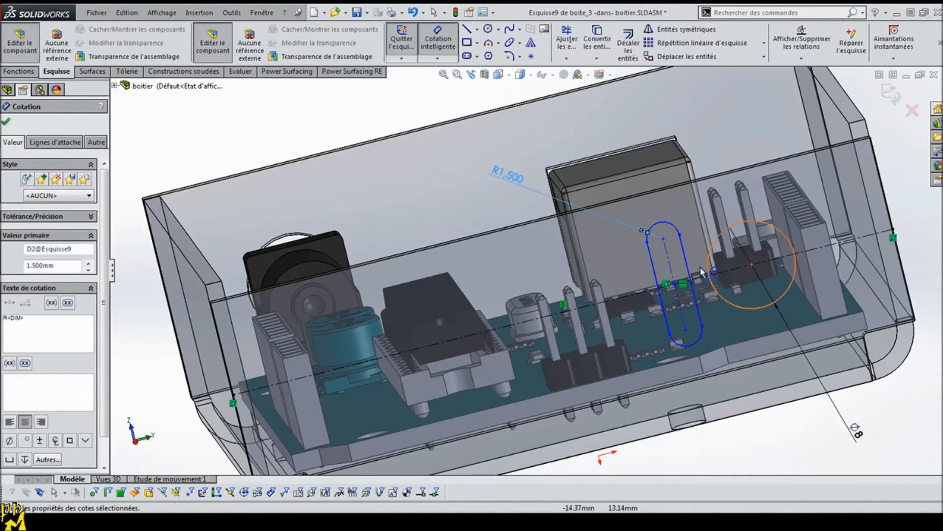
{"action": "left_click", "coordinate": [653, 268]}
{"action": "left_click", "coordinate": [616, 278]}
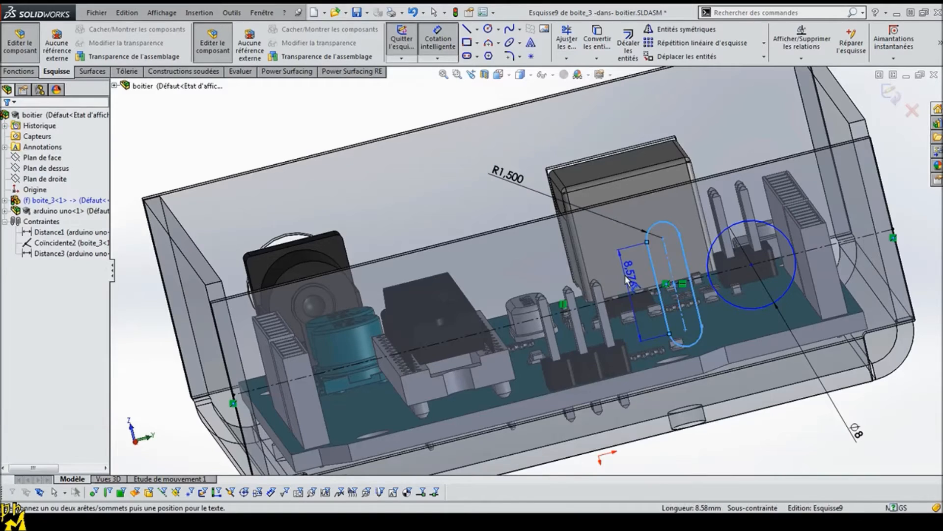
{"action": "type", "text": "6.000mm"}
{"action": "key", "text": "Return"}
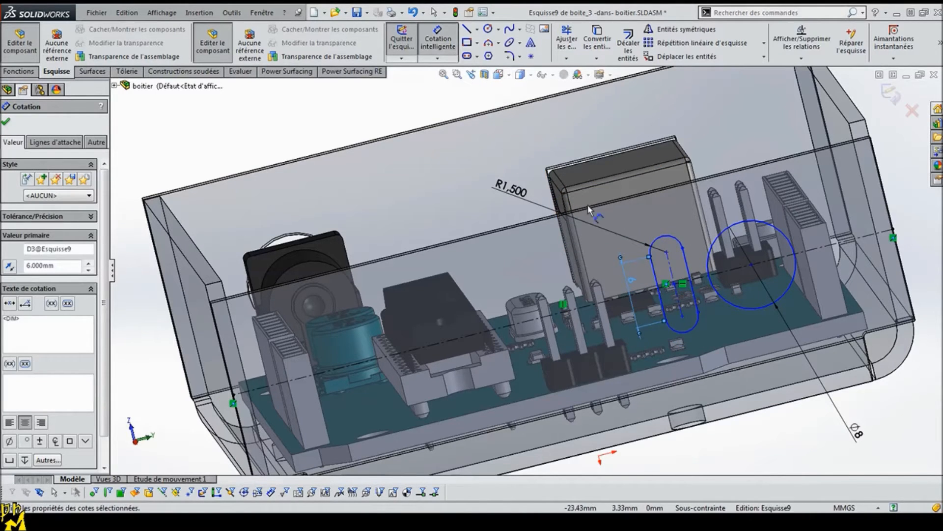
Step: Dimension the horizontal distance between the slot's centreline and the circle's centre at 6 mm
{"action": "left_click", "coordinate": [670, 271]}
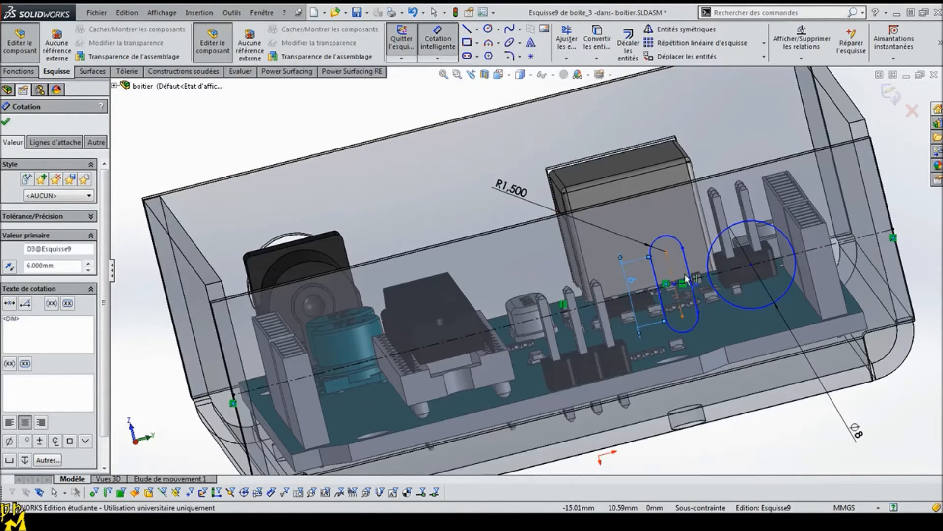
{"action": "left_click", "coordinate": [754, 268]}
{"action": "left_click", "coordinate": [764, 442]}
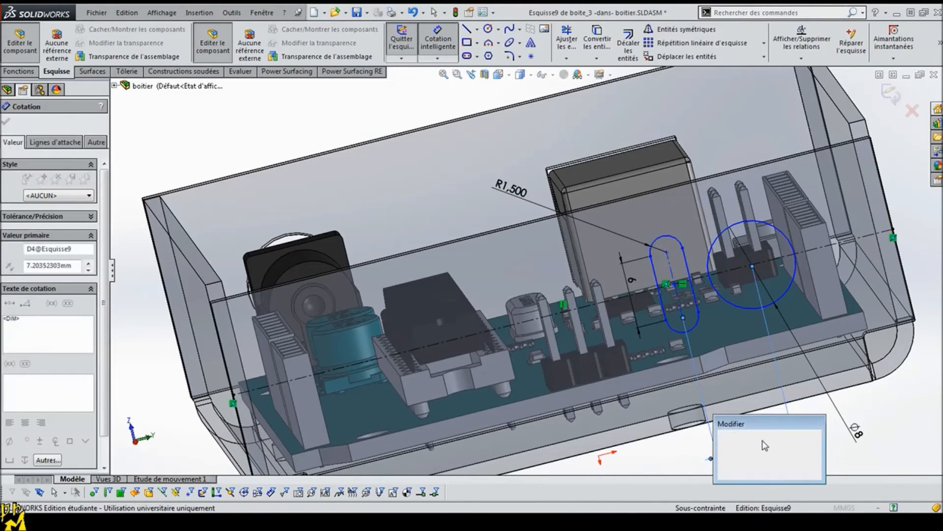
{"action": "type", "text": "6"}
{"action": "key", "text": "Return"}
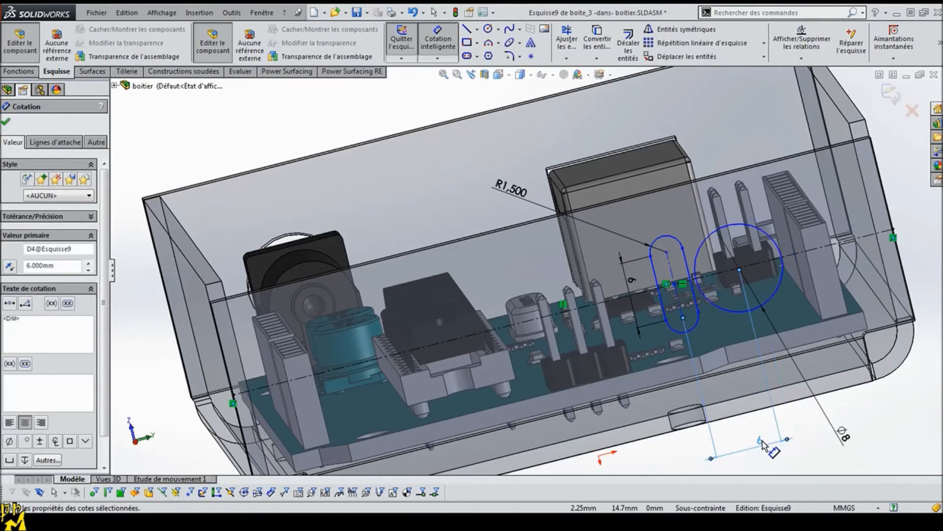
Step: Dimension the distance from the circle's centre to the nearest side edge of the wall at 14 mm
{"action": "left_click", "coordinate": [739, 268]}
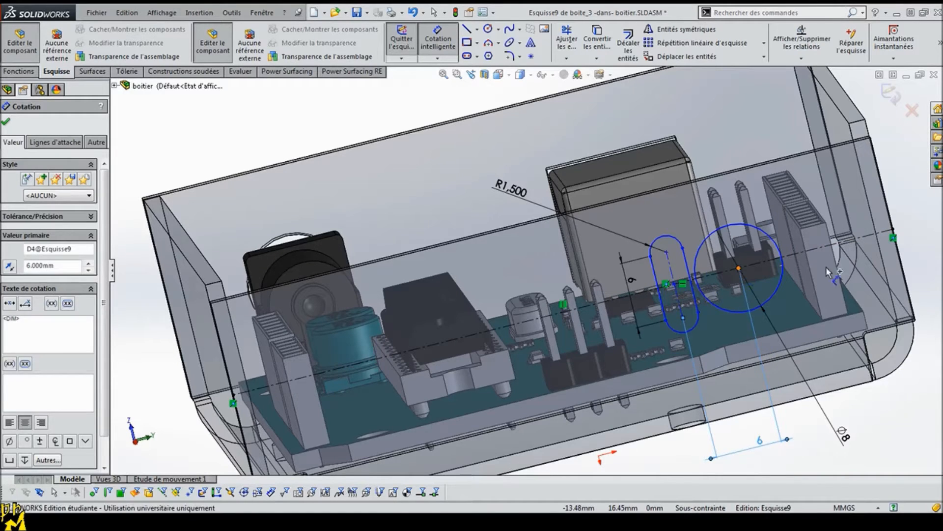
{"action": "left_click", "coordinate": [885, 170]}
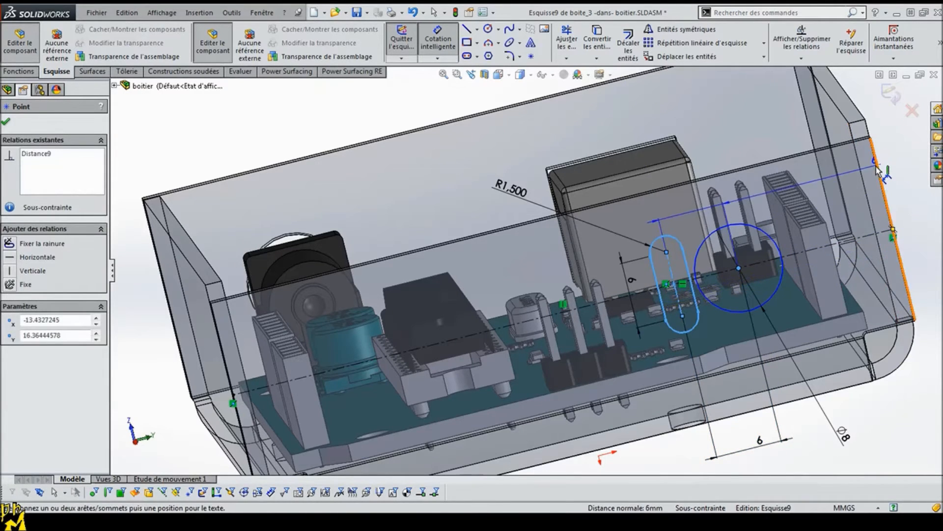
{"action": "left_click", "coordinate": [912, 407]}
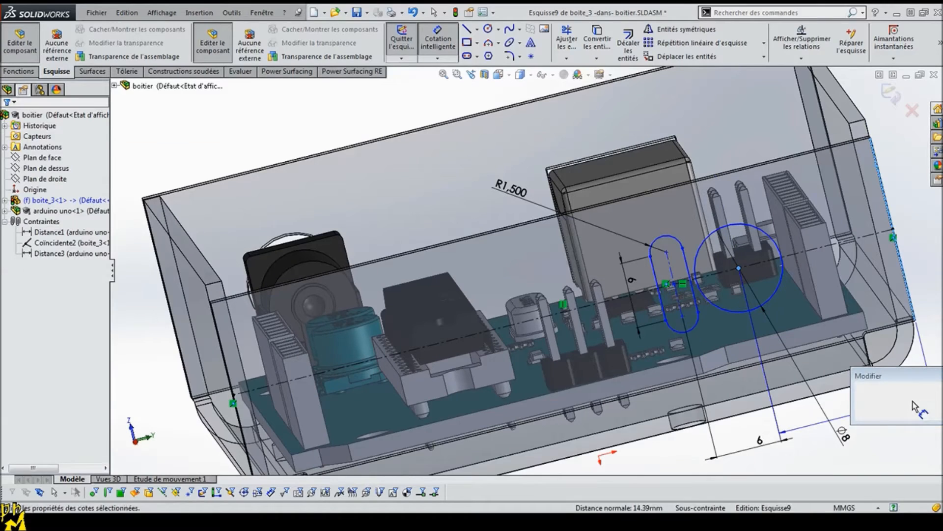
{"action": "type", "text": "14"}
{"action": "key", "text": "Return"}
{"action": "middle_click_drag", "start_coordinate": [896, 465], "coordinate": [870, 441]}
{"action": "key", "text": "Escape"}
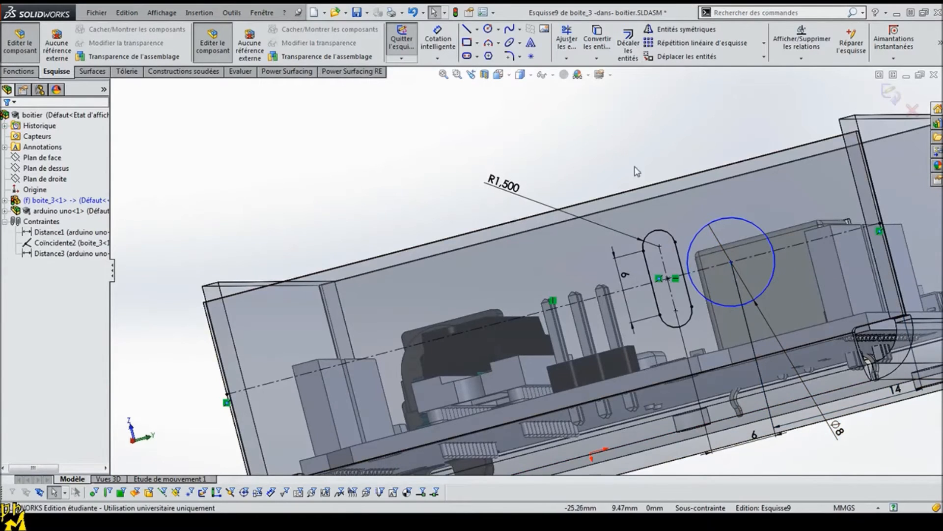
Step: Make the circle's centre coincident with the horizontal construction line
{"action": "left_click", "coordinate": [731, 262]}
{"action": "left_click", "coordinate": [749, 257], "text": "ctrl"}
{"action": "left_click", "coordinate": [10, 327]}
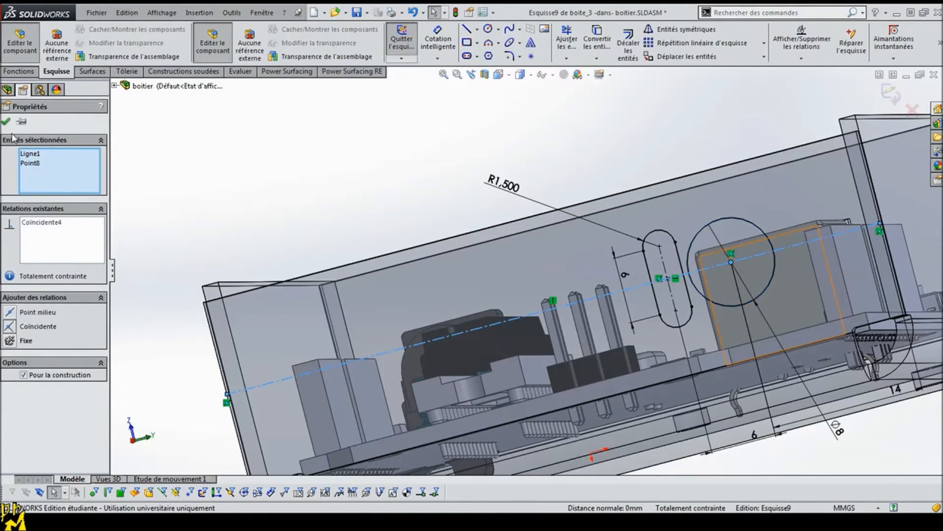
{"action": "key", "text": "Escape"}
Step: Cut the circle and slot through the wall with a blind extruded cut linked to the sheet thickness
{"action": "middle_click_drag", "start_coordinate": [323, 205], "coordinate": [624, 283]}
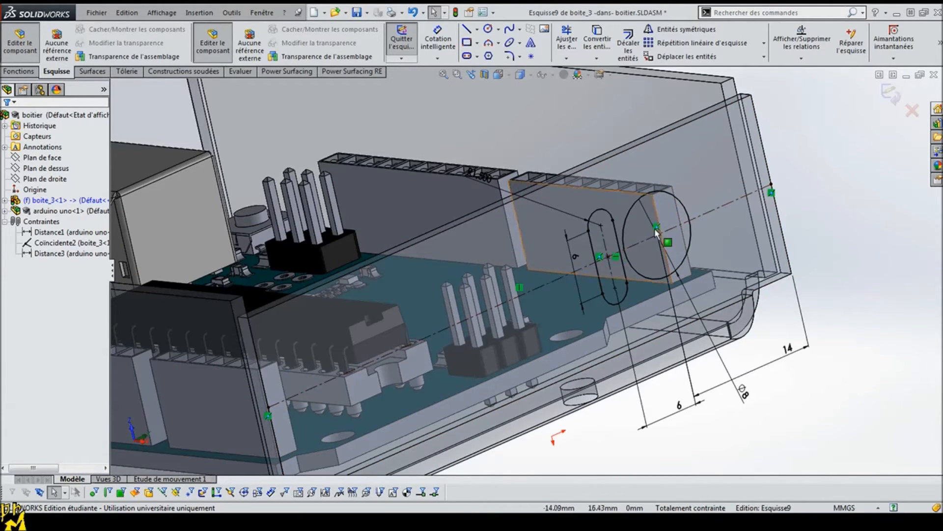
{"action": "scroll", "coordinate": [570, 293], "scroll_direction": "up", "scroll_amount": 3}
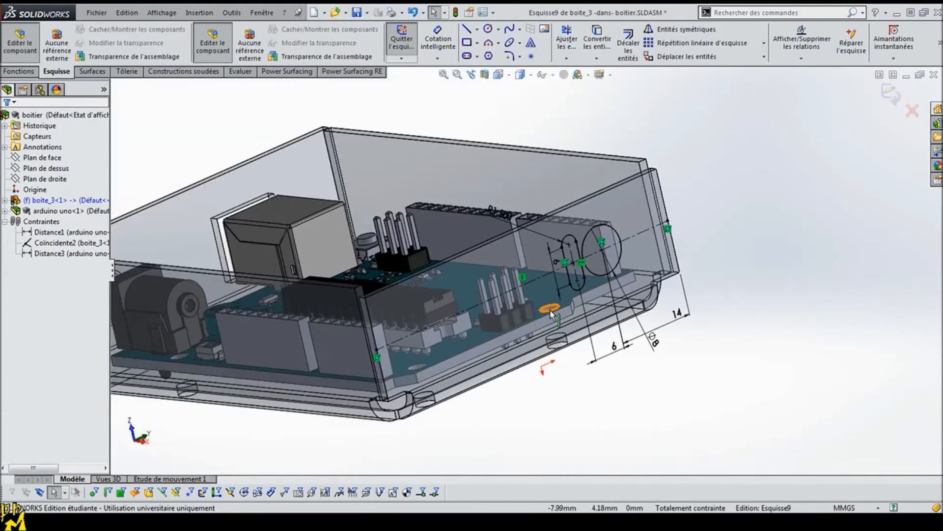
{"action": "scroll", "coordinate": [551, 312], "scroll_direction": "up", "scroll_amount": 2}
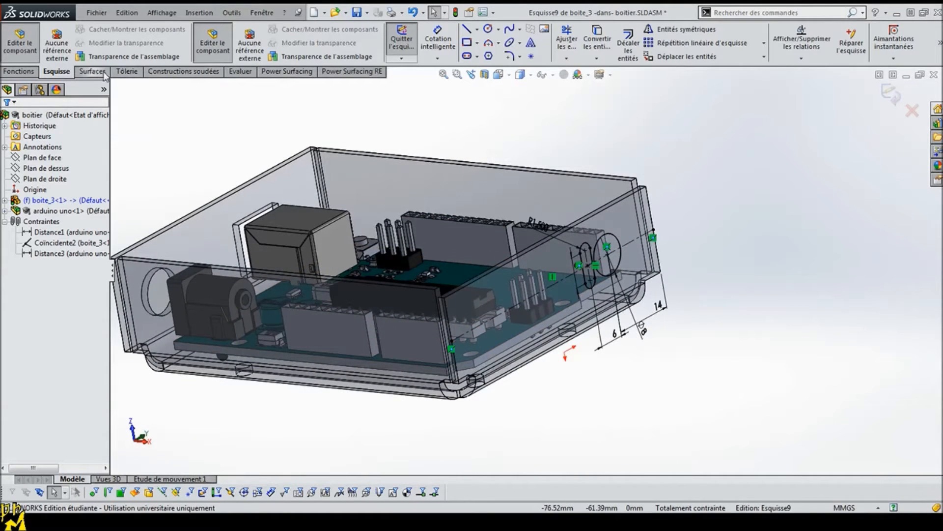
{"action": "left_click", "coordinate": [20, 73]}
{"action": "left_click", "coordinate": [590, 47]}
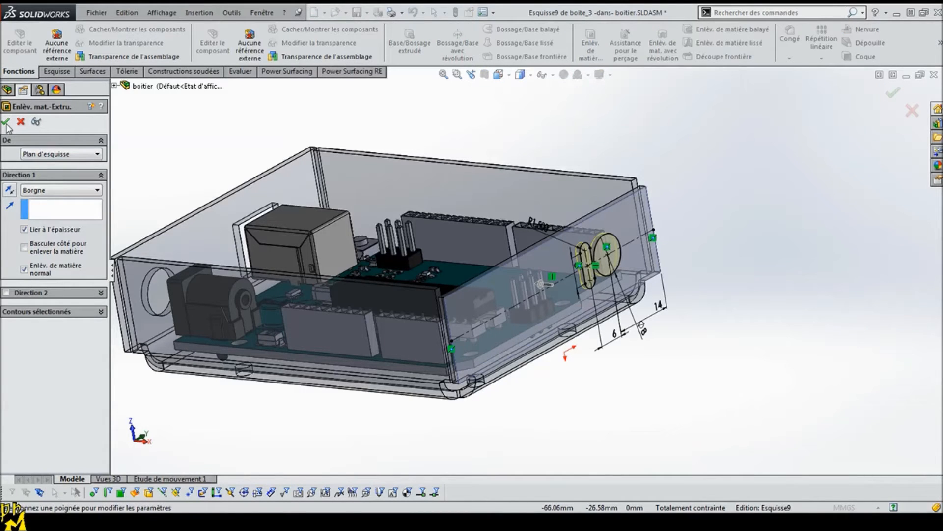
{"action": "left_click", "coordinate": [7, 124]}
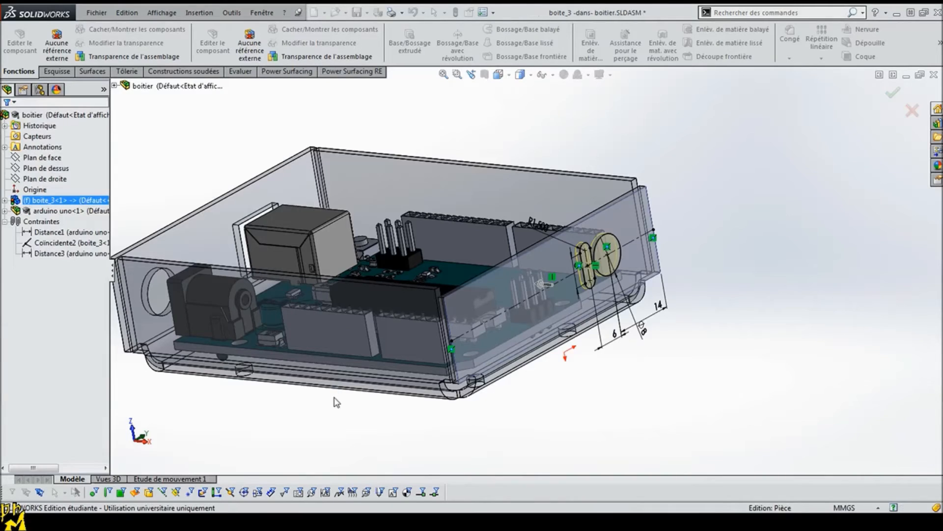
{"action": "left_click", "coordinate": [375, 404]}
Step: Switch to the PowerPoint presentation and review the case requirements on the "Un boîtier" slide
{"action": "middle_click_drag", "start_coordinate": [407, 427], "coordinate": [486, 471]}
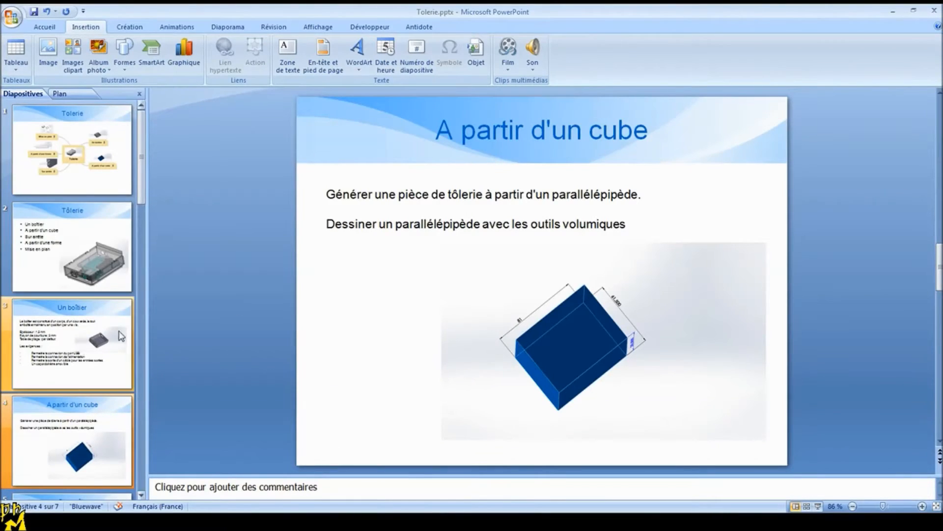
{"action": "left_click", "coordinate": [72, 344]}
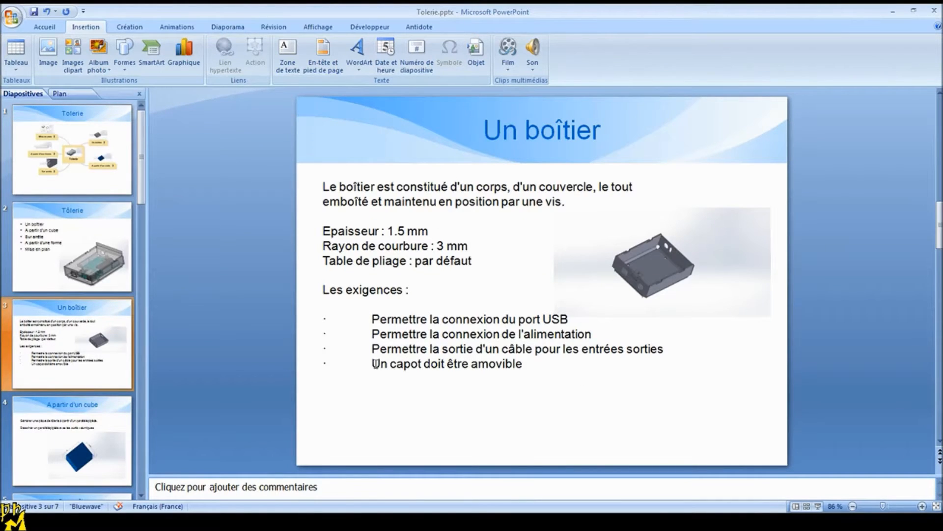
{"action": "left_click_drag", "start_coordinate": [537, 367], "coordinate": [403, 377]}
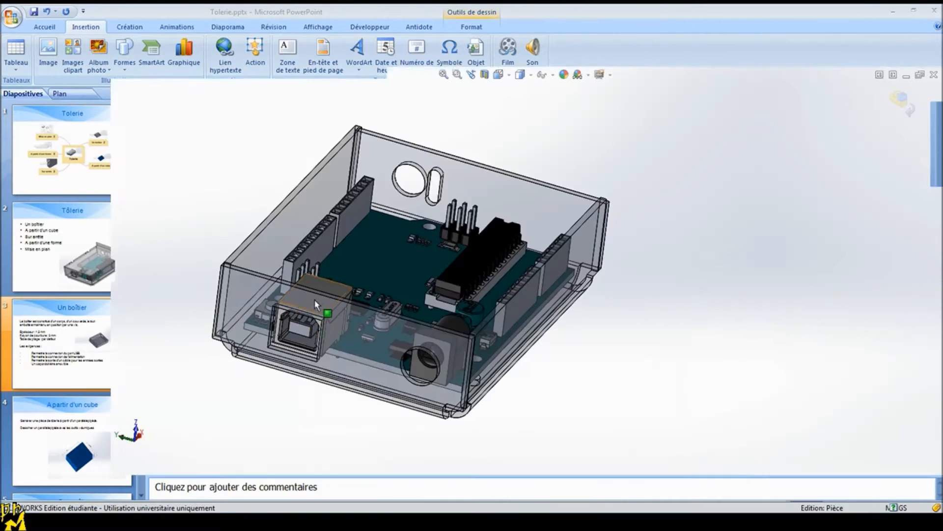
Step: Return to SolidWorks and start a sketch on the outer face of the long side wall beside the power jack, shown face-on
{"action": "middle_click_drag", "start_coordinate": [686, 397], "coordinate": [616, 348]}
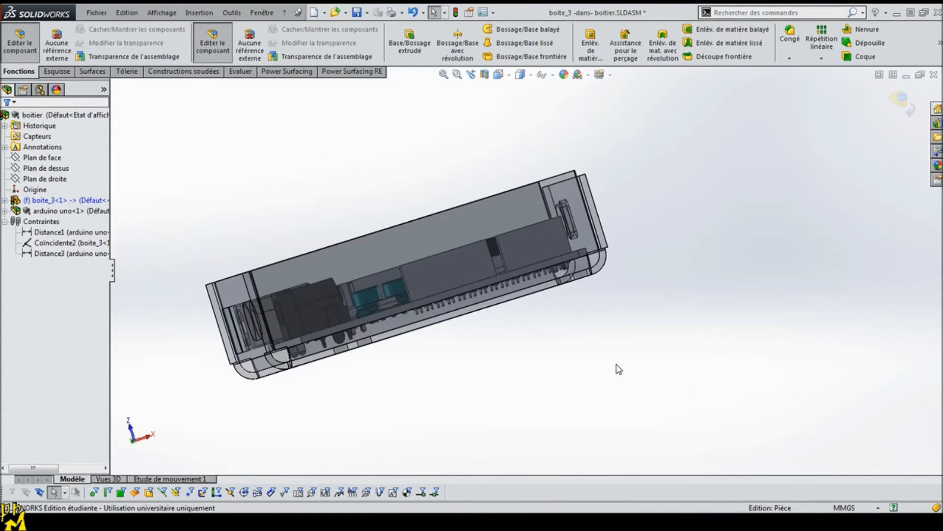
{"action": "middle_click_drag", "start_coordinate": [519, 397], "coordinate": [456, 375]}
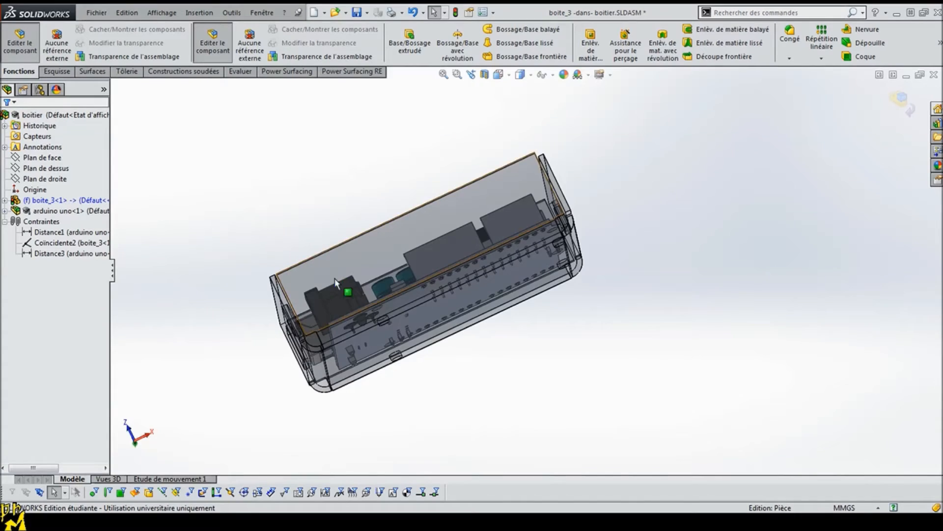
{"action": "middle_click_drag", "start_coordinate": [449, 418], "coordinate": [433, 323]}
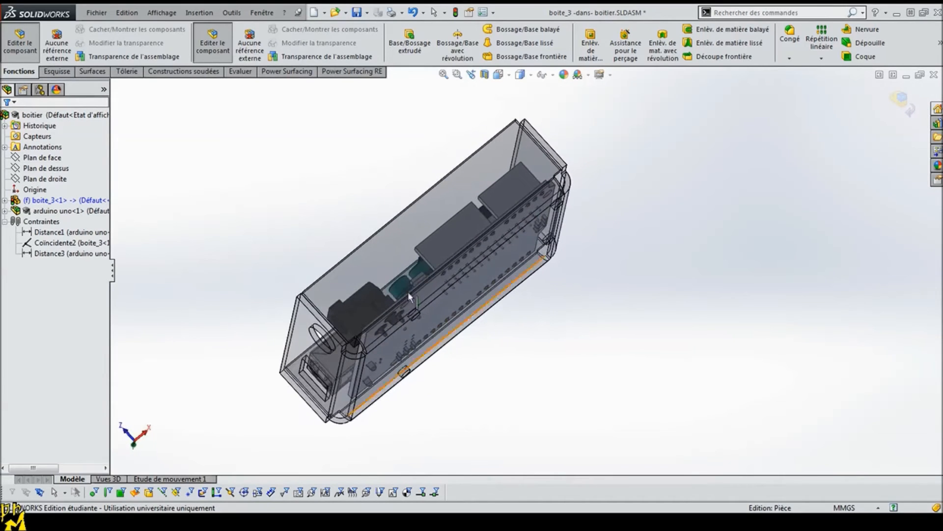
{"action": "left_click", "coordinate": [376, 255]}
{"action": "left_click", "coordinate": [417, 218]}
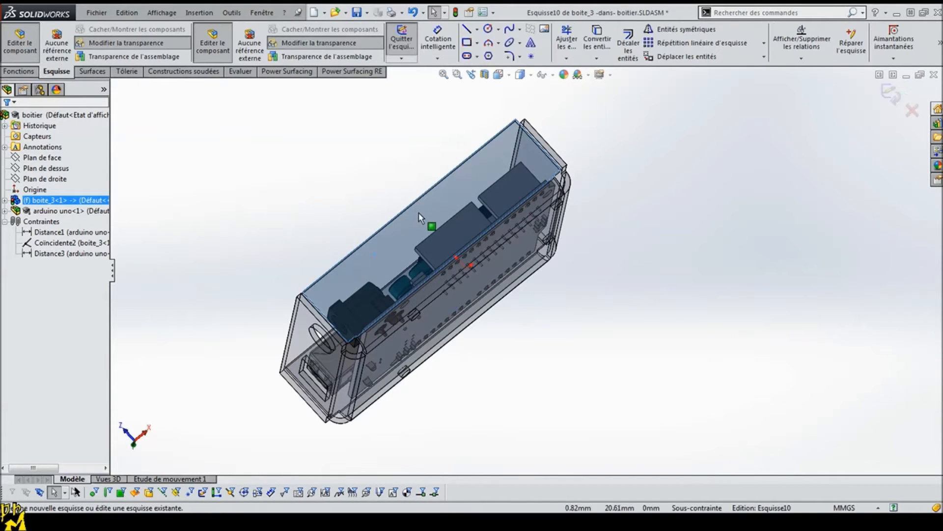
{"action": "middle_click_drag", "start_coordinate": [525, 399], "coordinate": [529, 330]}
{"action": "left_click", "coordinate": [532, 75]}
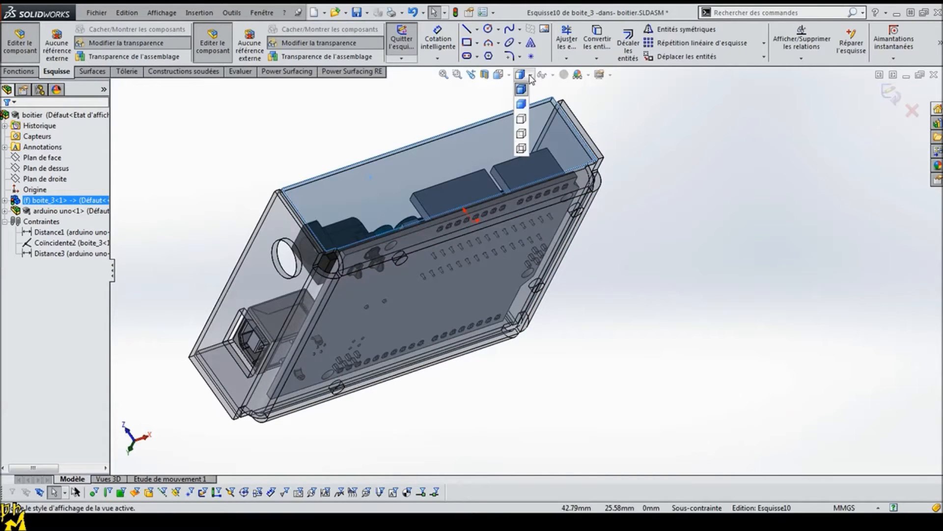
{"action": "left_click", "coordinate": [499, 74]}
{"action": "left_click", "coordinate": [557, 135]}
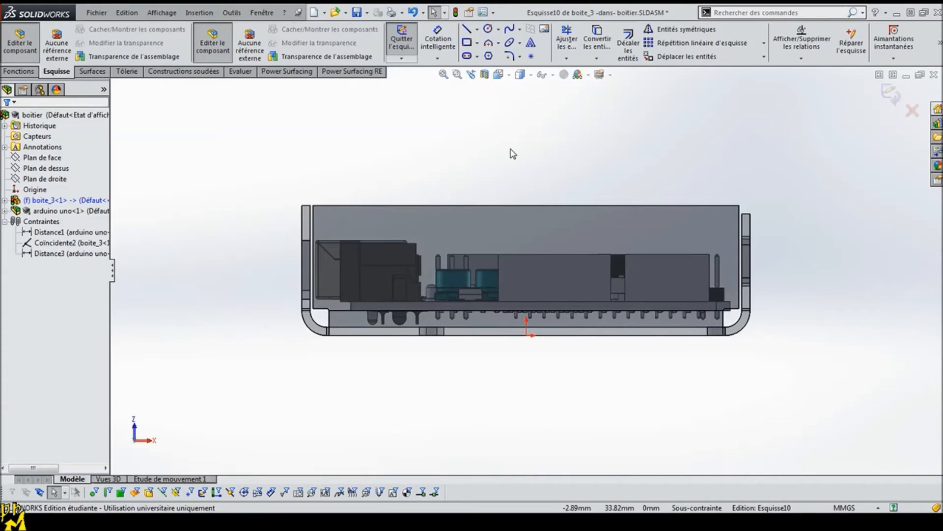
Step: Leave in-context editing, open the boite_3 part on its own and start a sketch on the long side wall's outer face, viewed face-on
{"action": "left_click", "coordinate": [20, 44]}
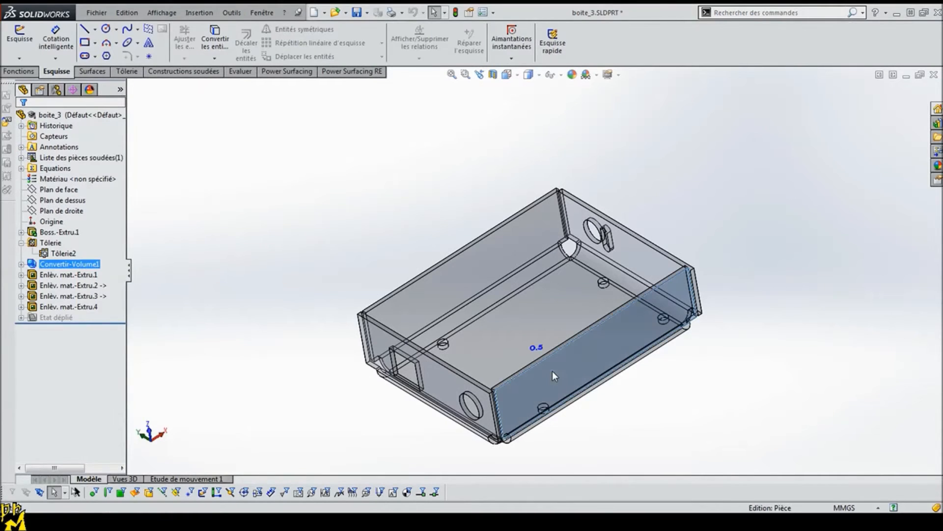
{"action": "left_click", "coordinate": [594, 344]}
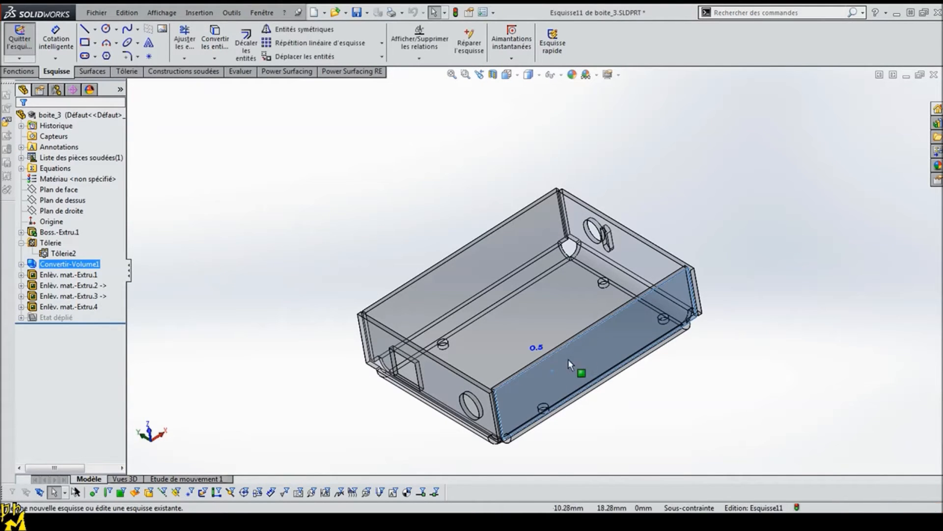
{"action": "left_click", "coordinate": [507, 74]}
{"action": "left_click", "coordinate": [567, 133]}
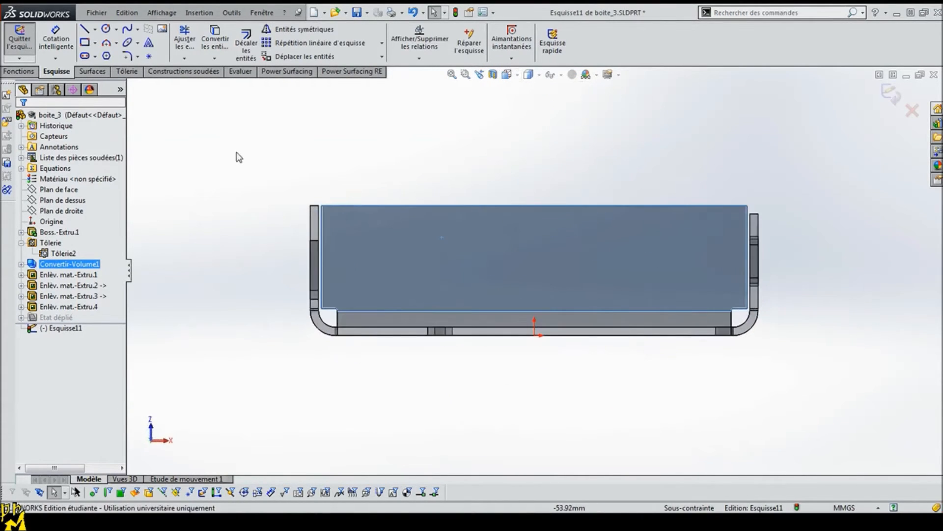
Step: Sketch a rectangle about 9 mm wide from the wall's upper edge and a wider one about 14 mm directly below it, aligned on one side
{"action": "left_click", "coordinate": [84, 42]}
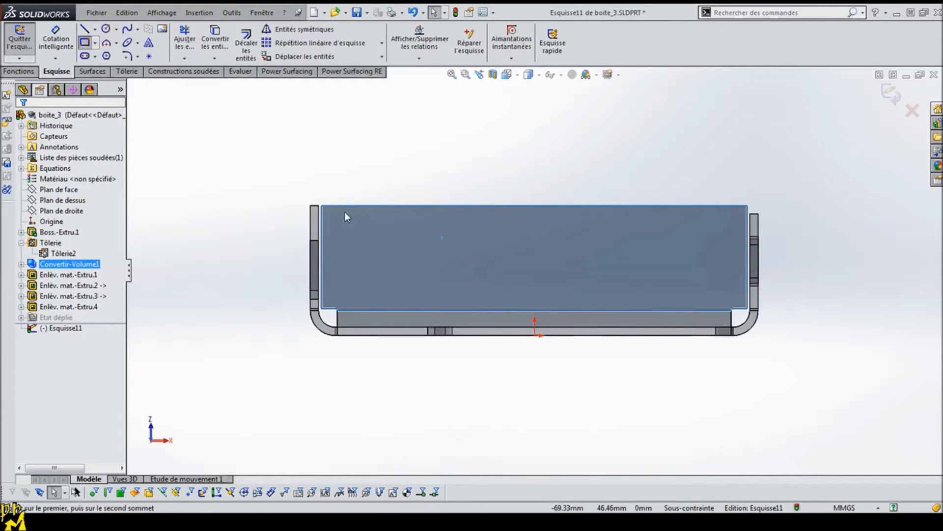
{"action": "left_click_drag", "start_coordinate": [374, 206], "coordinate": [424, 218]}
{"action": "left_click_drag", "start_coordinate": [348, 219], "coordinate": [424, 235]}
{"action": "key", "text": "Escape"}
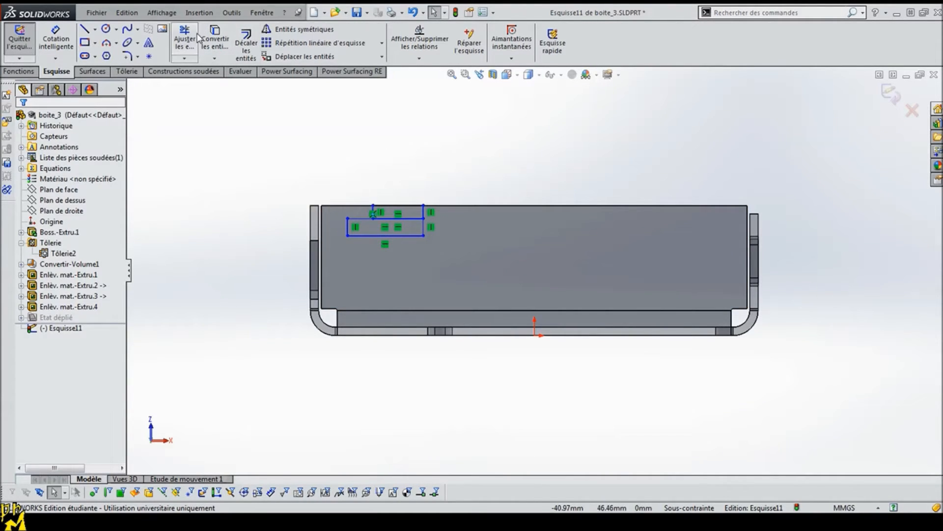
Step: Trim away the segment shared by the two rectangles using the trim-to-closest option
{"action": "left_click", "coordinate": [184, 42]}
{"action": "left_click", "coordinate": [399, 219]}
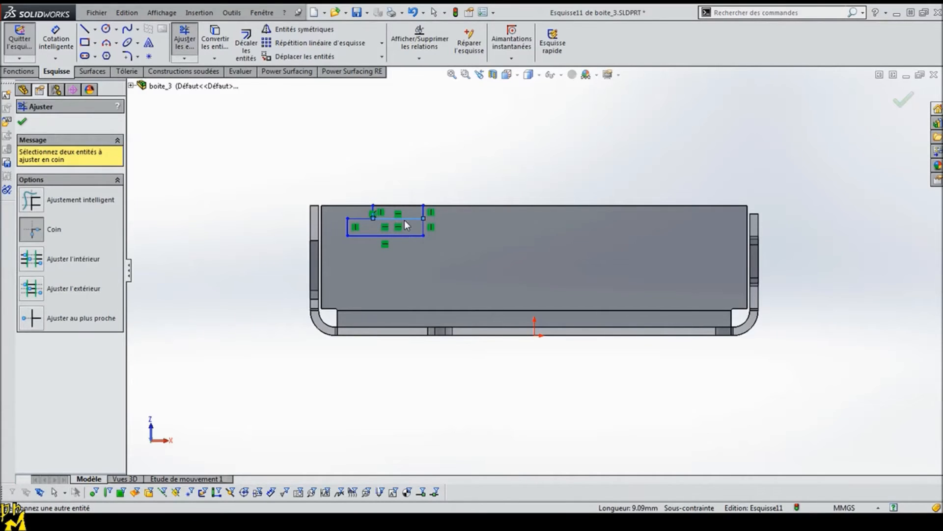
{"action": "left_click", "coordinate": [31, 318]}
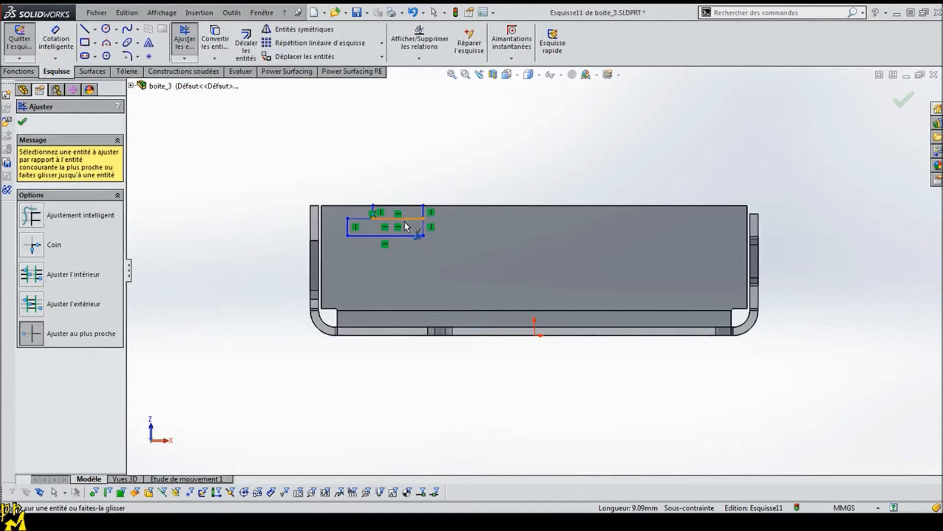
{"action": "left_click", "coordinate": [405, 220]}
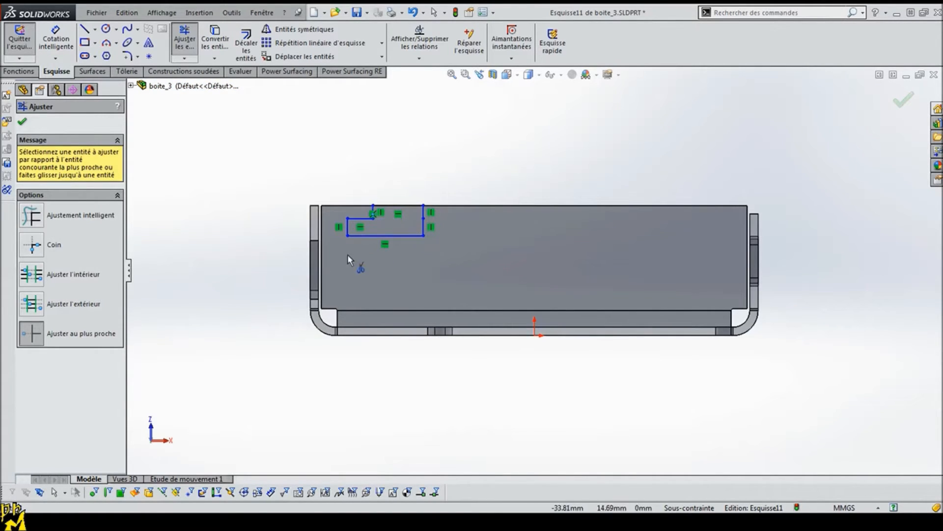
Step: Remove the upper segment of the split vertical side and corner-trim the lower one to the top line, closing the L-shaped profile
{"action": "scroll", "coordinate": [432, 226], "scroll_direction": "down", "scroll_amount": 10}
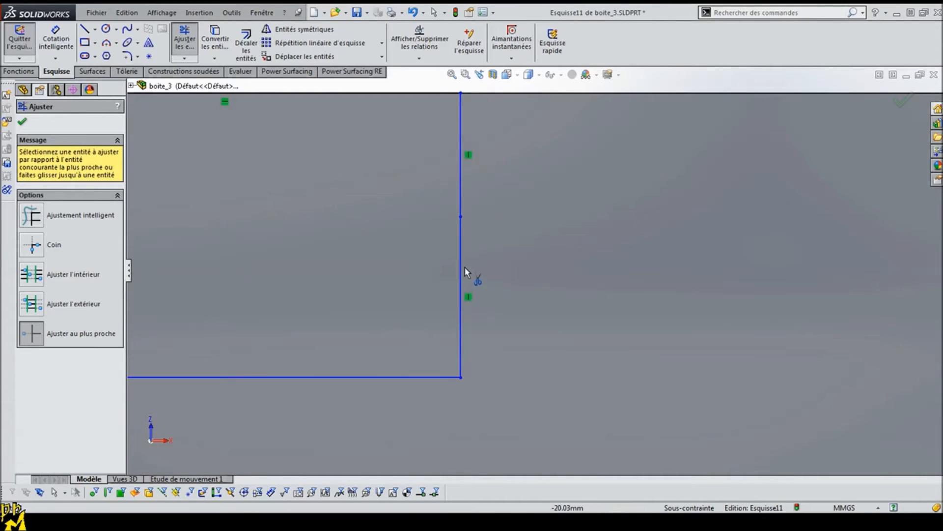
{"action": "left_click", "coordinate": [462, 166]}
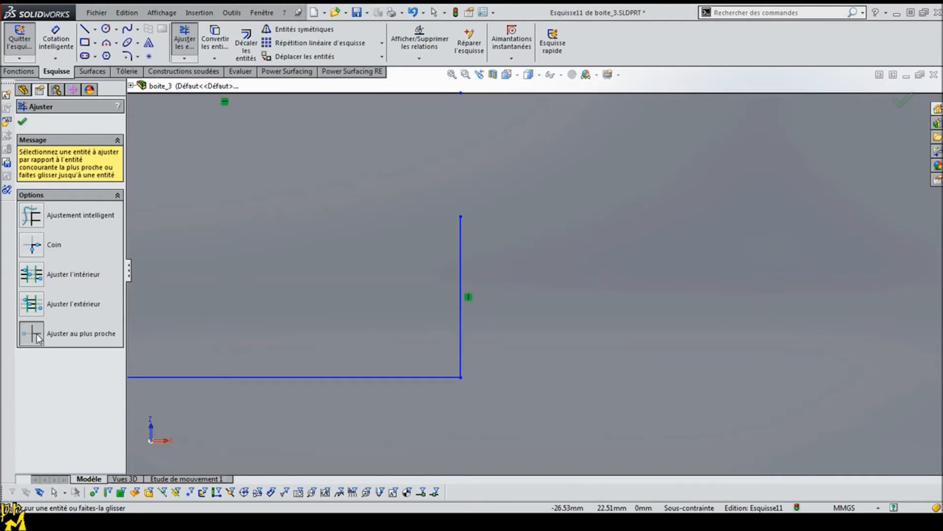
{"action": "left_click", "coordinate": [36, 224]}
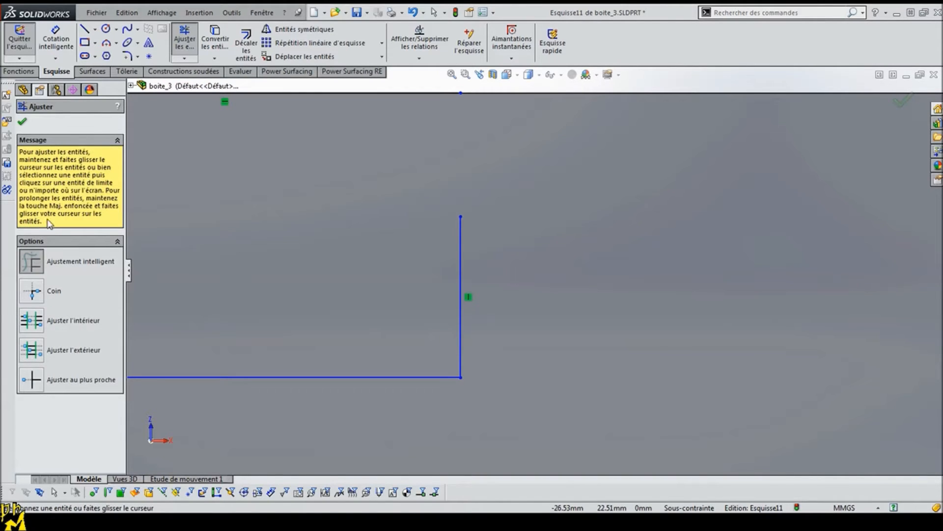
{"action": "left_click", "coordinate": [32, 290]}
{"action": "left_click", "coordinate": [462, 257]}
{"action": "left_click", "coordinate": [421, 93]}
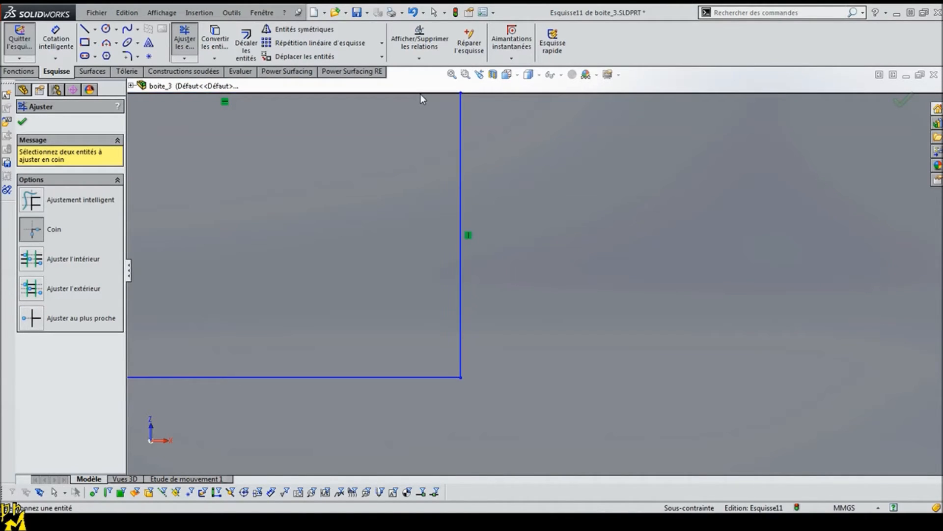
{"action": "scroll", "coordinate": [376, 230], "scroll_direction": "up", "scroll_amount": 5}
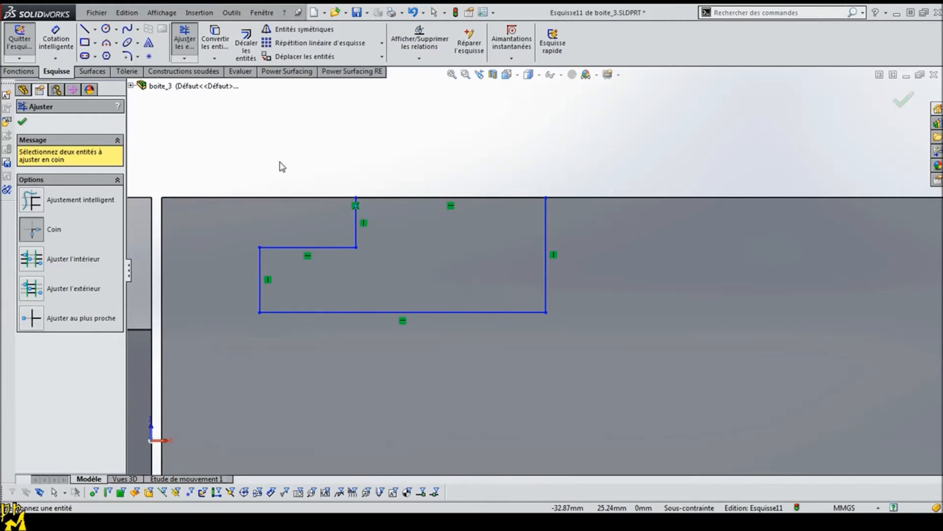
{"action": "key", "text": "Escape"}
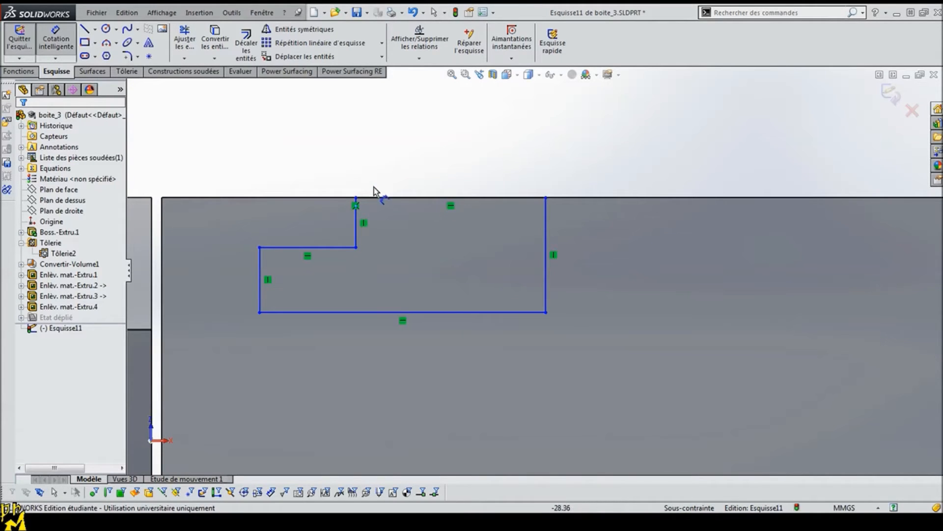
Step: Dimension the profile's opening along the wall's upper edge to 5 mm
{"action": "left_click", "coordinate": [396, 183]}
{"action": "left_click", "coordinate": [431, 147]}
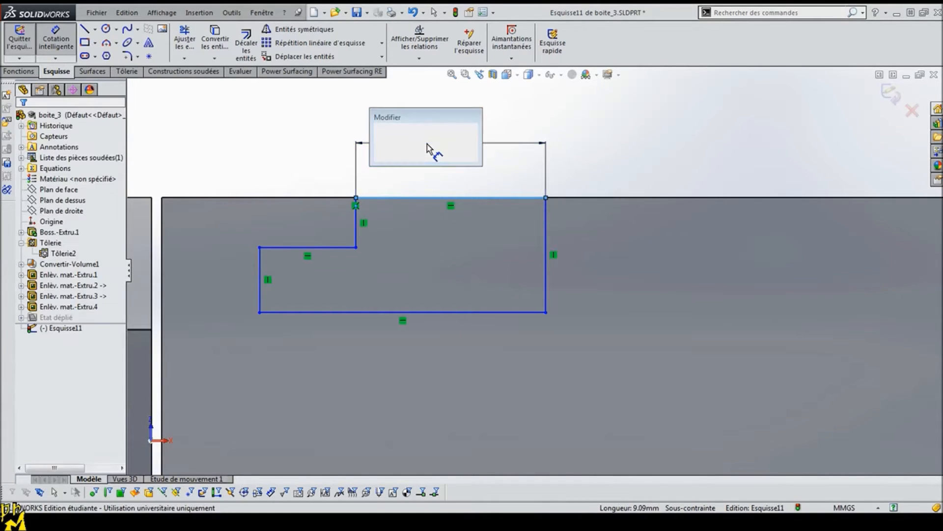
{"action": "type", "text": "5"}
{"action": "key", "text": "Return"}
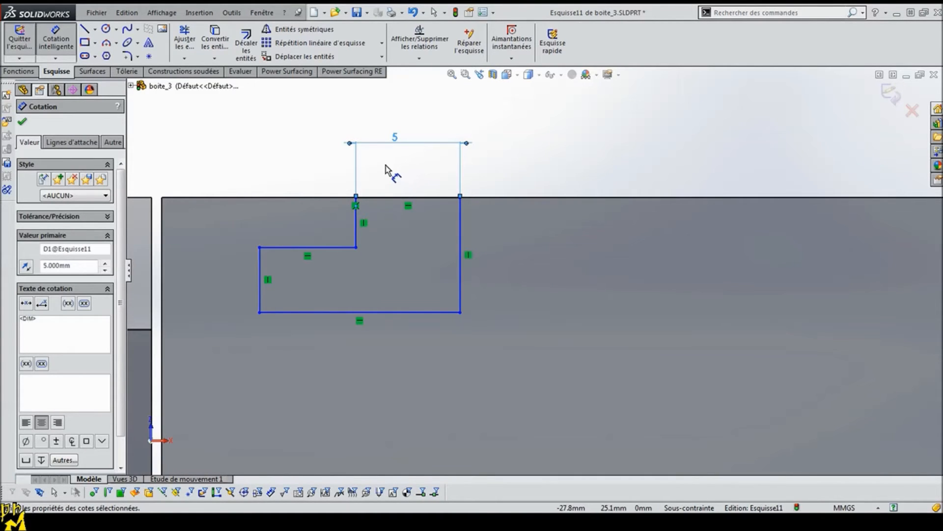
{"action": "key", "text": "Escape"}
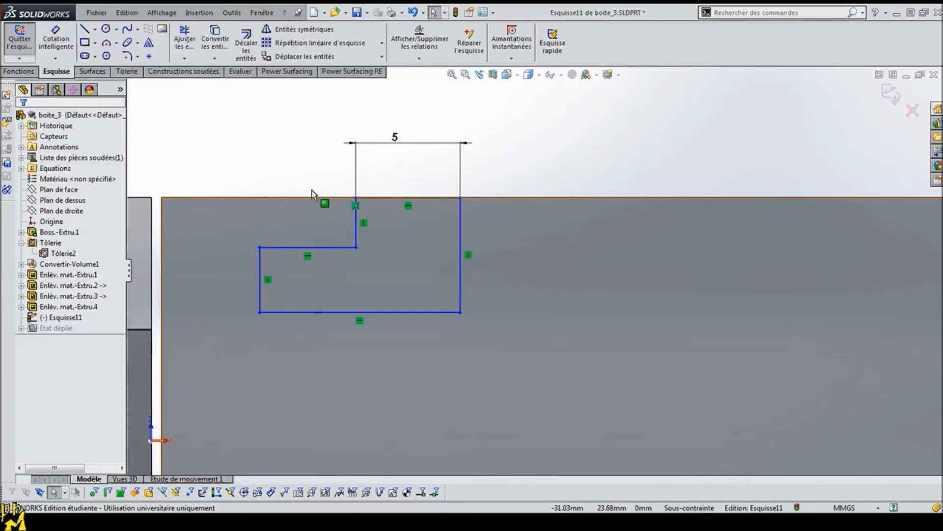
Step: Dimension the step line 1 mm below the wall's upper edge and set the slot's height beneath it to 1.7 mm
{"action": "left_click", "coordinate": [331, 248]}
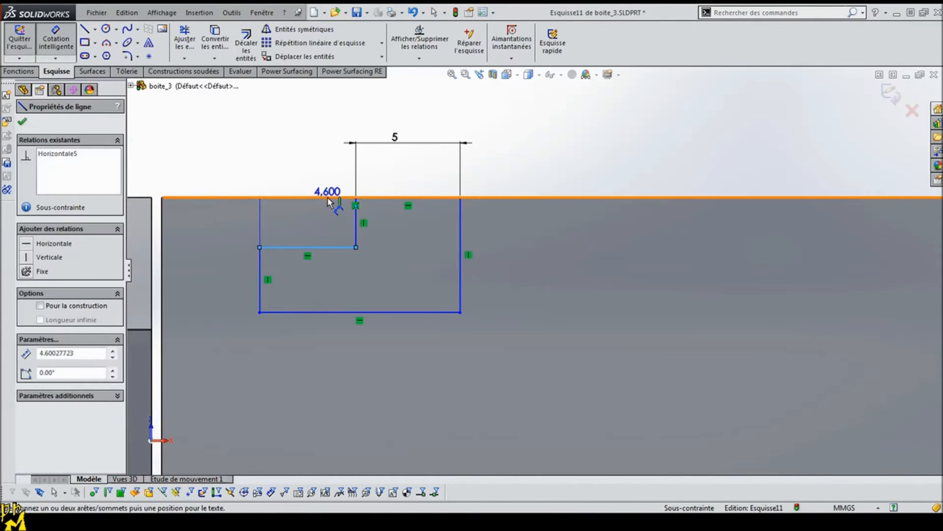
{"action": "left_click", "coordinate": [326, 197]}
{"action": "left_click", "coordinate": [318, 158]}
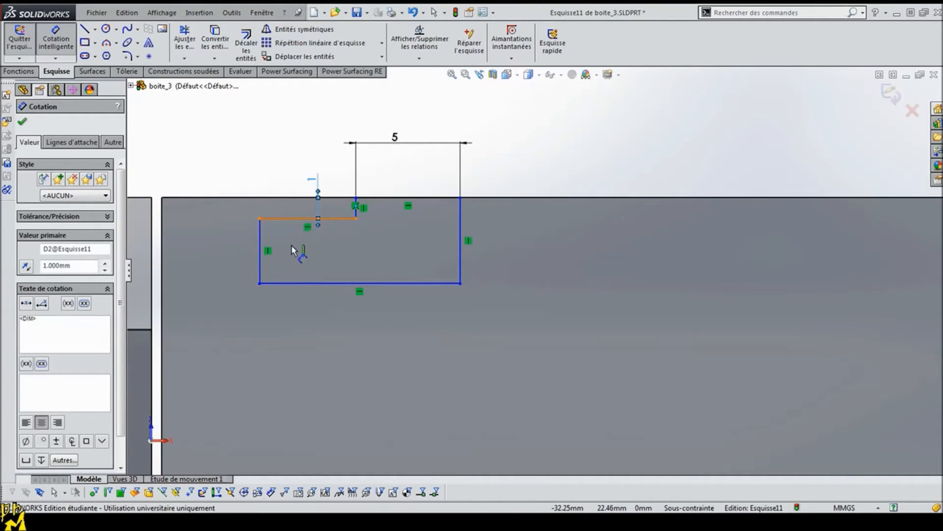
{"action": "left_click", "coordinate": [302, 220]}
{"action": "left_click", "coordinate": [300, 284]}
{"action": "left_click", "coordinate": [219, 270]}
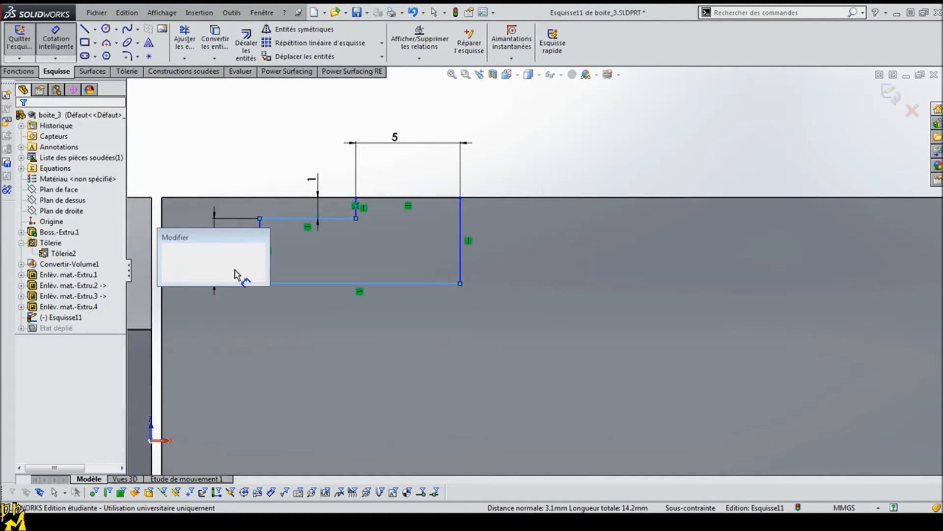
{"action": "type", "text": "1.7"}
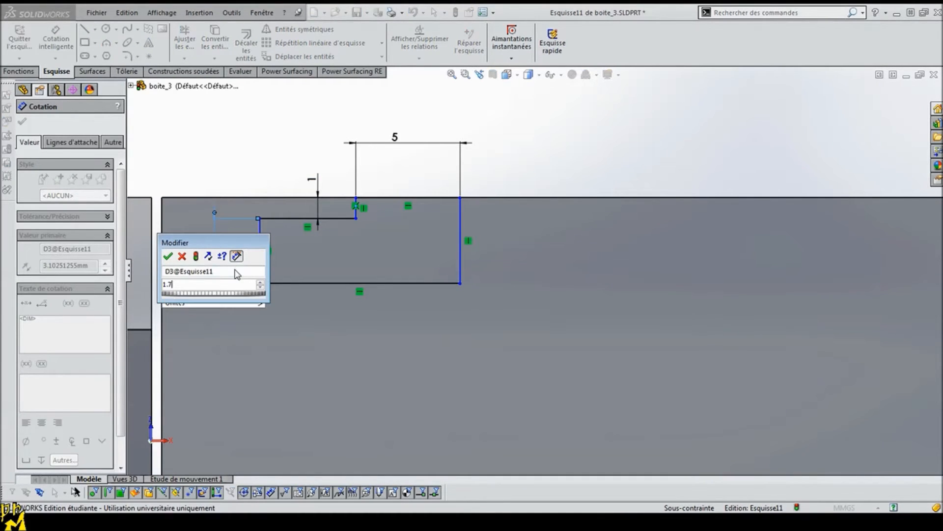
{"action": "key", "text": "Return"}
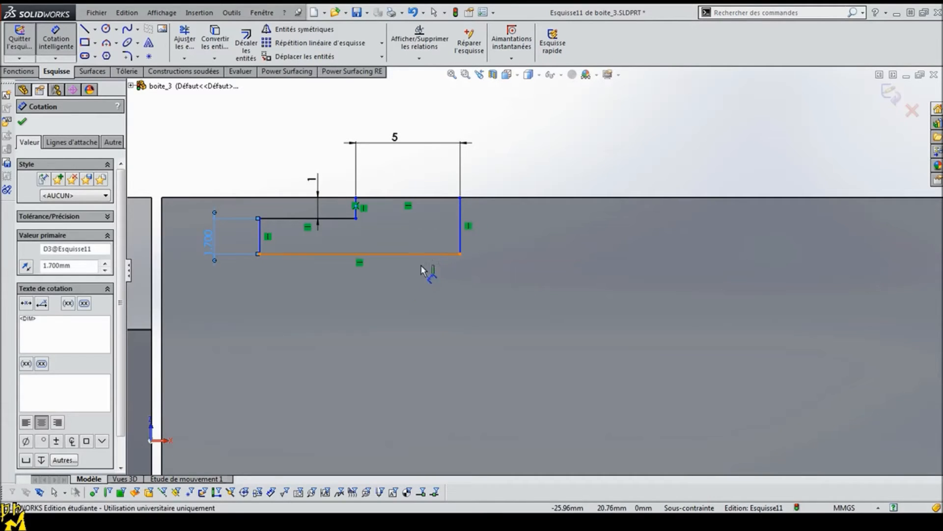
Step: Set the overall width of the profile's lower line to 10 mm
{"action": "left_click", "coordinate": [428, 255]}
{"action": "left_click", "coordinate": [399, 318]}
{"action": "type", "text": "10"}
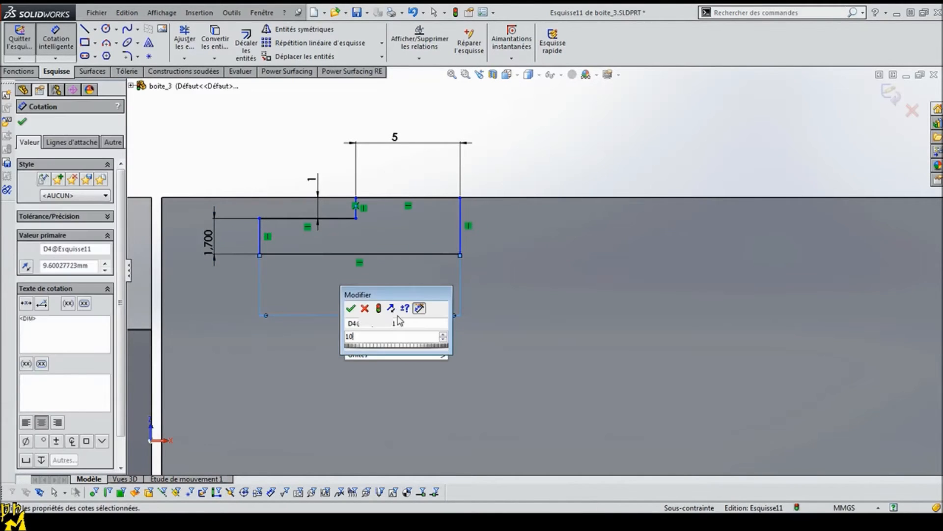
{"action": "key", "text": "Return"}
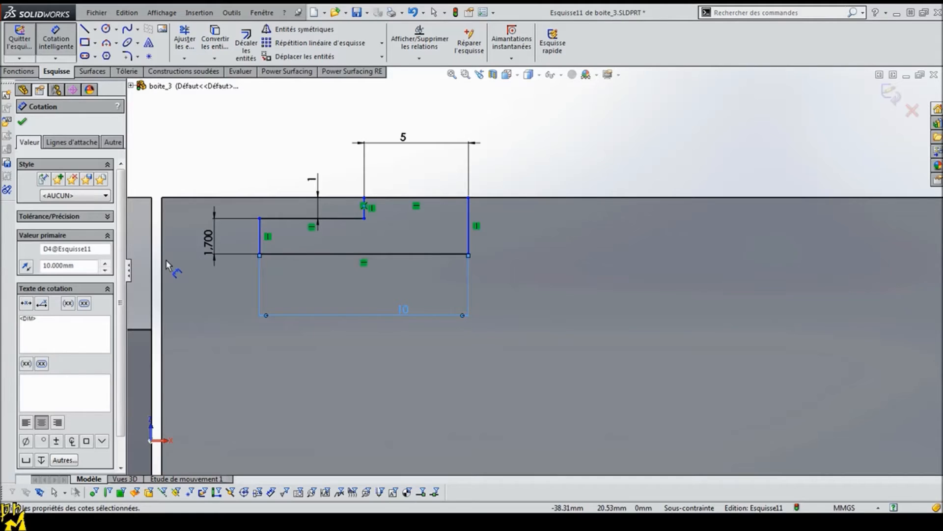
Step: Dimension the profile's short vertical side 12 mm from the nearest side edge of the wall
{"action": "scroll", "coordinate": [171, 288], "scroll_direction": "up", "scroll_amount": 1}
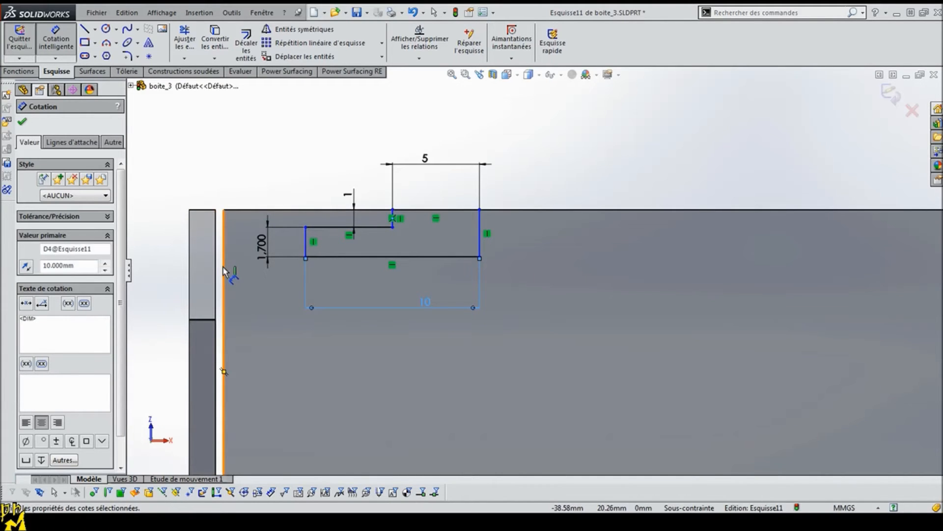
{"action": "middle_click_drag", "start_coordinate": [224, 271], "coordinate": [237, 264]}
{"action": "left_click", "coordinate": [225, 237]}
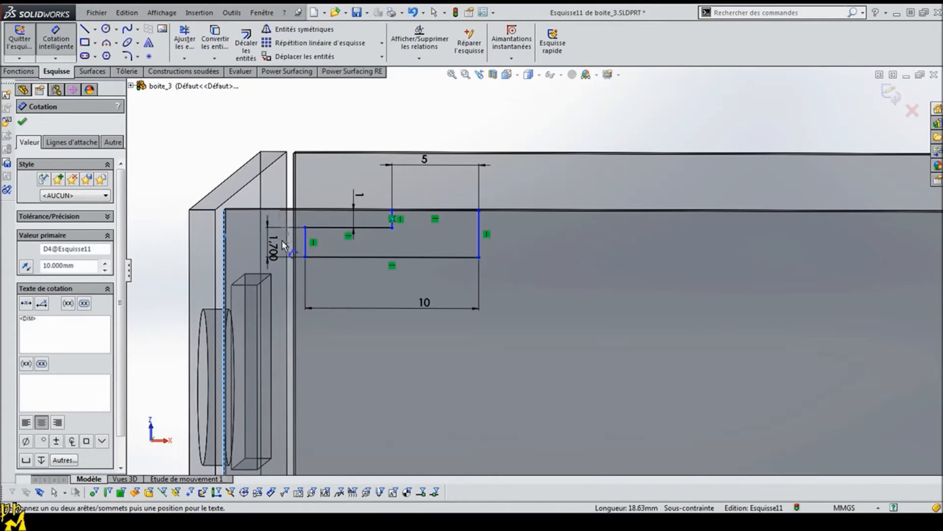
{"action": "left_click", "coordinate": [303, 240]}
{"action": "left_click", "coordinate": [294, 114]}
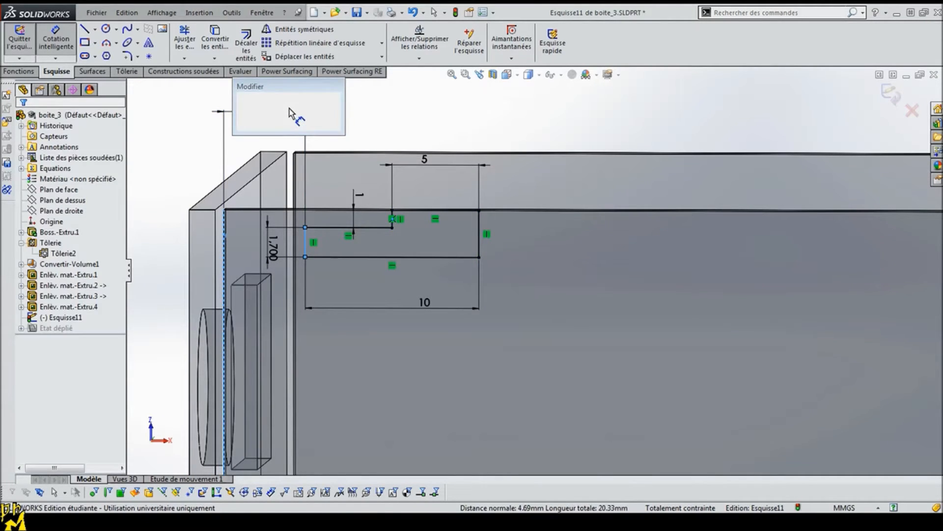
{"action": "type", "text": "12"}
{"action": "key", "text": "Return"}
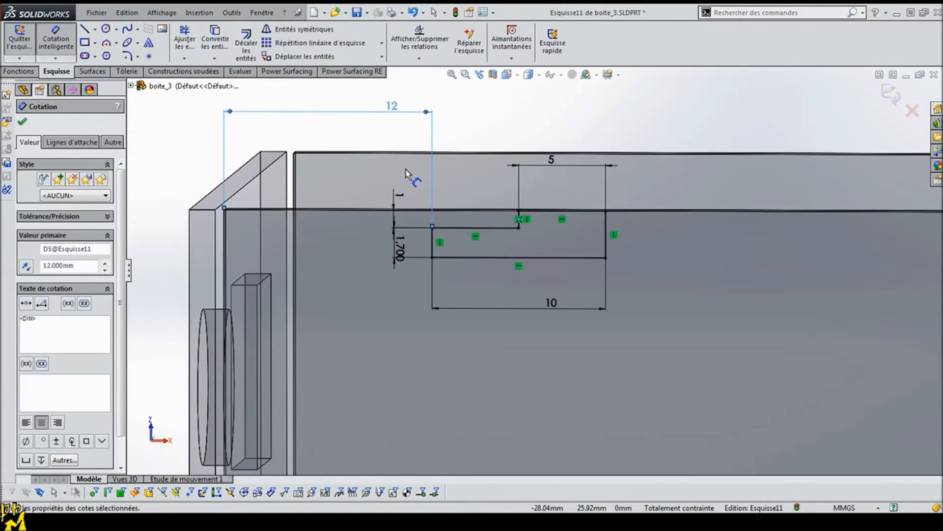
{"action": "left_click", "coordinate": [22, 122]}
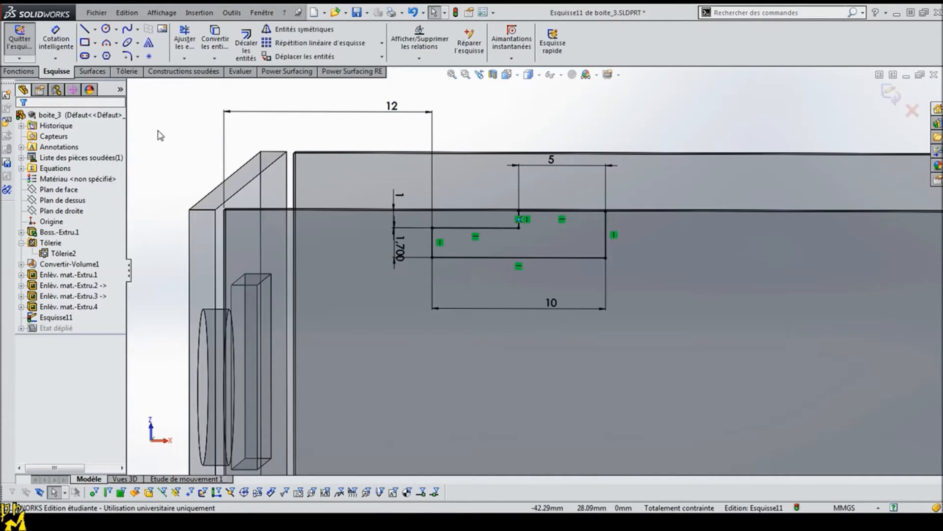
Step: Cut the L-shaped profile through the wall with a blind extruded cut linked to the sheet thickness
{"action": "scroll", "coordinate": [176, 141], "scroll_direction": "up", "scroll_amount": 3}
{"action": "left_click", "coordinate": [27, 73]}
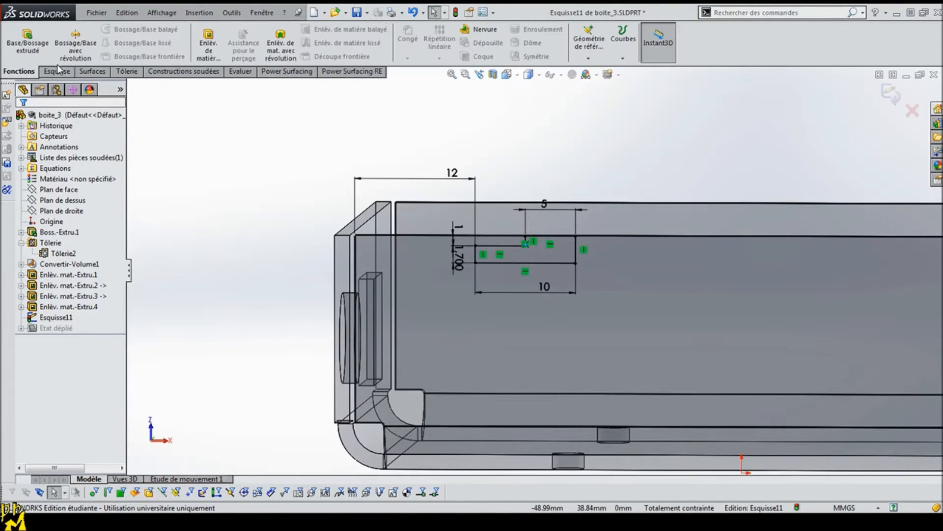
{"action": "left_click", "coordinate": [210, 46]}
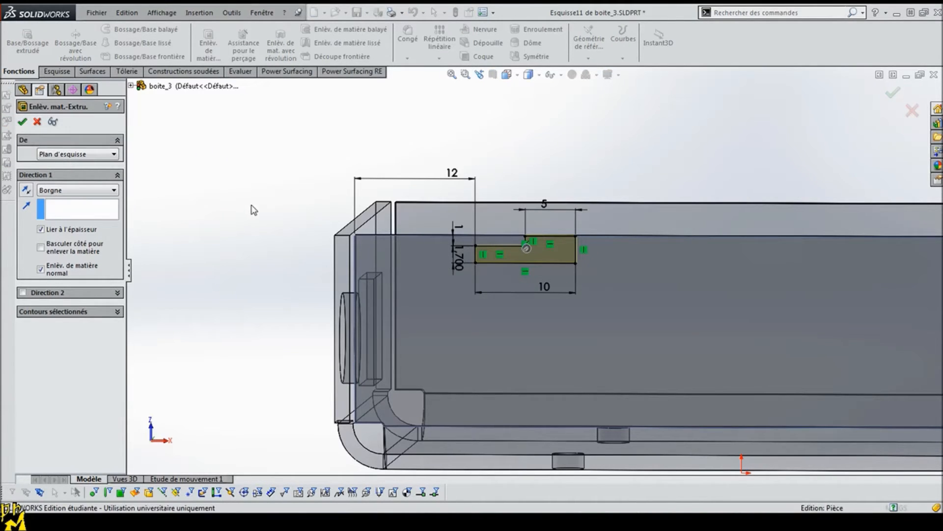
{"action": "key", "text": "Return"}
Step: Set up a linear pattern along the upper edge of the notched side wall with 40 mm spacing and 2 instances
{"action": "middle_click_drag", "start_coordinate": [249, 183], "coordinate": [311, 198]}
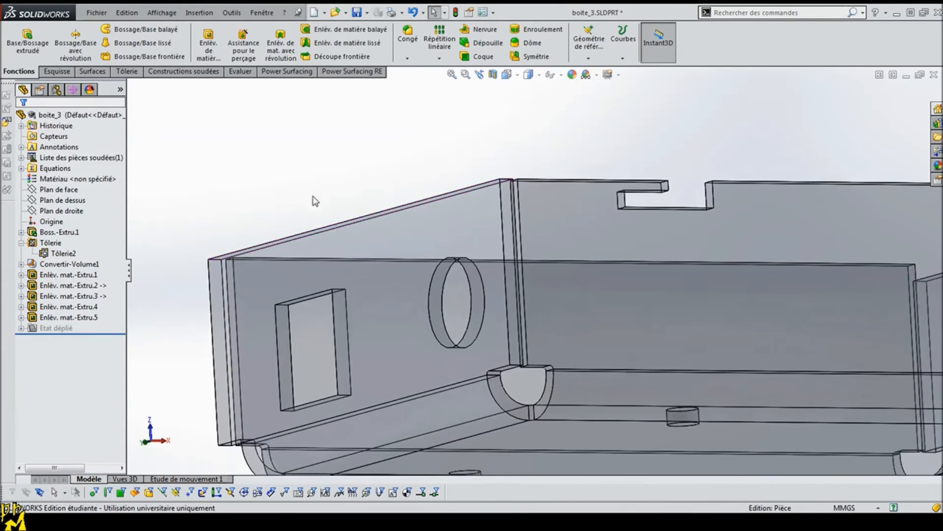
{"action": "scroll", "coordinate": [625, 246], "scroll_direction": "up", "scroll_amount": 4}
{"action": "middle_click_drag", "start_coordinate": [627, 247], "coordinate": [644, 283]}
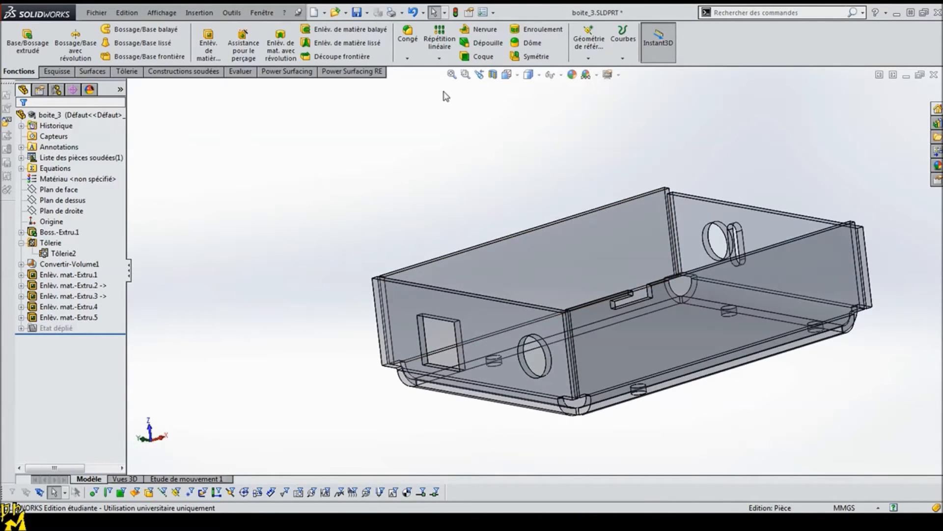
{"action": "left_click", "coordinate": [439, 36]}
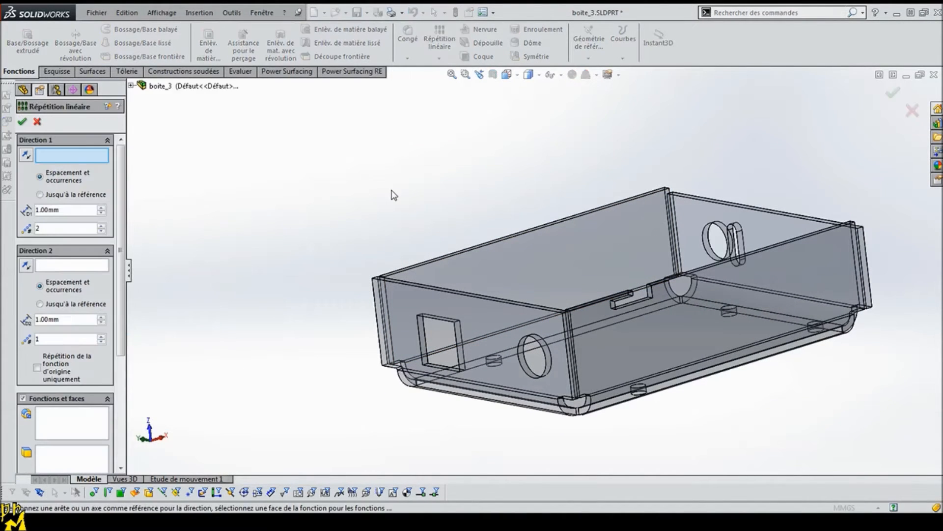
{"action": "left_click", "coordinate": [769, 248]}
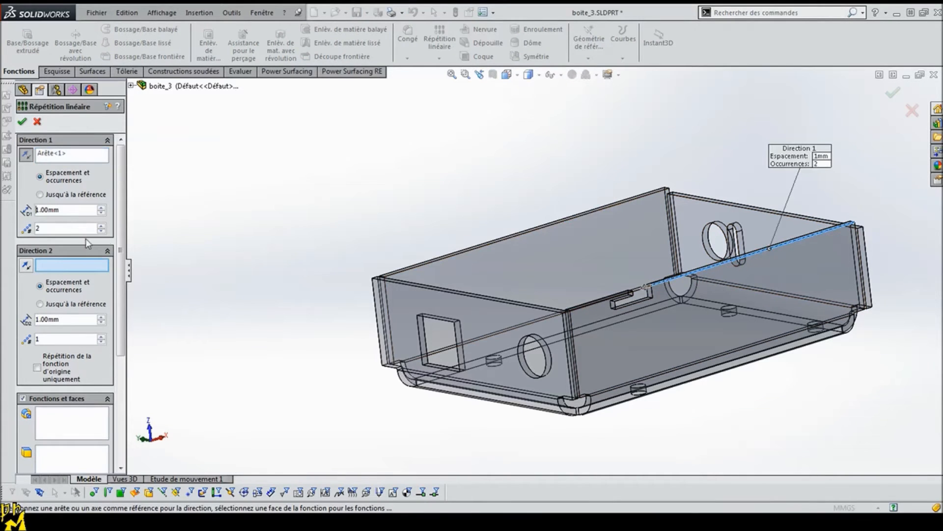
{"action": "left_click_drag", "start_coordinate": [7, 212], "coordinate": [6, 211]}
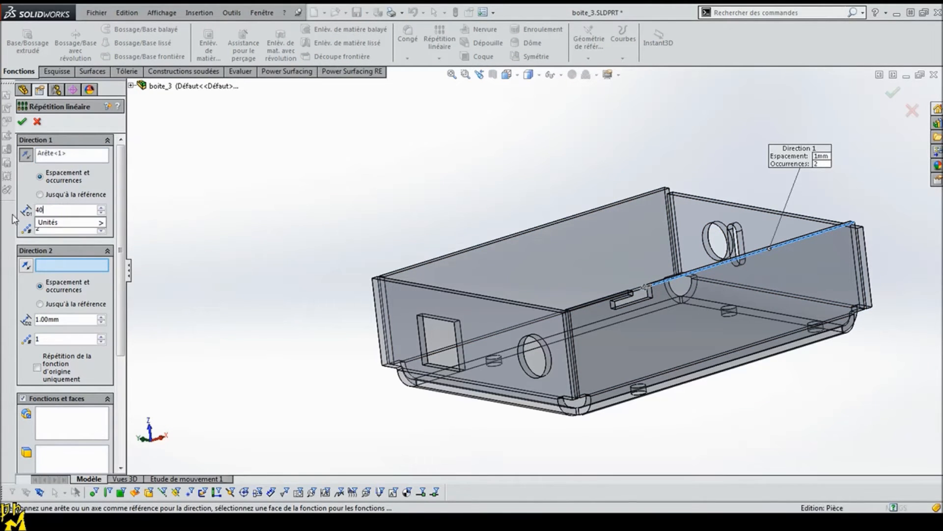
{"action": "type", "text": "40"}
{"action": "key", "text": "Return"}
Step: Use the L-shaped notch cut as the patterned feature and reverse the direction so the copy lands on the same wall
{"action": "left_click", "coordinate": [69, 422]}
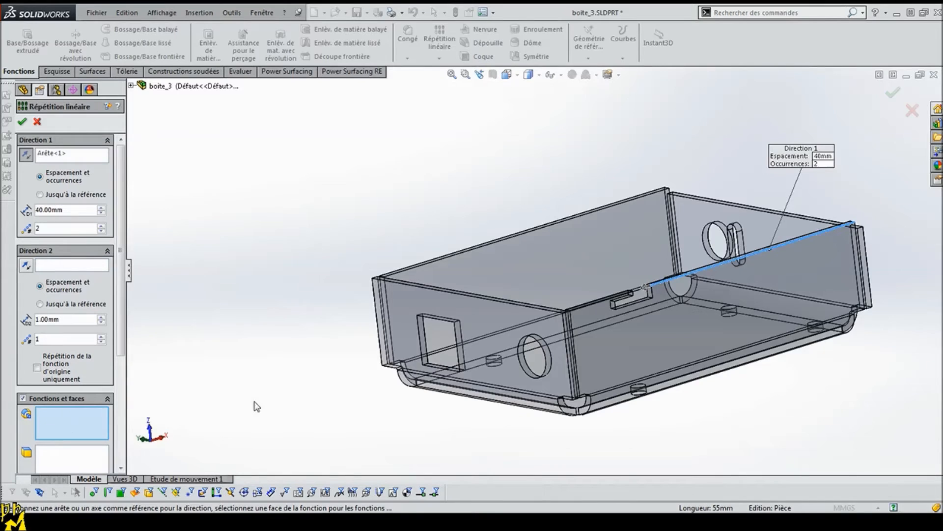
{"action": "scroll", "coordinate": [646, 310], "scroll_direction": "down", "scroll_amount": 4}
{"action": "left_click", "coordinate": [700, 261]}
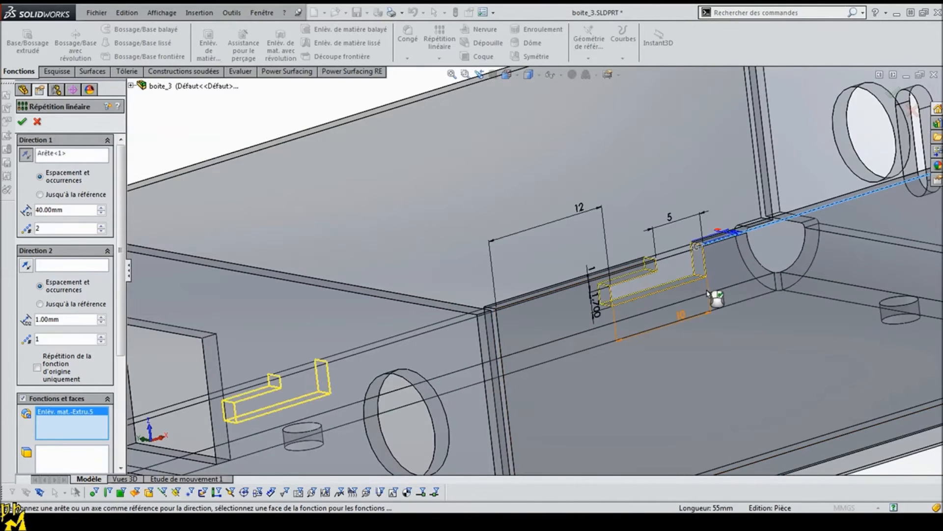
{"action": "scroll", "coordinate": [608, 341], "scroll_direction": "up", "scroll_amount": 6}
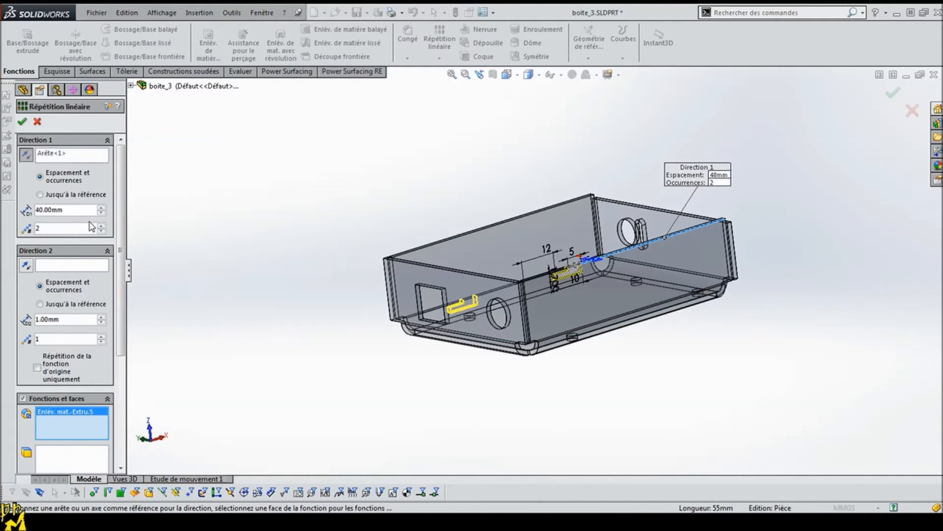
{"action": "mouse_move", "coordinate": [238, 174]}
{"action": "middle_mouse_down"}
{"action": "mouse_move", "coordinate": [238, 163]}
{"action": "mouse_move", "coordinate": [240, 193]}
{"action": "middle_mouse_up"}
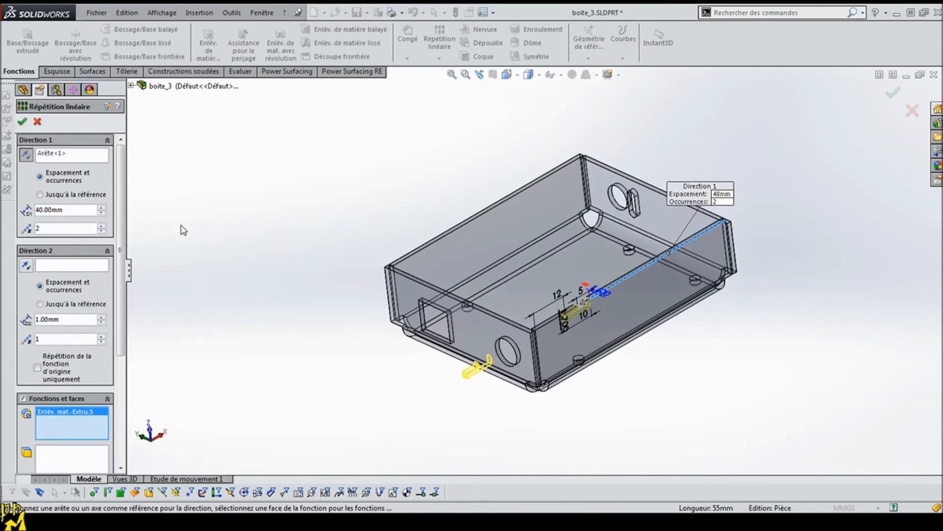
{"action": "left_click", "coordinate": [26, 156]}
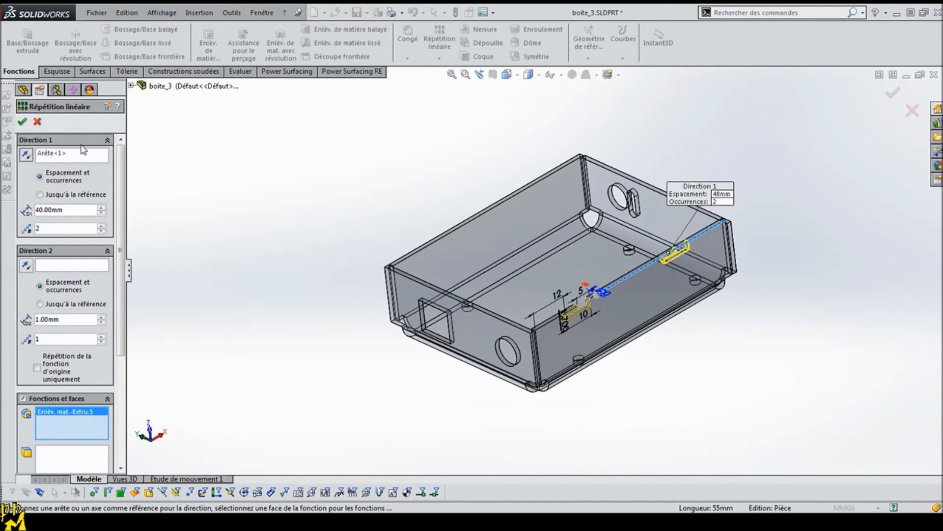
{"action": "left_click", "coordinate": [23, 123]}
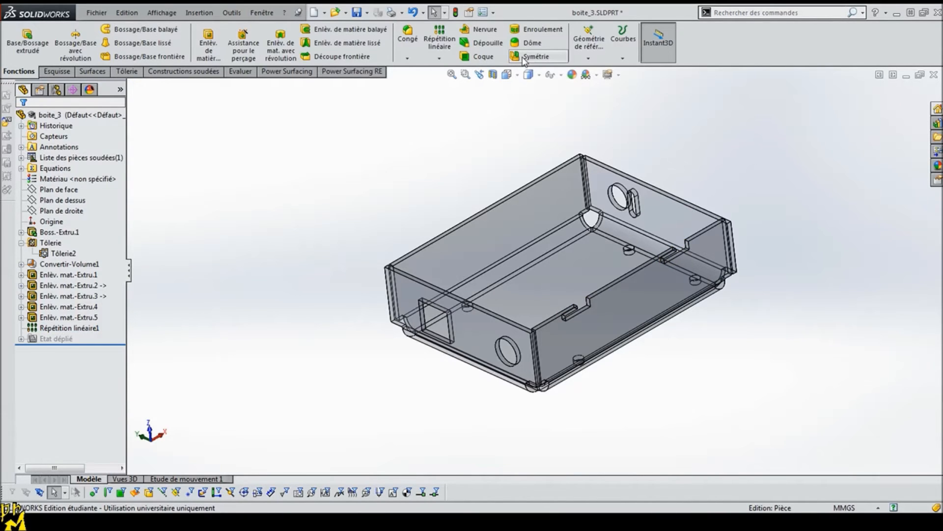
Step: Mirror the L-shaped notch cut and its linear pattern about the Plan de dessus onto the opposite side wall
{"action": "left_click", "coordinate": [523, 58]}
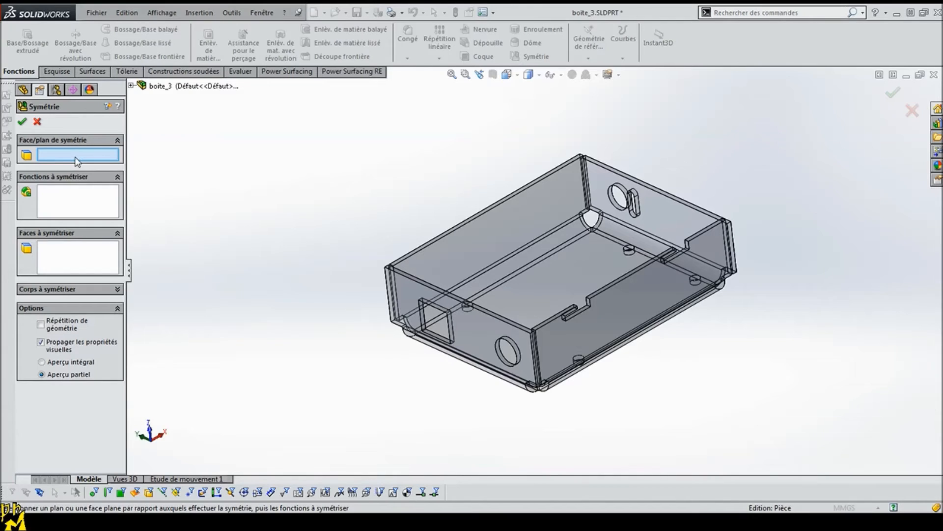
{"action": "left_click", "coordinate": [131, 86]}
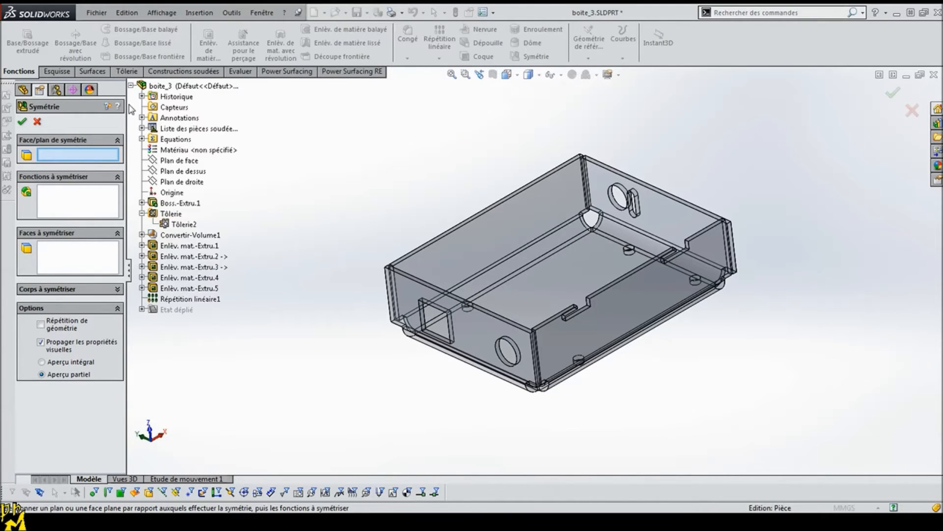
{"action": "left_click", "coordinate": [176, 172]}
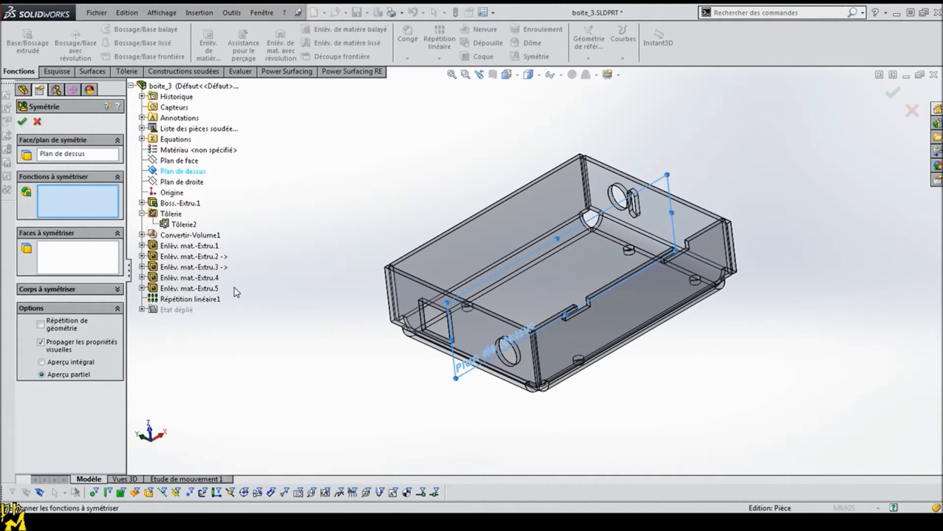
{"action": "left_click", "coordinate": [183, 289]}
{"action": "left_click", "coordinate": [187, 299]}
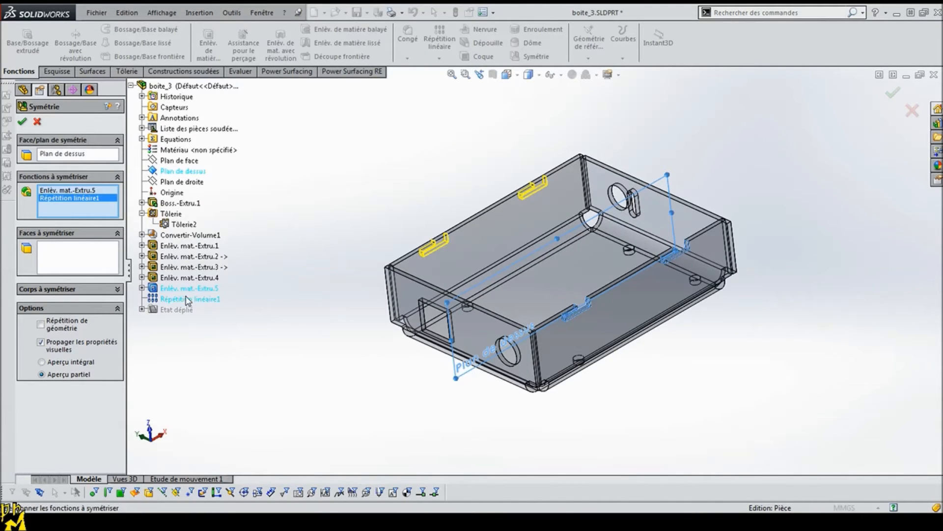
{"action": "left_click", "coordinate": [21, 121]}
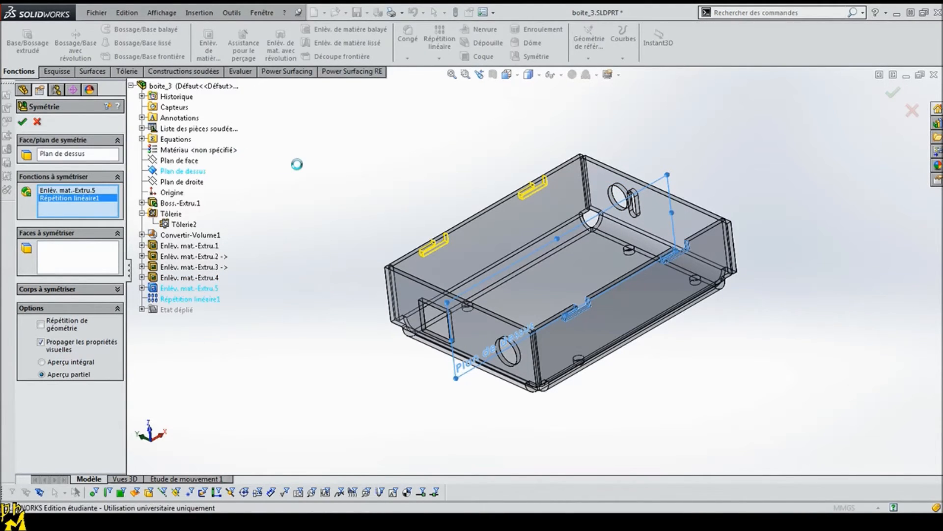
{"action": "middle_click_drag", "start_coordinate": [288, 208], "coordinate": [379, 213]}
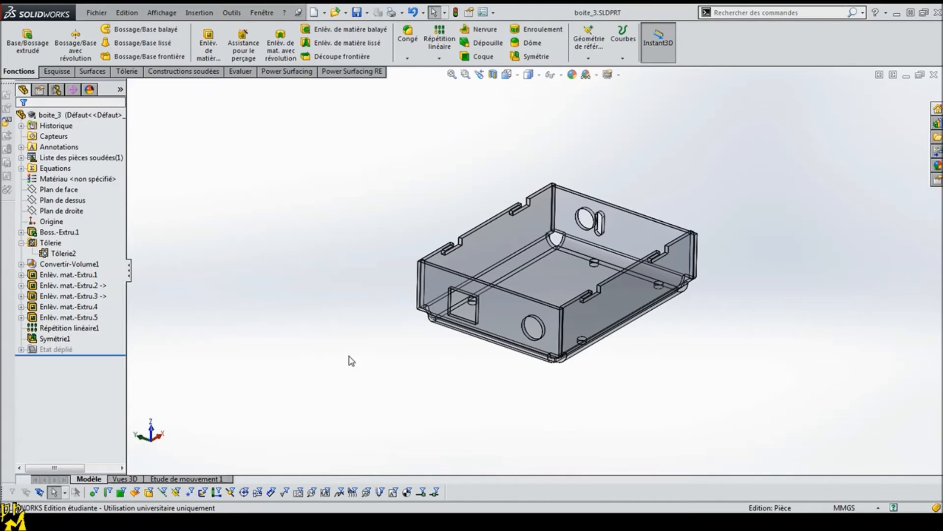
{"action": "middle_click_drag", "start_coordinate": [352, 355], "coordinate": [386, 316]}
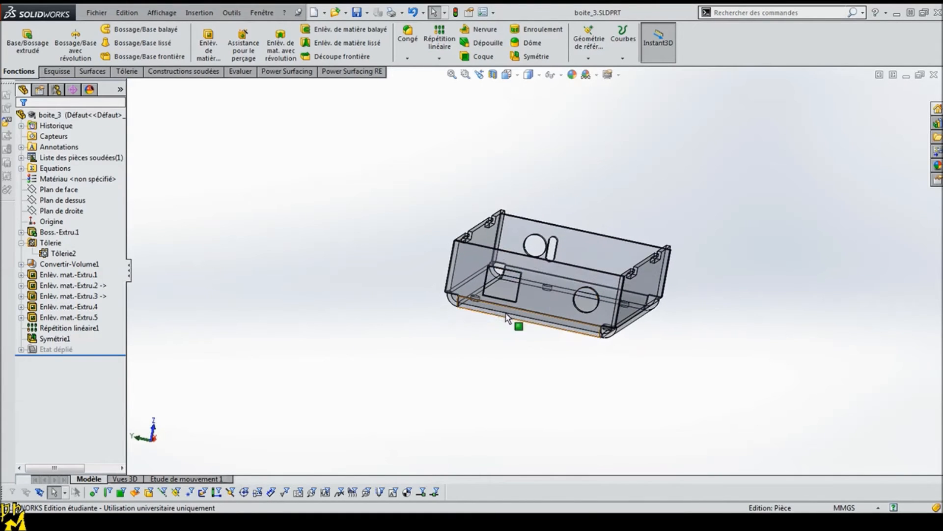
{"action": "middle_click_drag", "start_coordinate": [551, 294], "coordinate": [469, 268]}
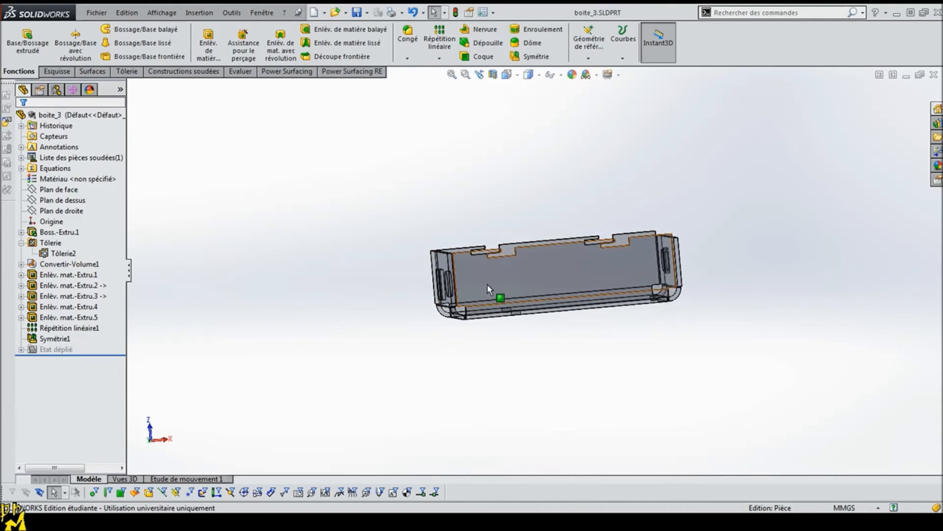
{"action": "middle_click_drag", "start_coordinate": [410, 259], "coordinate": [436, 284]}
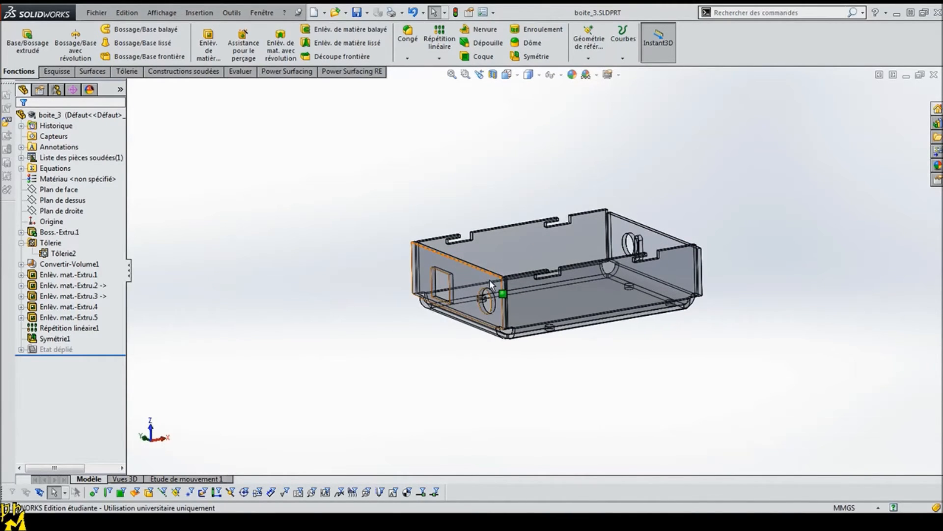
{"action": "middle_click_drag", "start_coordinate": [348, 333], "coordinate": [374, 332]}
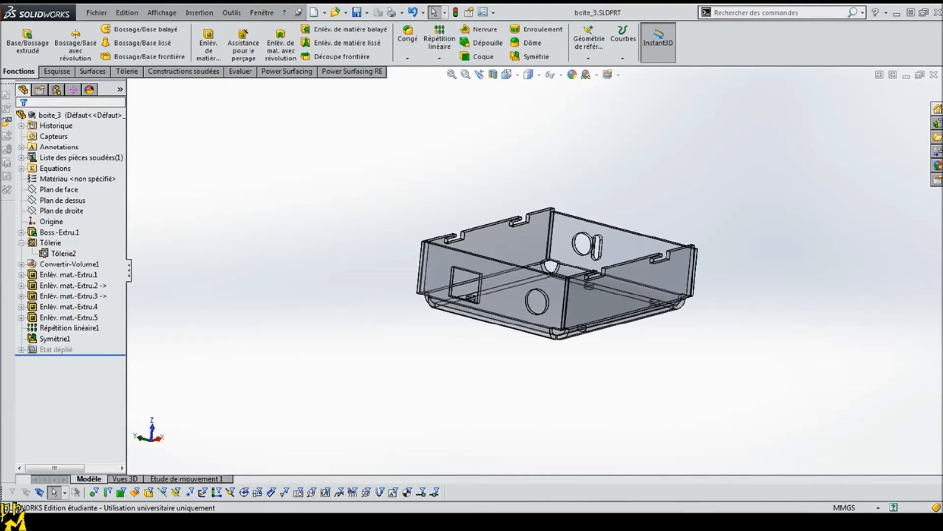
Step: Switch to the boitier assembly, edit boite_3 in context, and start a sketch on the end wall face containing the connector openings
{"action": "left_click", "coordinate": [251, 443]}
{"action": "middle_click_drag", "start_coordinate": [448, 346], "coordinate": [523, 397]}
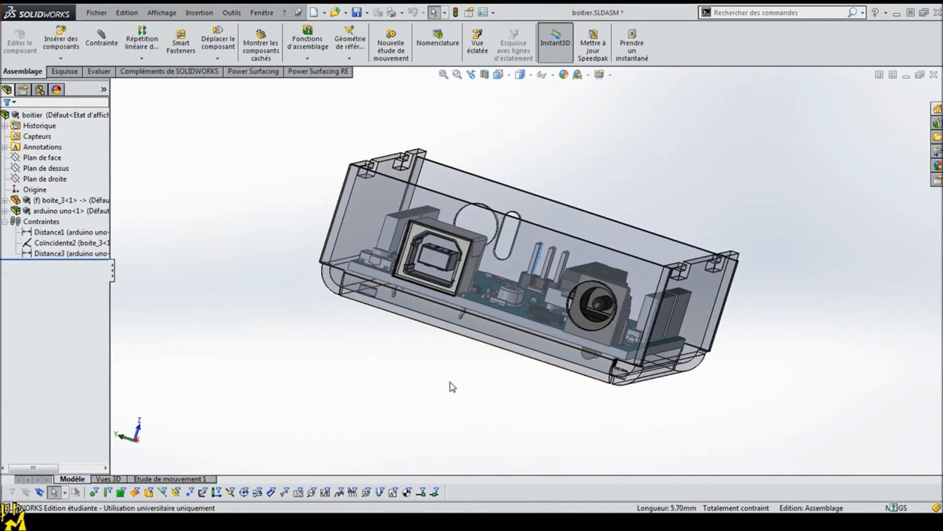
{"action": "middle_click_drag", "start_coordinate": [343, 373], "coordinate": [357, 304]}
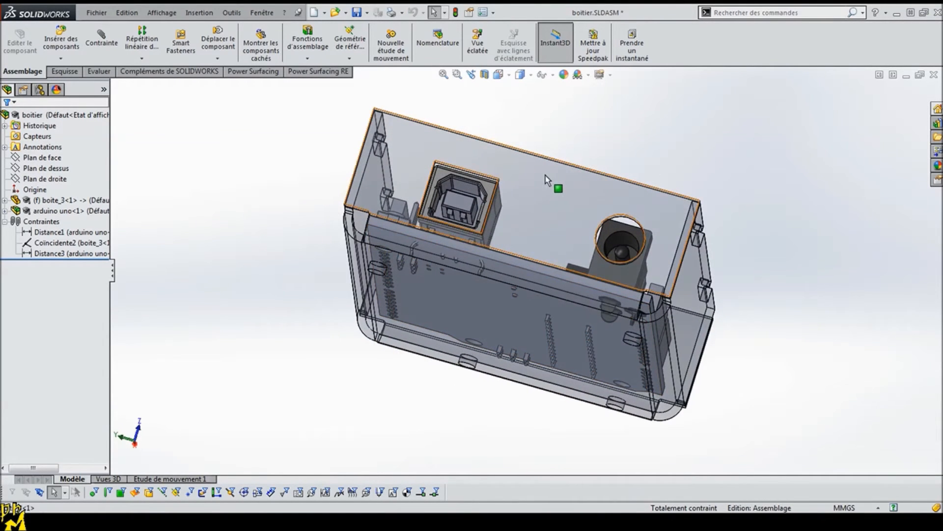
{"action": "left_click", "coordinate": [548, 180]}
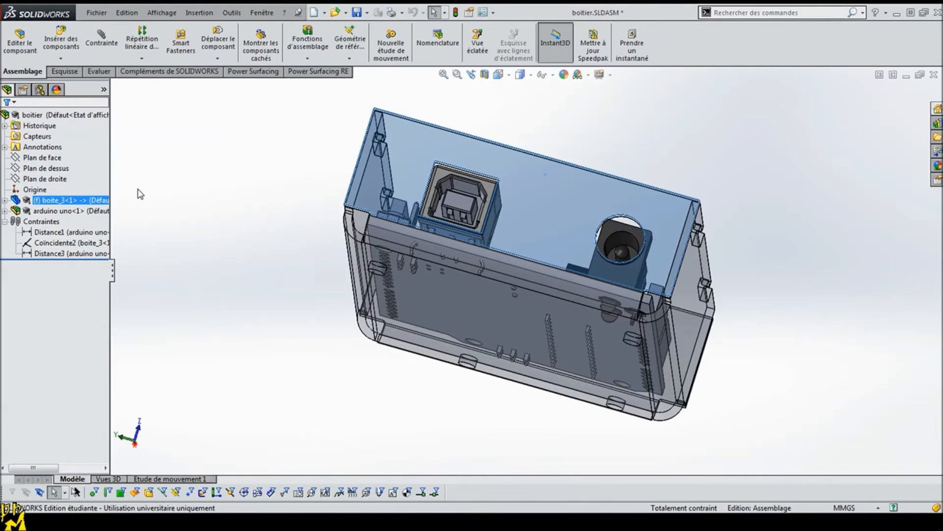
{"action": "left_click", "coordinate": [19, 44]}
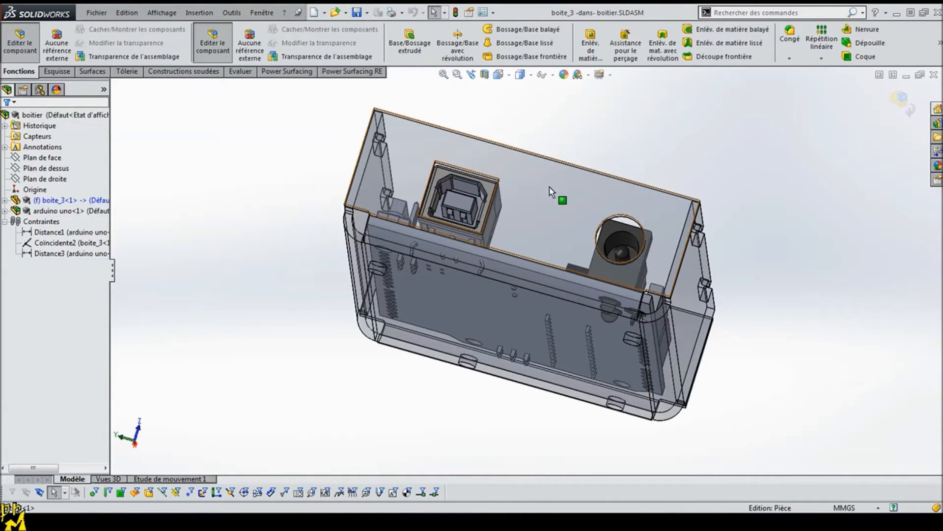
{"action": "right_click", "coordinate": [550, 194]}
{"action": "left_click", "coordinate": [571, 123]}
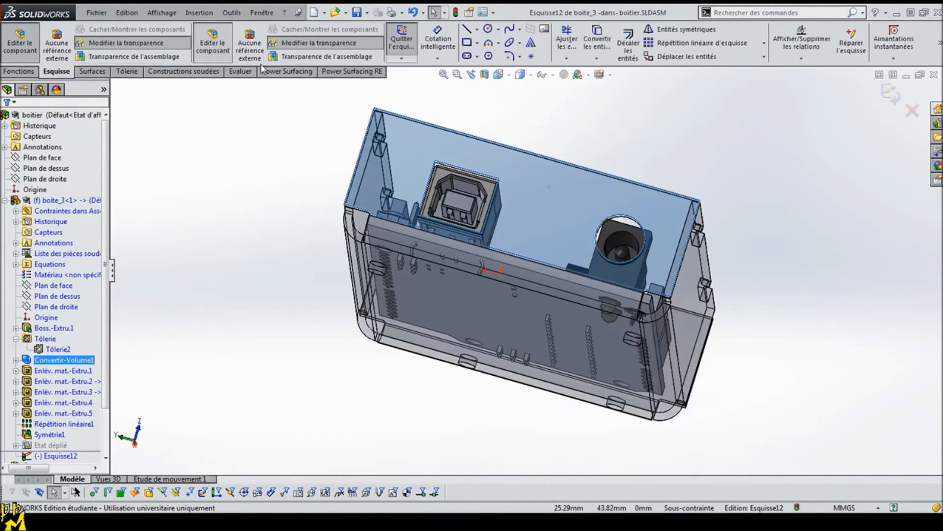
Step: Draw a centerline about 19 mm long between the two connector openings, from the wall's upper edge to its lower edge
{"action": "left_click", "coordinate": [477, 30]}
{"action": "left_click", "coordinate": [475, 51]}
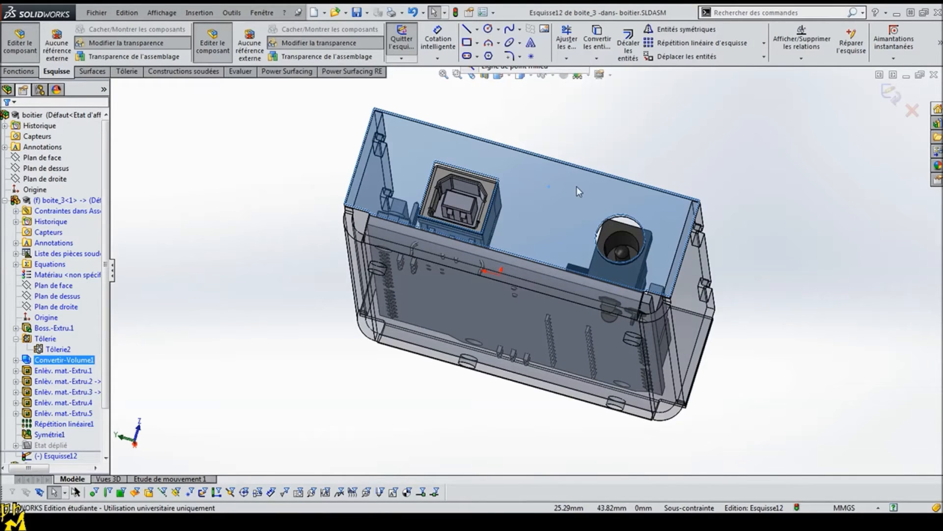
{"action": "middle_click_drag", "start_coordinate": [562, 189], "coordinate": [573, 134]}
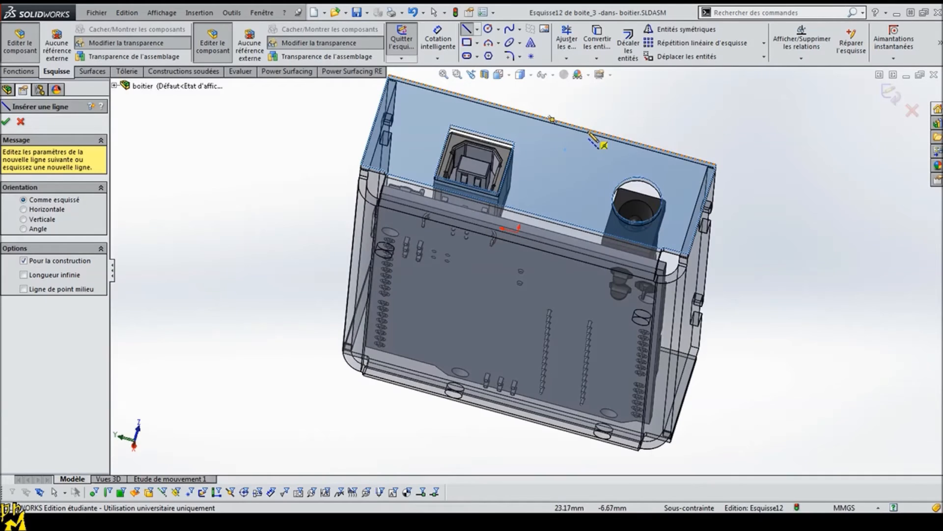
{"action": "left_click", "coordinate": [582, 129]}
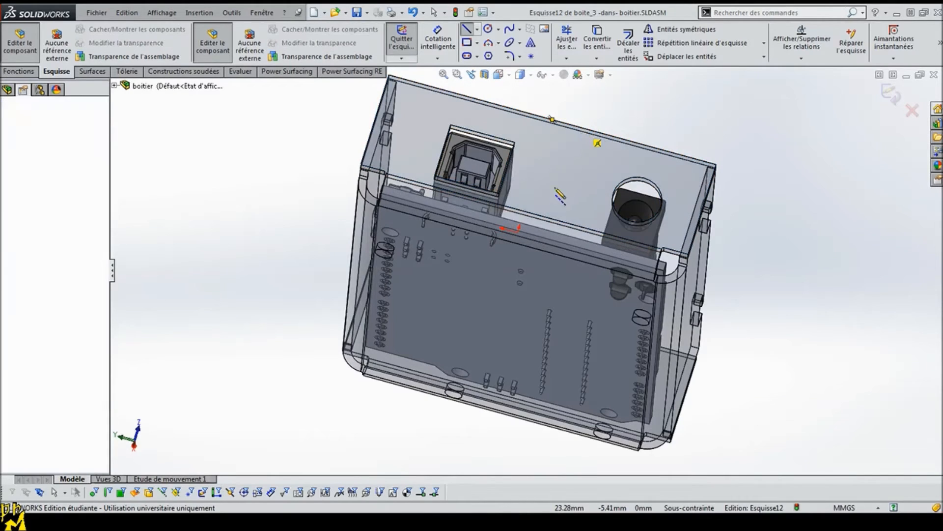
{"action": "left_click", "coordinate": [553, 221]}
{"action": "key", "text": "Escape"}
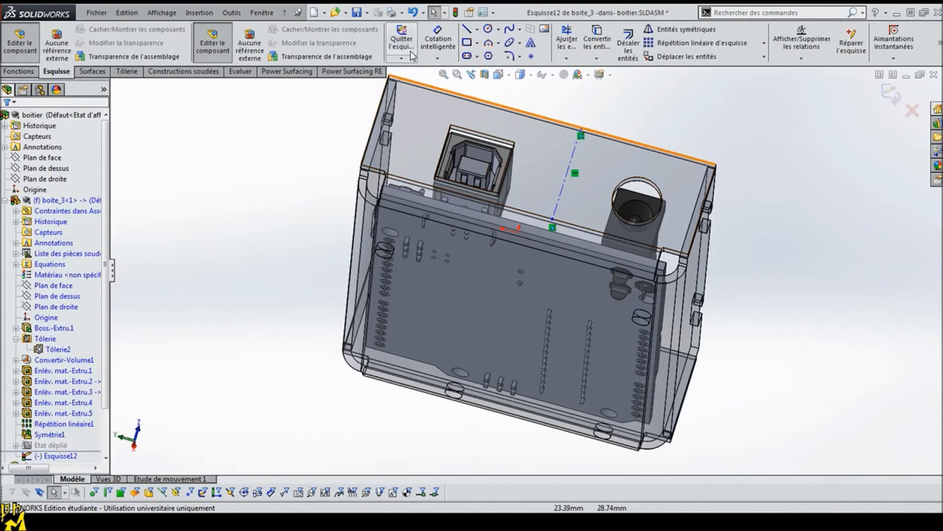
Step: Sketch two narrow rectangles down from the wall's upper edge, one on each side of the centerline, the first about 10 by 1.8 mm
{"action": "left_click", "coordinate": [467, 44]}
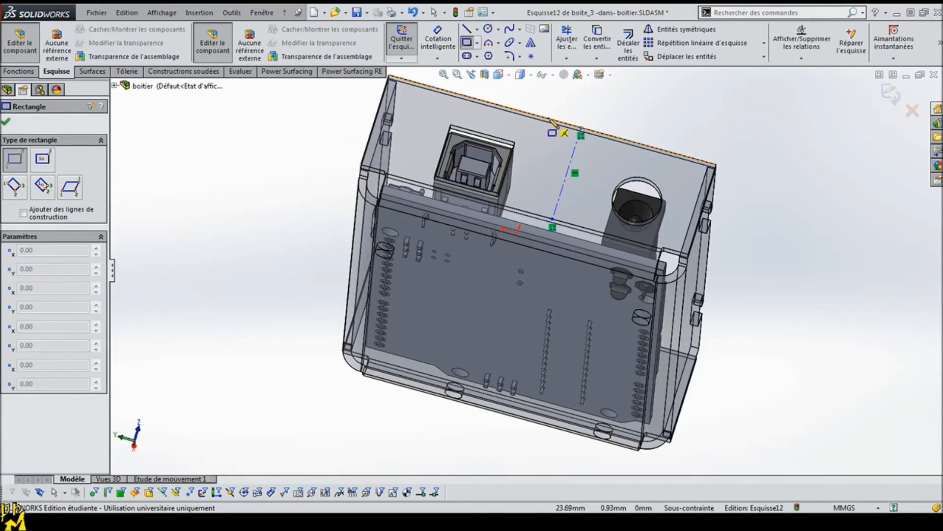
{"action": "left_click", "coordinate": [548, 119]}
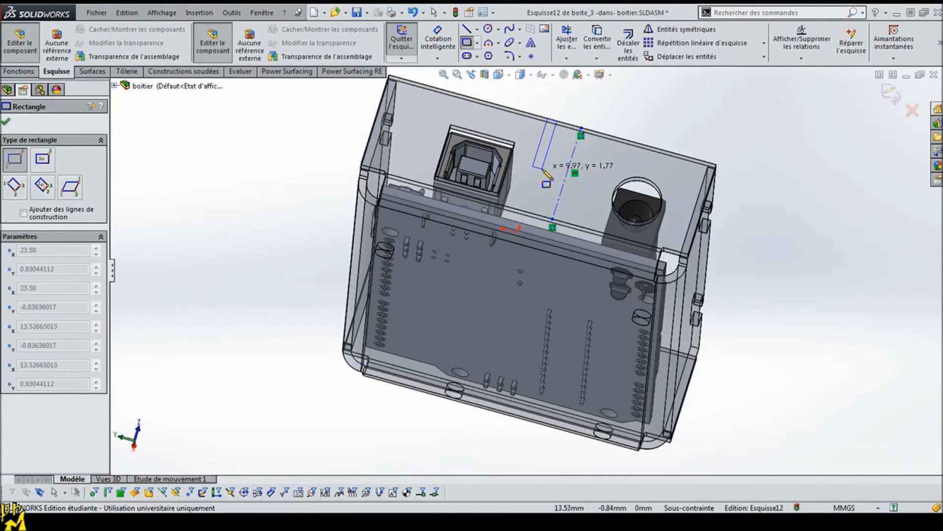
{"action": "left_click", "coordinate": [543, 169]}
{"action": "left_click", "coordinate": [610, 135]}
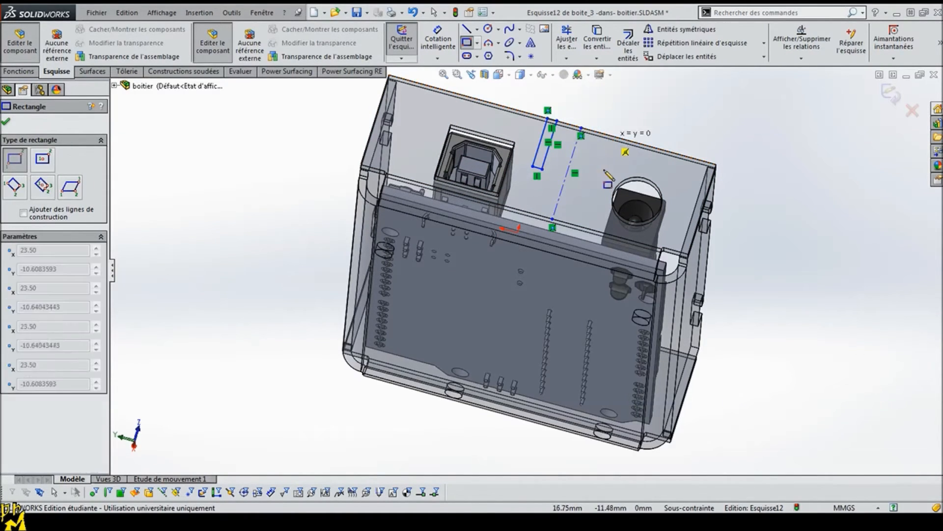
{"action": "left_click", "coordinate": [603, 184]}
{"action": "key", "text": "Escape"}
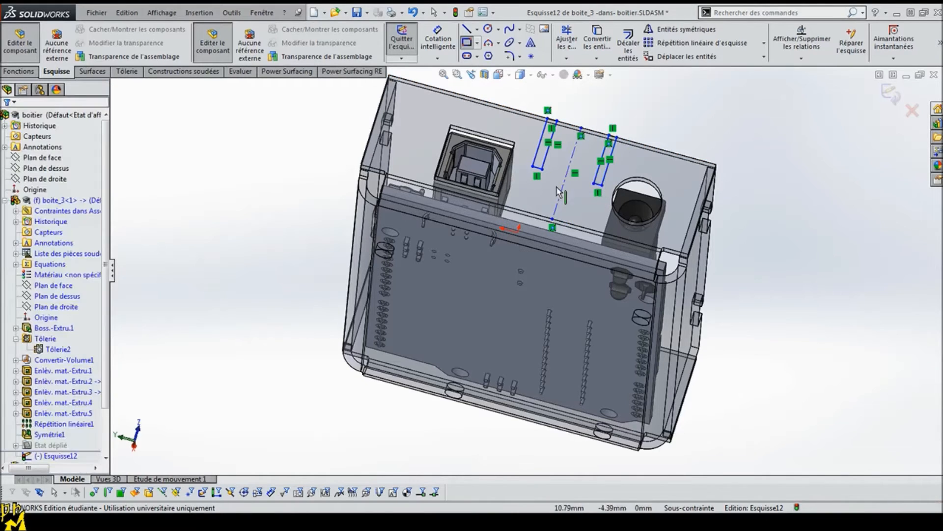
Step: Draw a line about 9.8 mm long between the facing inner sides of the two narrow rectangles, parallel to the wall's upper edge
{"action": "left_click", "coordinate": [466, 42]}
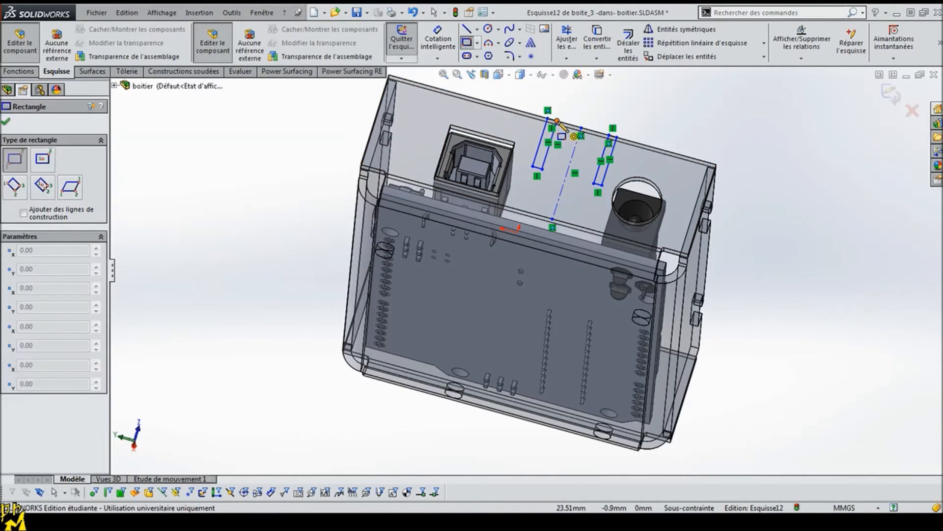
{"action": "key", "text": "l"}
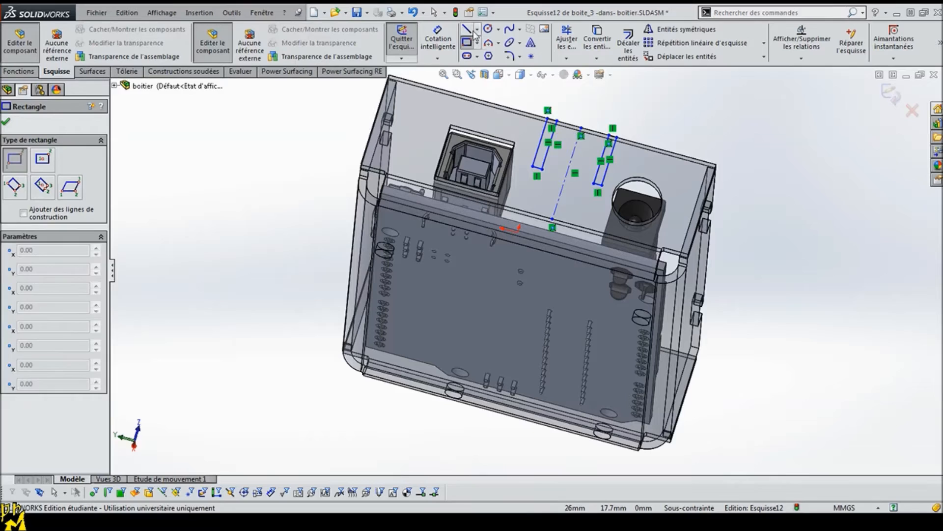
{"action": "left_click", "coordinate": [550, 143]}
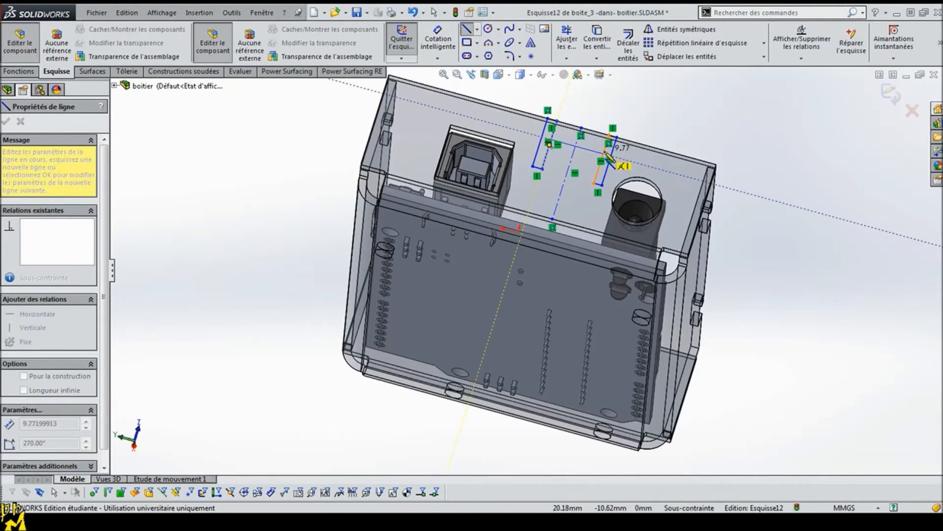
{"action": "left_click", "coordinate": [604, 154]}
{"action": "key", "text": "Escape"}
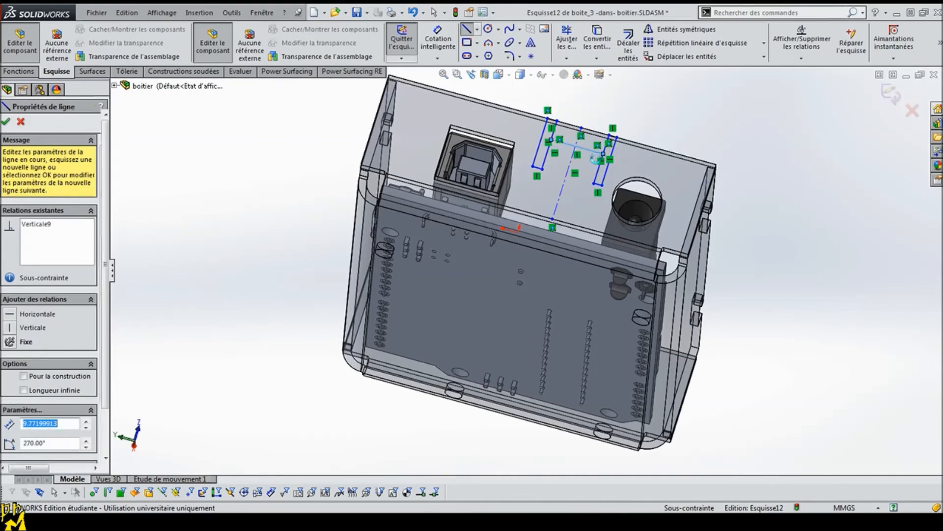
Step: Trim away both rectangles' inner sides above the connecting line, along with their short segments on the wall's upper edge
{"action": "scroll", "coordinate": [484, 97], "scroll_direction": "up", "scroll_amount": 2}
{"action": "scroll", "coordinate": [525, 105], "scroll_direction": "down", "scroll_amount": 6}
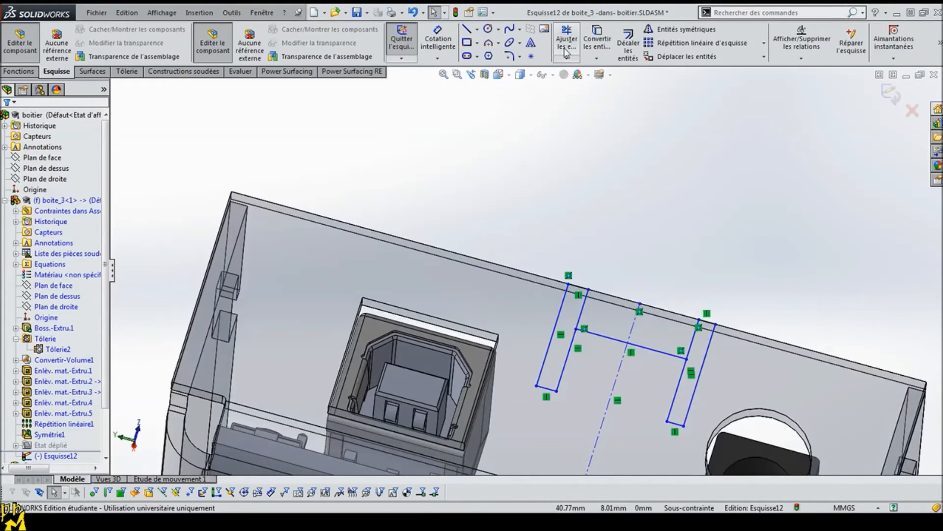
{"action": "left_click", "coordinate": [569, 41]}
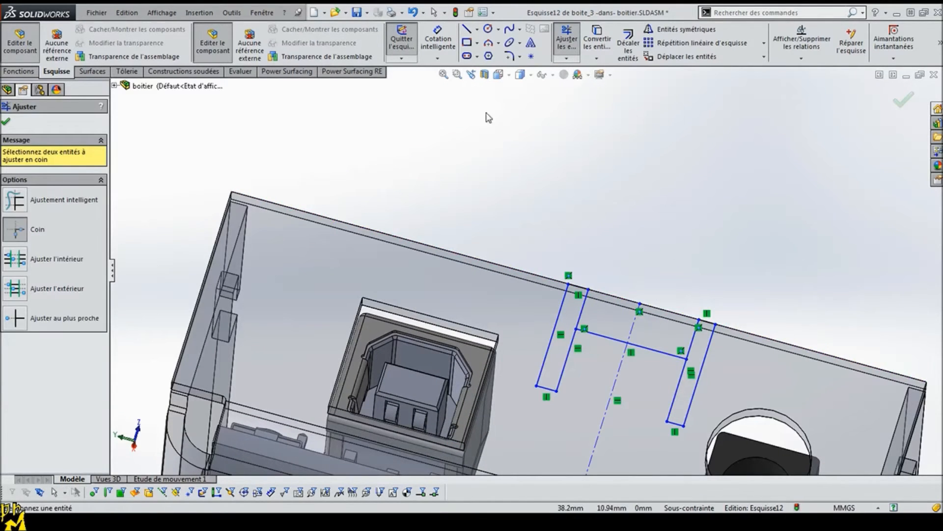
{"action": "left_click", "coordinate": [15, 318]}
{"action": "left_click", "coordinate": [582, 315]}
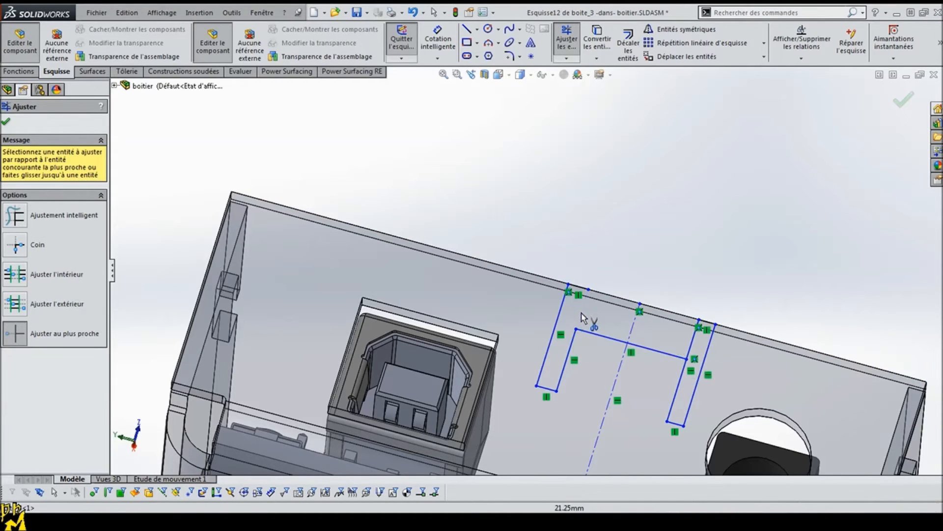
{"action": "left_click", "coordinate": [582, 290]}
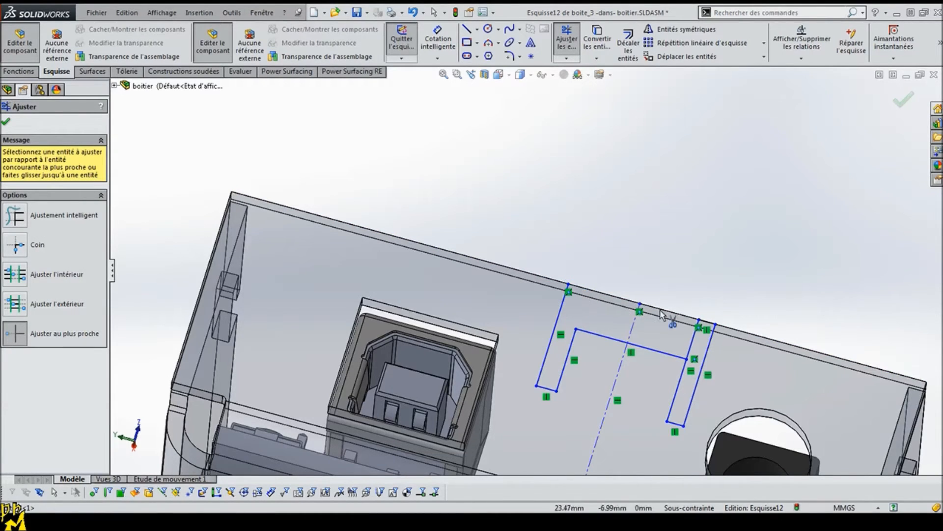
{"action": "left_click", "coordinate": [693, 345]}
{"action": "left_click", "coordinate": [708, 324]}
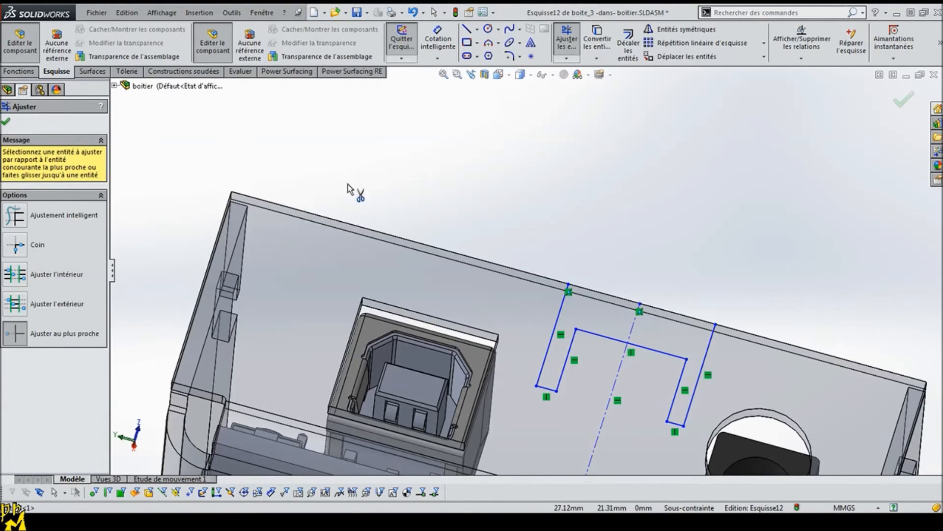
Step: Undo the last trim and extend the restored short segment along the wall's upper edge to the centerline
{"action": "left_click", "coordinate": [417, 33]}
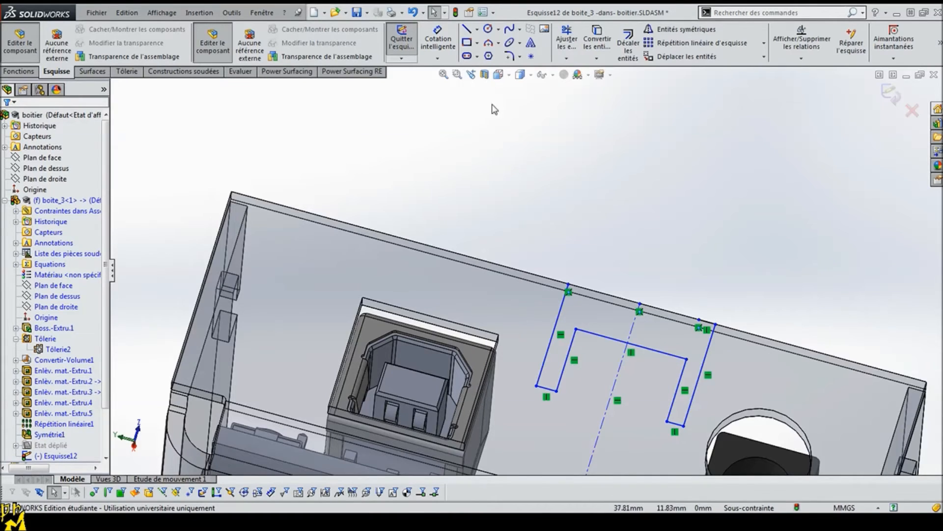
{"action": "left_click", "coordinate": [568, 60]}
{"action": "left_click", "coordinate": [604, 70]}
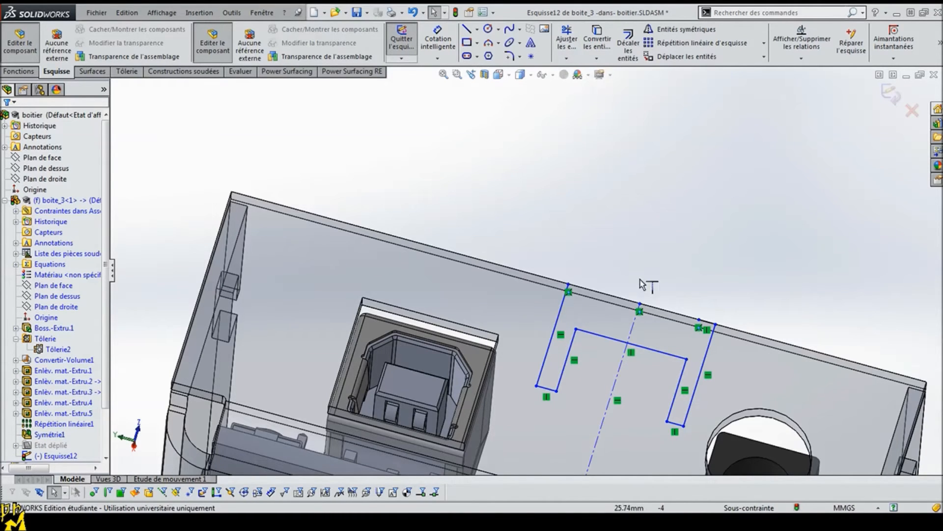
{"action": "left_click", "coordinate": [708, 324]}
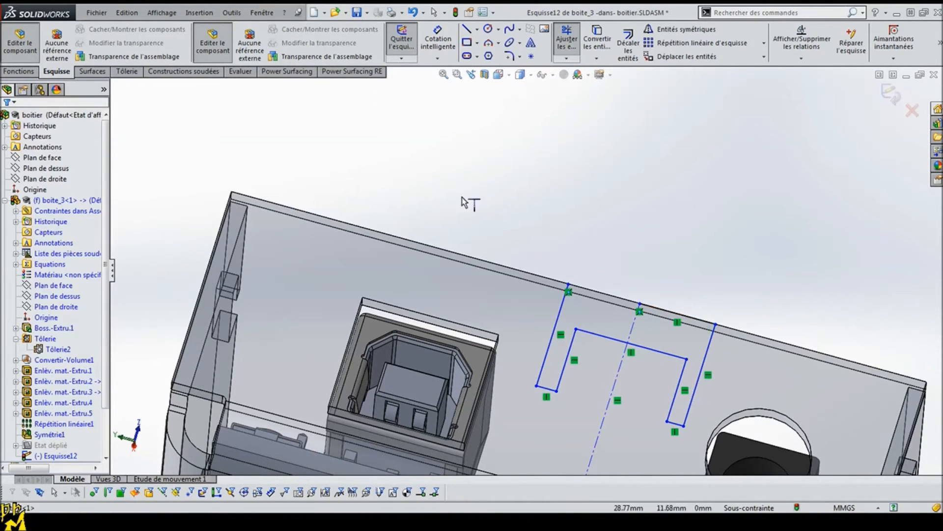
{"action": "key", "text": "Escape"}
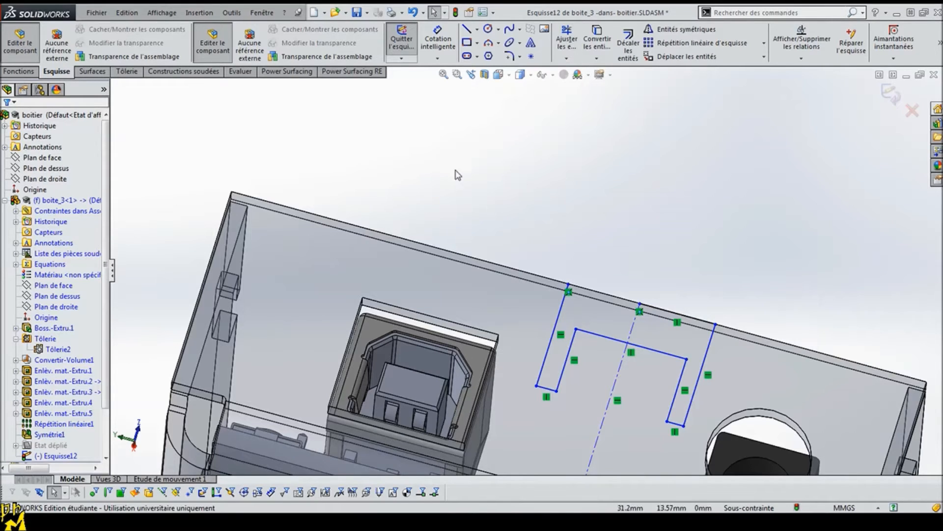
Step: Make the two slots' inner side lines symmetric about the centerline
{"action": "left_click", "coordinate": [572, 352]}
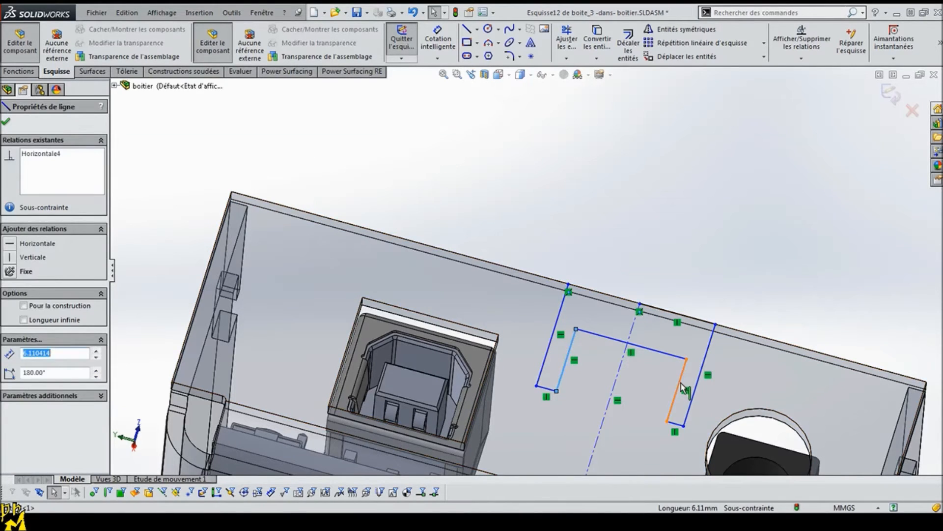
{"action": "left_click", "coordinate": [681, 392], "text": "ctrl"}
{"action": "left_click", "coordinate": [603, 421], "text": "ctrl"}
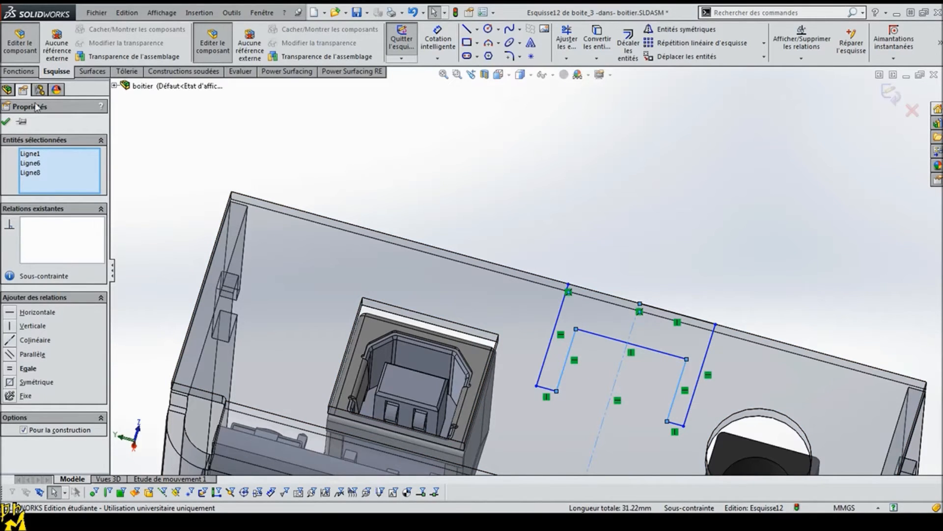
{"action": "left_click", "coordinate": [34, 382]}
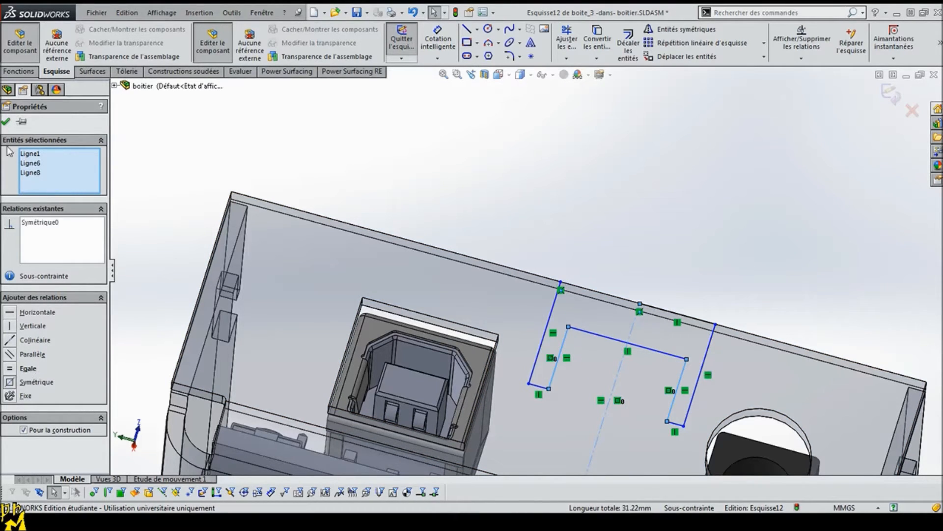
{"action": "left_click", "coordinate": [6, 122]}
Step: Dimension the width of the slot nearer the square USB opening at 0.75 mm
{"action": "left_click", "coordinate": [438, 42]}
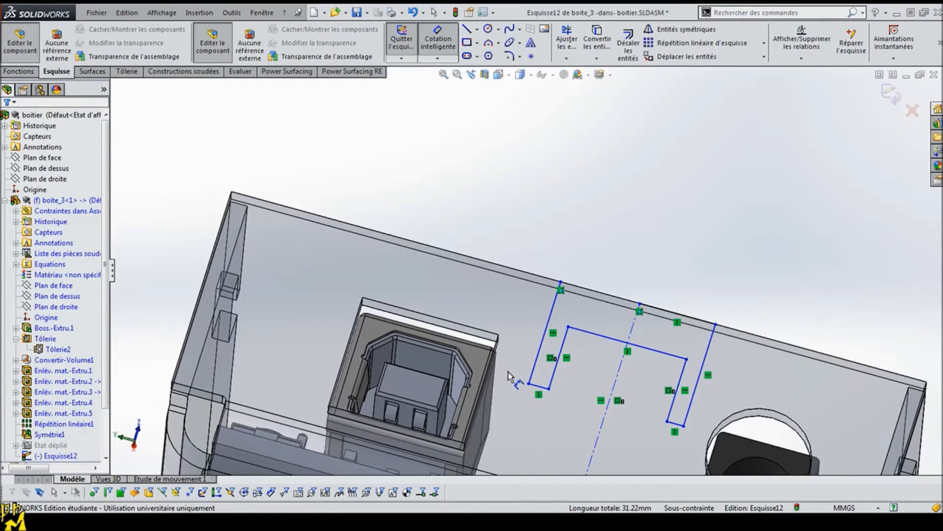
{"action": "left_click", "coordinate": [535, 372]}
{"action": "left_click", "coordinate": [553, 375]}
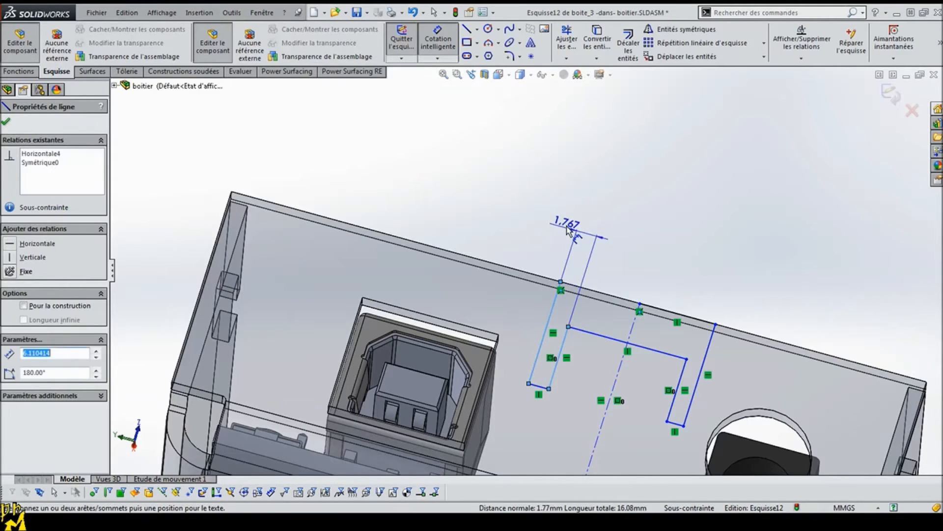
{"action": "left_click", "coordinate": [542, 231]}
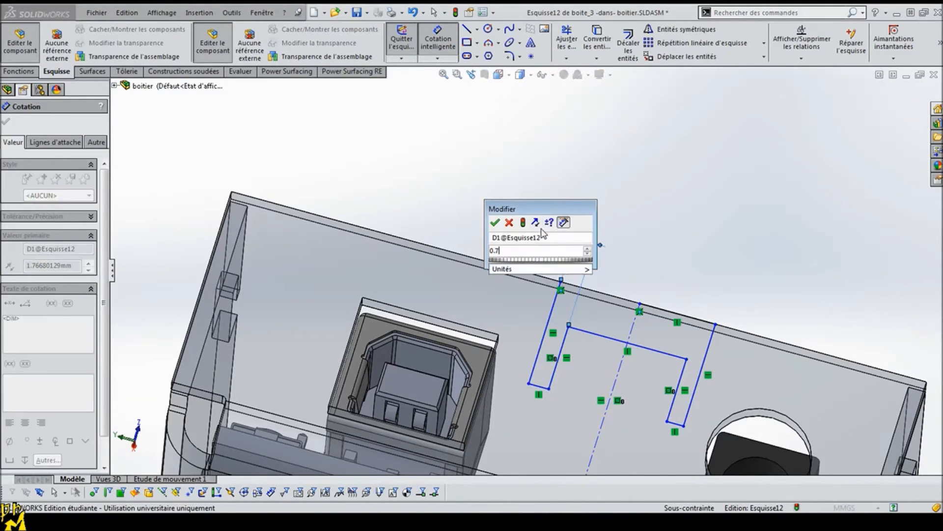
{"action": "type", "text": "0.75"}
{"action": "key", "text": "Return"}
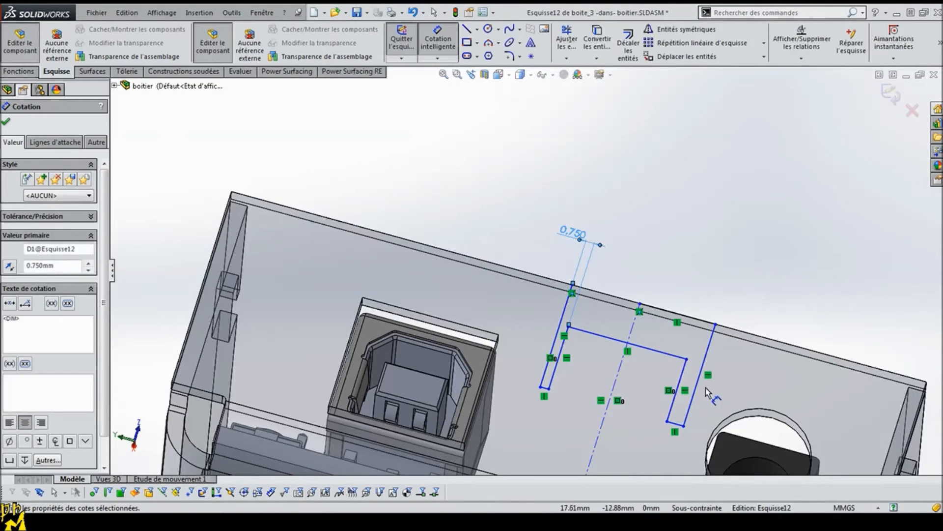
Step: Dimension the width of the slot nearer the round power jack opening at 0.75 mm
{"action": "left_click", "coordinate": [679, 389]}
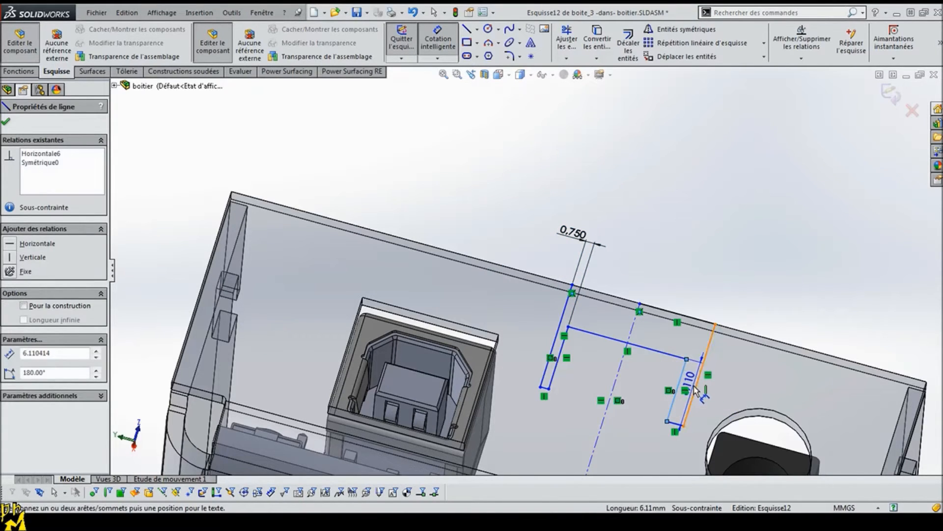
{"action": "left_click", "coordinate": [764, 321]}
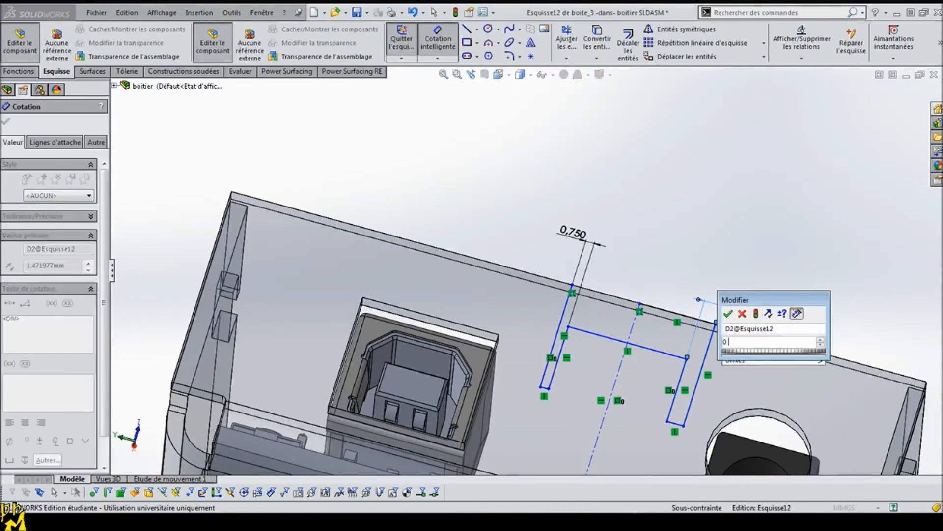
{"action": "type", "text": "0.75"}
{"action": "key", "text": "Return"}
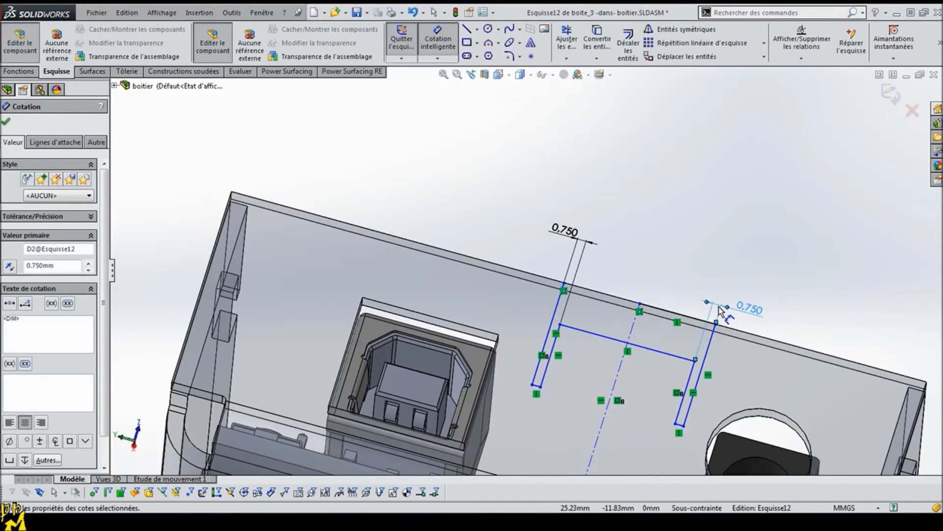
Step: Dimension the distance from the wall's upper edge to the line connecting the slots at 2.7 mm
{"action": "left_click", "coordinate": [609, 298]}
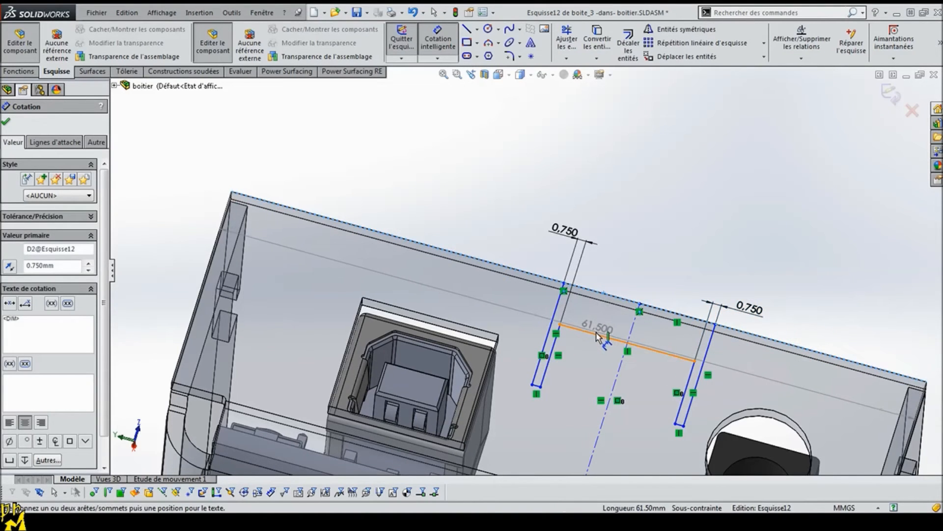
{"action": "left_click", "coordinate": [596, 334]}
{"action": "mouse_move", "coordinate": [722, 278]}
{"action": "middle_mouse_down"}
{"action": "mouse_move", "coordinate": [603, 247]}
{"action": "mouse_move", "coordinate": [629, 180]}
{"action": "mouse_move", "coordinate": [656, 181]}
{"action": "middle_mouse_up"}
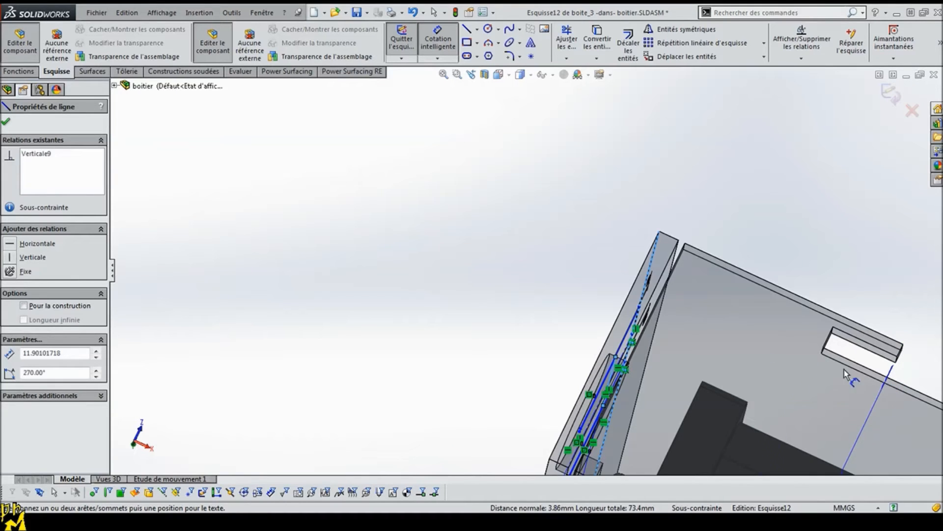
{"action": "mouse_move", "coordinate": [533, 317]}
{"action": "middle_mouse_down"}
{"action": "mouse_move", "coordinate": [596, 352]}
{"action": "mouse_move", "coordinate": [600, 378]}
{"action": "middle_mouse_up"}
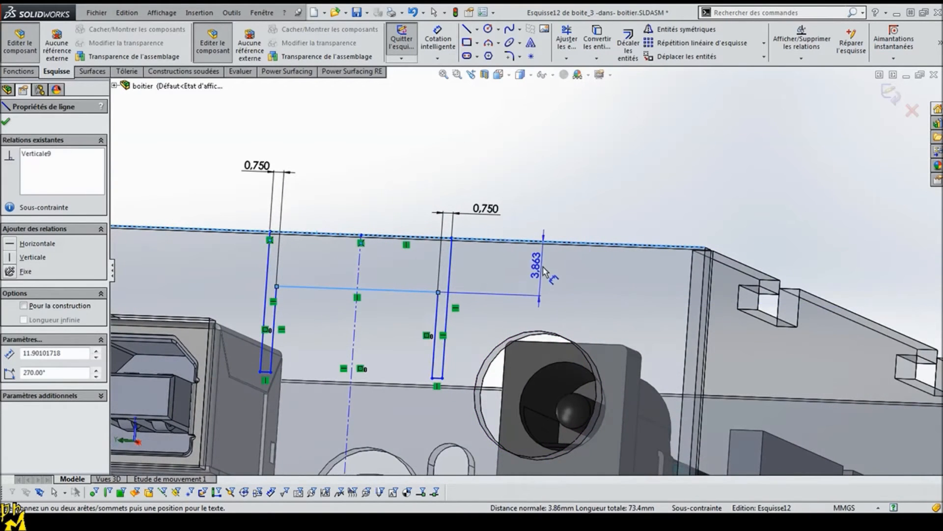
{"action": "left_click", "coordinate": [545, 272]}
{"action": "type", "text": "2.7"}
{"action": "key", "text": "Return"}
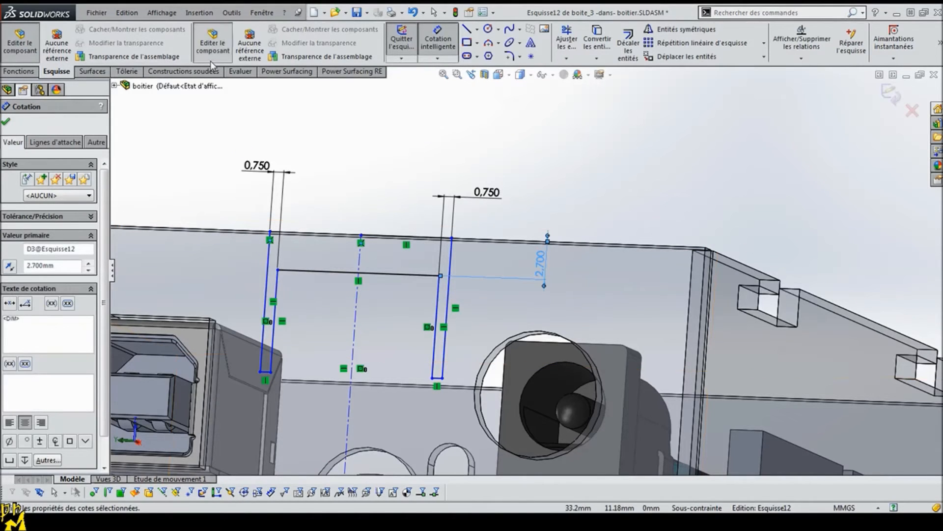
{"action": "key", "text": "Escape"}
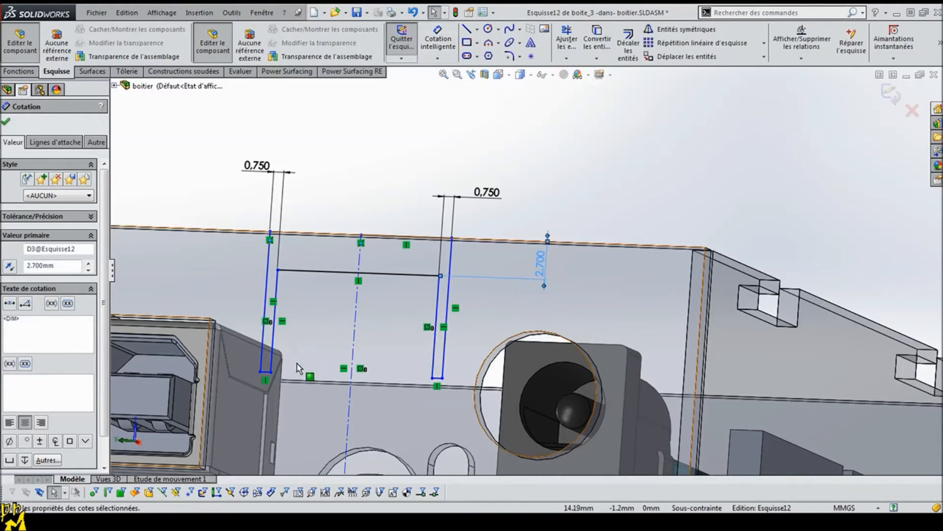
Step: Make the closed lower ends of the two slots collinear
{"action": "left_click", "coordinate": [265, 373]}
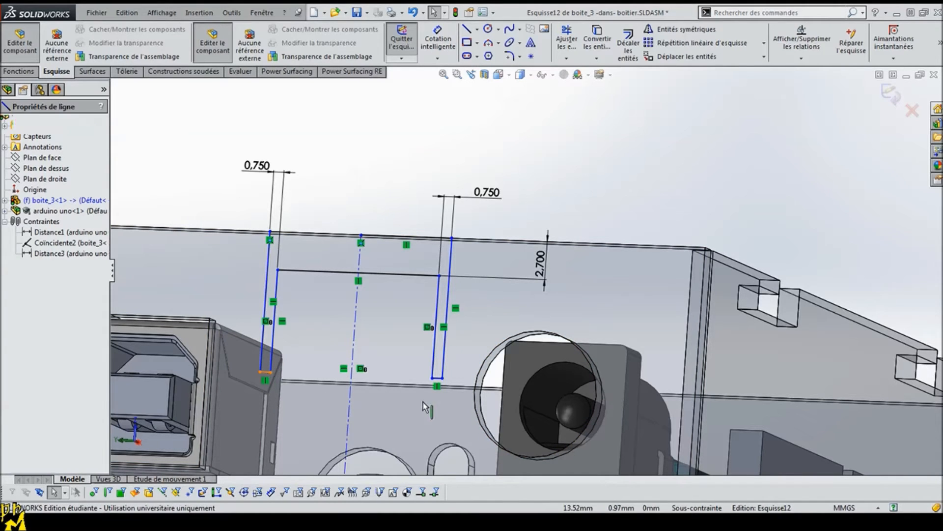
{"action": "left_click", "coordinate": [437, 378], "text": "ctrl"}
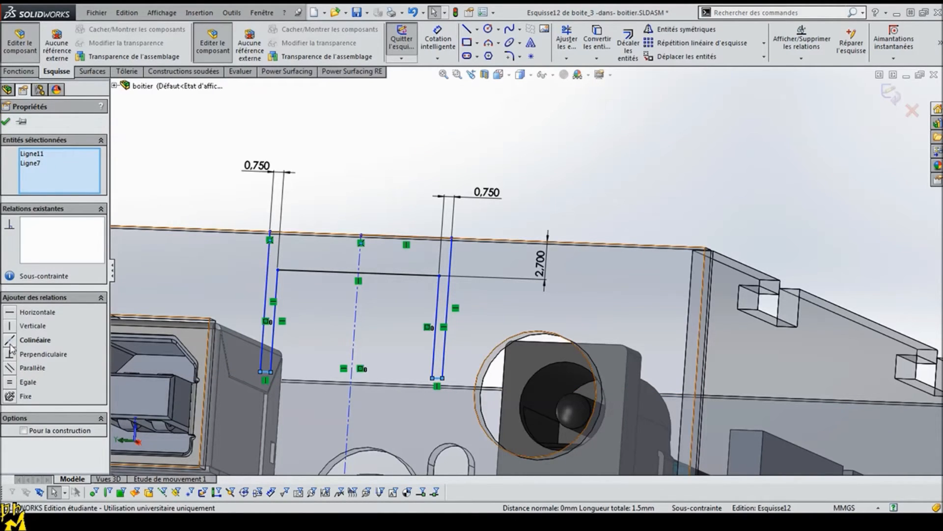
{"action": "left_click", "coordinate": [6, 121]}
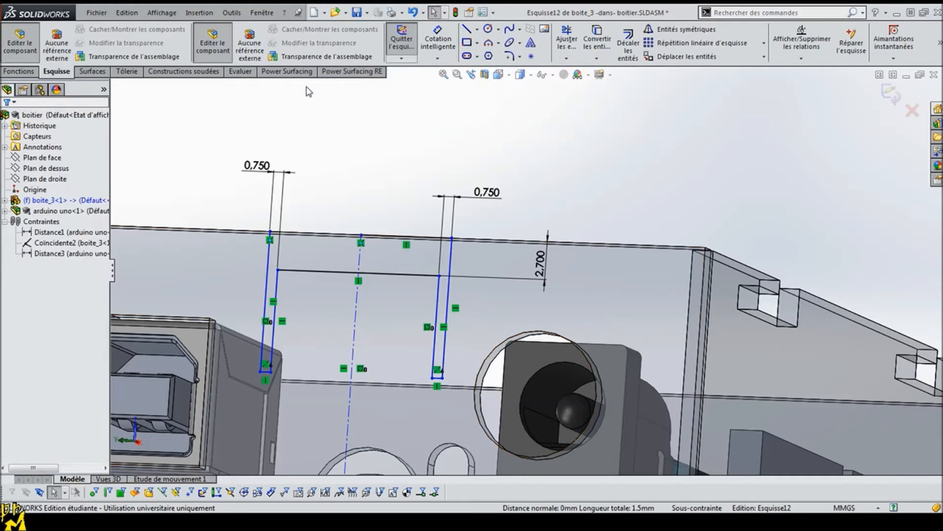
Step: Dimension the distance from the wall's upper edge to the closed lower end of the slot nearer the USB opening at 8 mm
{"action": "left_click", "coordinate": [438, 42]}
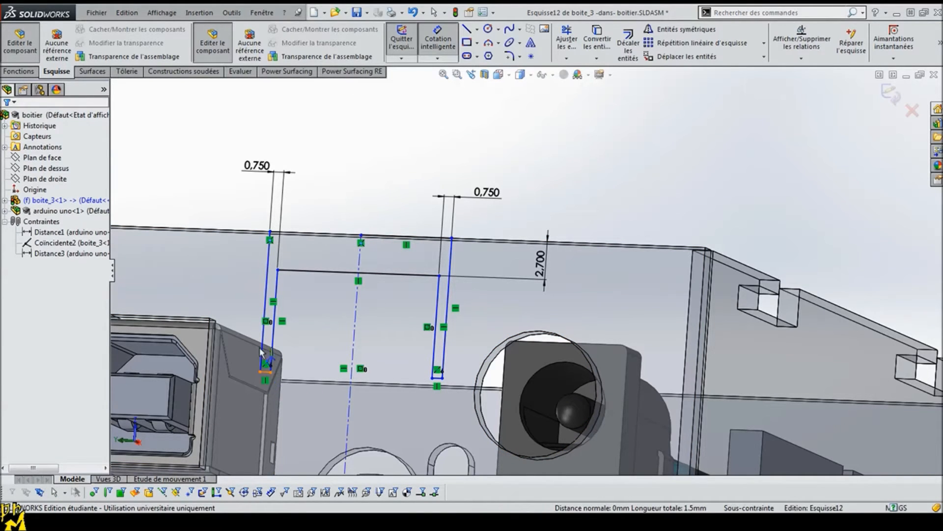
{"action": "left_click", "coordinate": [265, 375]}
{"action": "left_click", "coordinate": [231, 230]}
{"action": "left_click", "coordinate": [226, 205]}
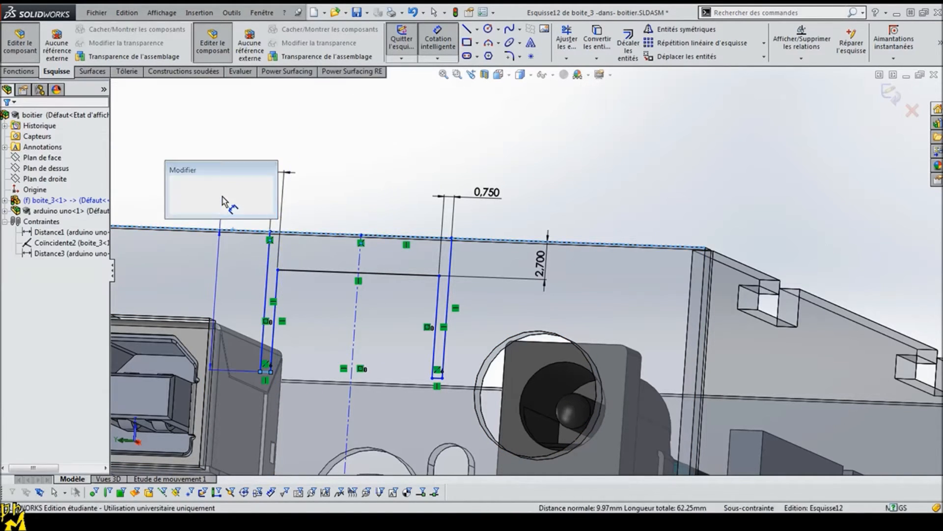
{"action": "type", "text": "8"}
{"action": "key", "text": "Return"}
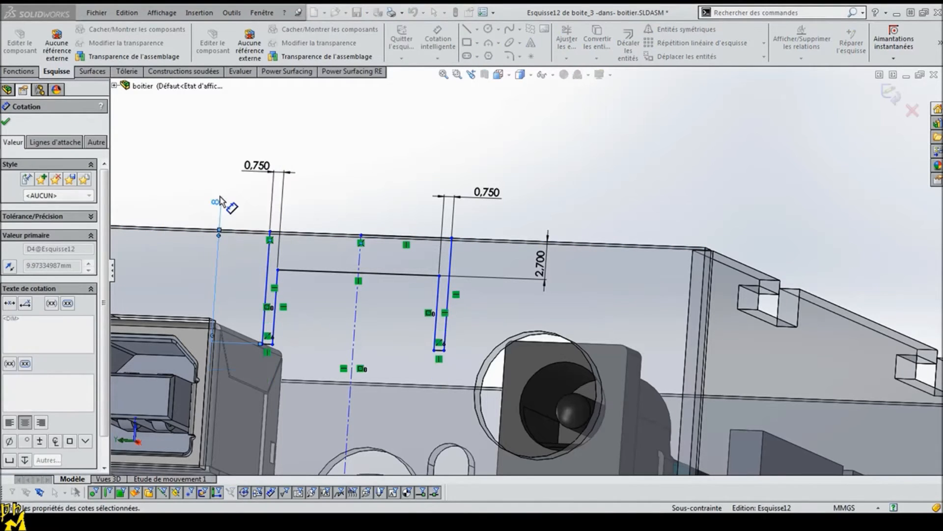
Step: Reduce the slot depth dimension to 6 mm
{"action": "left_click", "coordinate": [216, 206]}
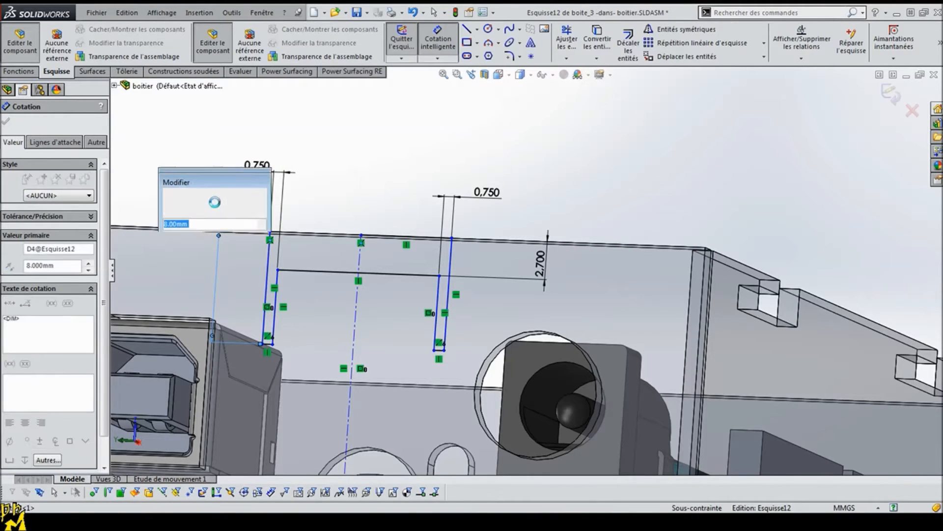
{"action": "type", "text": "6"}
{"action": "key", "text": "Return"}
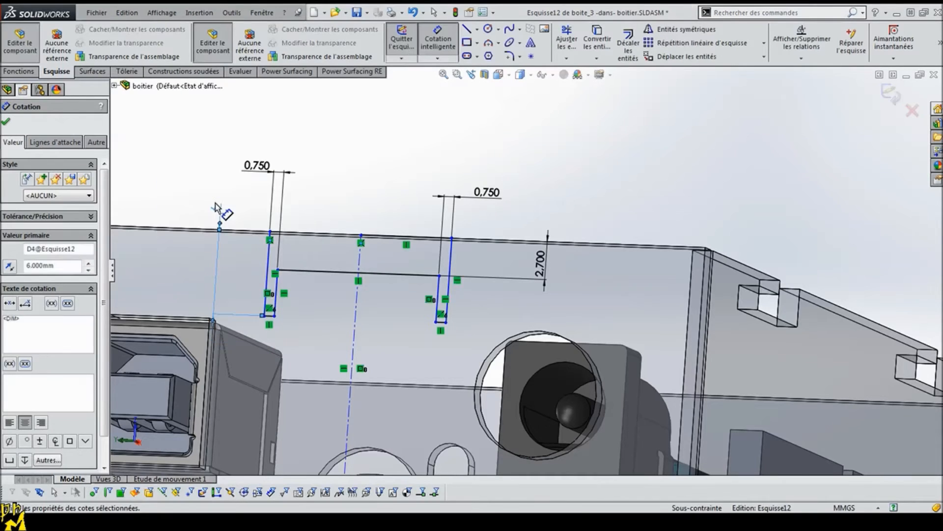
{"action": "left_click", "coordinate": [5, 122]}
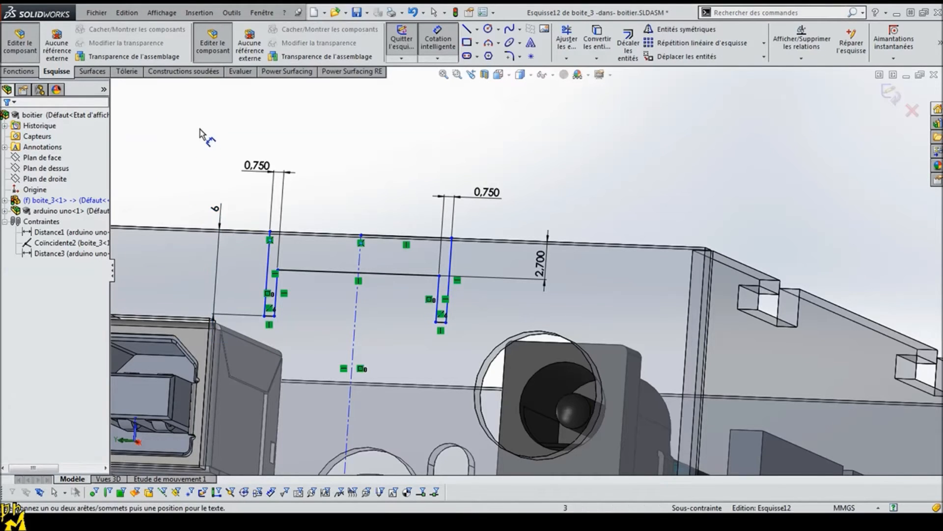
Step: Dimension the distance from the vertical wall edge beside the power jack to the slots' centerline at 25 mm
{"action": "left_click", "coordinate": [438, 41]}
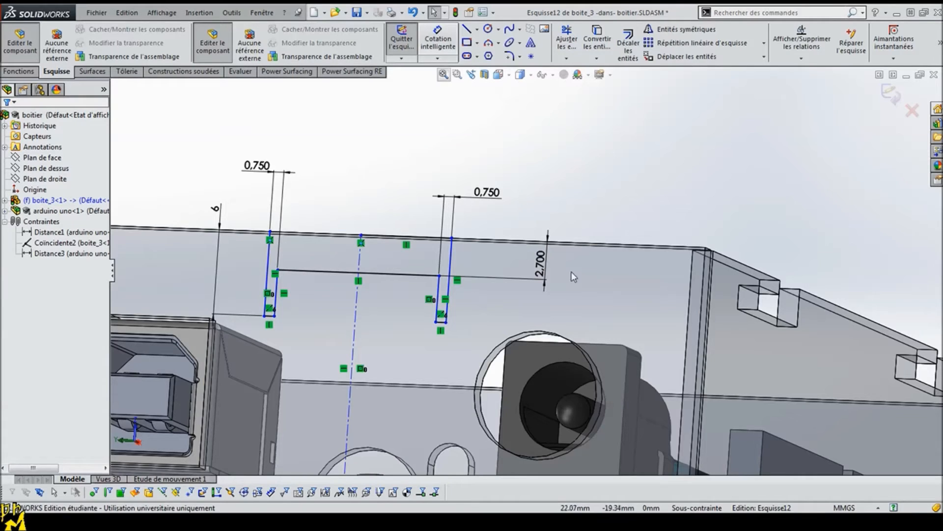
{"action": "left_click", "coordinate": [705, 262]}
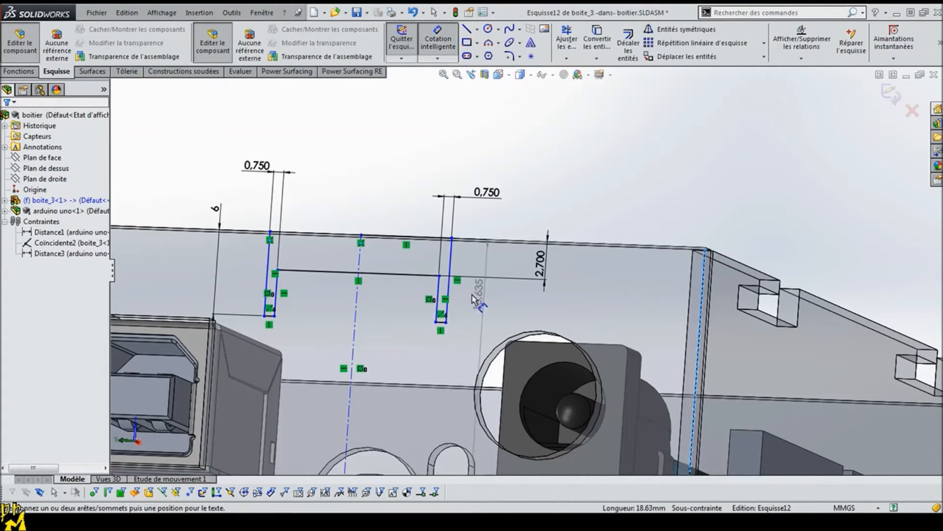
{"action": "left_click", "coordinate": [357, 305]}
{"action": "left_click", "coordinate": [587, 158]}
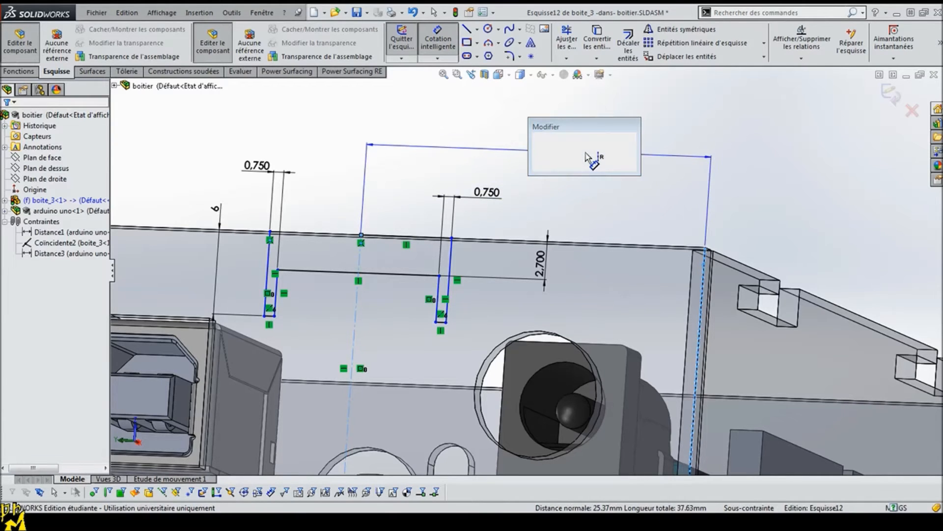
{"action": "type", "text": "25"}
{"action": "key", "text": "Return"}
Step: Change the centerline's distance from the vertical wall edge to 26 mm
{"action": "mouse_move", "coordinate": [573, 167]}
{"action": "middle_mouse_down"}
{"action": "mouse_move", "coordinate": [585, 185]}
{"action": "mouse_move", "coordinate": [604, 169]}
{"action": "mouse_move", "coordinate": [594, 176]}
{"action": "mouse_move", "coordinate": [600, 183]}
{"action": "middle_mouse_up"}
{"action": "double_click", "coordinate": [597, 152]}
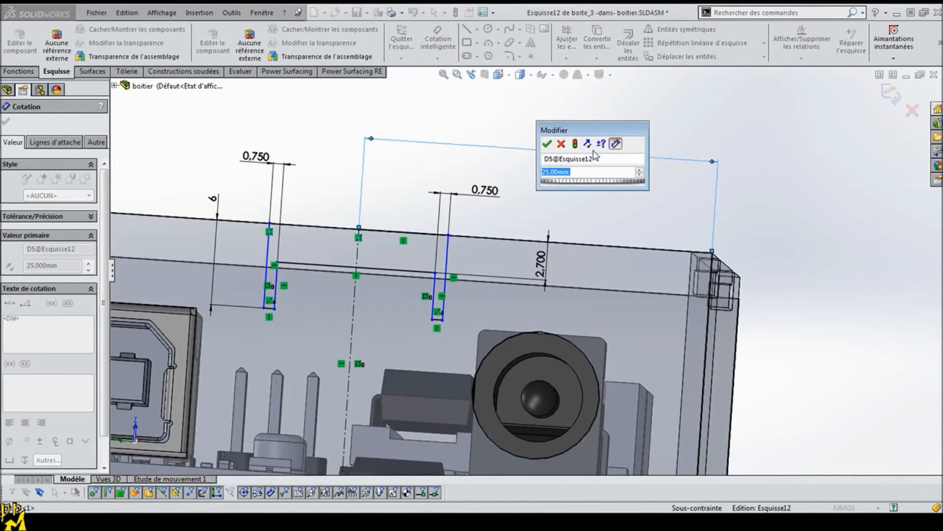
{"action": "type", "text": "26"}
{"action": "key", "text": "Return"}
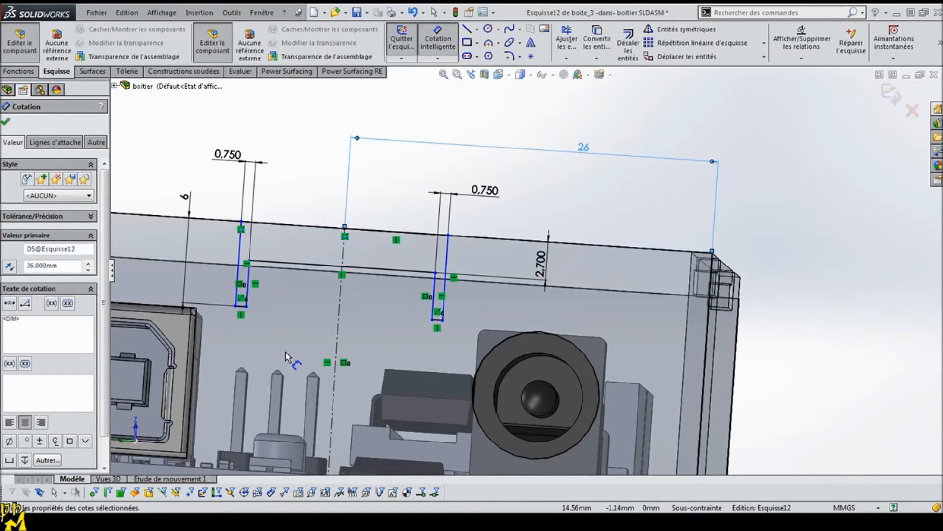
{"action": "key", "text": "Escape"}
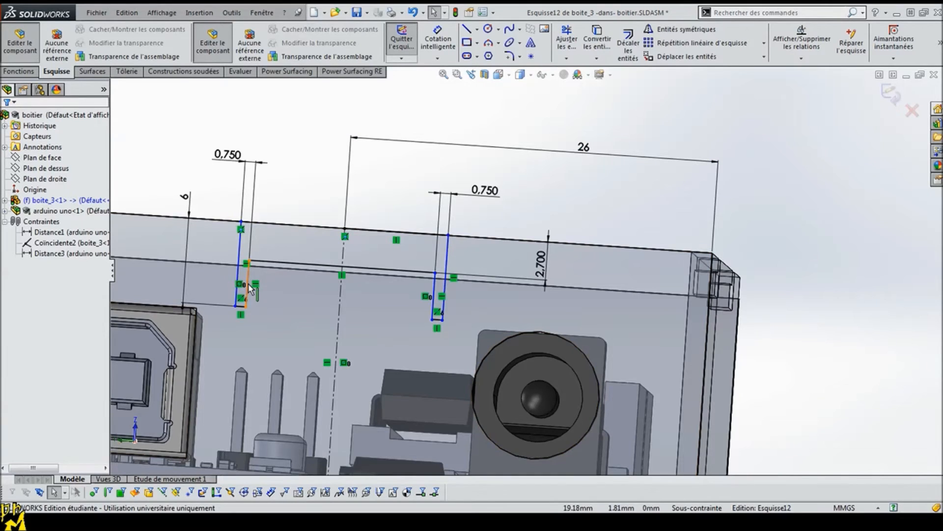
Step: Dimension the spacing between the inner edges of the two slots at 10 mm
{"action": "left_click", "coordinate": [438, 41]}
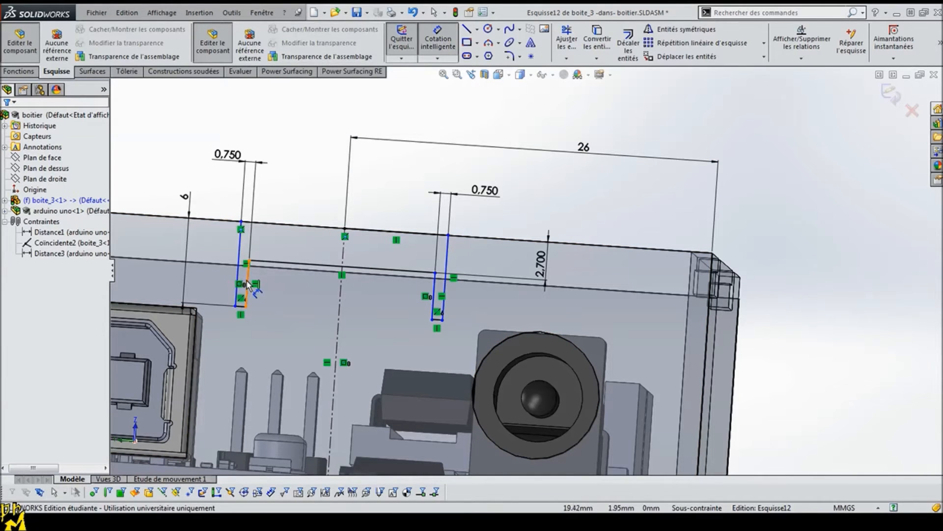
{"action": "left_click", "coordinate": [434, 287]}
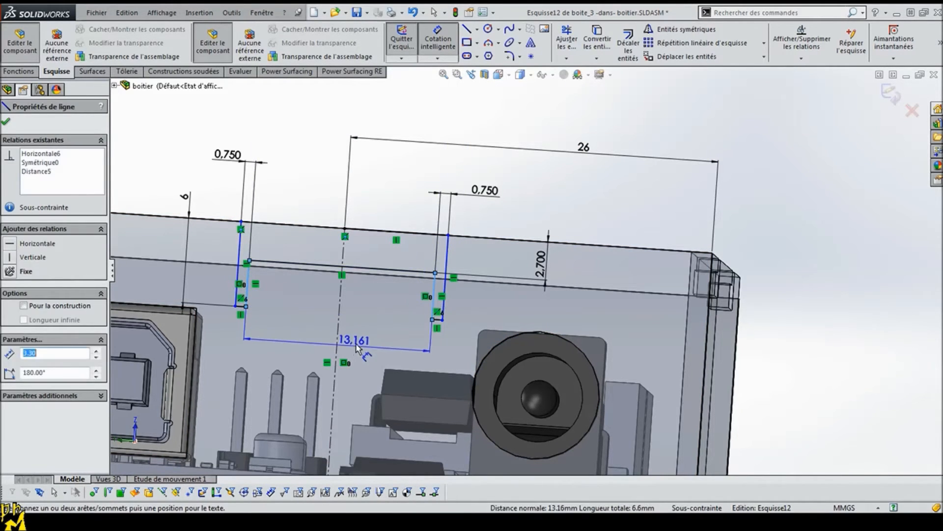
{"action": "left_click", "coordinate": [349, 339]}
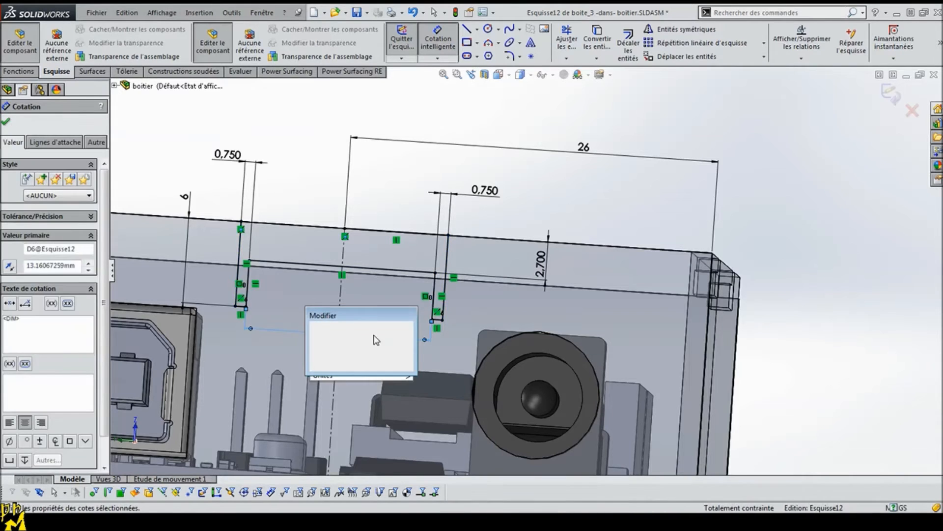
{"action": "type", "text": "10"}
{"action": "key", "text": "Return"}
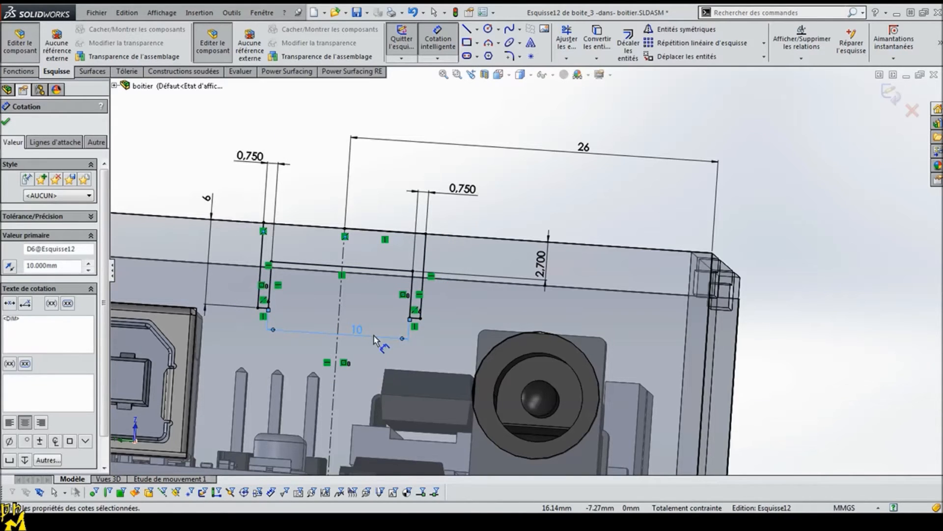
{"action": "left_click", "coordinate": [6, 122]}
Step: Extrude-cut the sketched slot profile through the end wall to form the lowered tab
{"action": "left_click", "coordinate": [20, 72]}
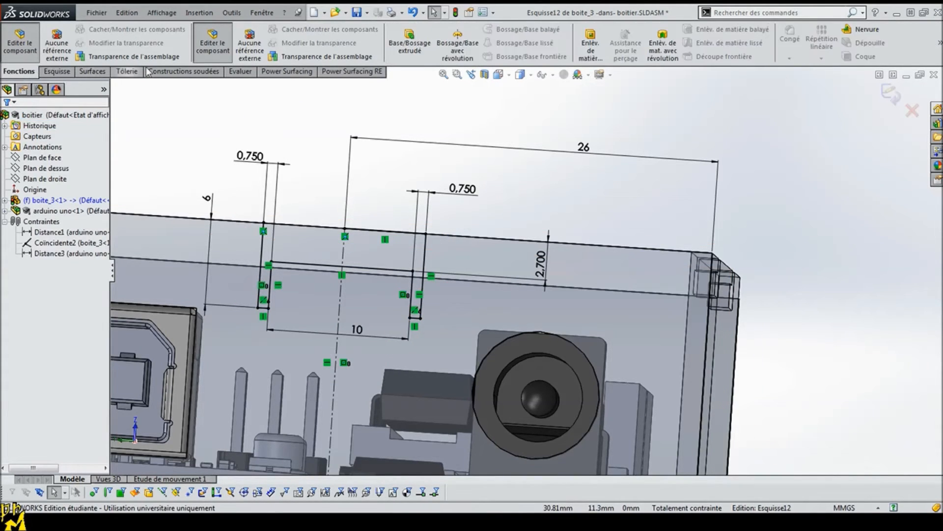
{"action": "left_click", "coordinate": [590, 47]}
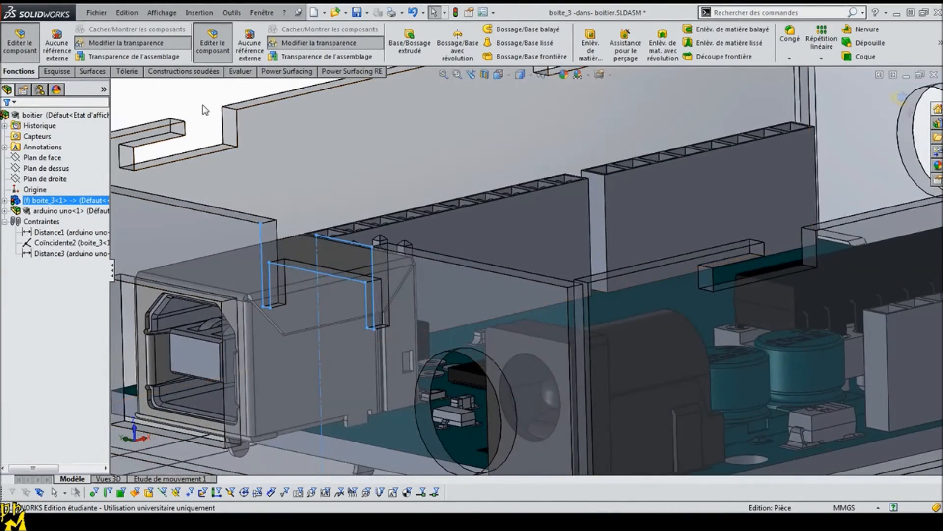
{"action": "left_click", "coordinate": [177, 101]}
{"action": "middle_click_drag", "start_coordinate": [259, 340], "coordinate": [264, 294]}
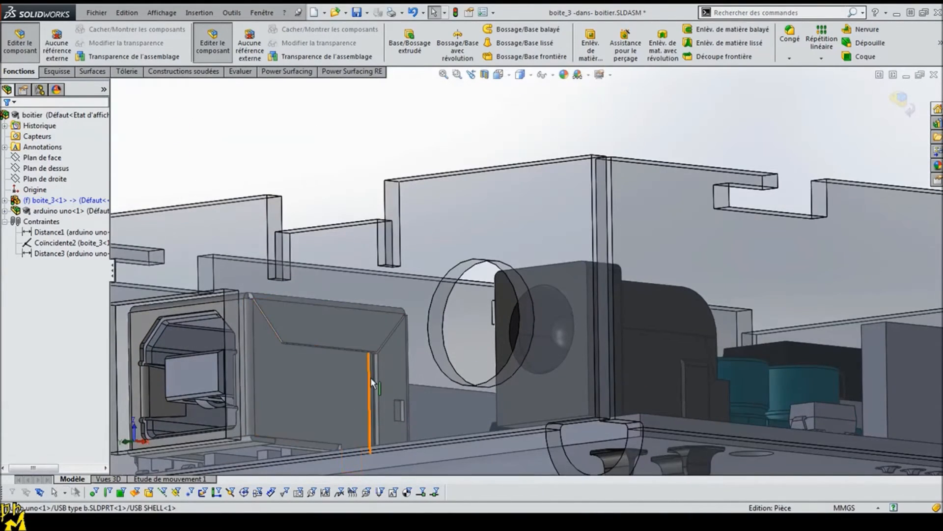
{"action": "middle_click_drag", "start_coordinate": [367, 372], "coordinate": [353, 396]}
{"action": "scroll", "coordinate": [353, 396], "scroll_direction": "up", "scroll_amount": 3}
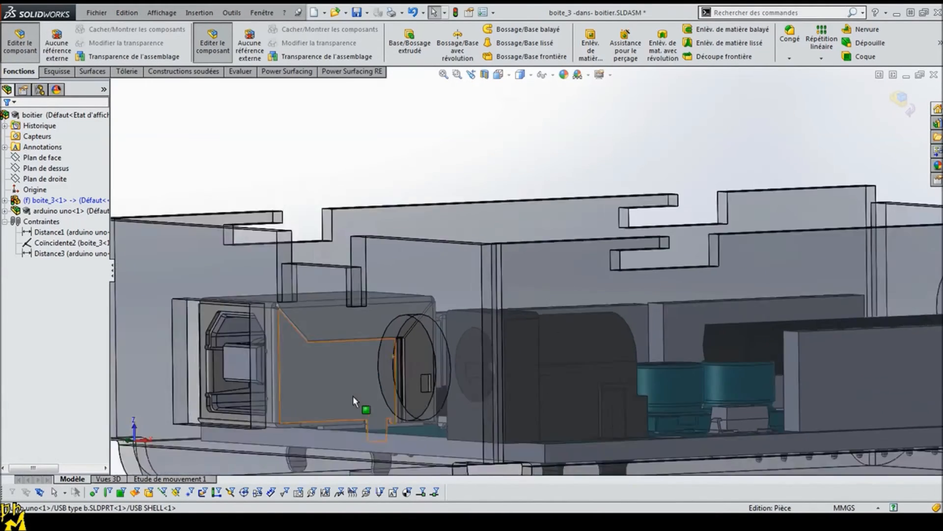
Step: Add an edge flange 10 mm long on the upper edge of the slotted tab, reversed to bend into the tray
{"action": "left_click", "coordinate": [127, 72]}
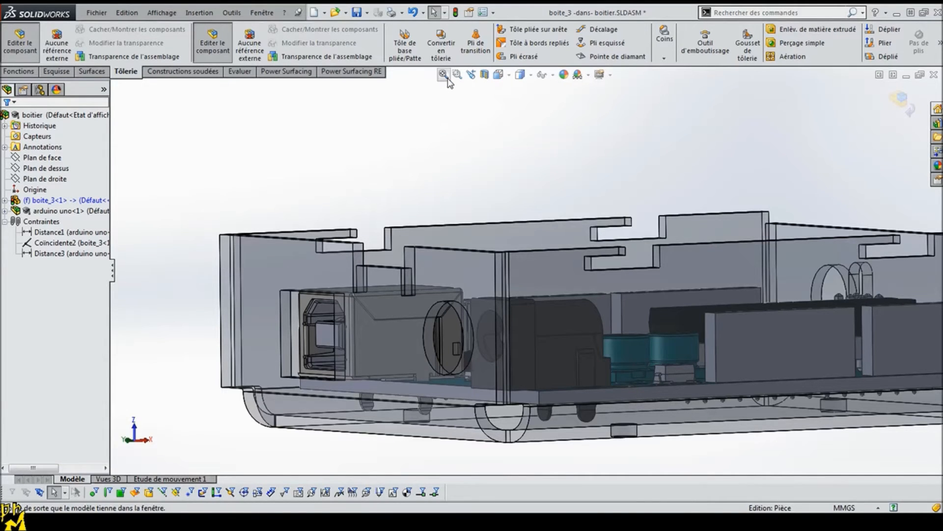
{"action": "left_click", "coordinate": [519, 34]}
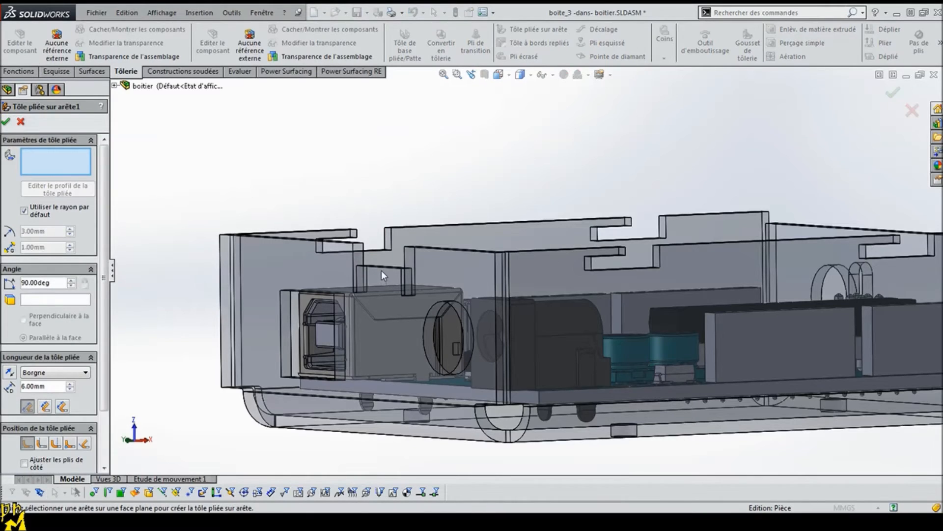
{"action": "left_click", "coordinate": [384, 273]}
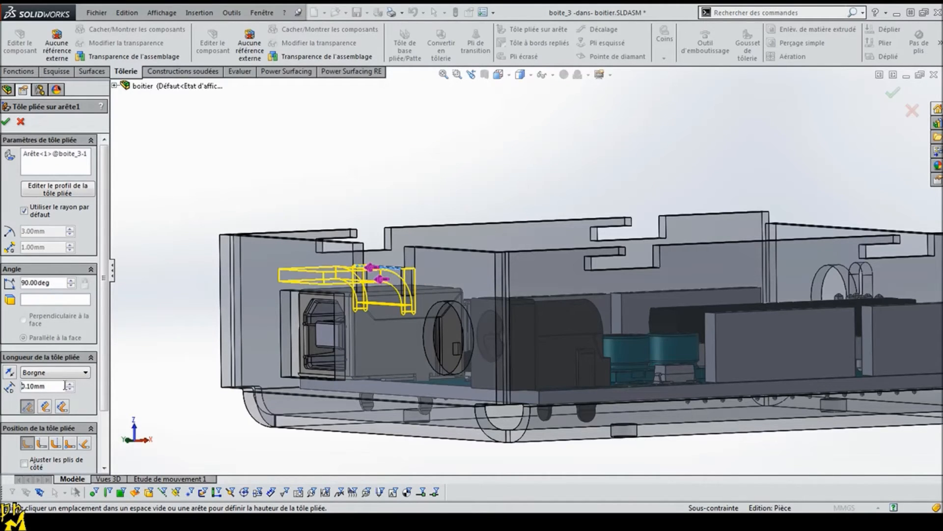
{"action": "type", "text": "1"}
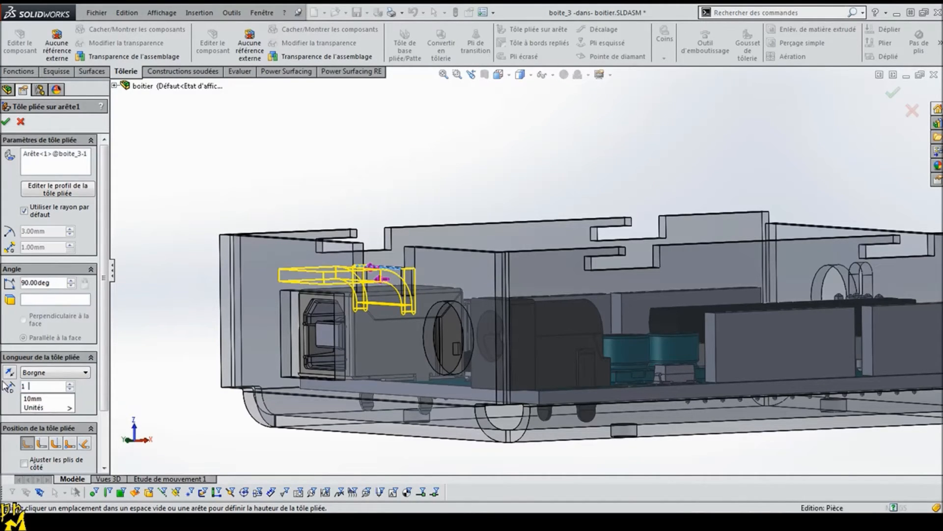
{"action": "type", "text": "0"}
{"action": "key", "text": "Return"}
{"action": "left_click", "coordinate": [8, 373]}
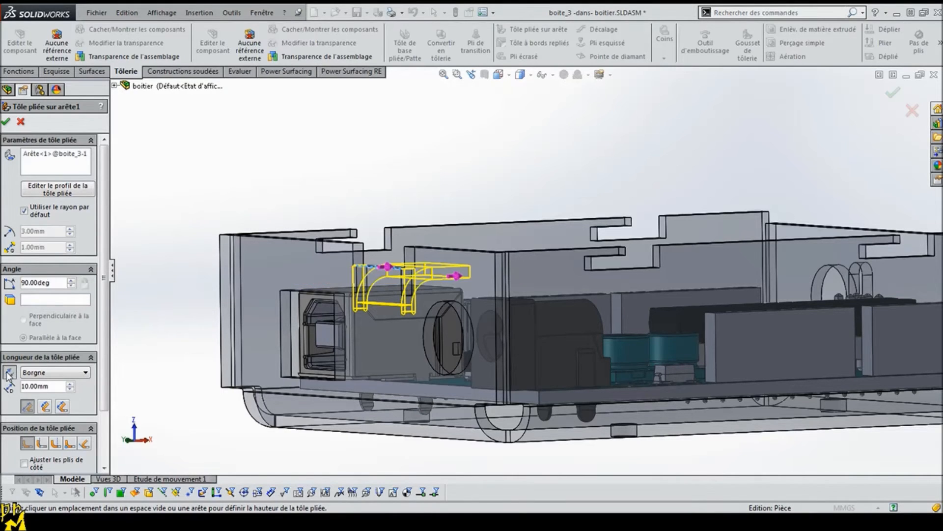
{"action": "middle_click_drag", "start_coordinate": [170, 325], "coordinate": [203, 353]}
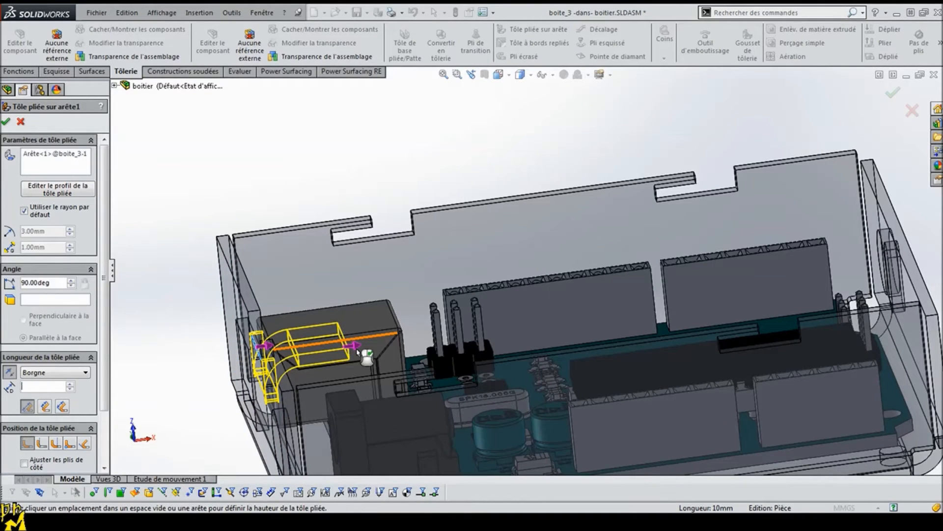
{"action": "type", "text": "10"}
{"action": "key", "text": "Return"}
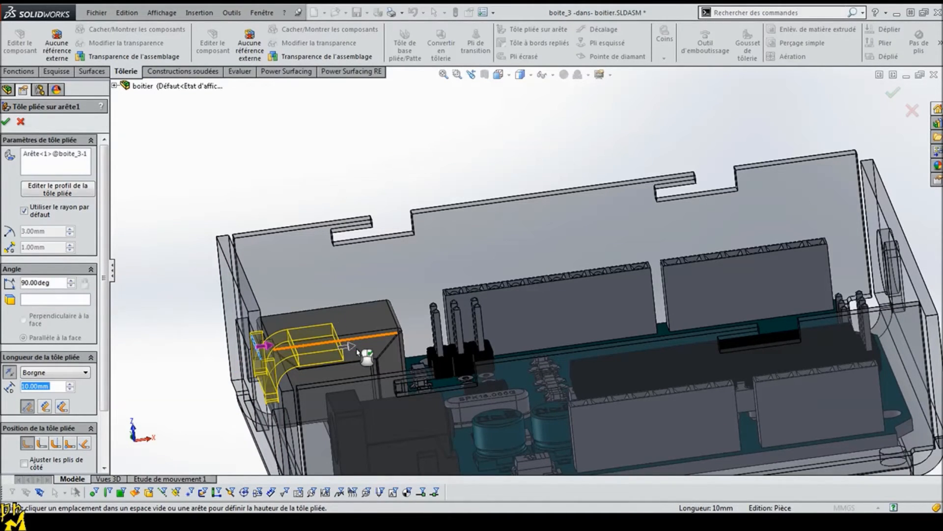
{"action": "right_click", "coordinate": [354, 348]}
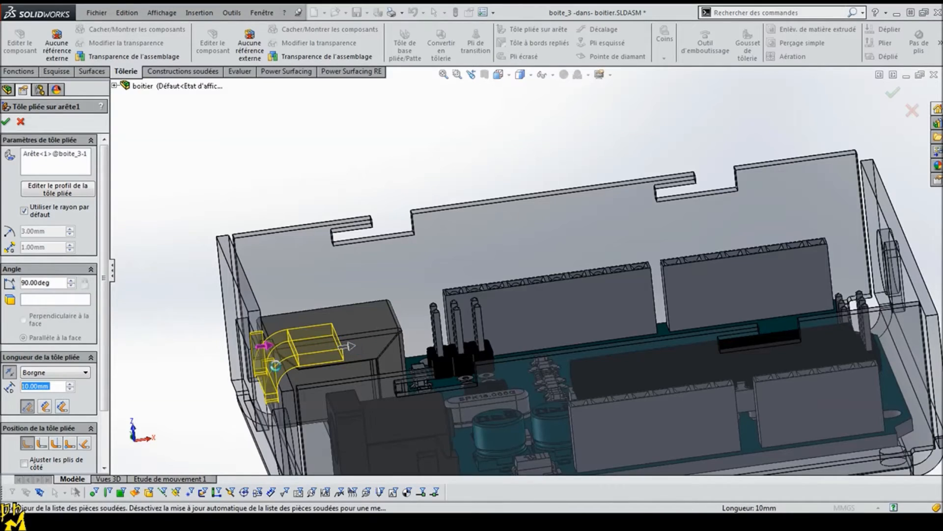
Step: Inspect the folded tab from the side, and switch to the boite_3 part document
{"action": "middle_click_drag", "start_coordinate": [221, 386], "coordinate": [245, 332]}
{"action": "middle_click_drag", "start_coordinate": [375, 296], "coordinate": [497, 322]}
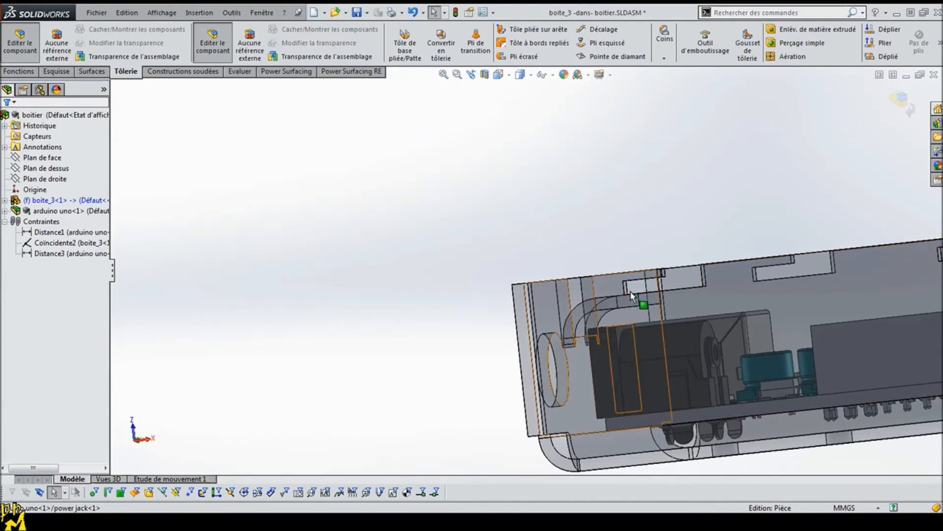
{"action": "middle_click_drag", "start_coordinate": [403, 321], "coordinate": [405, 394]}
{"action": "scroll", "coordinate": [348, 375], "scroll_direction": "up", "scroll_amount": 3}
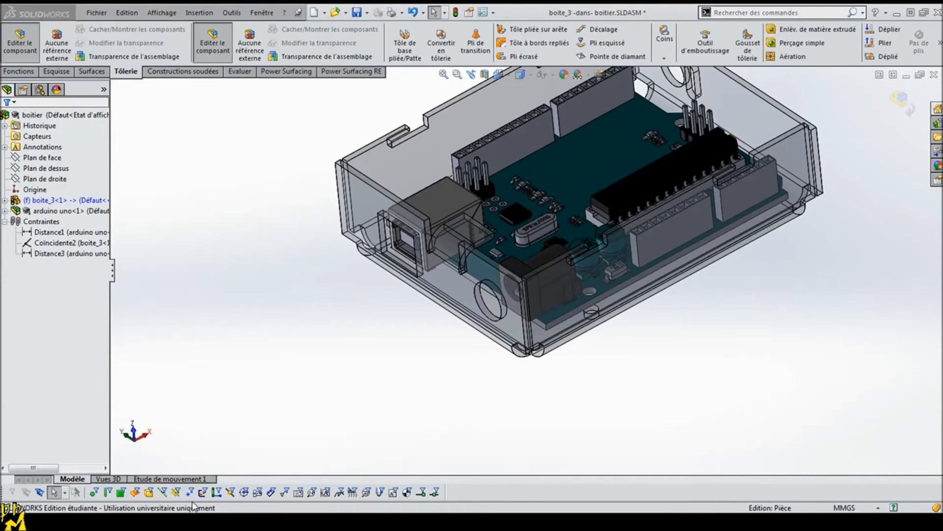
{"action": "left_click", "coordinate": [190, 483]}
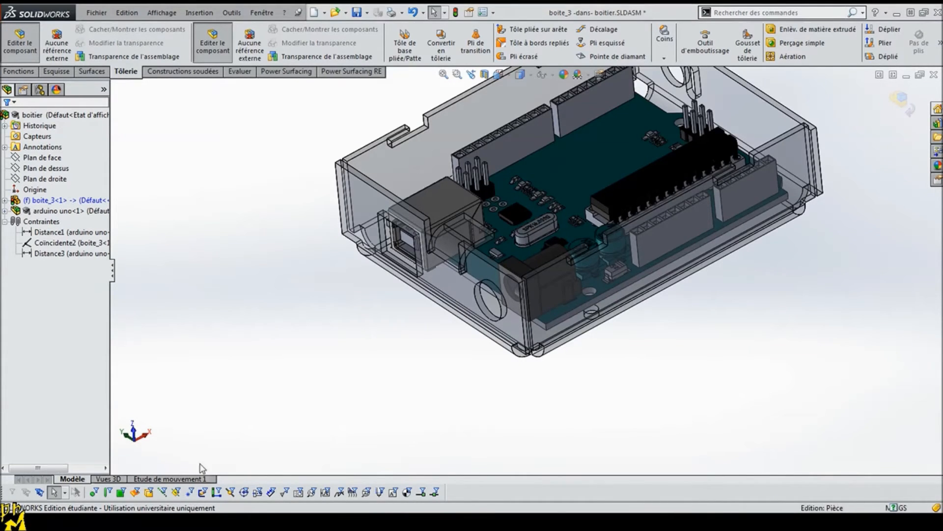
{"action": "middle_click_drag", "start_coordinate": [257, 316], "coordinate": [339, 416]}
{"action": "middle_click_drag", "start_coordinate": [639, 444], "coordinate": [647, 458]}
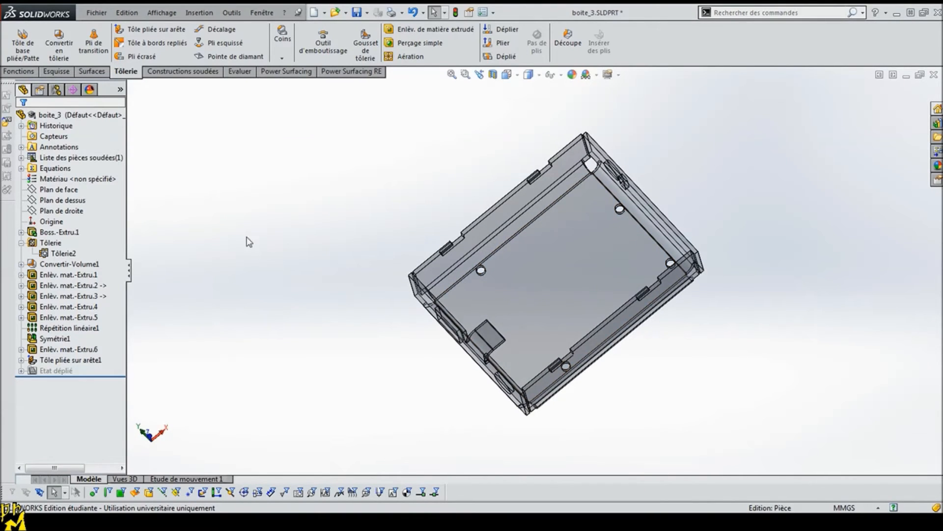
{"action": "scroll", "coordinate": [442, 362], "scroll_direction": "down", "scroll_amount": 3}
Step: Start a sketch on the folded tab's flat face and draw a diagonal construction line between its opposite corners
{"action": "left_click", "coordinate": [513, 306]}
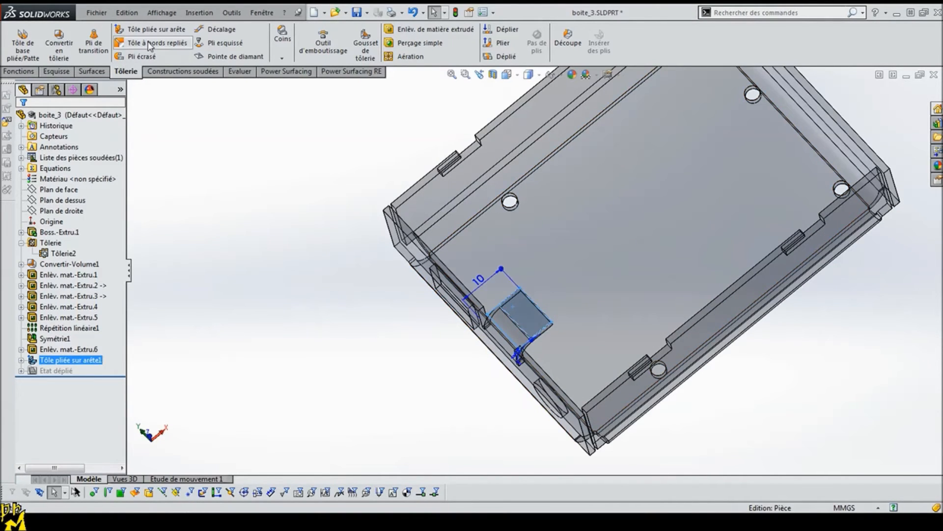
{"action": "left_click", "coordinate": [56, 71]}
{"action": "left_click", "coordinate": [96, 30]}
{"action": "left_click", "coordinate": [113, 55]}
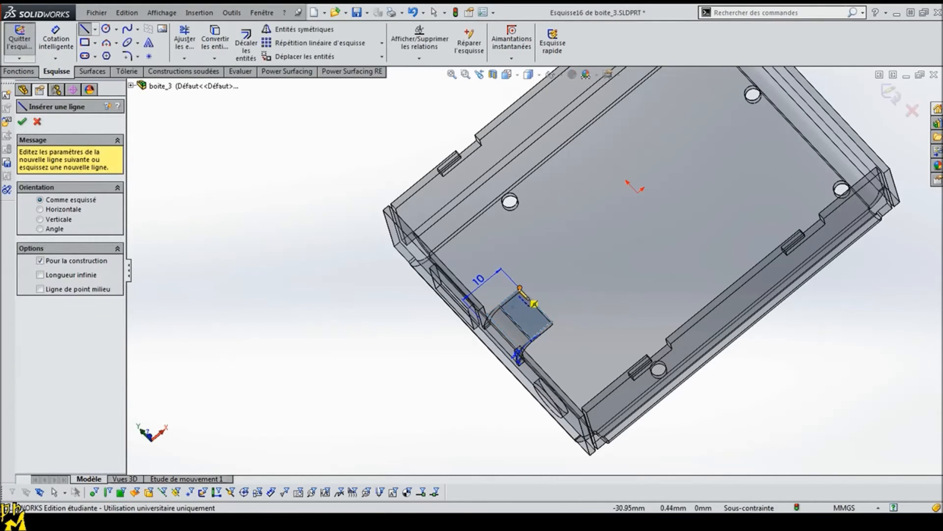
{"action": "left_click", "coordinate": [520, 288]}
{"action": "left_click", "coordinate": [531, 339]}
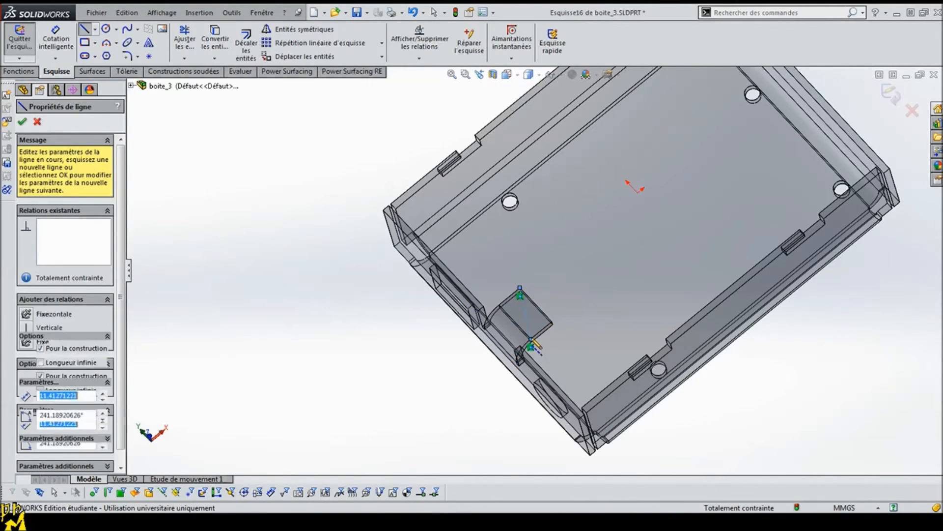
Step: Draw a circle centred on the midpoint of the tab's diagonal construction line and set its diameter to 2.7 mm
{"action": "key", "text": "Escape"}
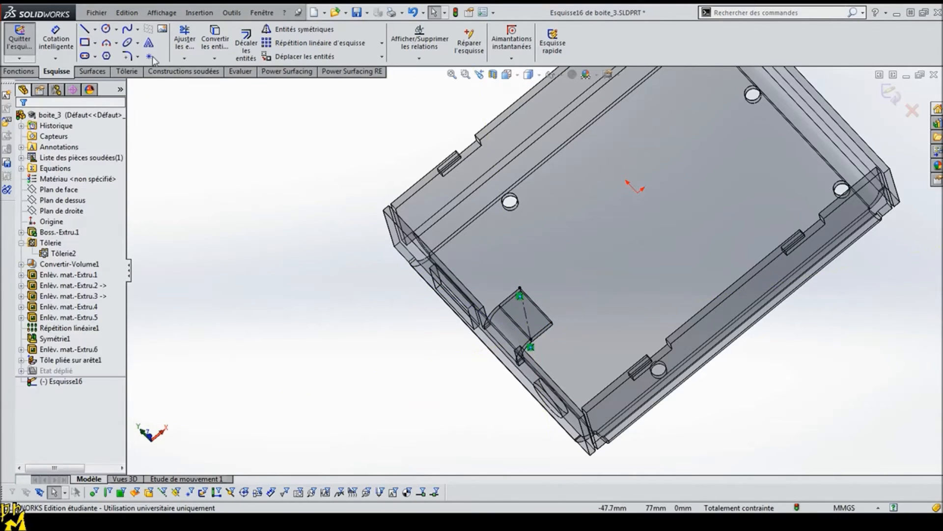
{"action": "left_click", "coordinate": [106, 29]}
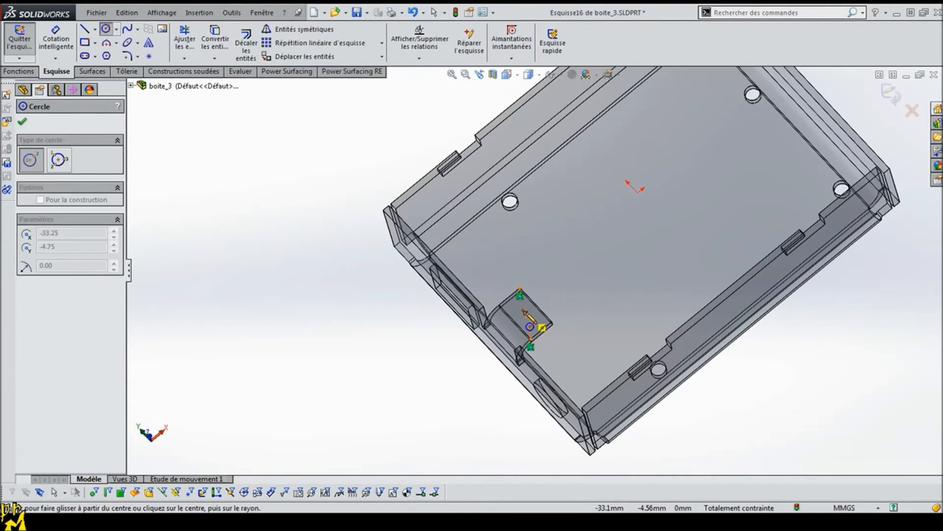
{"action": "left_click", "coordinate": [535, 326]}
{"action": "key", "text": "Escape"}
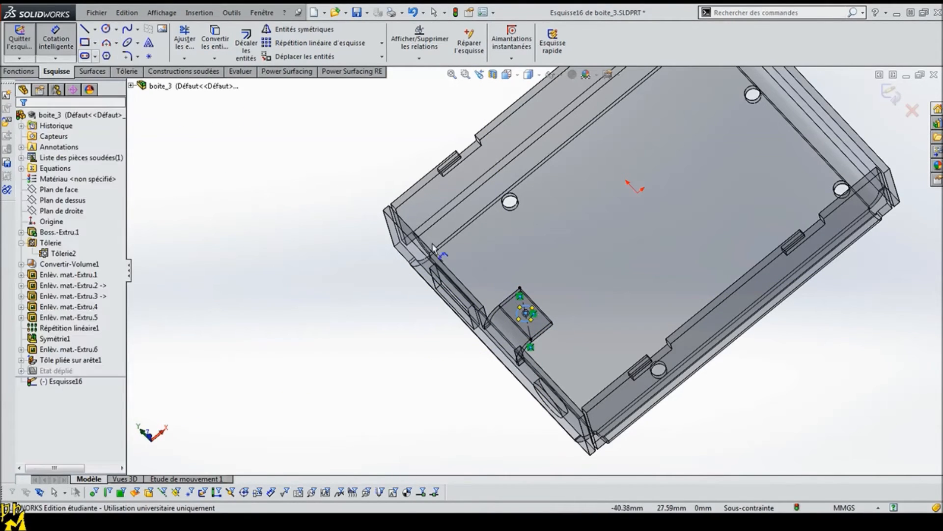
{"action": "left_click", "coordinate": [530, 318]}
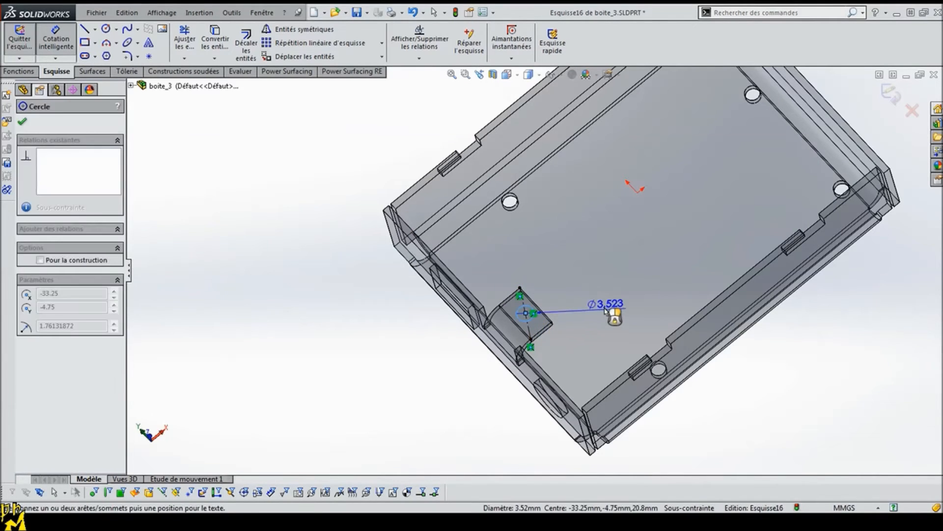
{"action": "left_click", "coordinate": [605, 309]}
{"action": "type", "text": "2.7"}
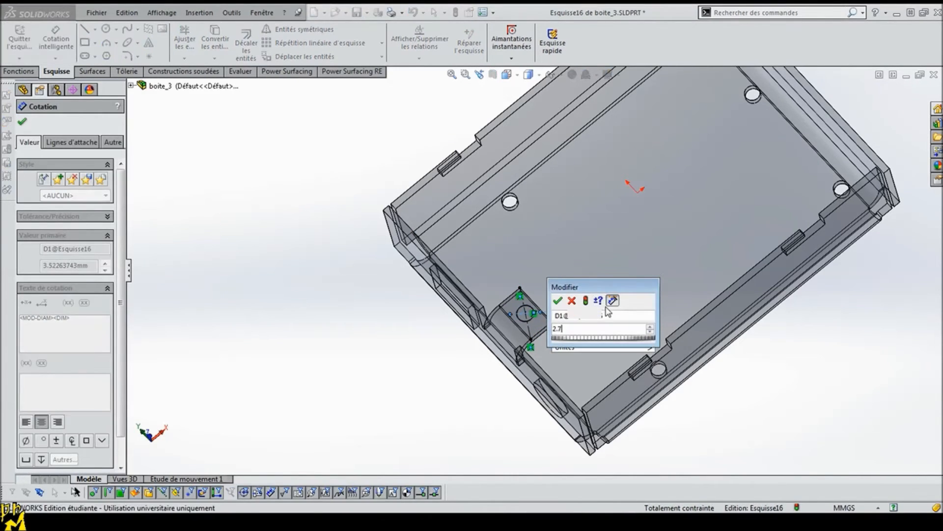
{"action": "key", "text": "Return"}
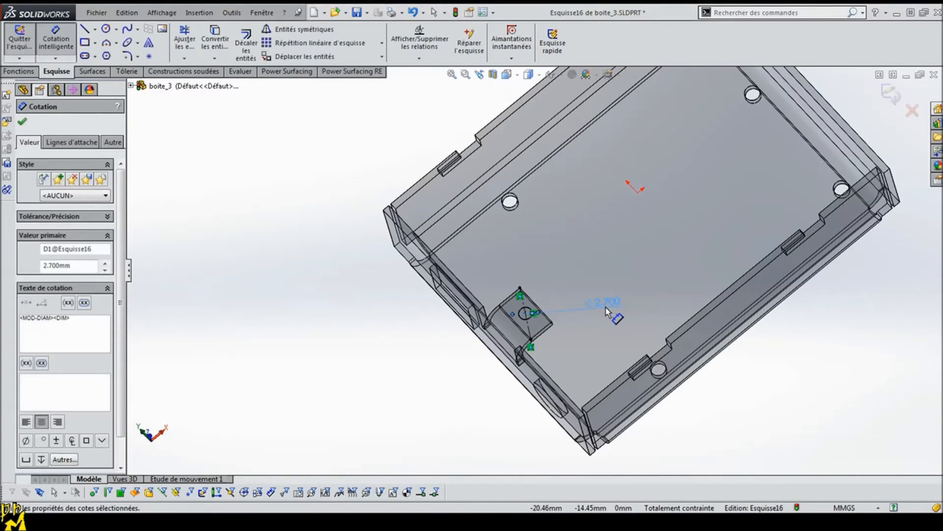
{"action": "left_click", "coordinate": [23, 122]}
Step: Extrude-cut the circle through the folded tab with the depth linked to the sheet thickness
{"action": "left_click", "coordinate": [29, 74]}
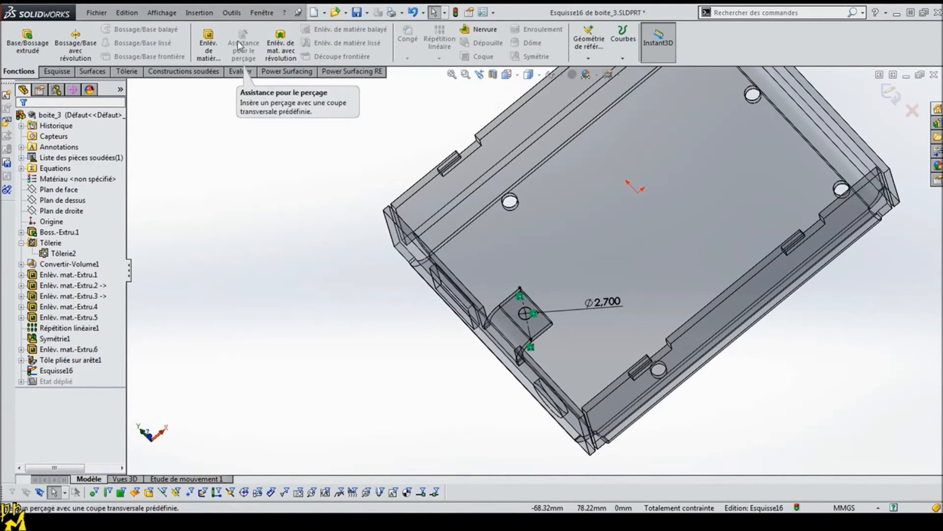
{"action": "left_click", "coordinate": [208, 45]}
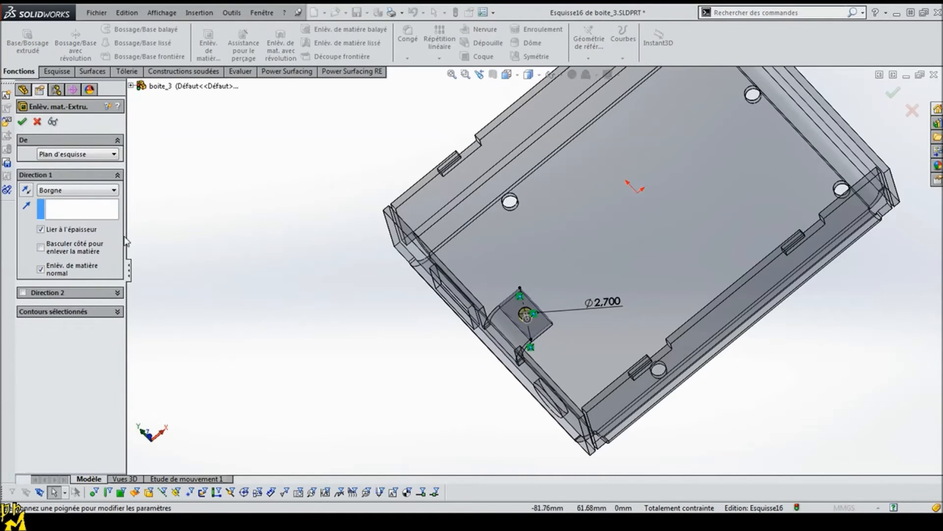
{"action": "left_click", "coordinate": [338, 292]}
{"action": "mouse_move", "coordinate": [400, 331]}
{"action": "middle_mouse_down"}
{"action": "mouse_move", "coordinate": [379, 350]}
{"action": "mouse_move", "coordinate": [345, 303]}
{"action": "mouse_move", "coordinate": [386, 325]}
{"action": "middle_mouse_up"}
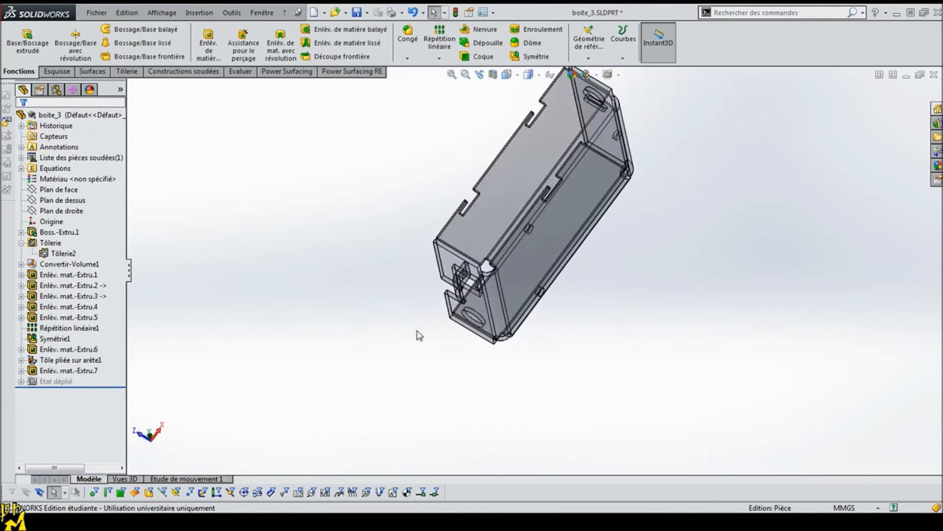
{"action": "middle_click_drag", "start_coordinate": [562, 362], "coordinate": [592, 250]}
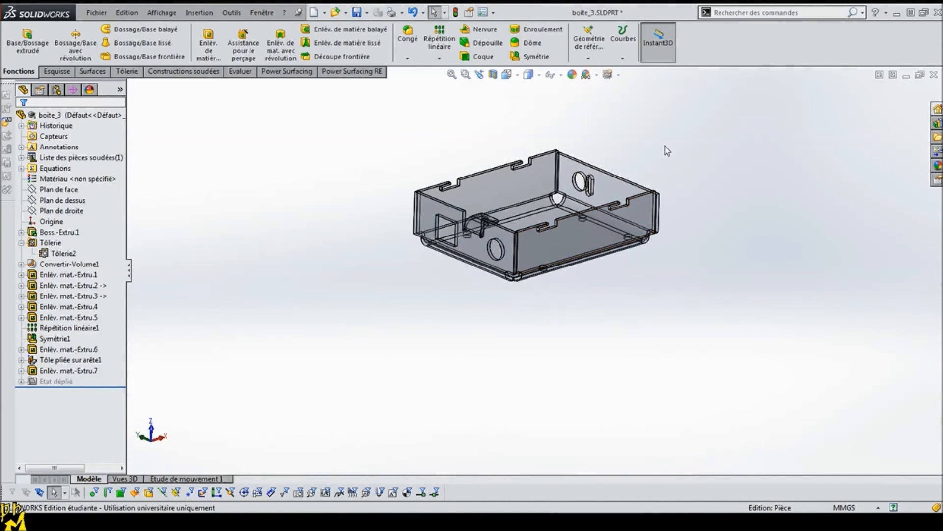
Step: Save the boite_3 part, switch to the boitier assembly and rebuild it with the changed model
{"action": "left_click", "coordinate": [356, 13]}
{"action": "left_click", "coordinate": [192, 497]}
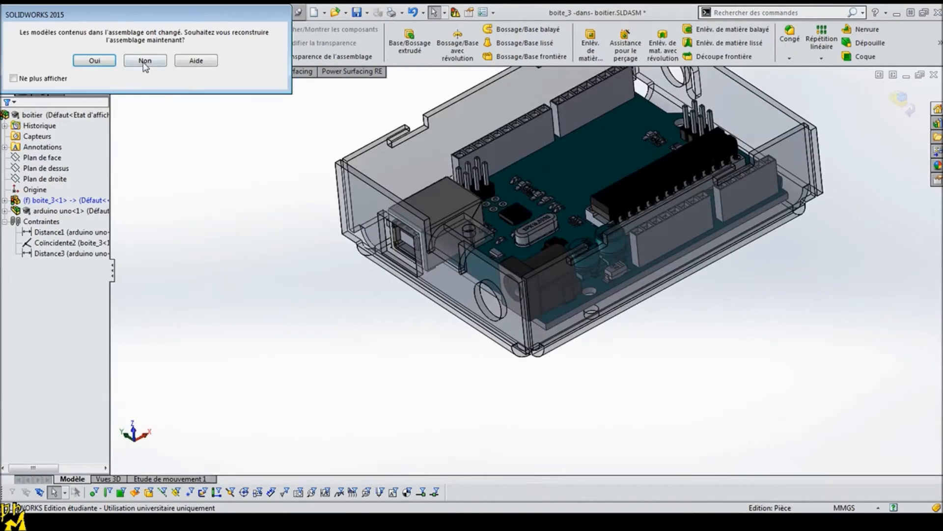
{"action": "left_click", "coordinate": [102, 63]}
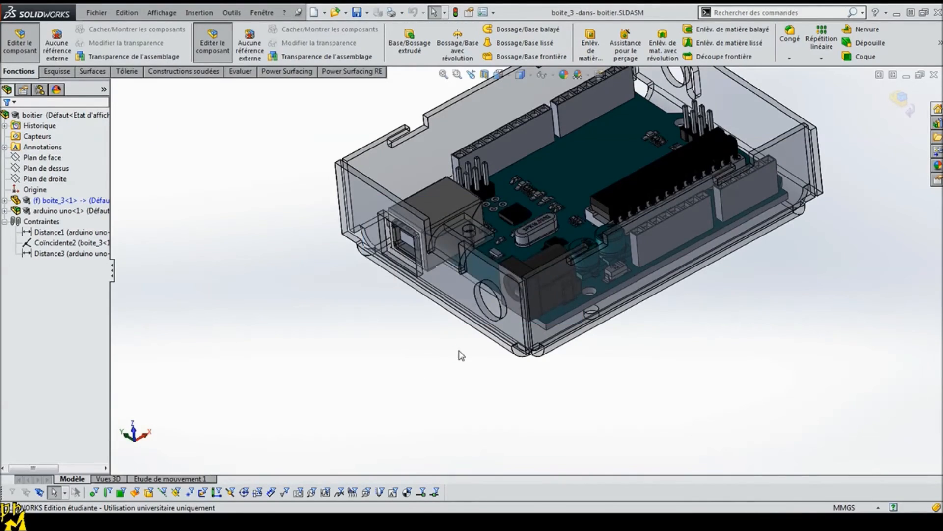
Step: Inspect how the Arduino board sits in the updated tray, and leave in-context editing of the boite_3 component
{"action": "middle_click_drag", "start_coordinate": [459, 354], "coordinate": [446, 412]}
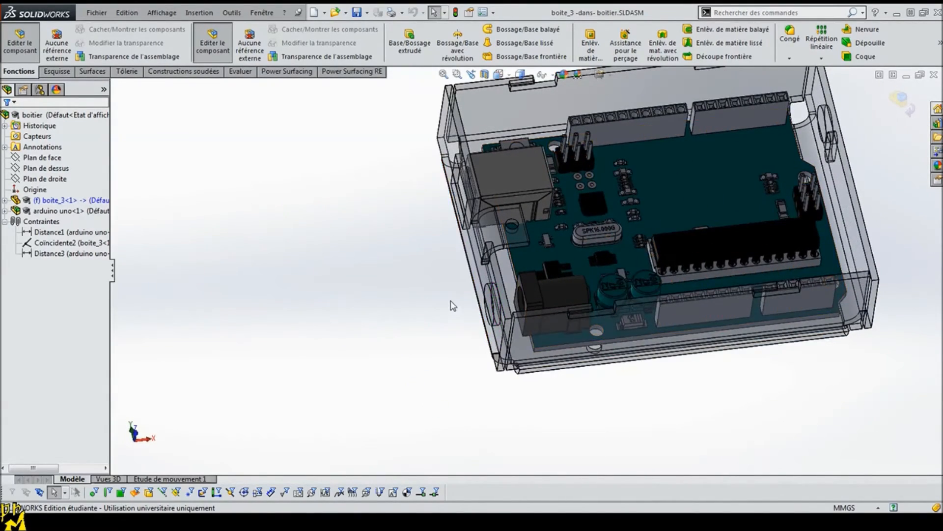
{"action": "middle_click_drag", "start_coordinate": [452, 305], "coordinate": [447, 348]}
{"action": "middle_click_drag", "start_coordinate": [654, 383], "coordinate": [620, 261]}
{"action": "scroll", "coordinate": [603, 197], "scroll_direction": "up", "scroll_amount": 3}
{"action": "scroll", "coordinate": [601, 133], "scroll_direction": "down", "scroll_amount": 1}
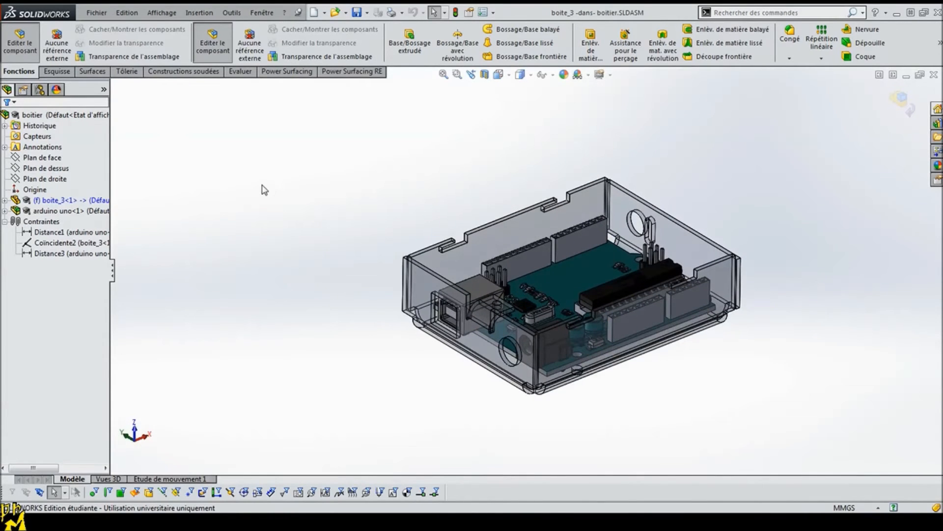
{"action": "left_click", "coordinate": [20, 43]}
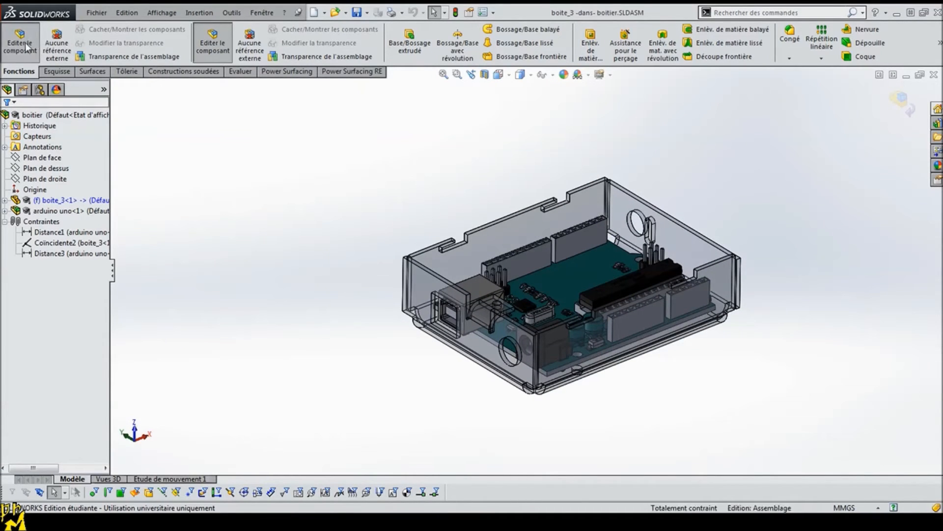
Step: Create a new part document and select its front plane
{"action": "left_click", "coordinate": [314, 12]}
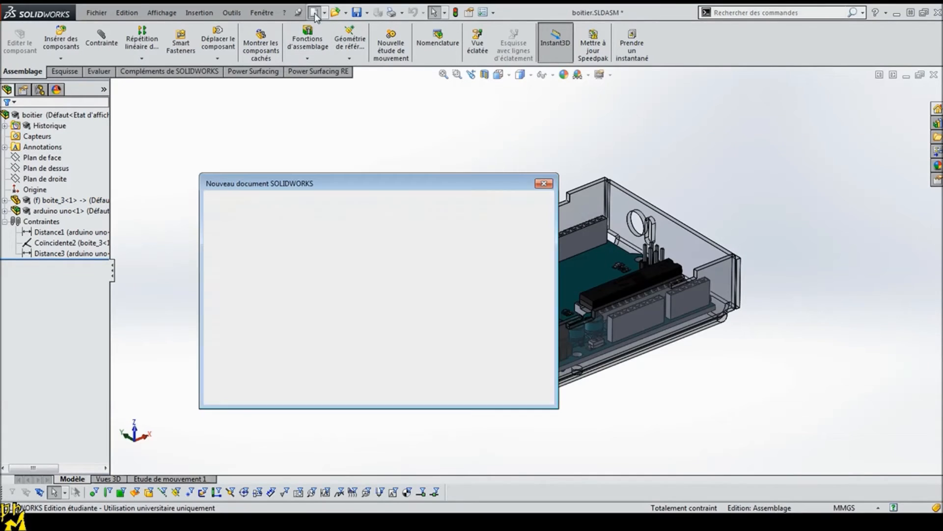
{"action": "left_click", "coordinate": [244, 226]}
{"action": "left_click", "coordinate": [418, 391]}
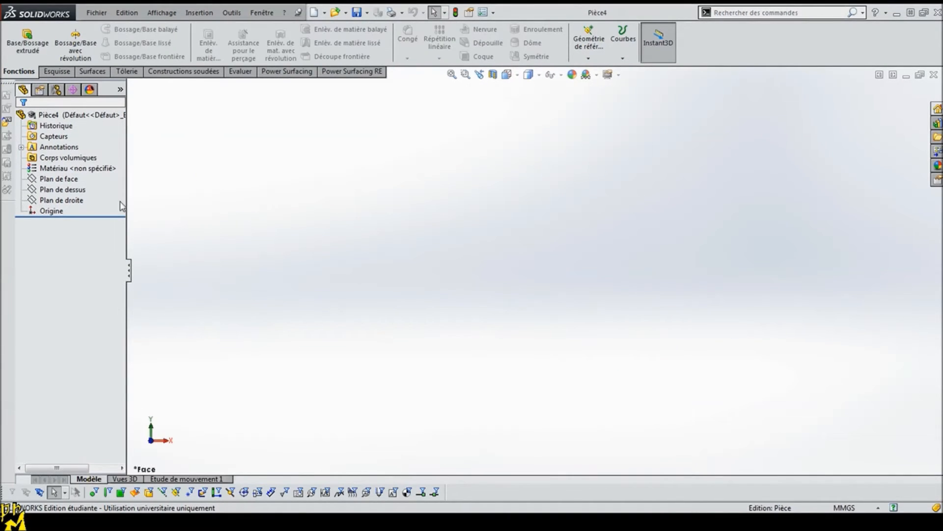
{"action": "left_click", "coordinate": [57, 179]}
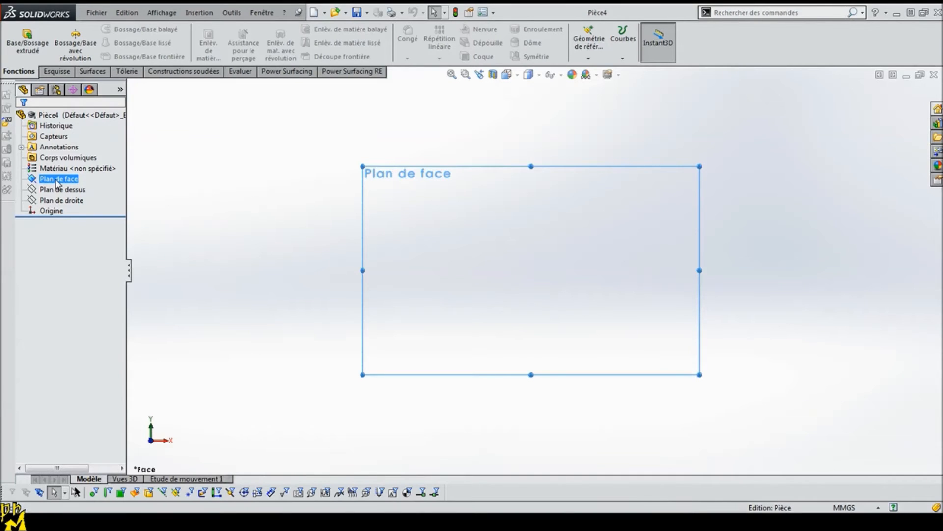
Step: Switch to the Tolerie.pptx presentation in PowerPoint, review the "Sur arrête" and "A partir d'une forme" slides, and return to the new part in SolidWorks
{"action": "left_click", "coordinate": [248, 521]}
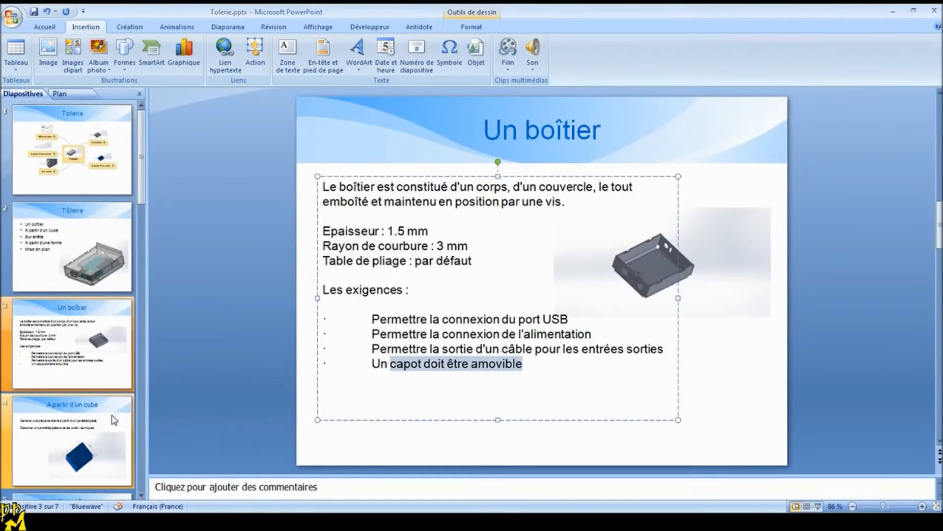
{"action": "left_click", "coordinate": [109, 452]}
{"action": "scroll", "coordinate": [116, 442], "scroll_direction": "down", "scroll_amount": 3}
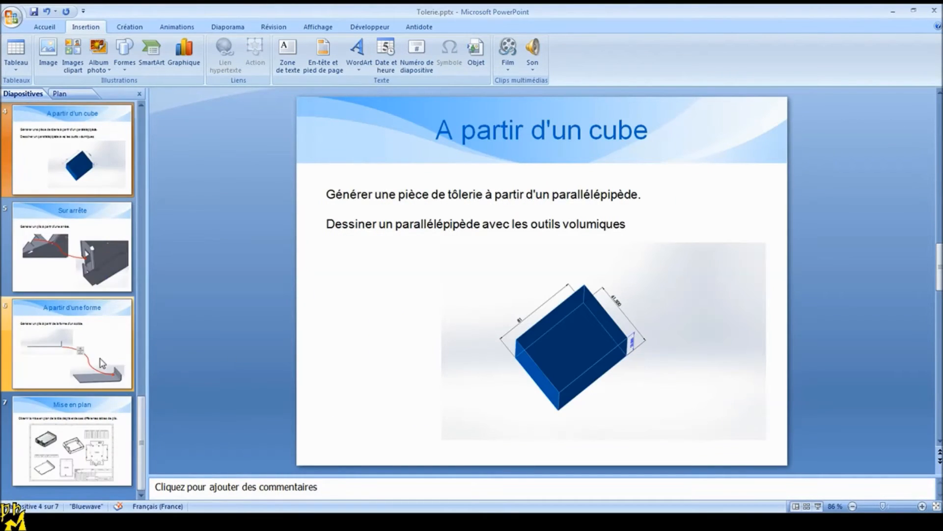
{"action": "left_click", "coordinate": [100, 358]}
{"action": "left_click", "coordinate": [81, 264]}
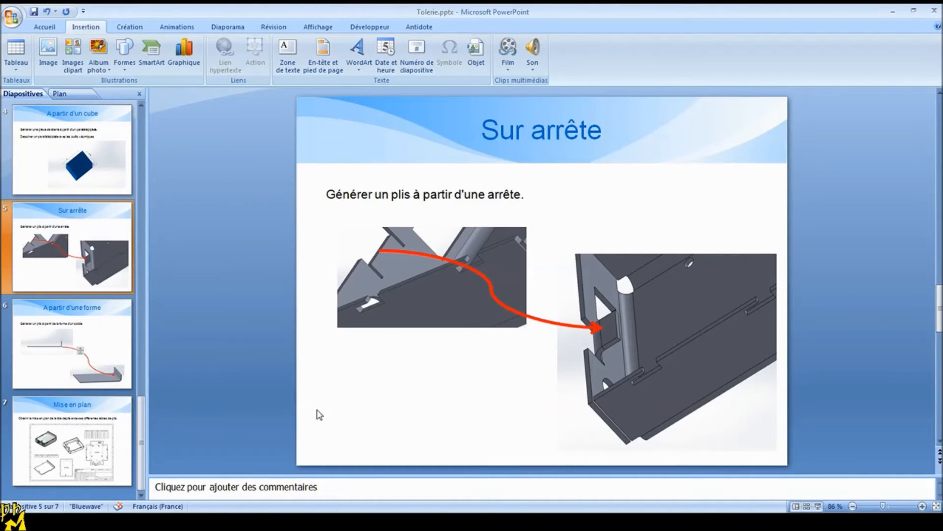
{"action": "key", "text": "Down"}
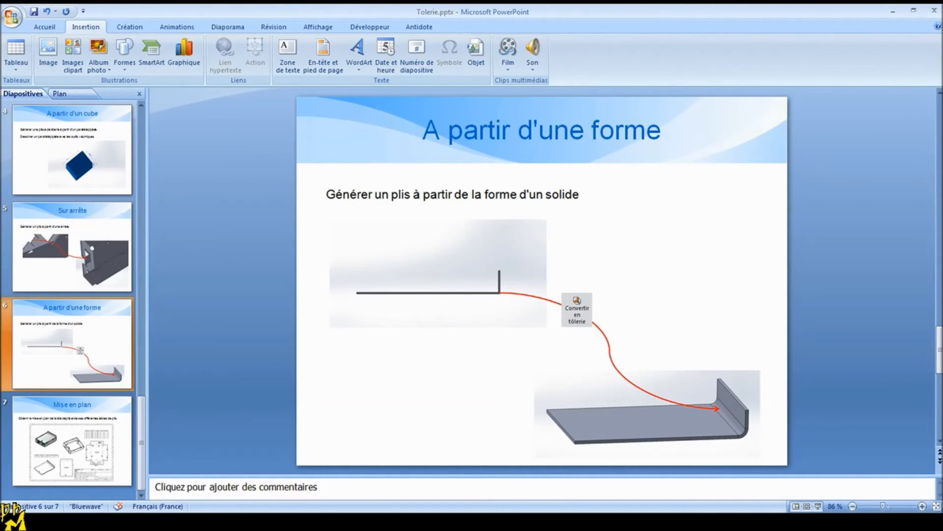
{"action": "left_click", "coordinate": [183, 497]}
{"action": "left_click", "coordinate": [210, 285]}
Step: Sketch an L-shaped profile on the front plane: a horizontal line ending at the origin and a vertical line about 27 mm high rising from it
{"action": "left_click", "coordinate": [52, 177]}
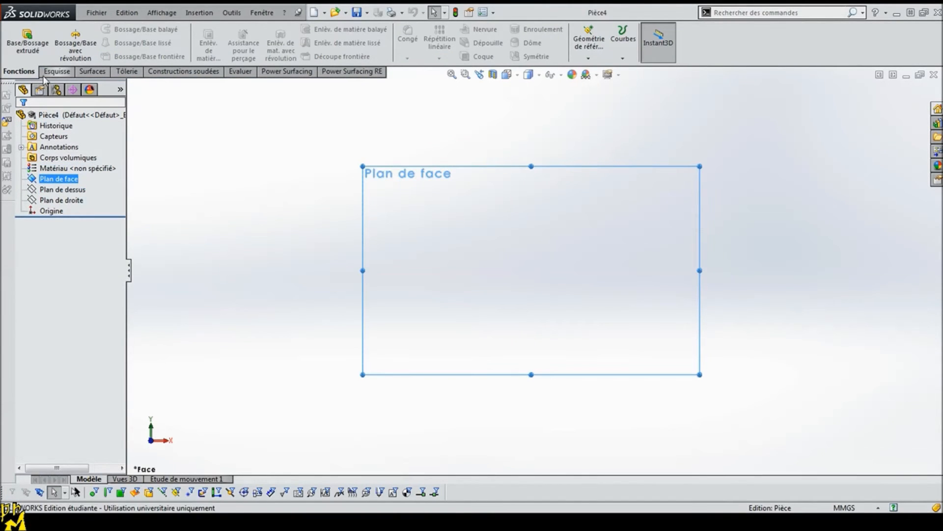
{"action": "left_click", "coordinate": [56, 71]}
{"action": "left_click", "coordinate": [20, 40]}
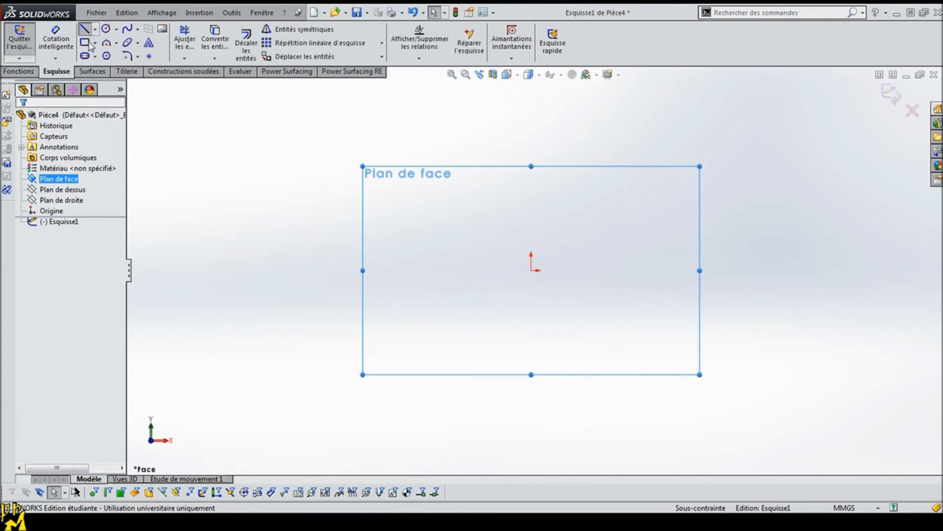
{"action": "left_click", "coordinate": [83, 31]}
{"action": "left_click", "coordinate": [322, 273]}
{"action": "key", "text": "Escape"}
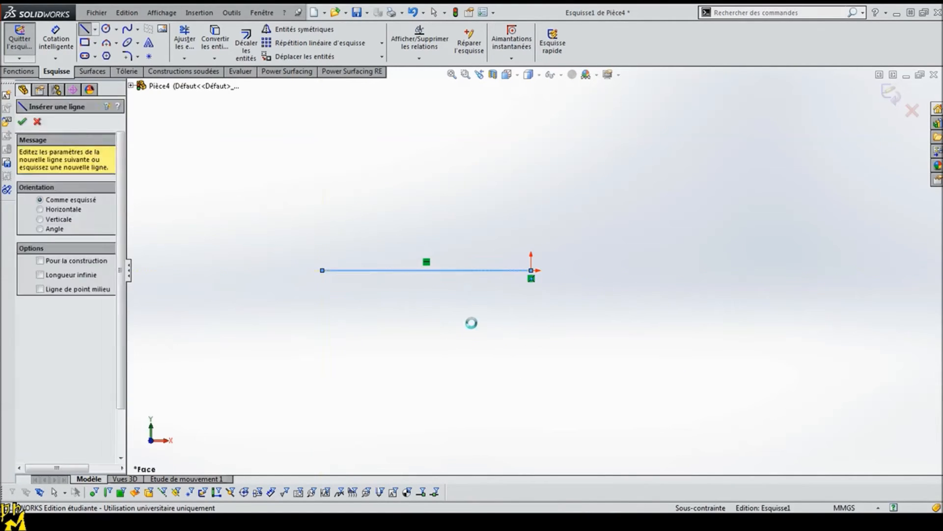
{"action": "left_click", "coordinate": [85, 31]}
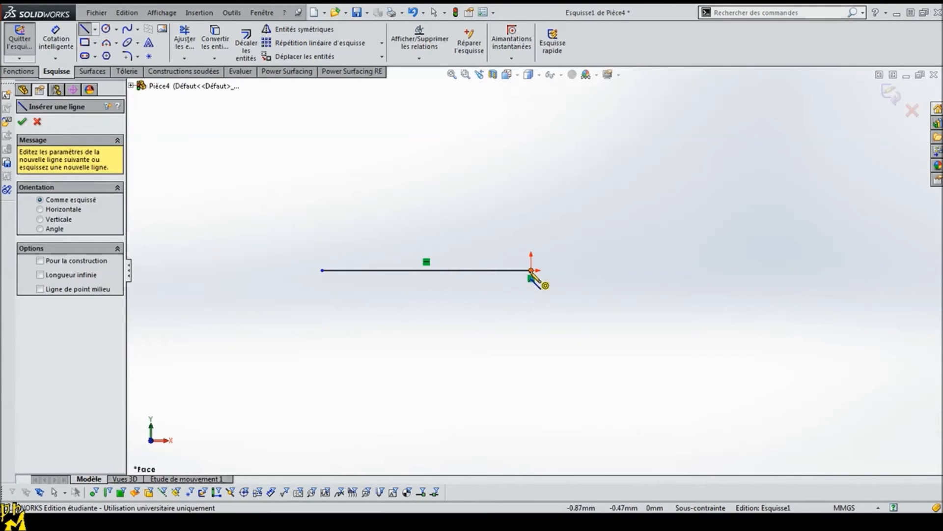
{"action": "left_click", "coordinate": [531, 271]}
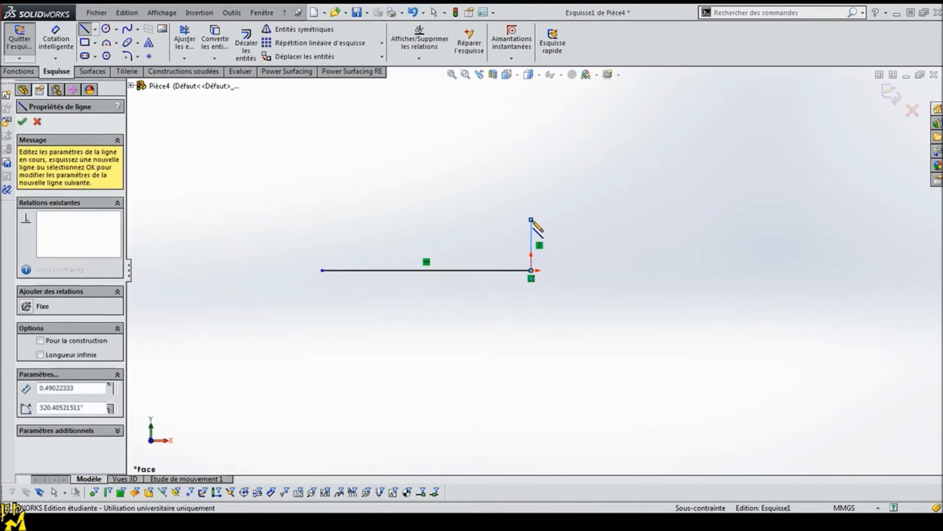
{"action": "key", "text": "Escape"}
Step: Dimension the profile's vertical line to 10 mm
{"action": "left_click", "coordinate": [56, 41]}
{"action": "left_click", "coordinate": [532, 235]}
{"action": "left_click", "coordinate": [626, 252]}
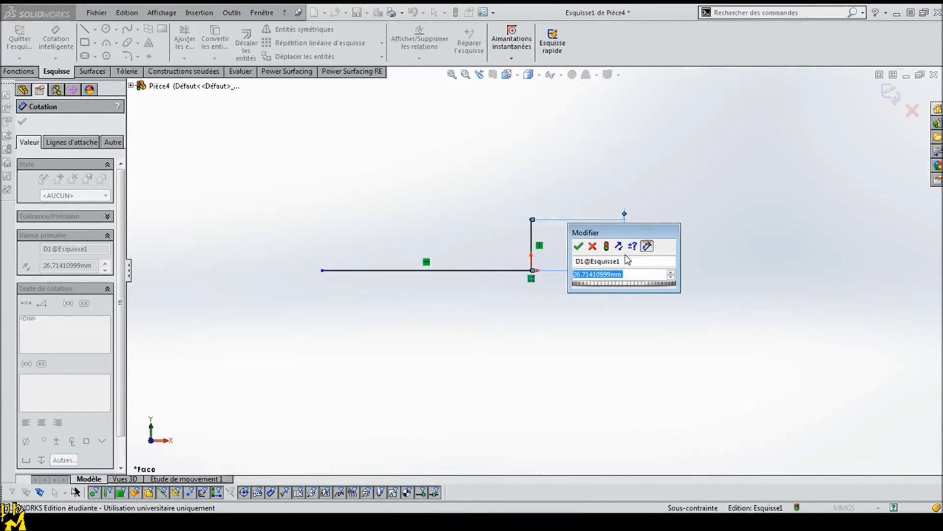
{"action": "type", "text": "10"}
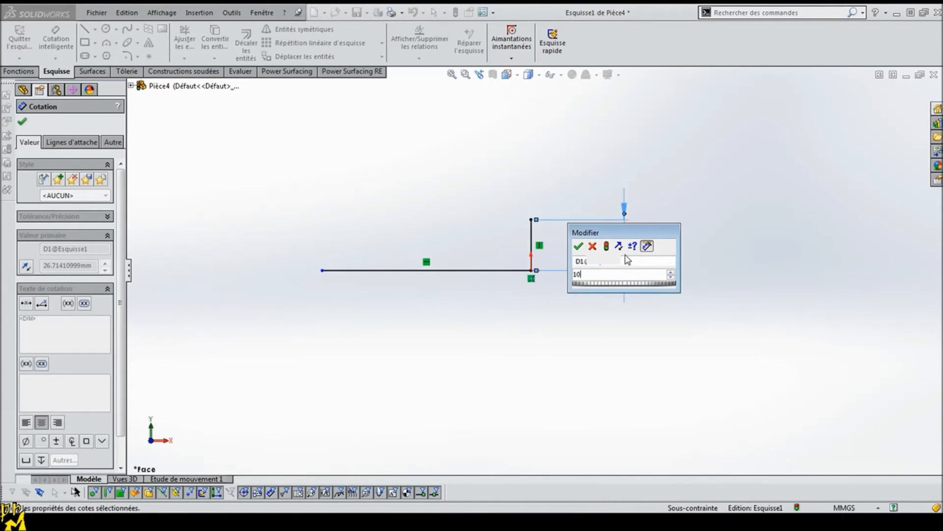
{"action": "key", "text": "Return"}
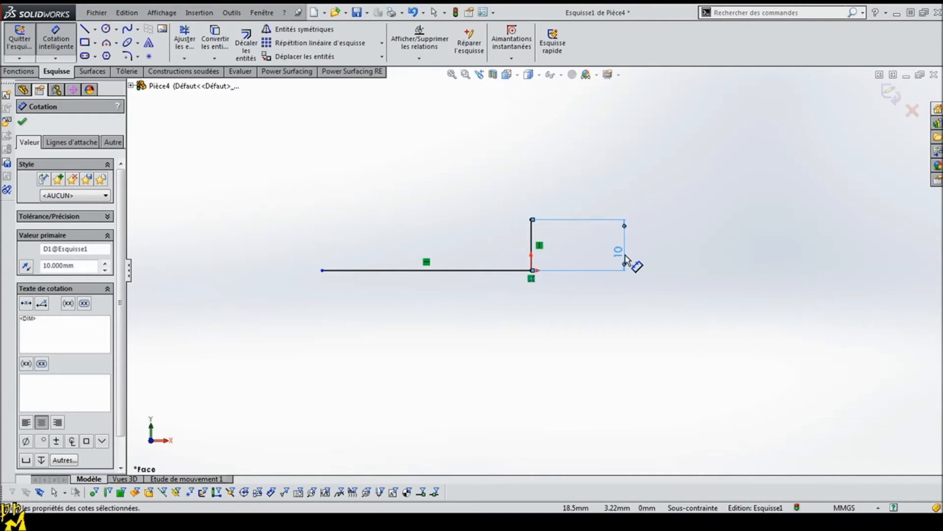
Step: Dimension the profile's horizontal line to 78.5 mm
{"action": "left_click", "coordinate": [458, 270]}
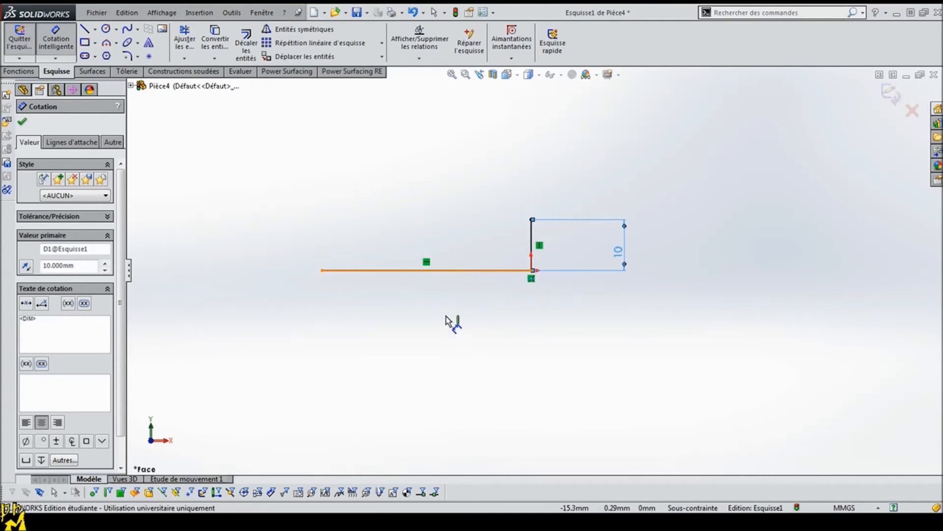
{"action": "left_click", "coordinate": [446, 324]}
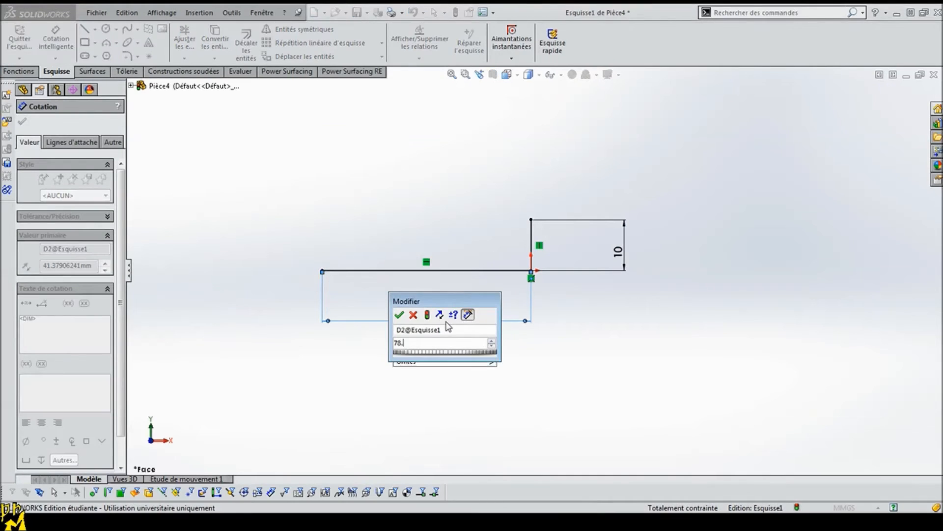
{"action": "type", "text": "78.5"}
{"action": "key", "text": "Return"}
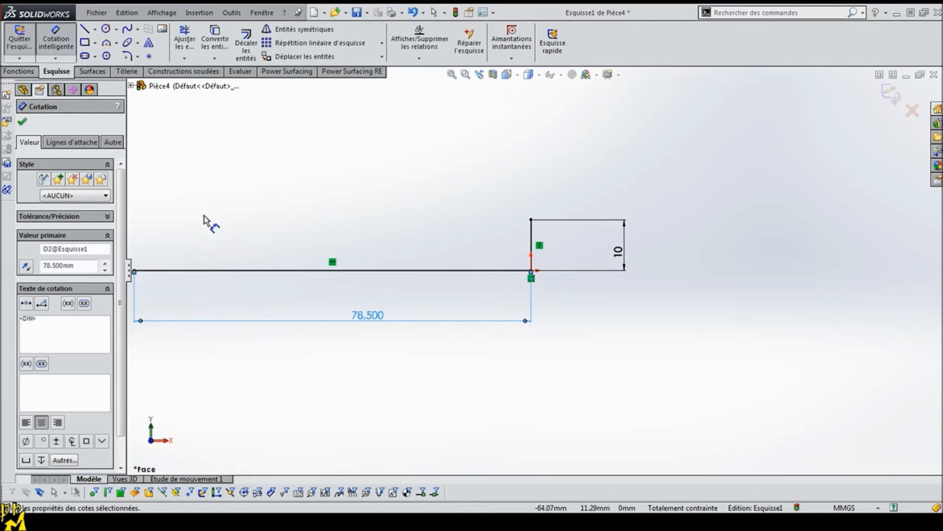
{"action": "scroll", "coordinate": [309, 307], "scroll_direction": "up", "scroll_amount": 1}
{"action": "scroll", "coordinate": [328, 276], "scroll_direction": "up", "scroll_amount": 2}
{"action": "scroll", "coordinate": [317, 257], "scroll_direction": "down", "scroll_amount": 1}
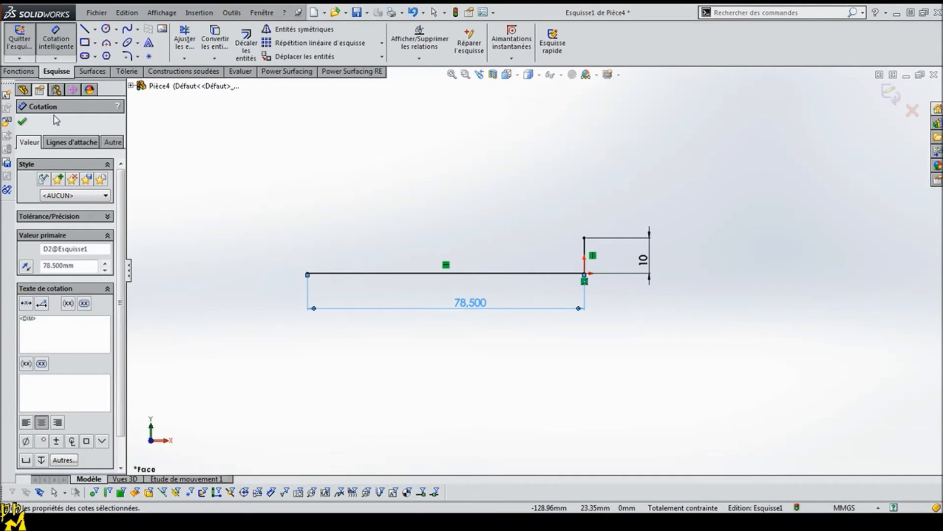
{"action": "left_click", "coordinate": [23, 122]}
Step: Start a thin-feature boss extrusion of the L-shaped sketch with a wall thickness of 1.5 mm
{"action": "left_click", "coordinate": [19, 71]}
{"action": "left_click", "coordinate": [33, 46]}
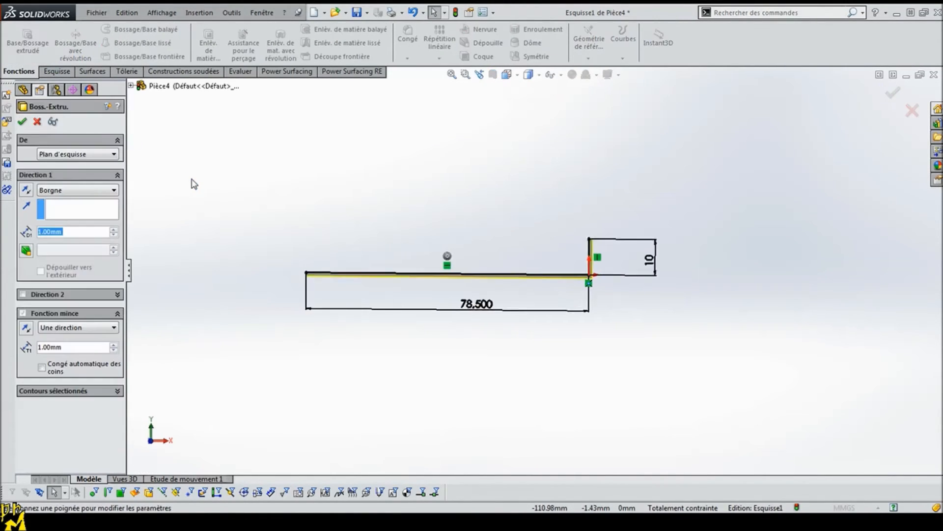
{"action": "left_click", "coordinate": [79, 348]}
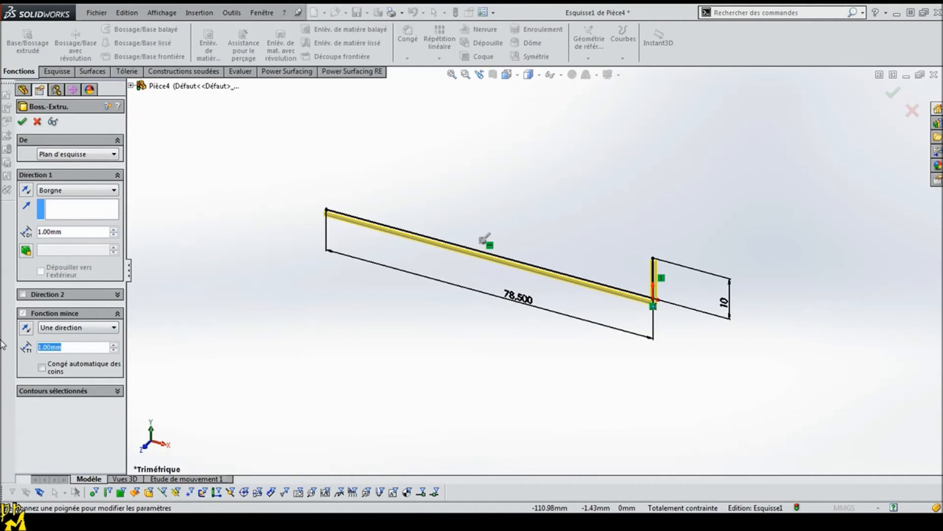
{"action": "type", "text": "1.5"}
{"action": "key", "text": "Return"}
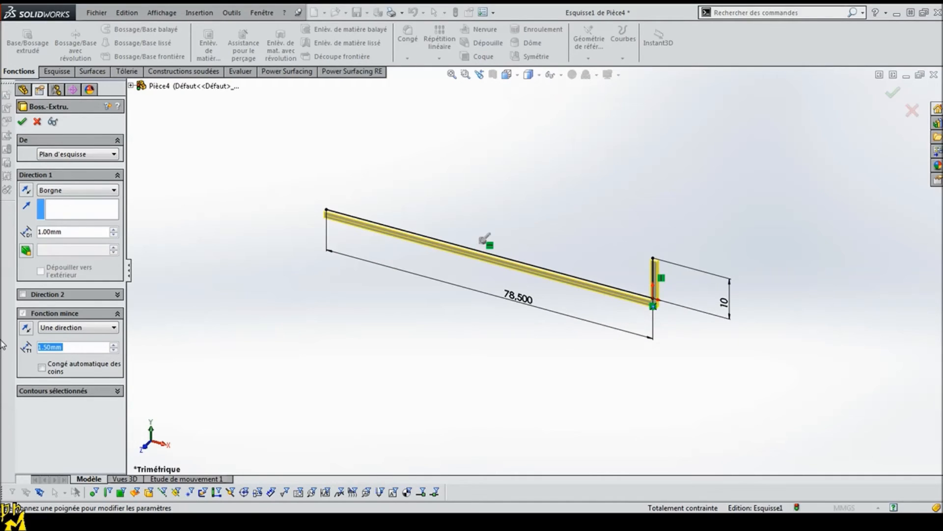
Step: Extrude the L-shaped thin profile 58 mm symmetrically about the sketch plane using the mid-plane end condition
{"action": "middle_click_drag", "start_coordinate": [246, 364], "coordinate": [275, 300]}
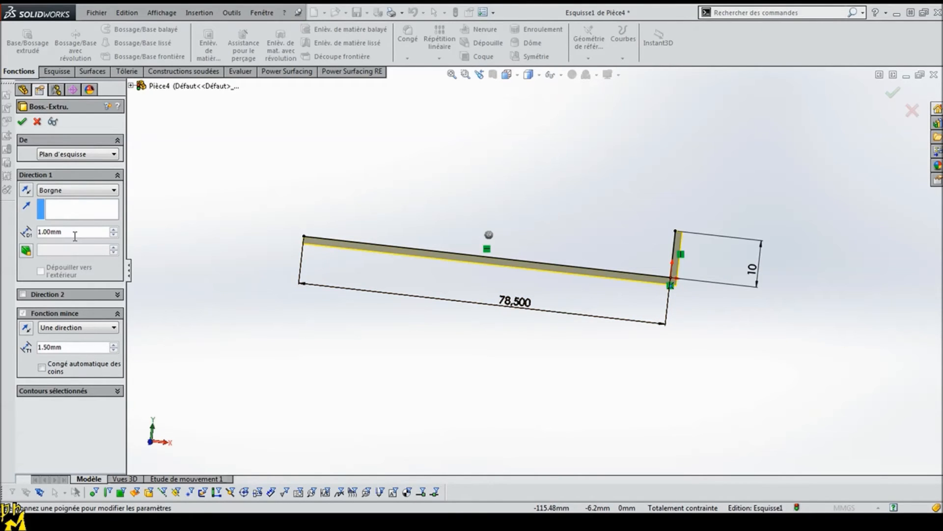
{"action": "left_click", "coordinate": [74, 190]}
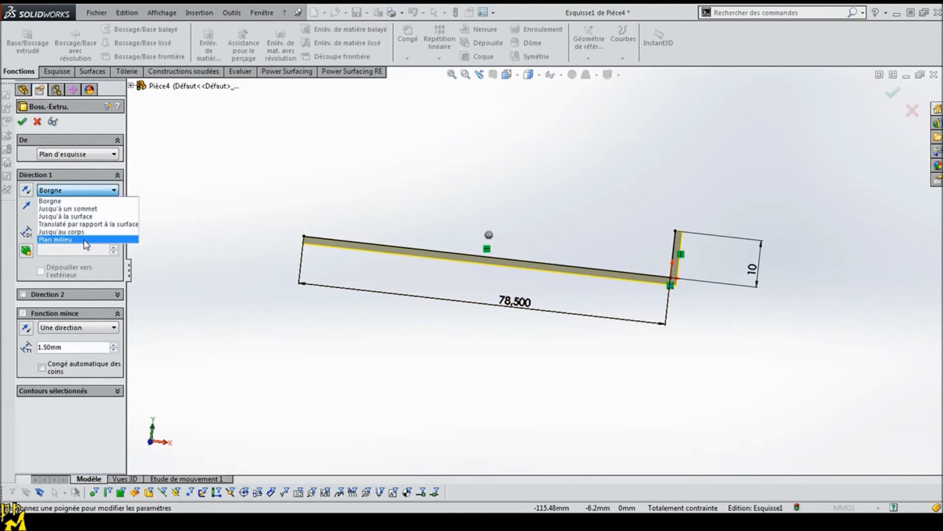
{"action": "left_click", "coordinate": [74, 239]}
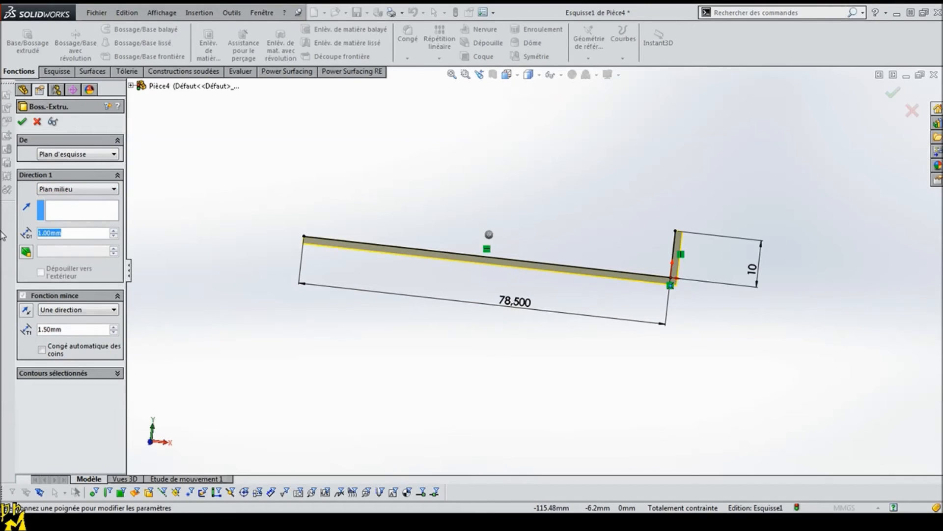
{"action": "type", "text": "58"}
{"action": "key", "text": "Return"}
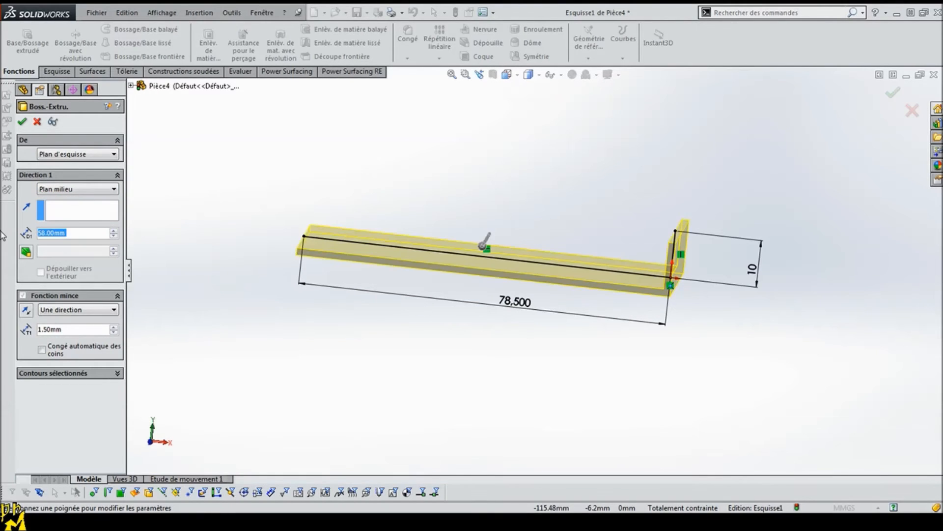
{"action": "left_click", "coordinate": [22, 121]}
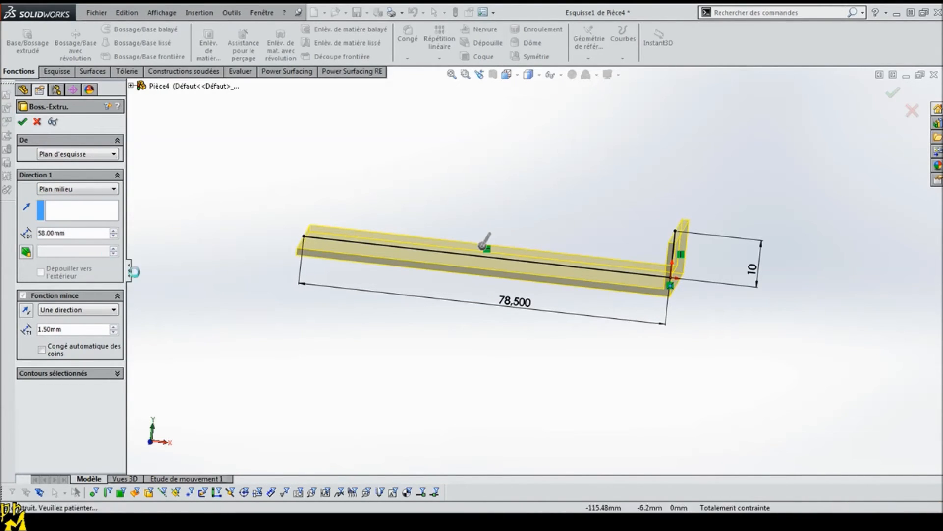
Step: Convert the L-shaped body to sheet metal, with the long flange's underside as fixed face and the outer corner edge as bend
{"action": "middle_click_drag", "start_coordinate": [338, 316], "coordinate": [323, 345]}
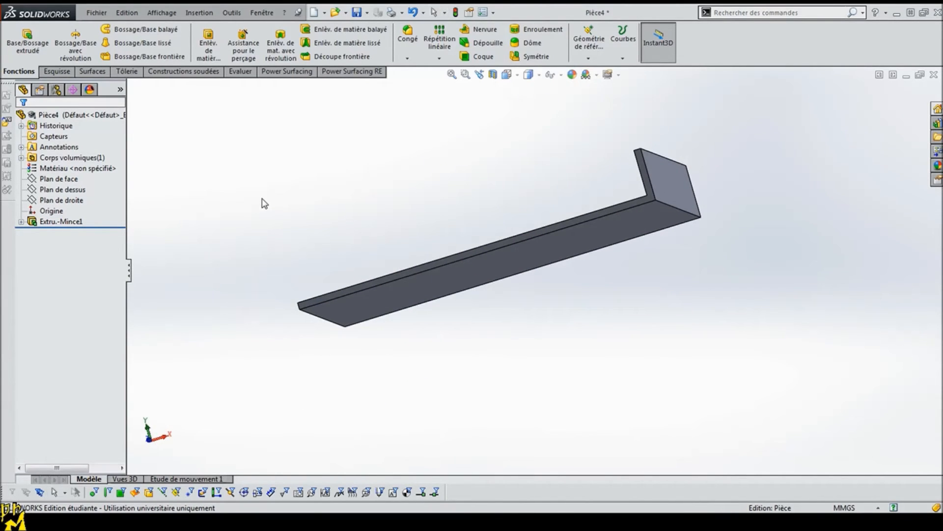
{"action": "left_click", "coordinate": [127, 71]}
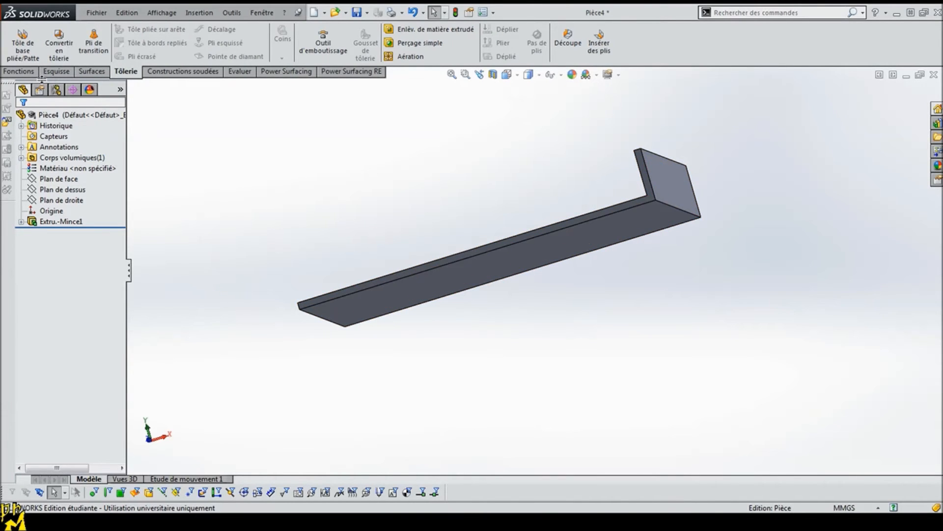
{"action": "left_click", "coordinate": [70, 45]}
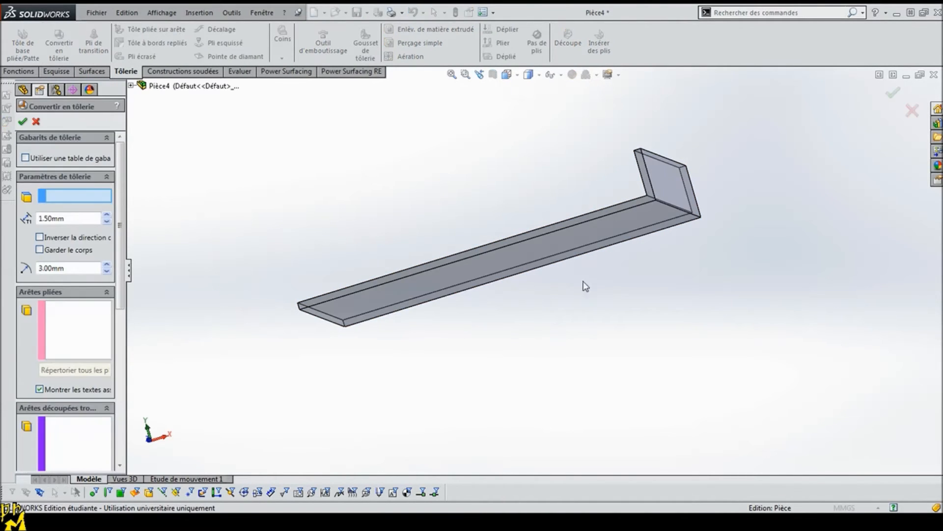
{"action": "middle_click_drag", "start_coordinate": [582, 280], "coordinate": [600, 288]}
{"action": "left_click", "coordinate": [602, 236]}
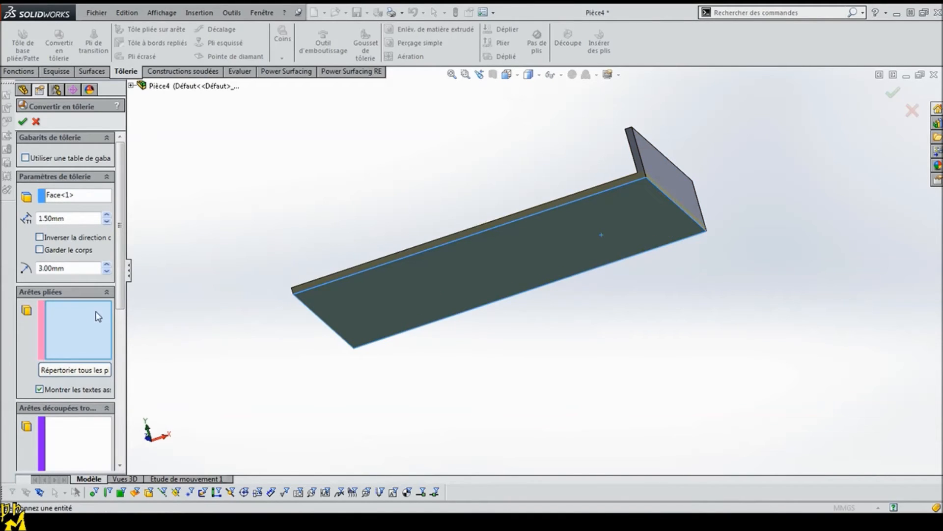
{"action": "left_click_drag", "start_coordinate": [82, 216], "coordinate": [30, 216]}
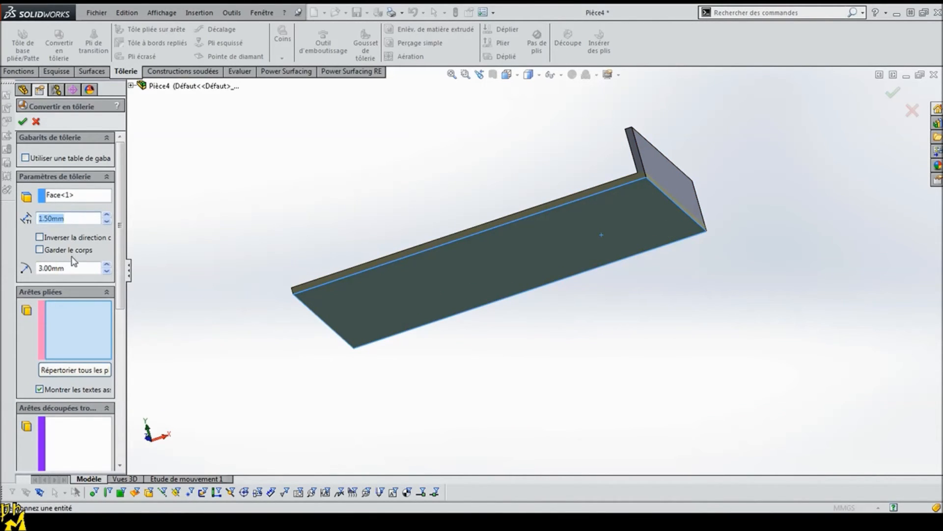
{"action": "left_click", "coordinate": [74, 322]}
{"action": "left_click", "coordinate": [662, 192]}
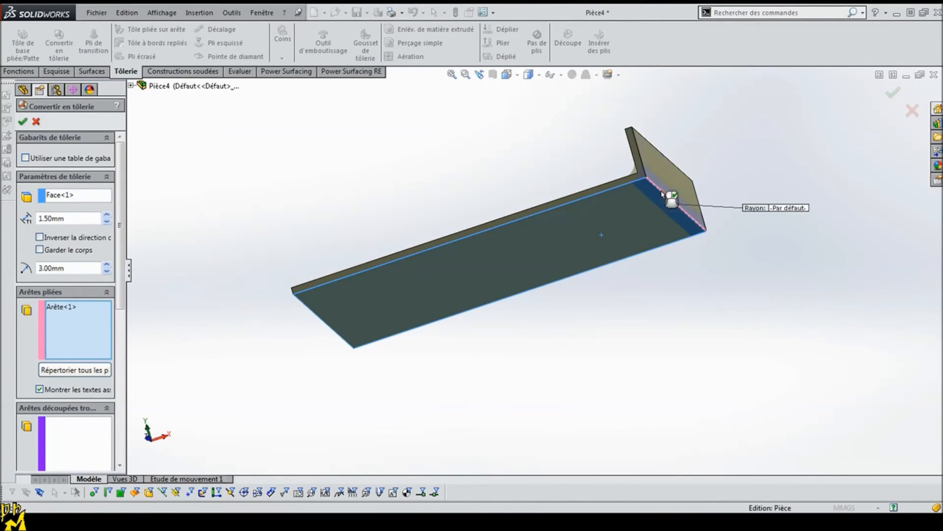
{"action": "left_click", "coordinate": [22, 122]}
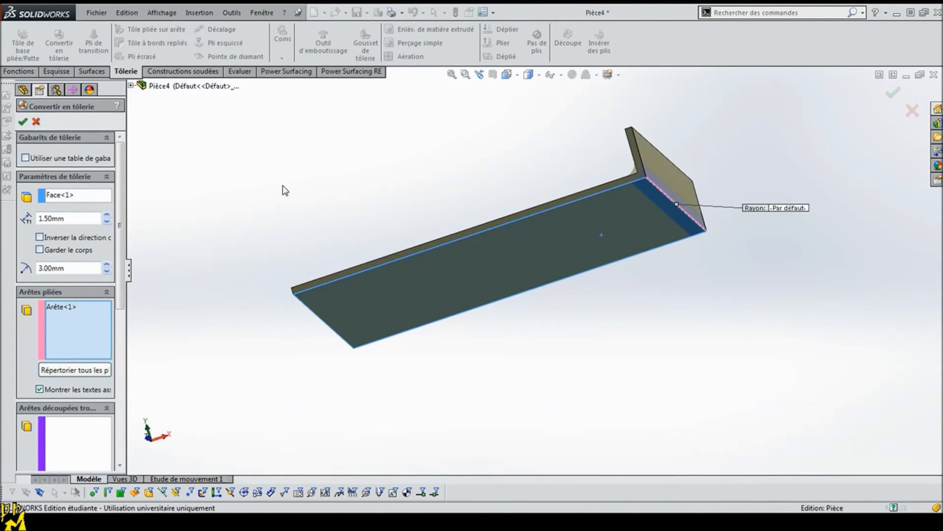
Step: Sketch a rectangle about 5.1 mm wide across the full 1.5 mm thickness on the long flange's narrow side face, near its free end
{"action": "middle_click_drag", "start_coordinate": [372, 210], "coordinate": [407, 260]}
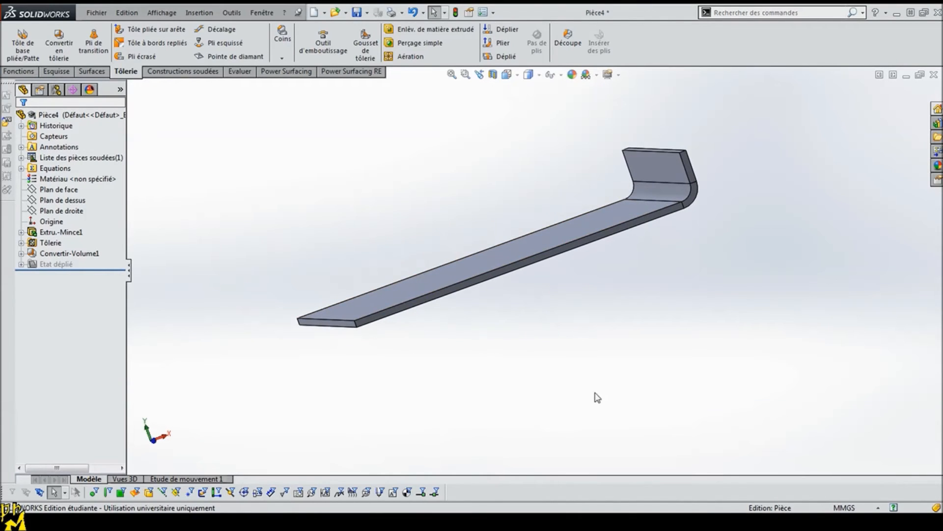
{"action": "middle_click_drag", "start_coordinate": [437, 364], "coordinate": [347, 328]}
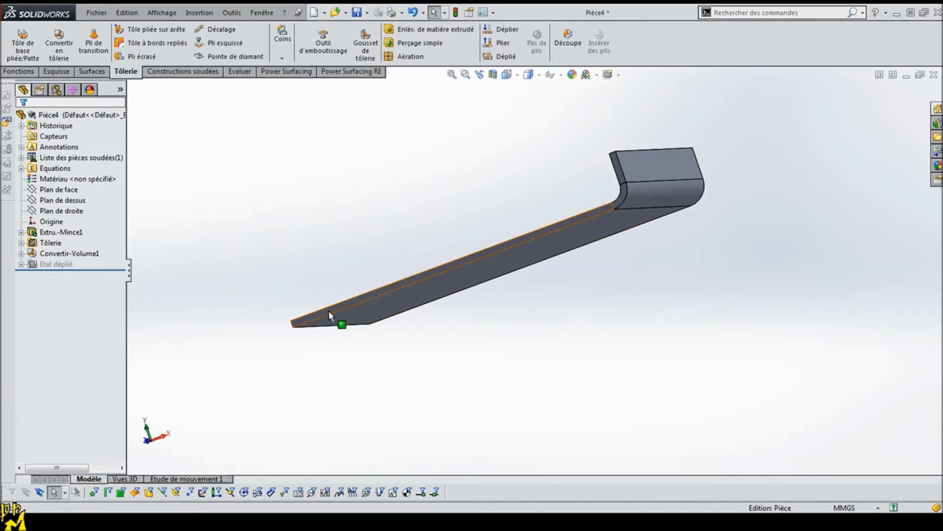
{"action": "left_click", "coordinate": [329, 312]}
{"action": "left_click", "coordinate": [219, 186]}
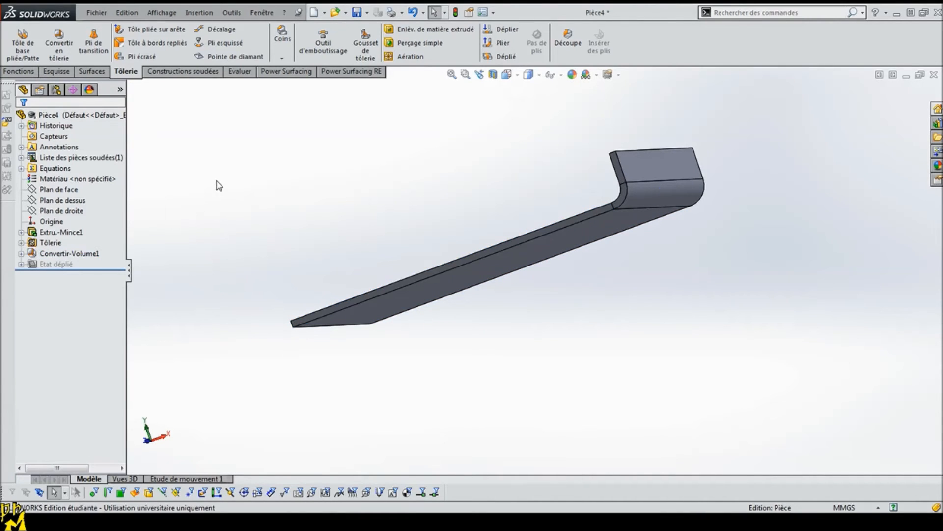
{"action": "left_click", "coordinate": [335, 307]}
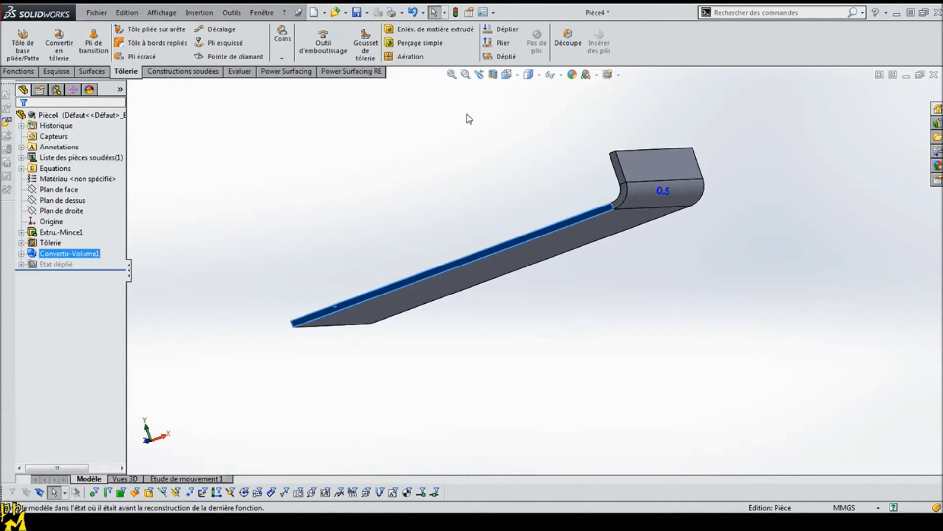
{"action": "left_click", "coordinate": [506, 74]}
{"action": "left_click", "coordinate": [522, 118]}
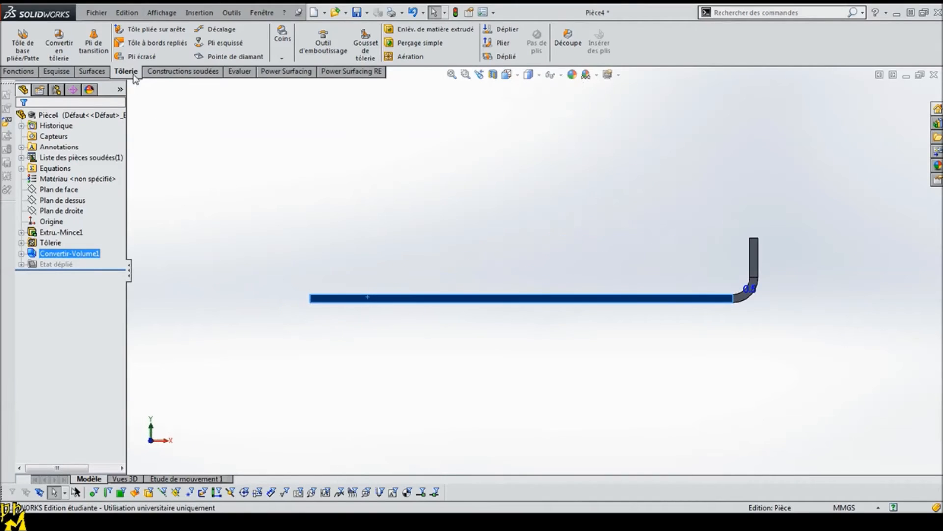
{"action": "left_click", "coordinate": [56, 73]}
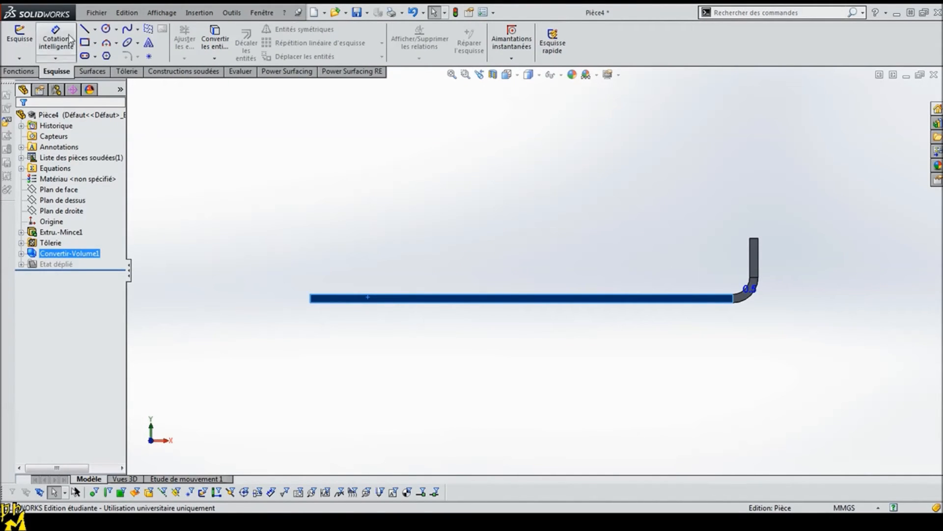
{"action": "left_click", "coordinate": [85, 44]}
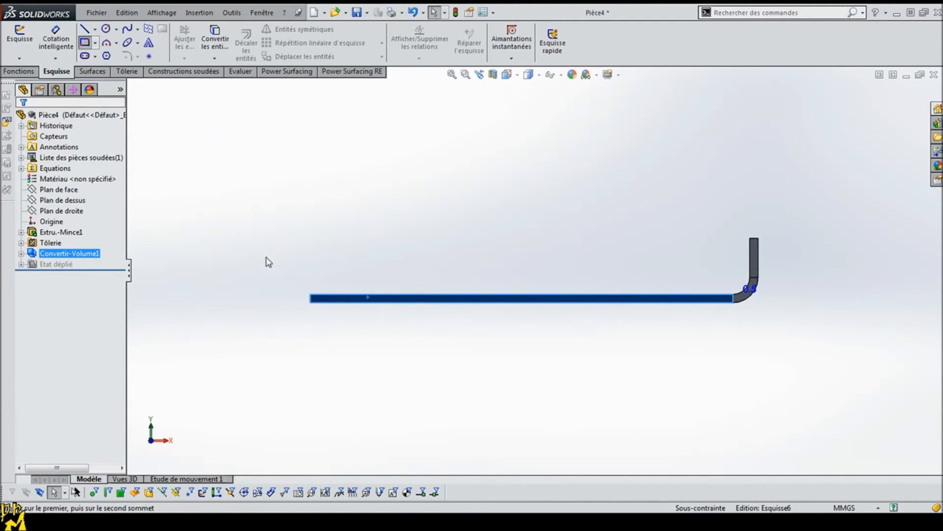
{"action": "left_click", "coordinate": [350, 295]}
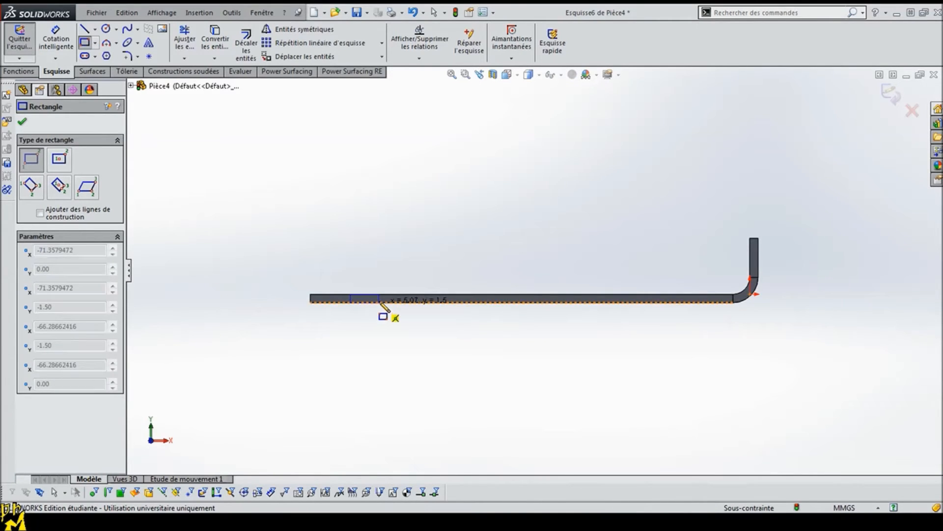
{"action": "left_click", "coordinate": [379, 301]}
Step: Dimension the small rectangle's width to 5 mm
{"action": "left_click", "coordinate": [63, 49]}
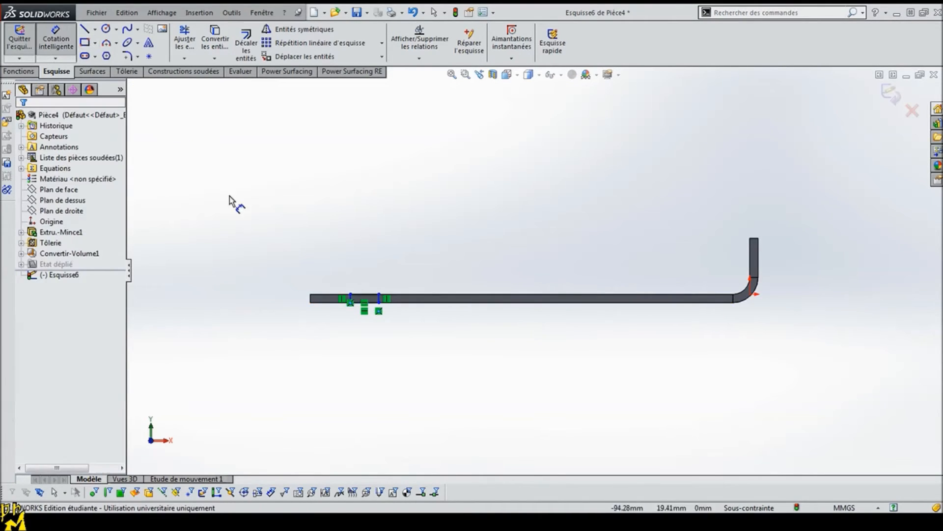
{"action": "left_click", "coordinate": [366, 297]}
{"action": "left_click", "coordinate": [369, 229]}
{"action": "key", "text": "Return"}
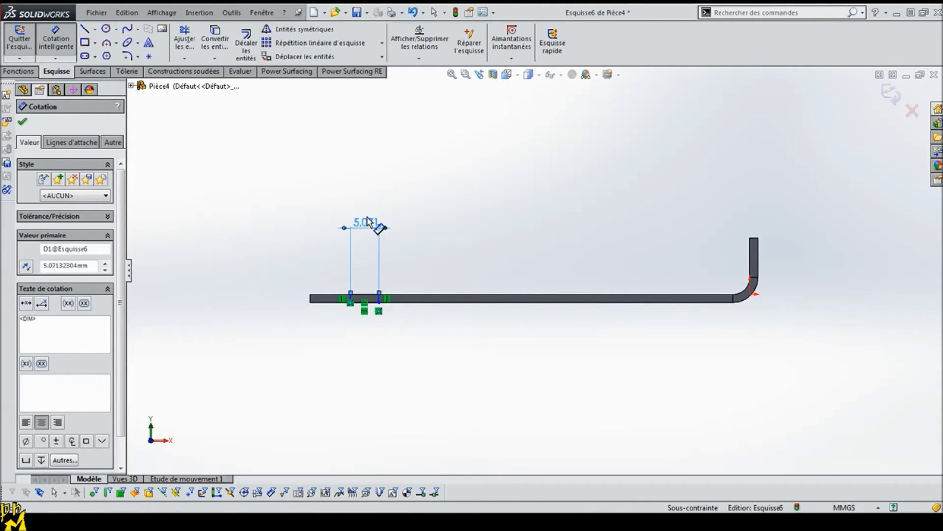
{"action": "double_click", "coordinate": [367, 223]}
{"action": "type", "text": "5"}
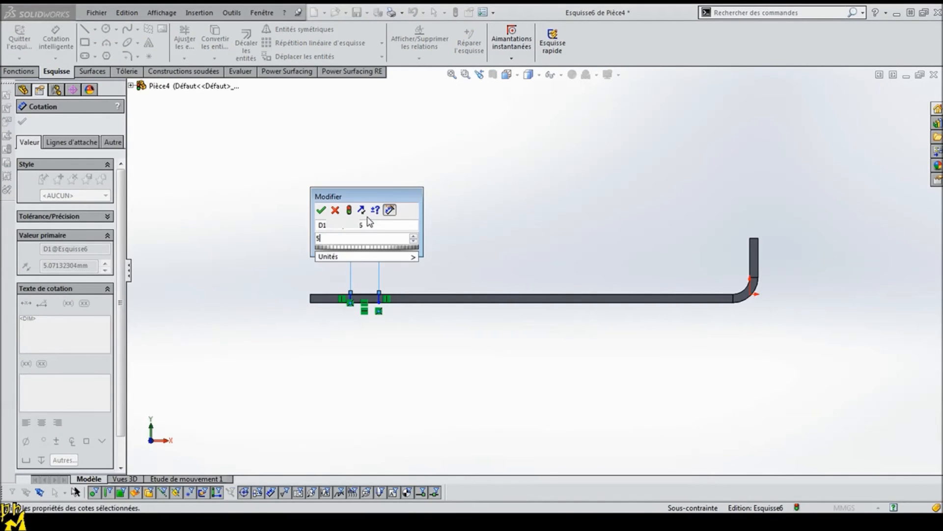
{"action": "key", "text": "Return"}
Step: Dimension the distance from the flange's free end to the near side of the rectangle as 12 mm
{"action": "scroll", "coordinate": [340, 320], "scroll_direction": "down", "scroll_amount": 1}
{"action": "scroll", "coordinate": [347, 286], "scroll_direction": "down", "scroll_amount": 2}
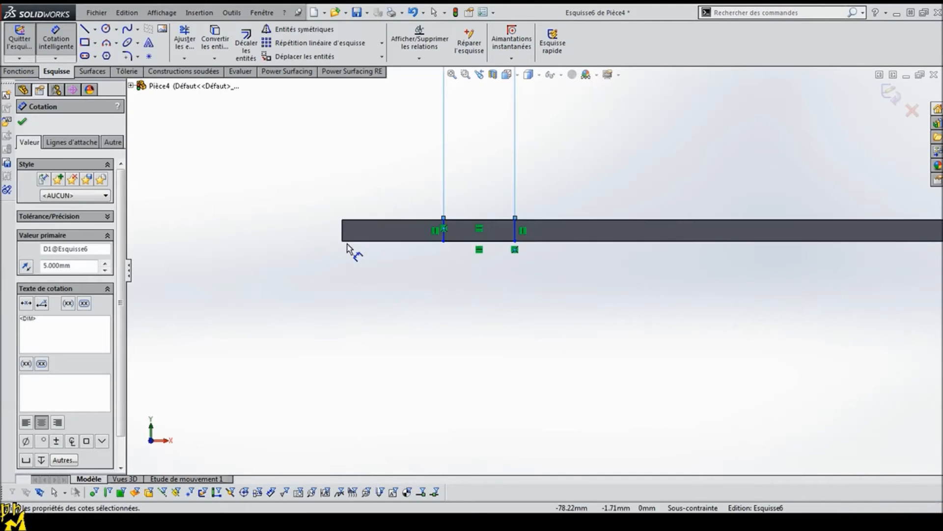
{"action": "left_click", "coordinate": [343, 229]}
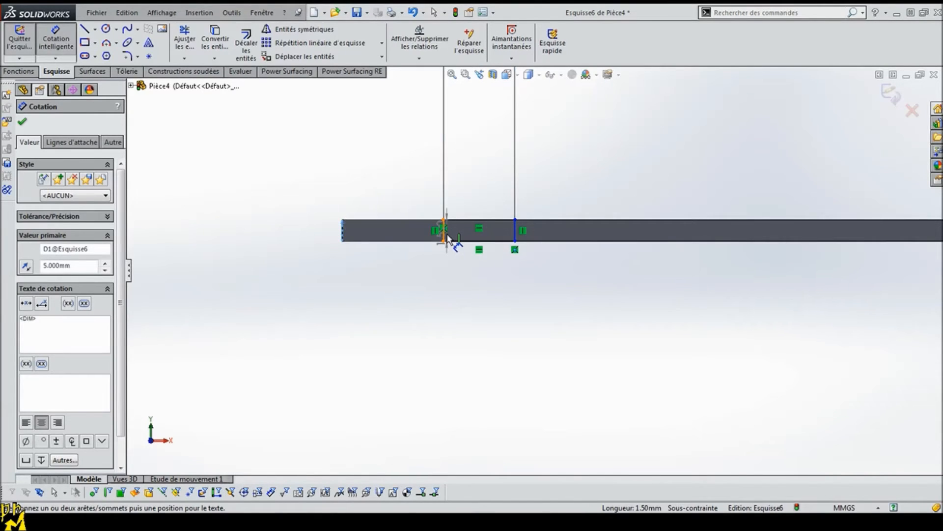
{"action": "left_click", "coordinate": [444, 235]}
{"action": "left_click", "coordinate": [313, 136]}
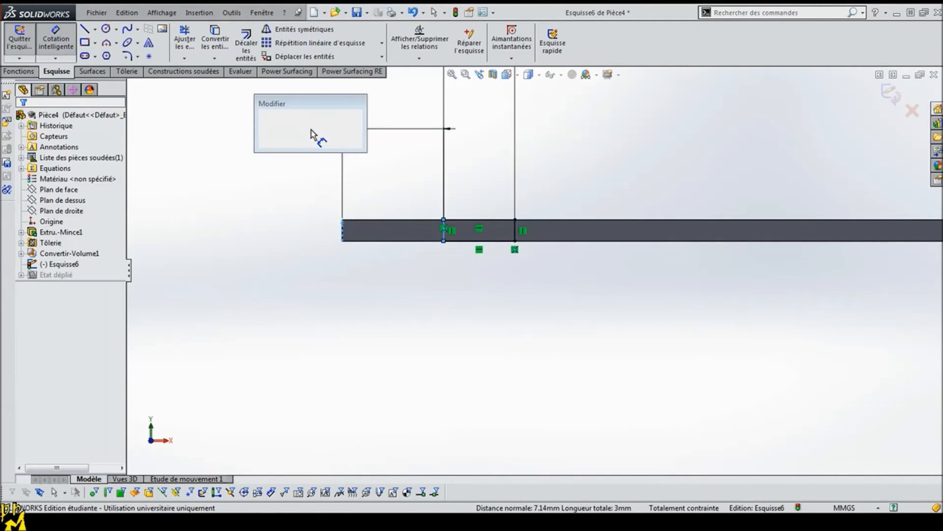
{"action": "type", "text": "12"}
{"action": "key", "text": "Return"}
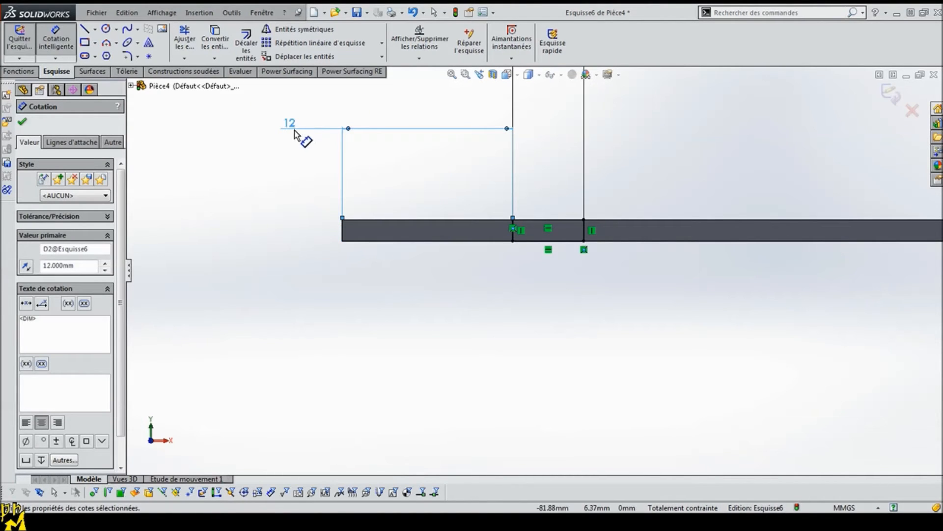
Step: Change the rectangle's distance from the flange's free end to 12.5 mm
{"action": "double_click", "coordinate": [291, 124]}
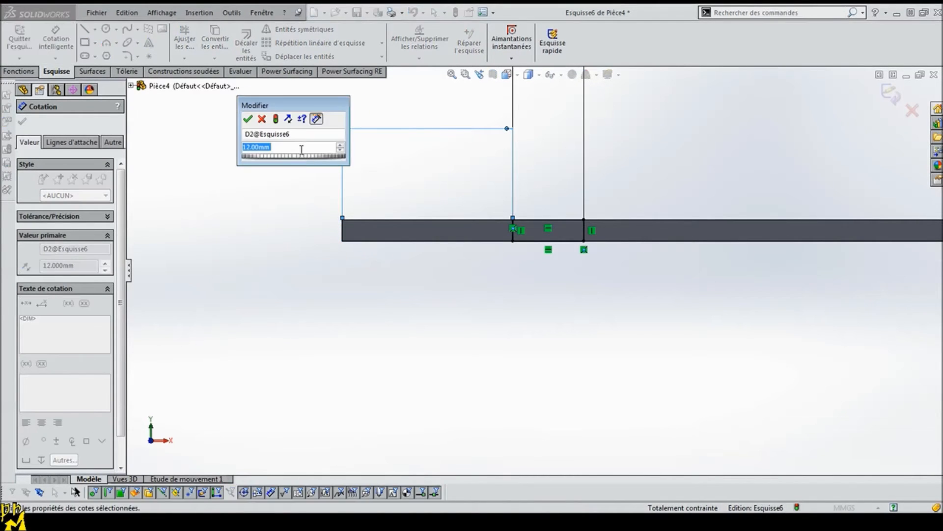
{"action": "left_click", "coordinate": [259, 148]}
{"action": "mouse_move", "coordinate": [270, 166]}
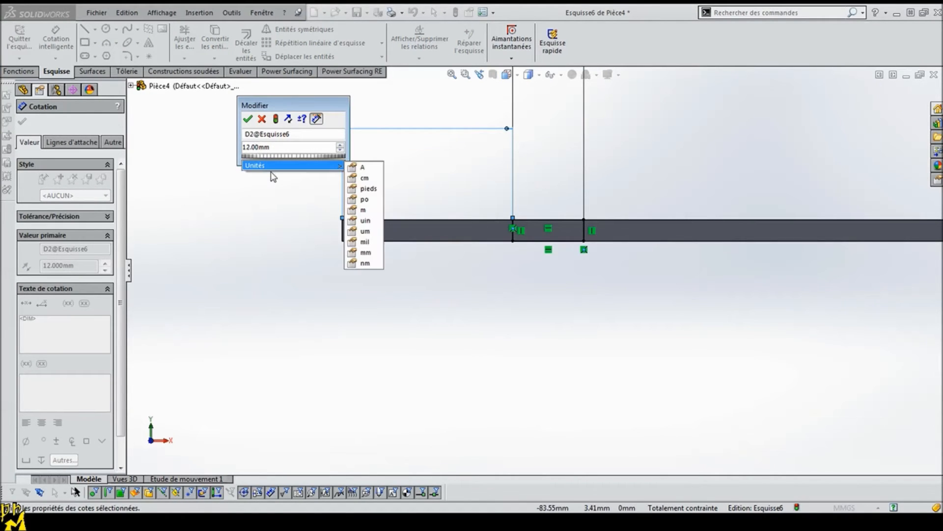
{"action": "key", "text": "Left"}
{"action": "key", "text": "BackSpace"}
{"action": "type", "text": "5"}
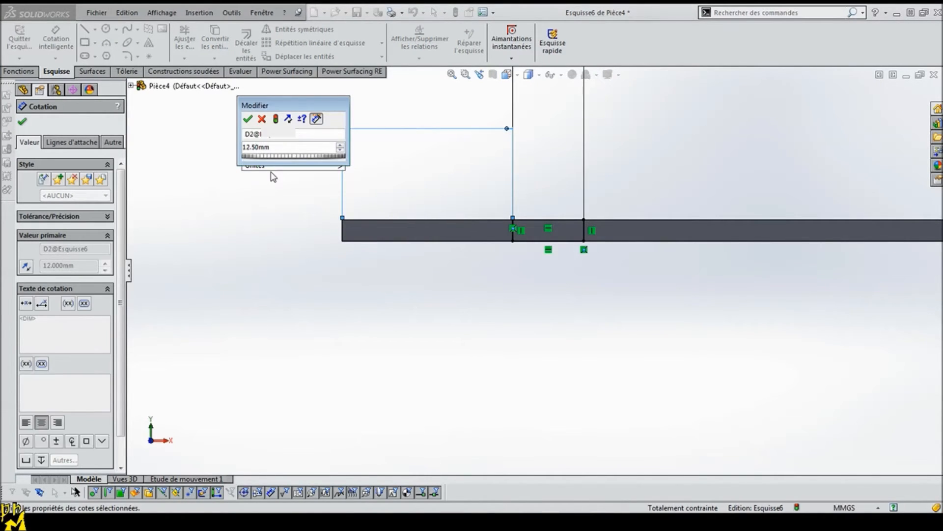
{"action": "key", "text": "Return"}
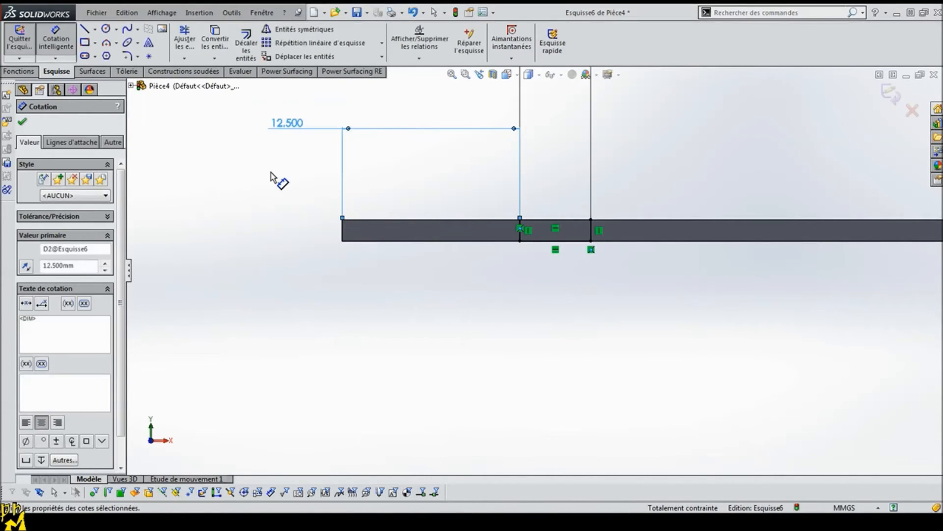
{"action": "left_click", "coordinate": [22, 122]}
Step: Start a boss extrusion of the small rectangle on the flange's narrow side face
{"action": "left_click", "coordinate": [21, 73]}
{"action": "middle_click_drag", "start_coordinate": [175, 190], "coordinate": [220, 241]}
{"action": "scroll", "coordinate": [227, 203], "scroll_direction": "up", "scroll_amount": 2}
{"action": "left_click", "coordinate": [34, 45]}
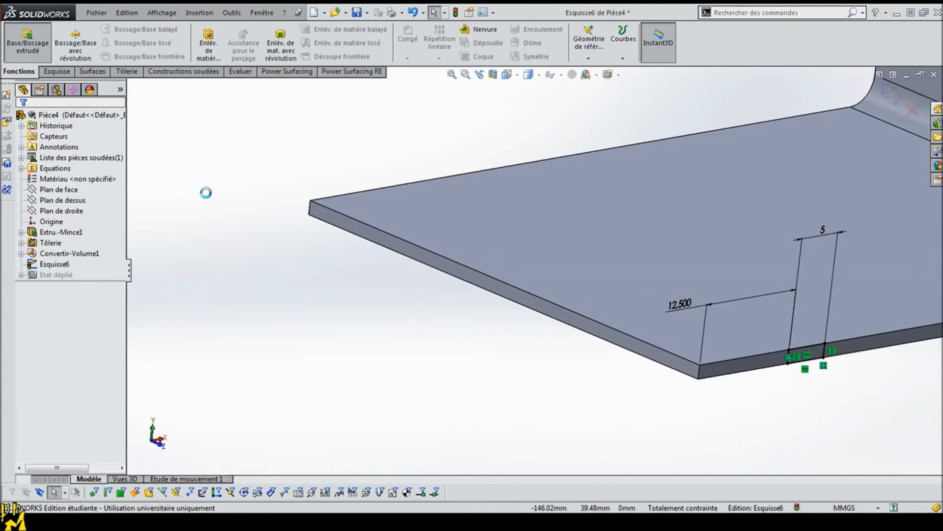
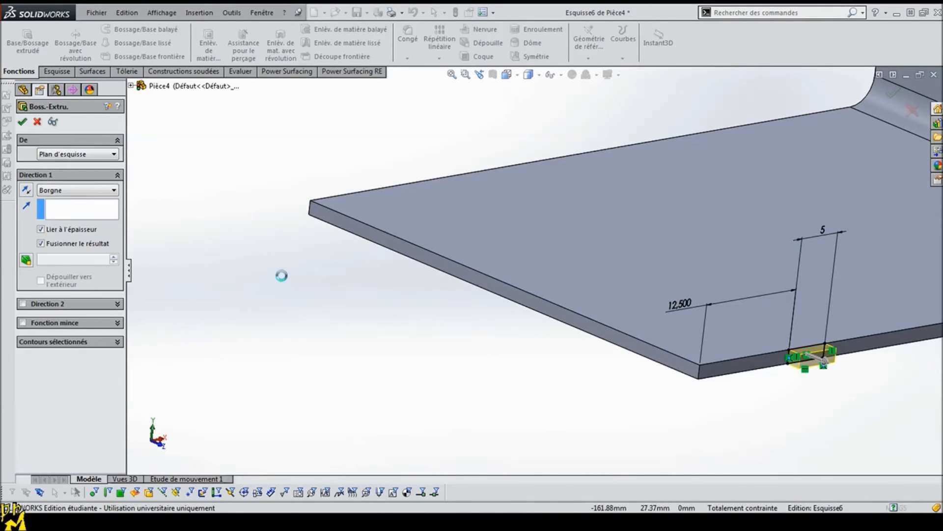
Step: Create a linear pattern of the small extruded tab along the flange's side edge, with 2 instances spaced 40 mm apart
{"action": "scroll", "coordinate": [846, 287], "scroll_direction": "up", "scroll_amount": 3}
{"action": "scroll", "coordinate": [844, 289], "scroll_direction": "down", "scroll_amount": 2}
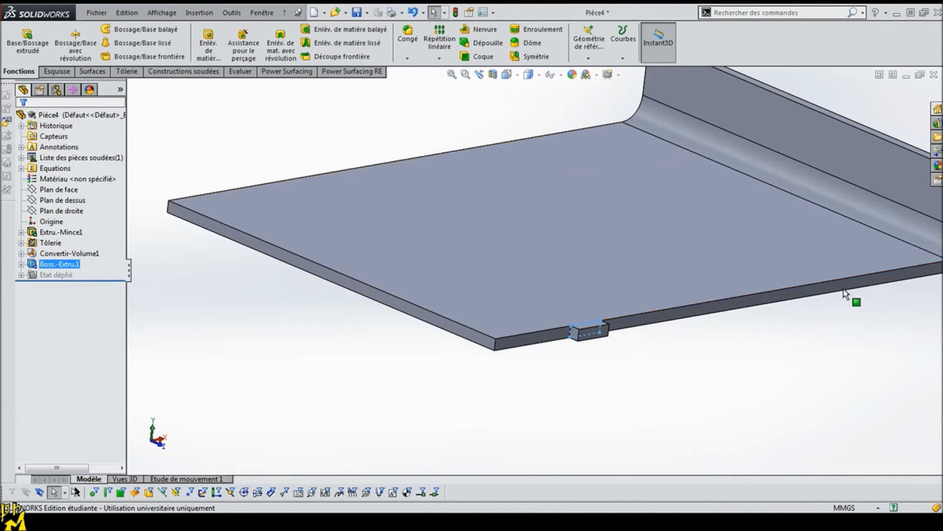
{"action": "left_click", "coordinate": [781, 310]}
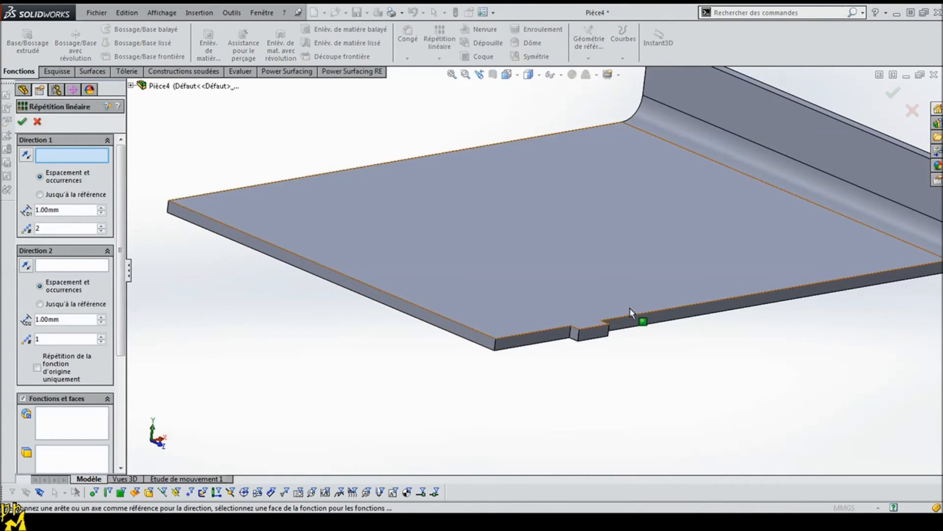
{"action": "left_click", "coordinate": [657, 313]}
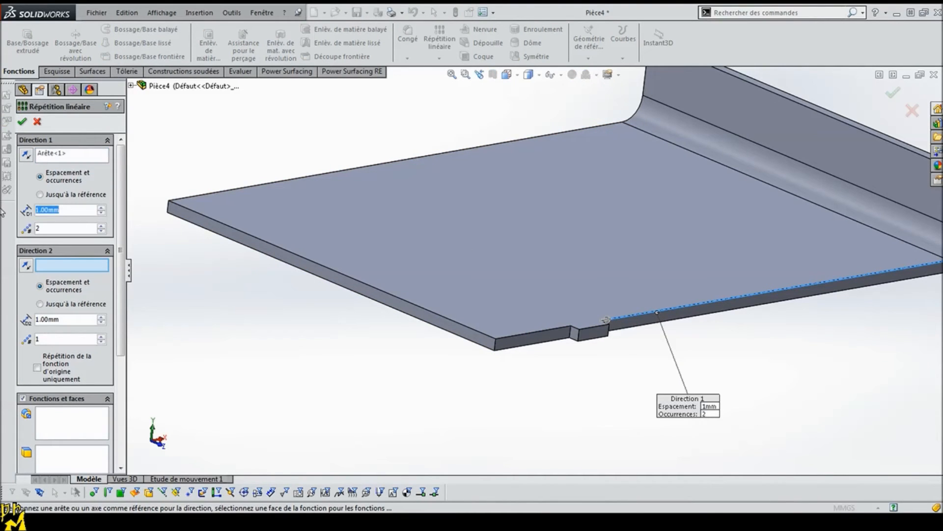
{"action": "type", "text": "40"}
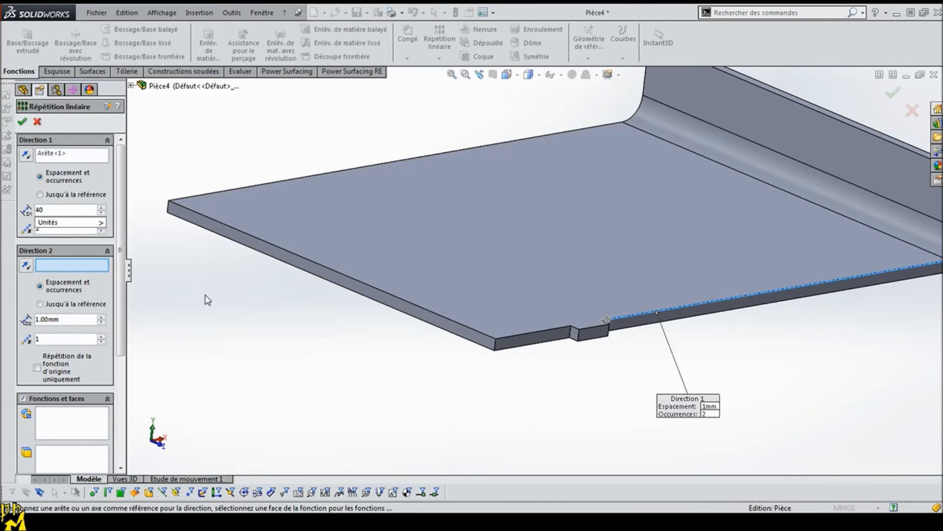
{"action": "key", "text": "Return"}
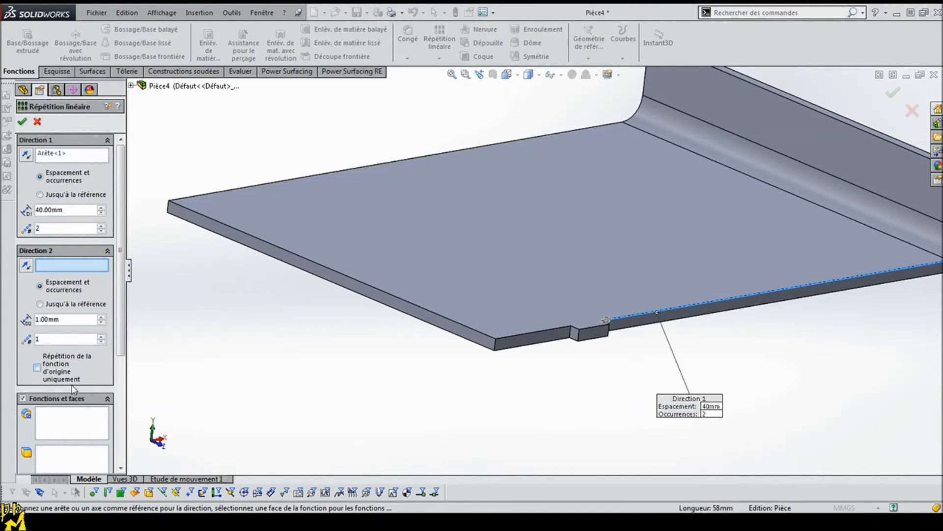
{"action": "left_click", "coordinate": [78, 418]}
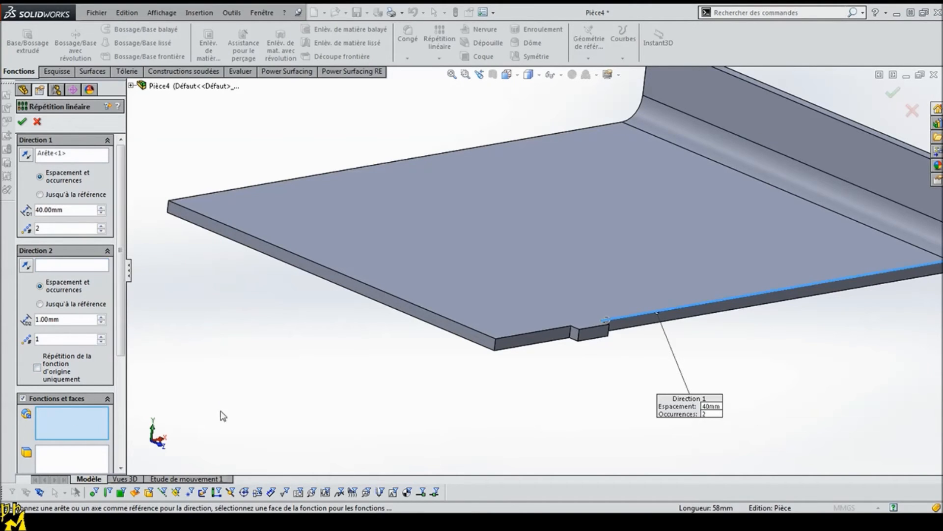
{"action": "left_click", "coordinate": [588, 339]}
{"action": "left_click", "coordinate": [22, 122]}
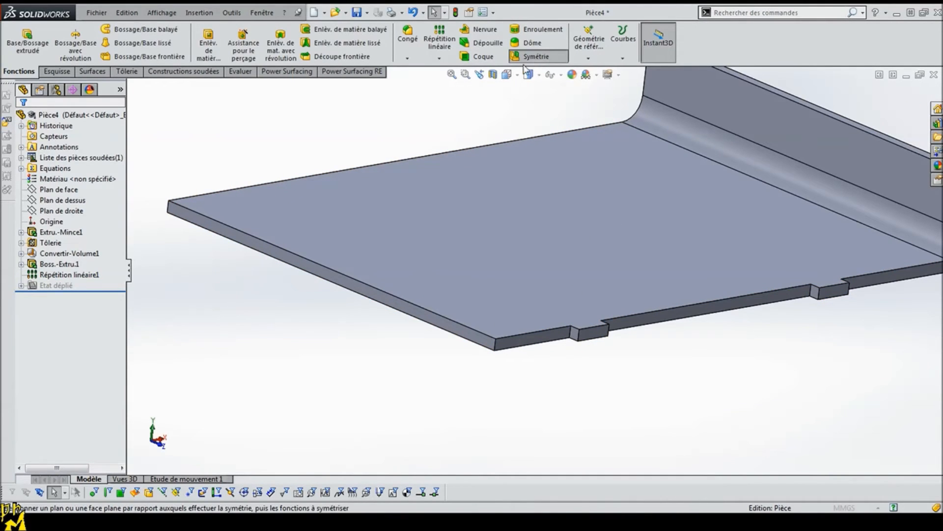
Step: Mirror both side tabs about Plan de face onto the opposite edge of the flange
{"action": "left_click", "coordinate": [536, 56]}
{"action": "left_click", "coordinate": [132, 85]}
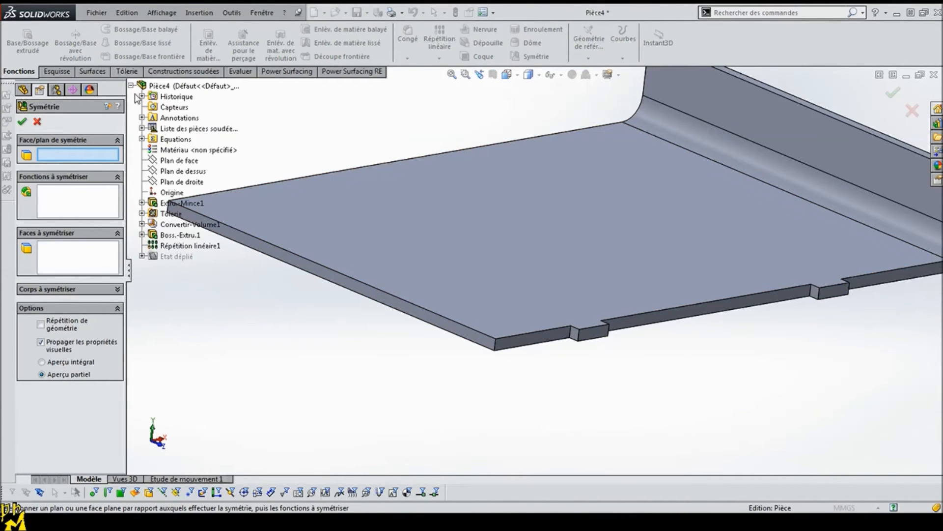
{"action": "left_click", "coordinate": [173, 164]}
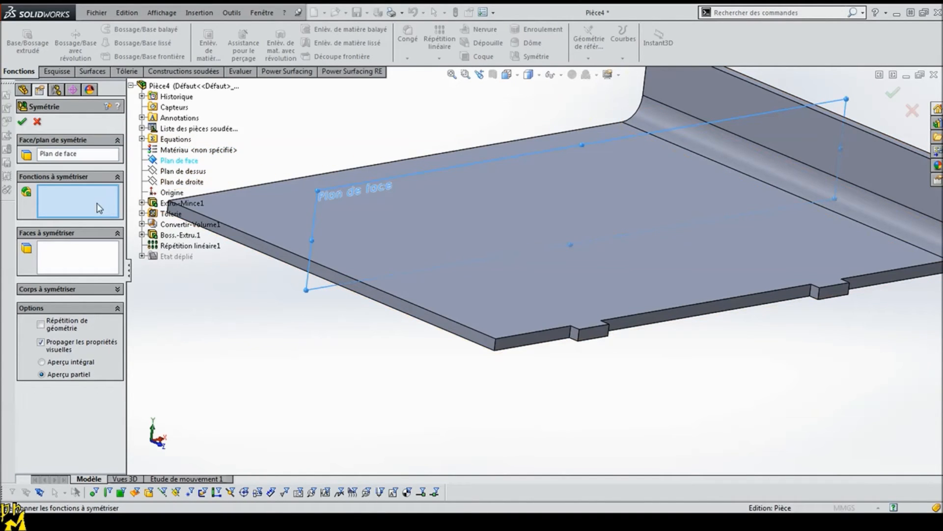
{"action": "left_click", "coordinate": [594, 338]}
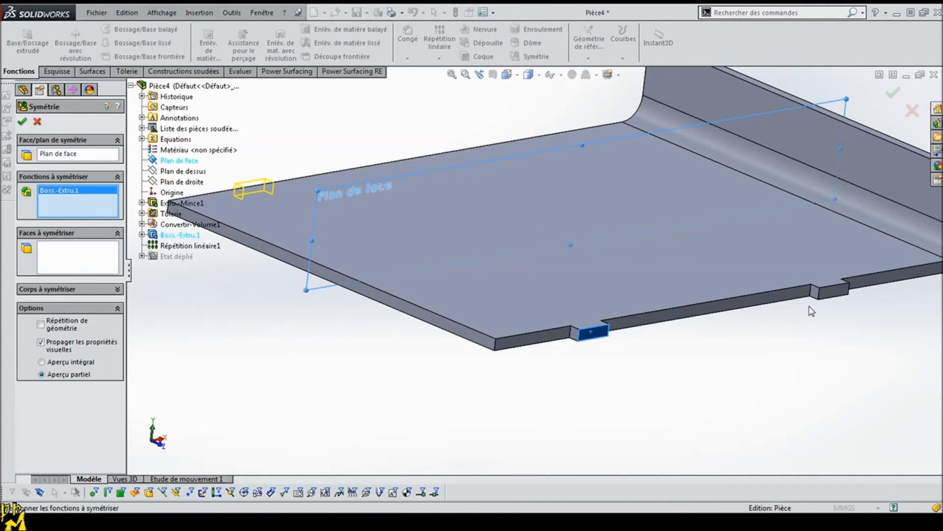
{"action": "left_click", "coordinate": [832, 291]}
{"action": "left_click", "coordinate": [22, 122]}
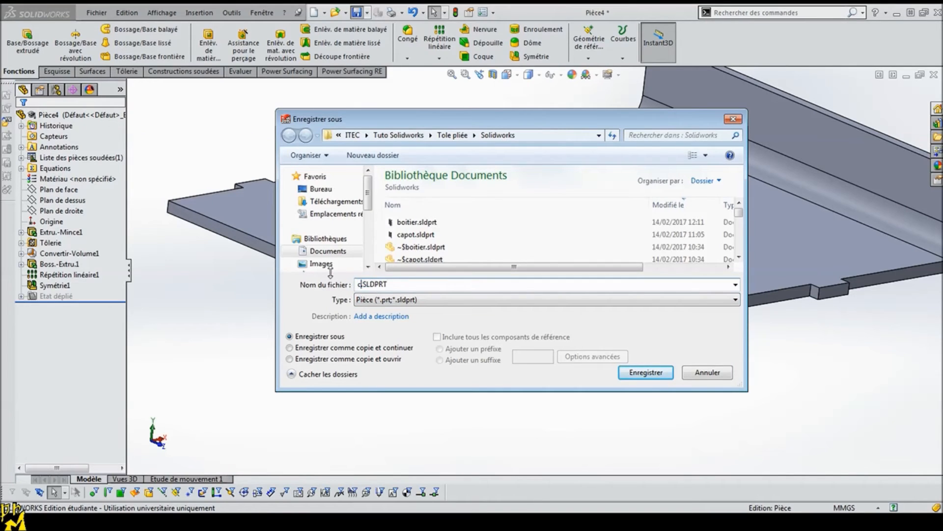
Step: Save the cover part as capot3.SLDPRT
{"action": "type", "text": "3"}
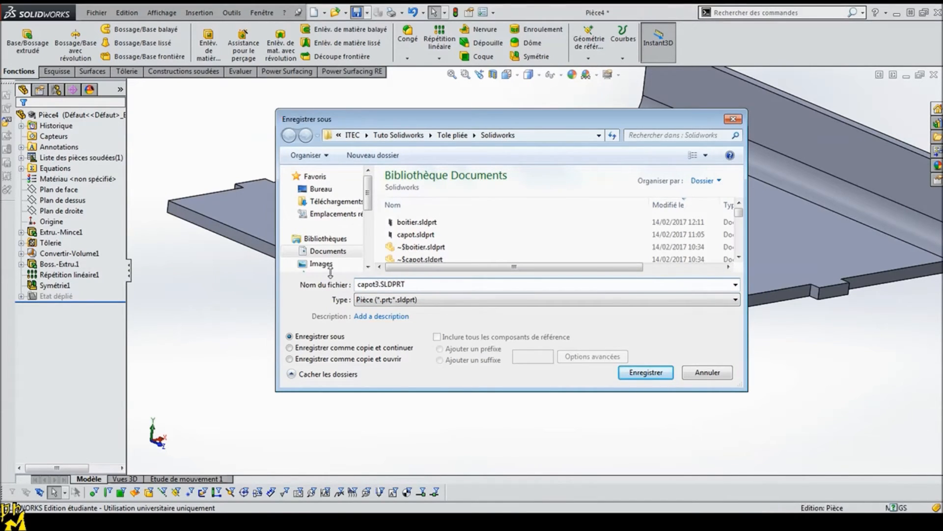
{"action": "key", "text": "Return"}
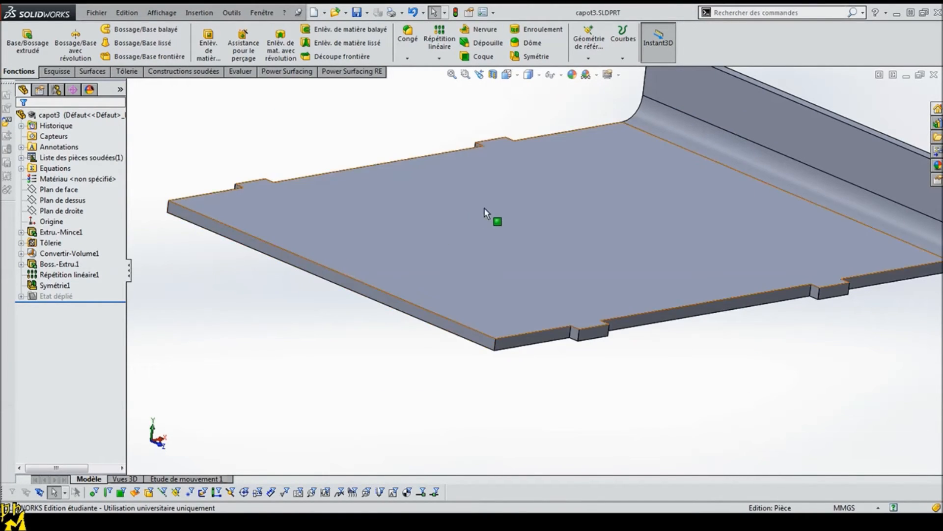
{"action": "scroll", "coordinate": [484, 211], "scroll_direction": "up", "scroll_amount": 3}
{"action": "middle_click_drag", "start_coordinate": [471, 189], "coordinate": [435, 209]}
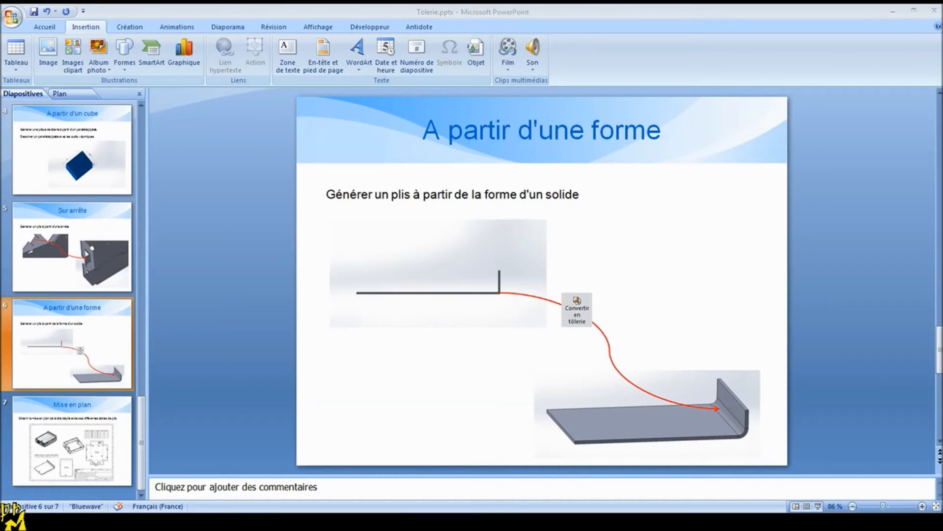
Step: Switch to the boitier assembly and insert the capot3 part beside the box
{"action": "key", "text": "alt+Tab"}
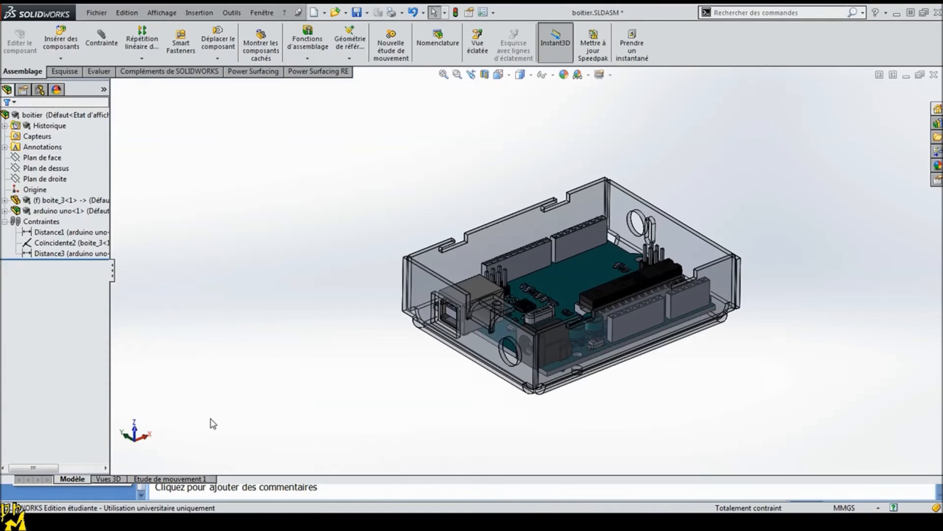
{"action": "middle_click_drag", "start_coordinate": [312, 359], "coordinate": [273, 262]}
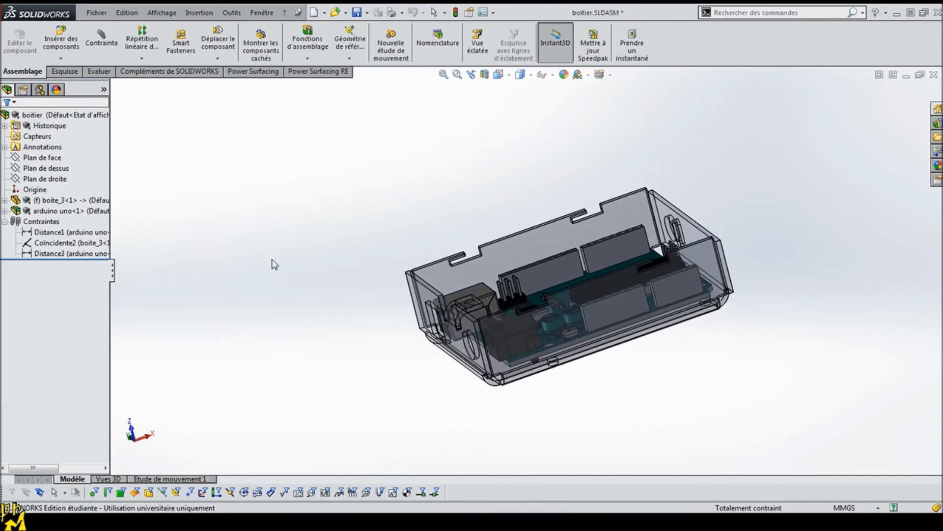
{"action": "left_click", "coordinate": [58, 40]}
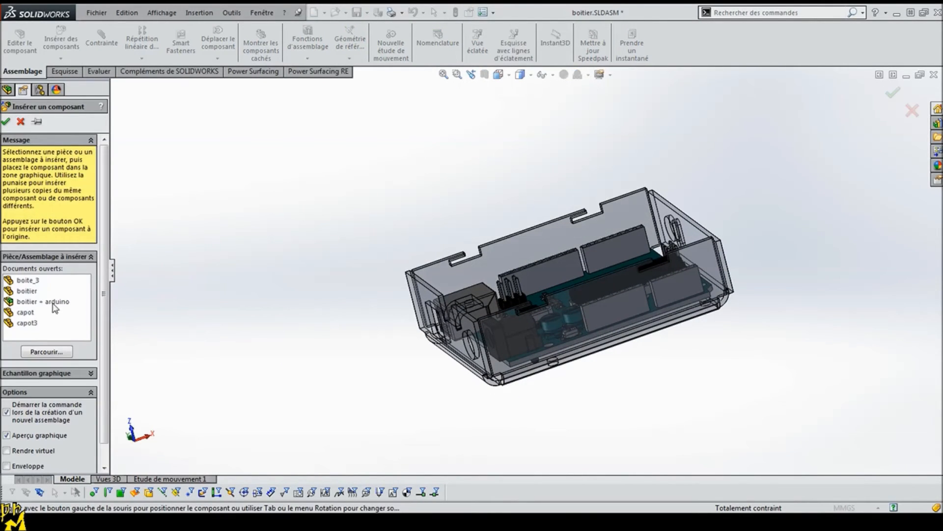
{"action": "left_click", "coordinate": [35, 325]}
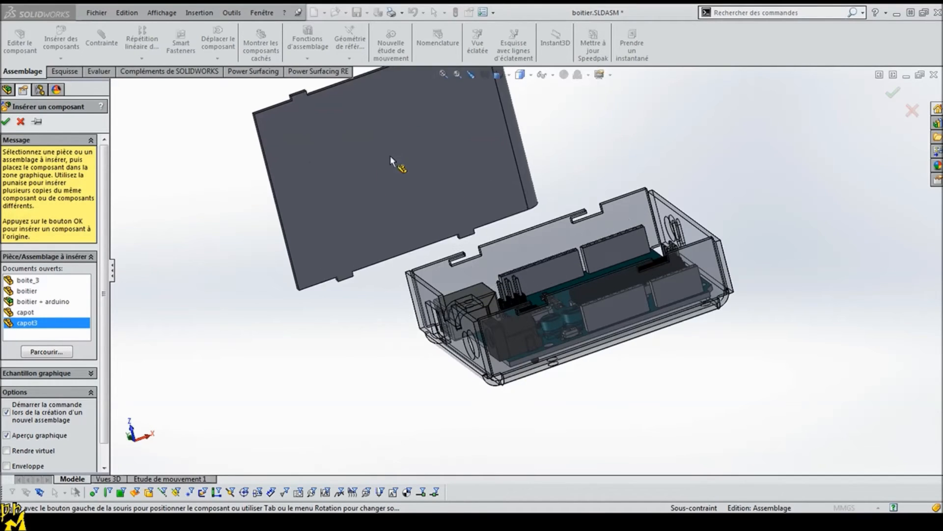
{"action": "left_click", "coordinate": [305, 169]}
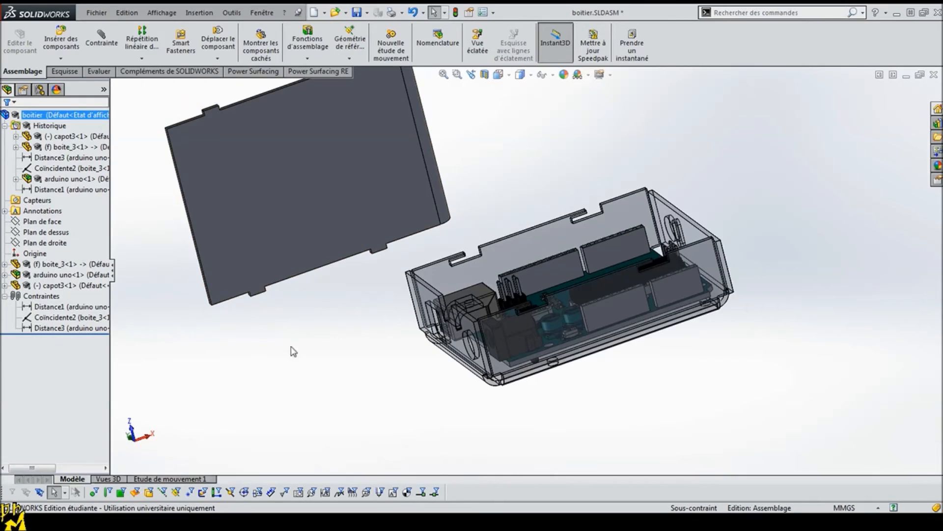
Step: Add a coincident mate between the cover's flat face and the face of a tab slot in the box's side wall
{"action": "left_click", "coordinate": [223, 131]}
{"action": "scroll", "coordinate": [548, 379], "scroll_direction": "down", "scroll_amount": 3}
{"action": "middle_click_drag", "start_coordinate": [525, 345], "coordinate": [560, 304]}
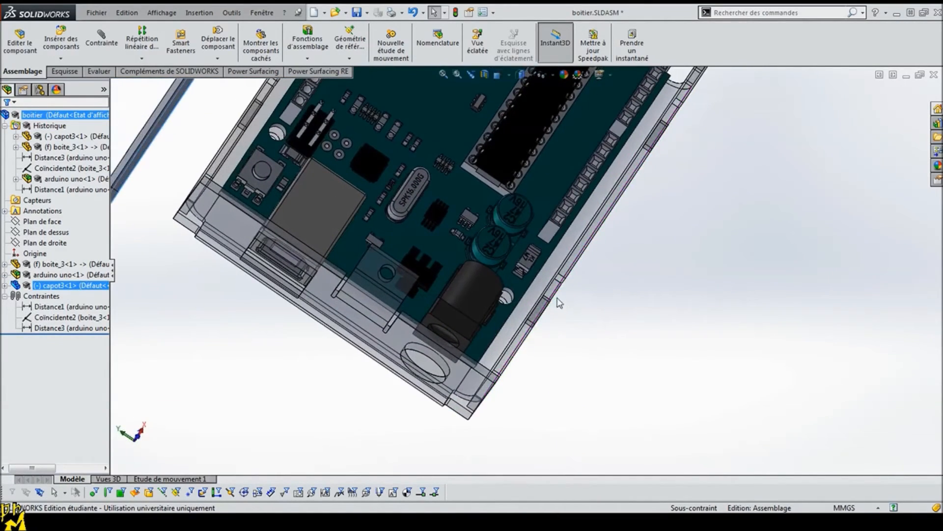
{"action": "left_click", "coordinate": [555, 293], "text": "ctrl"}
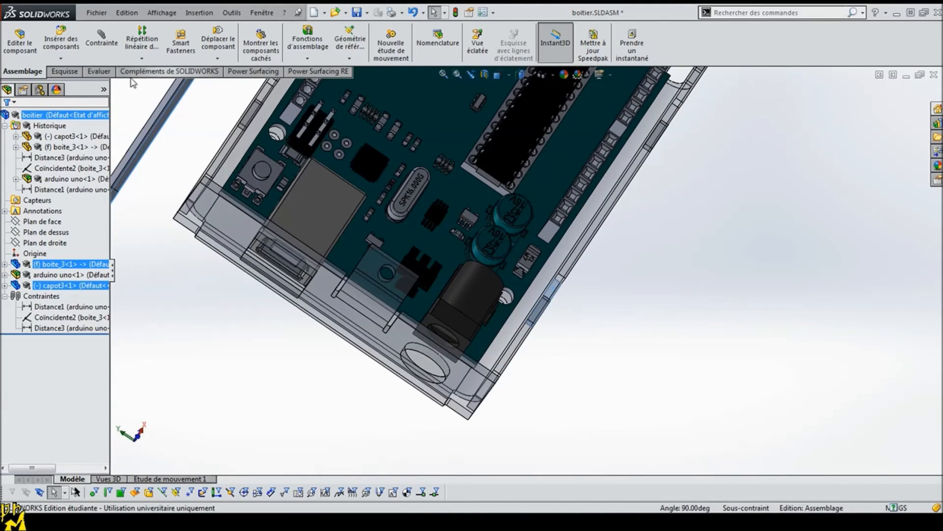
{"action": "left_click", "coordinate": [101, 41]}
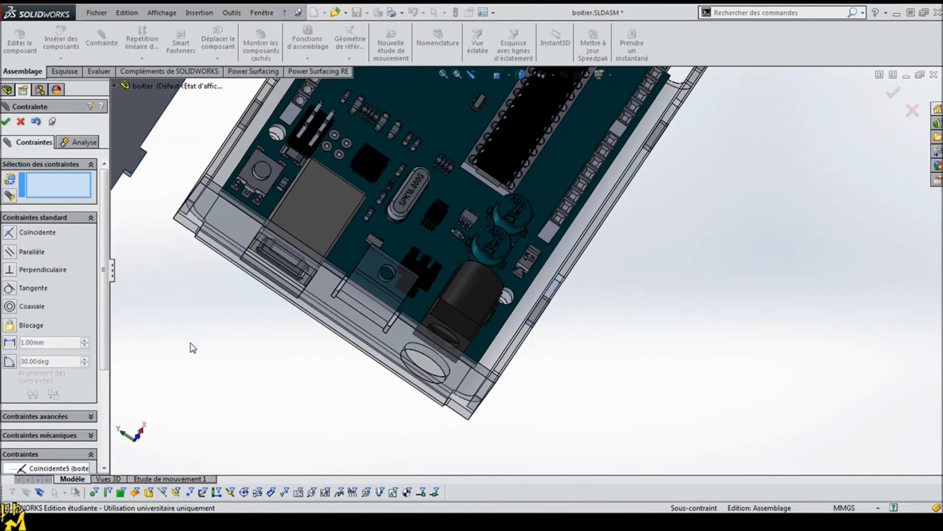
Step: Centre the cover on the box with a coincident mate between boite_3's Plan de dessus and capot3's Plan de face
{"action": "middle_click_drag", "start_coordinate": [190, 343], "coordinate": [202, 273]}
{"action": "scroll", "coordinate": [201, 271], "scroll_direction": "up", "scroll_amount": 4}
{"action": "middle_click_drag", "start_coordinate": [309, 303], "coordinate": [157, 233]}
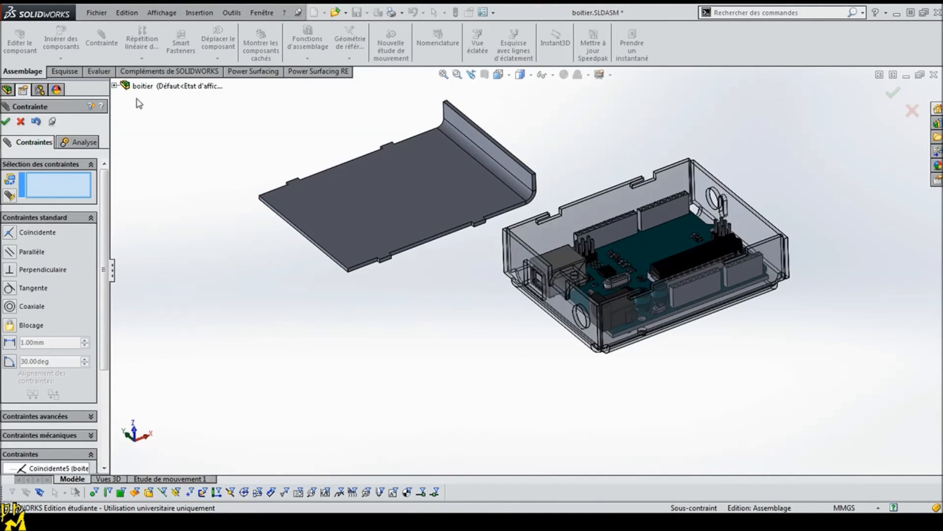
{"action": "left_click", "coordinate": [114, 86]}
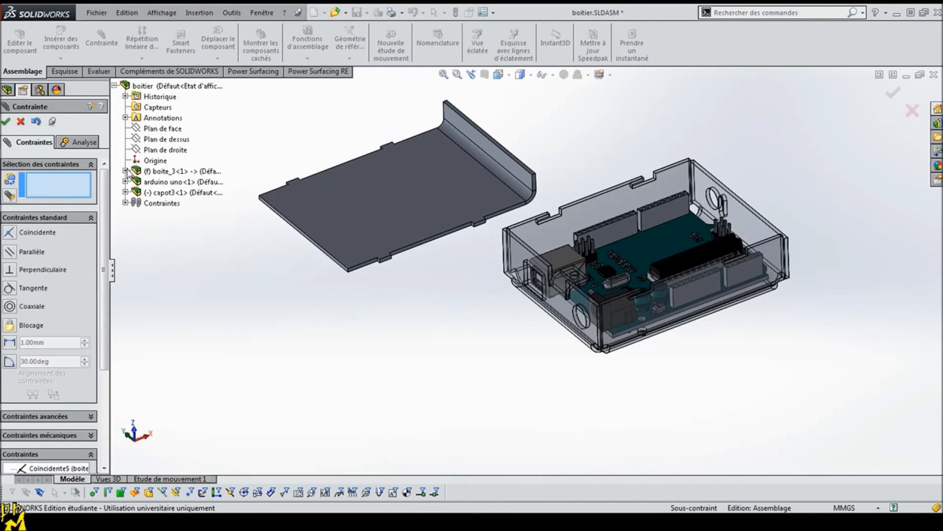
{"action": "left_click", "coordinate": [126, 171]}
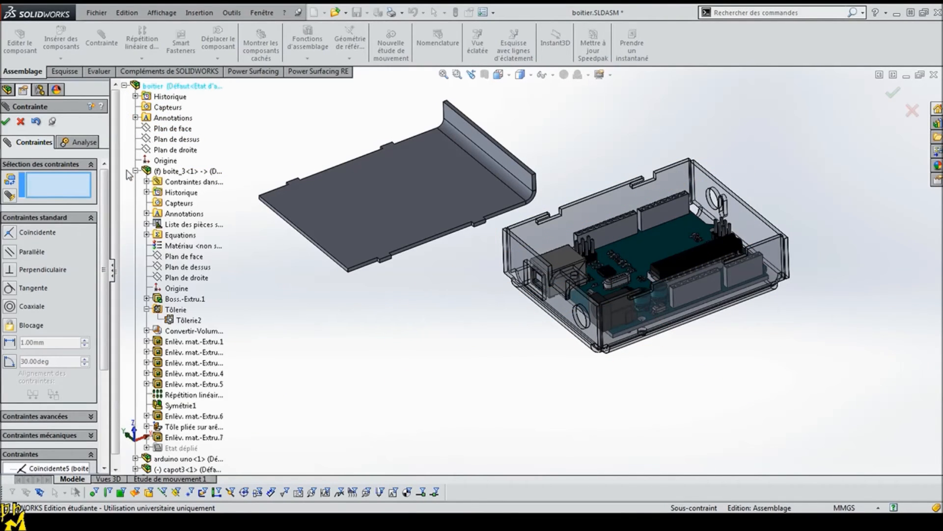
{"action": "left_click", "coordinate": [184, 267]}
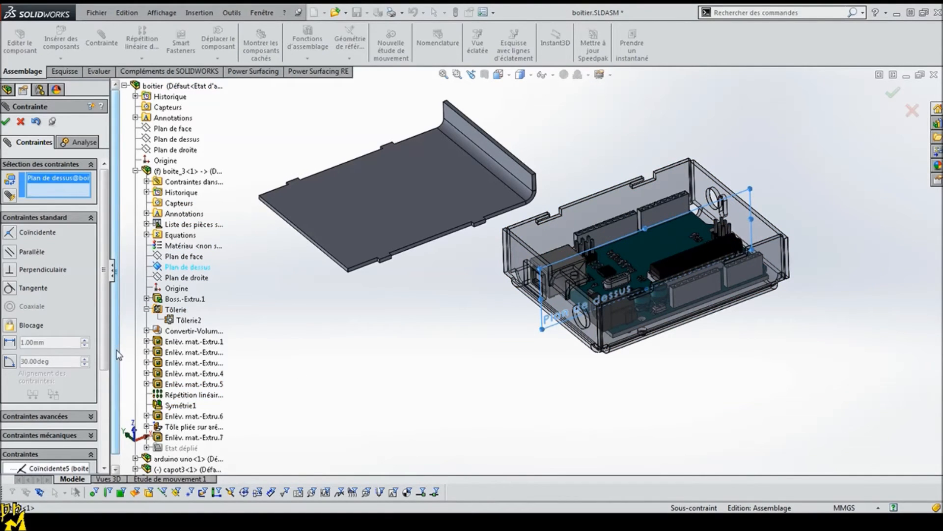
{"action": "left_click_drag", "start_coordinate": [118, 355], "coordinate": [117, 386]}
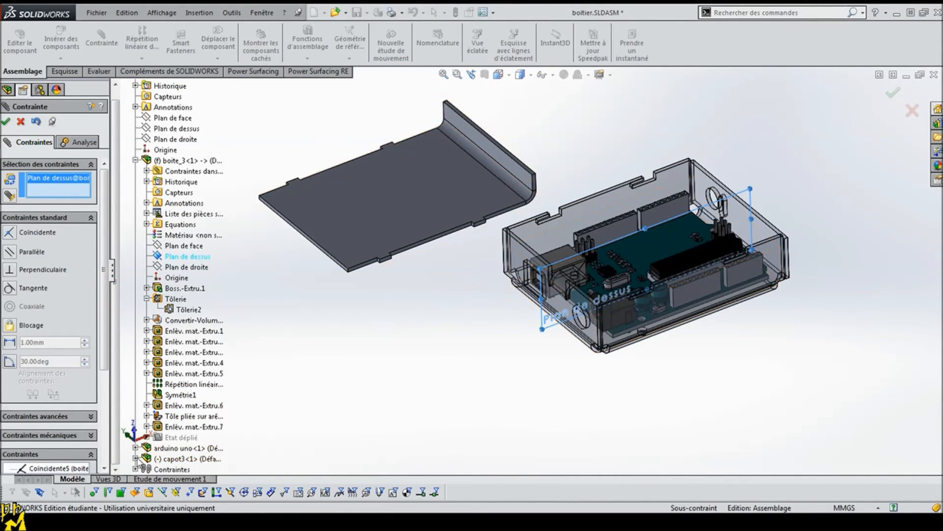
{"action": "left_click", "coordinate": [135, 458]}
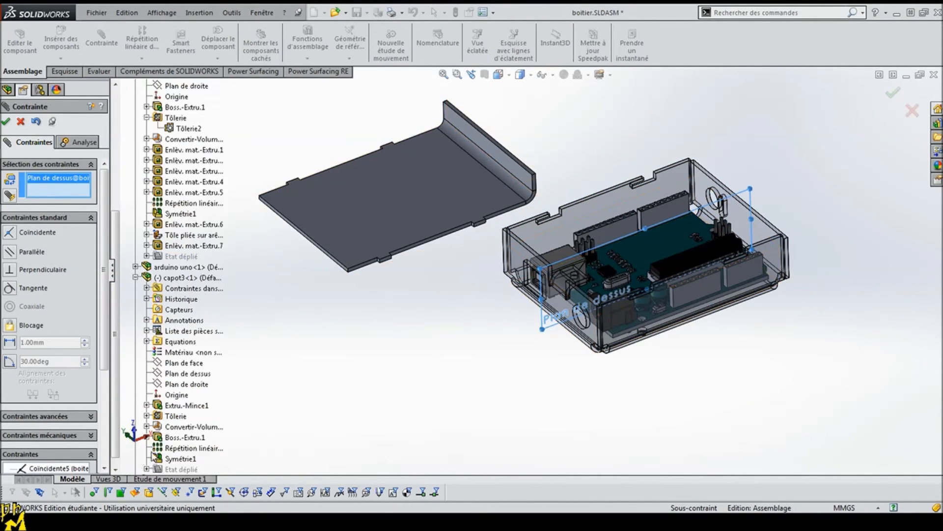
{"action": "left_click", "coordinate": [184, 365]}
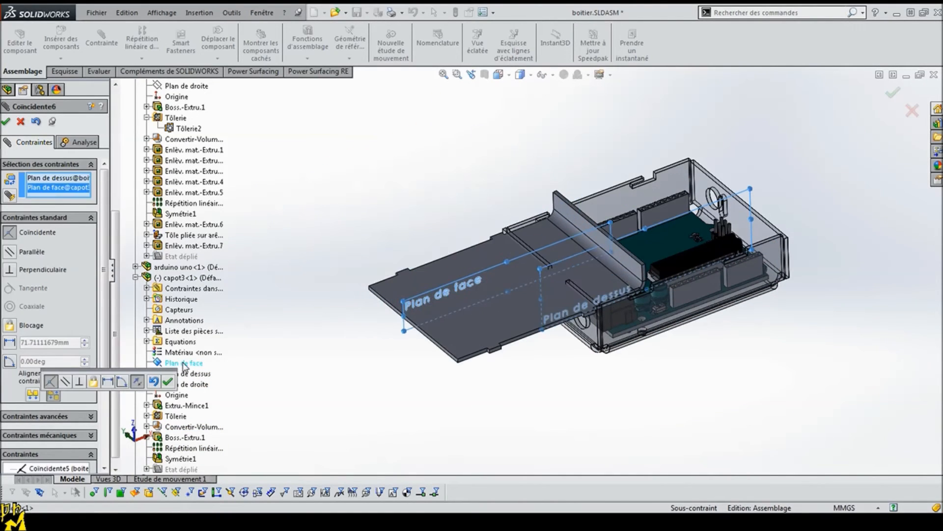
{"action": "left_click", "coordinate": [6, 122]}
Step: Add a coincident mate between the cover's short end face and the inner face of the box wall beside the connectors
{"action": "middle_click_drag", "start_coordinate": [379, 368], "coordinate": [377, 323]}
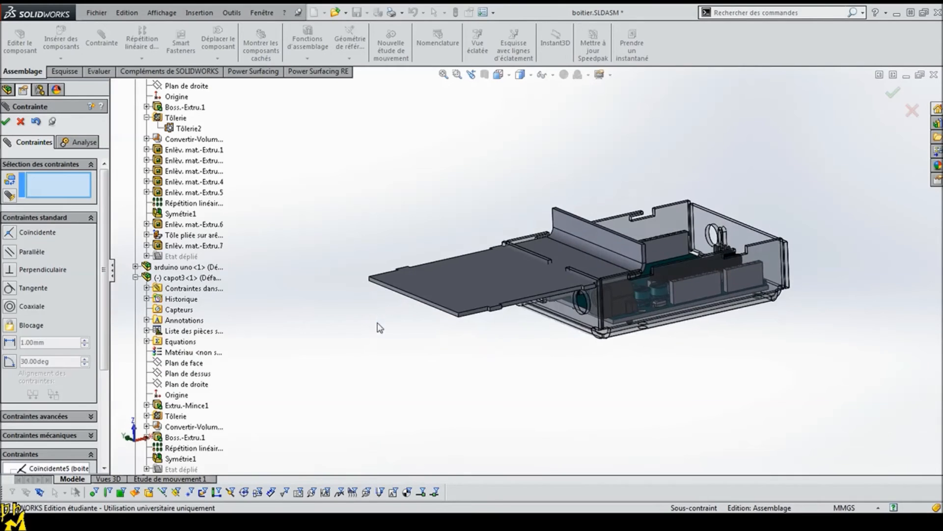
{"action": "scroll", "coordinate": [395, 323], "scroll_direction": "down", "scroll_amount": 2}
{"action": "scroll", "coordinate": [395, 323], "scroll_direction": "down", "scroll_amount": 1}
{"action": "left_click", "coordinate": [458, 268]}
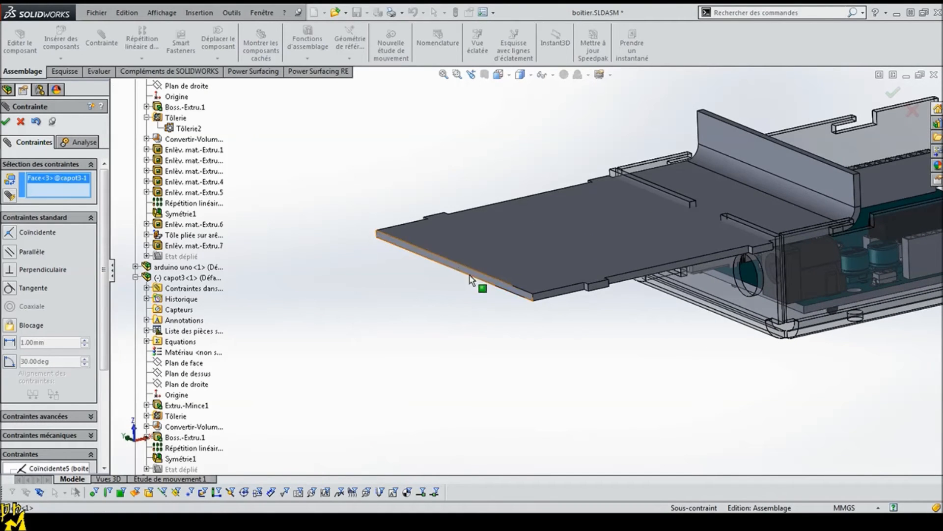
{"action": "middle_click_drag", "start_coordinate": [714, 347], "coordinate": [670, 337]}
{"action": "scroll", "coordinate": [741, 223], "scroll_direction": "down", "scroll_amount": 5}
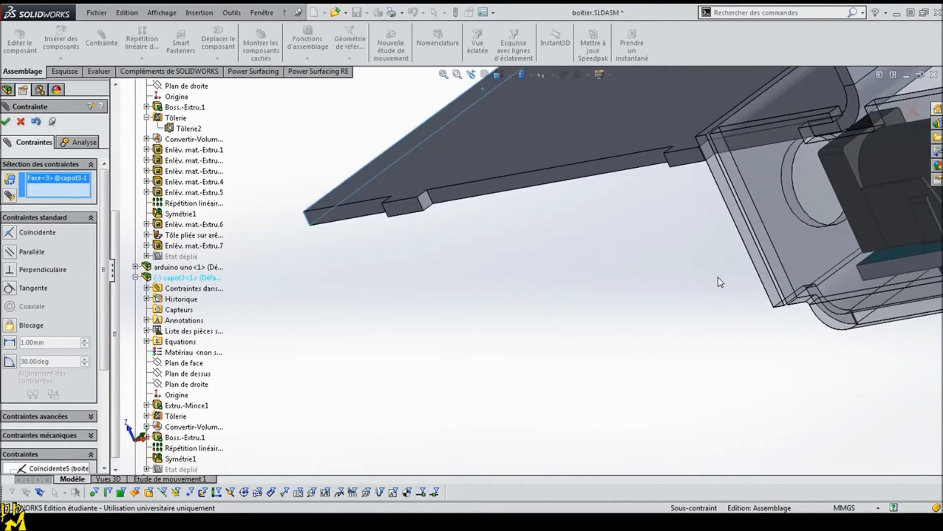
{"action": "left_click", "coordinate": [741, 224]}
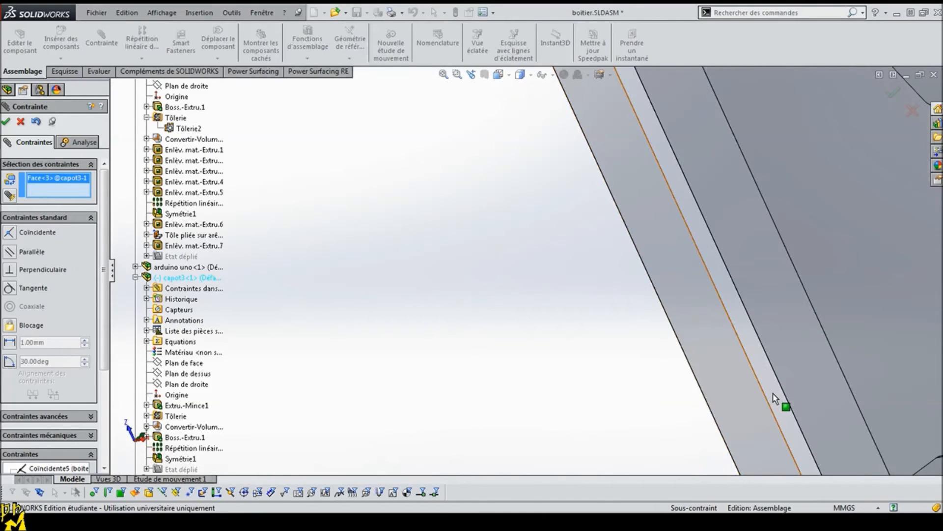
{"action": "scroll", "coordinate": [737, 388], "scroll_direction": "up", "scroll_amount": 5}
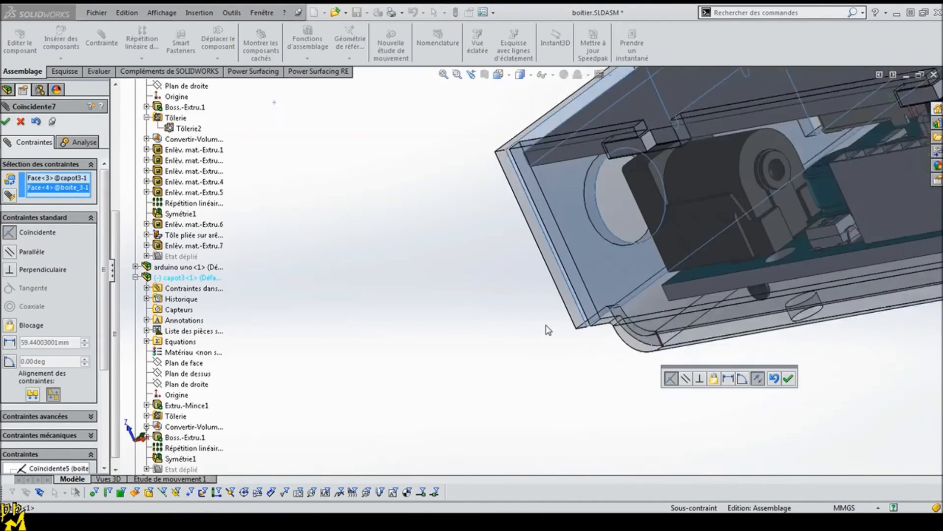
{"action": "middle_click_drag", "start_coordinate": [578, 286], "coordinate": [617, 247]}
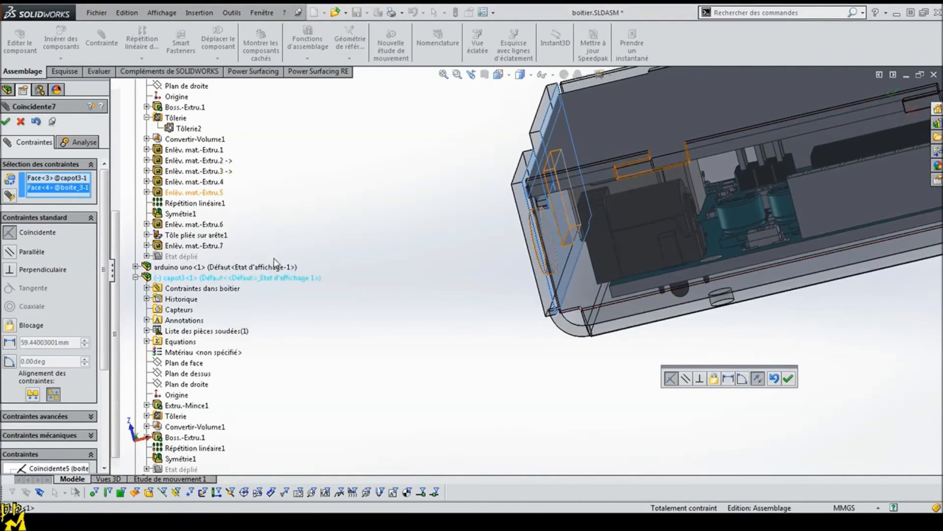
{"action": "left_click", "coordinate": [788, 379]}
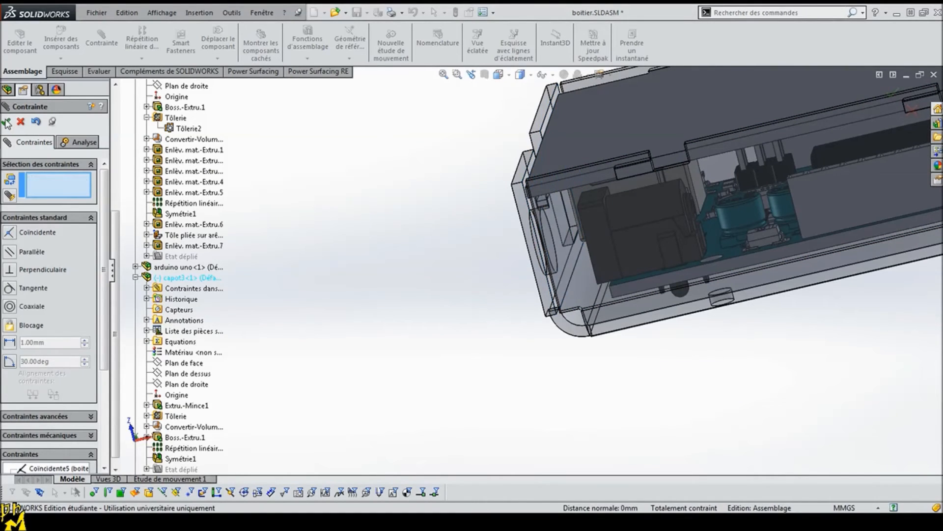
{"action": "left_click", "coordinate": [7, 122]}
Step: Examine how the cover's tabs, end edge and bent flange sit against the box walls
{"action": "middle_click_drag", "start_coordinate": [783, 383], "coordinate": [777, 377]}
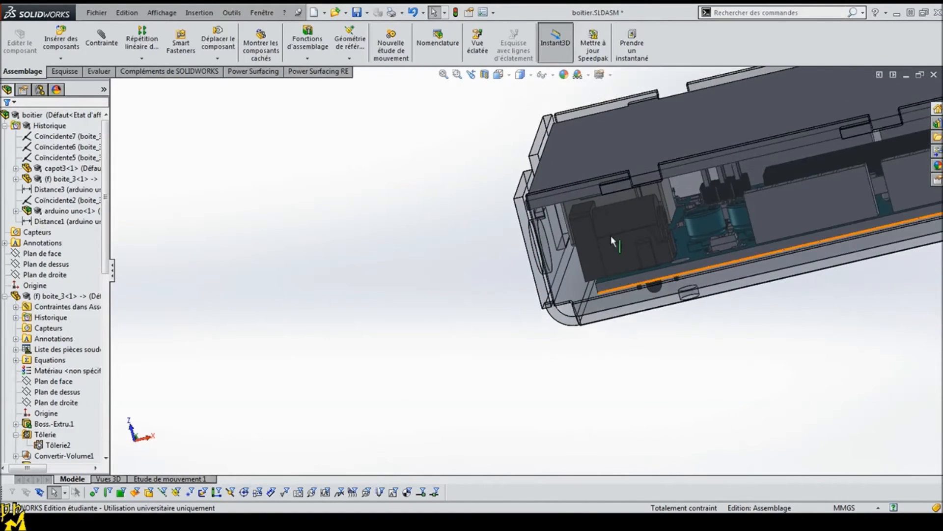
{"action": "scroll", "coordinate": [610, 235], "scroll_direction": "down", "scroll_amount": 4}
{"action": "scroll", "coordinate": [588, 176], "scroll_direction": "up", "scroll_amount": 4}
{"action": "middle_click_drag", "start_coordinate": [559, 230], "coordinate": [562, 333]}
{"action": "scroll", "coordinate": [542, 276], "scroll_direction": "down", "scroll_amount": 5}
{"action": "middle_click_drag", "start_coordinate": [505, 278], "coordinate": [518, 236]}
{"action": "scroll", "coordinate": [626, 160], "scroll_direction": "up", "scroll_amount": 2}
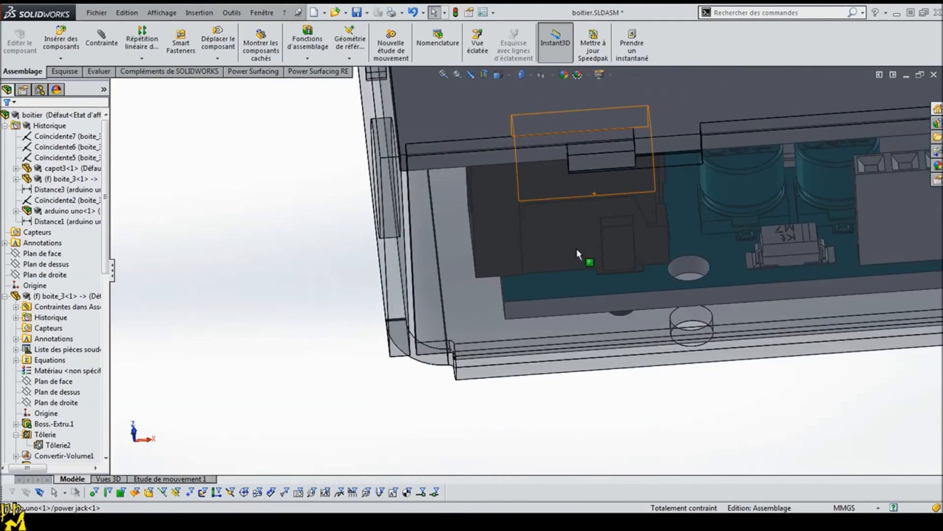
{"action": "scroll", "coordinate": [610, 393], "scroll_direction": "up", "scroll_amount": 2}
{"action": "middle_click_drag", "start_coordinate": [656, 334], "coordinate": [688, 275]}
{"action": "scroll", "coordinate": [760, 260], "scroll_direction": "up", "scroll_amount": 6}
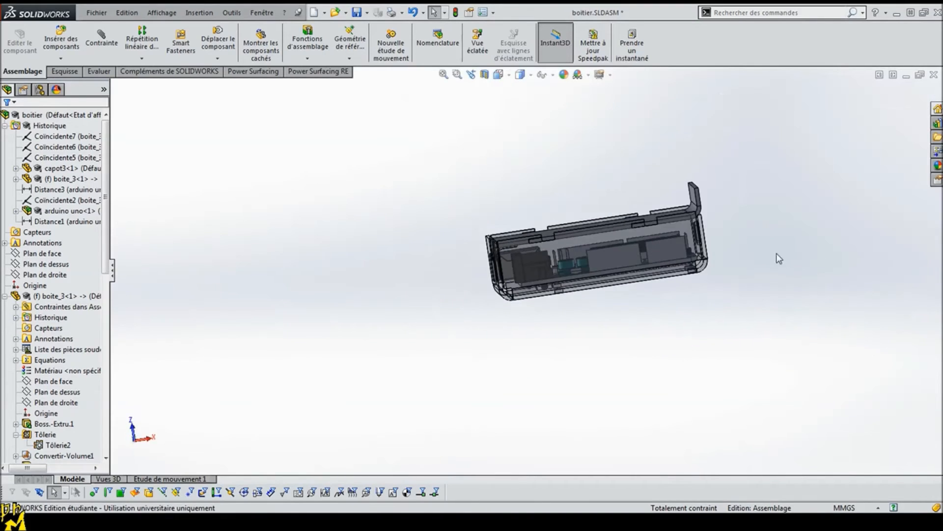
{"action": "scroll", "coordinate": [720, 253], "scroll_direction": "down", "scroll_amount": 5}
{"action": "middle_click_drag", "start_coordinate": [517, 156], "coordinate": [508, 95]}
{"action": "scroll", "coordinate": [482, 168], "scroll_direction": "down", "scroll_amount": 3}
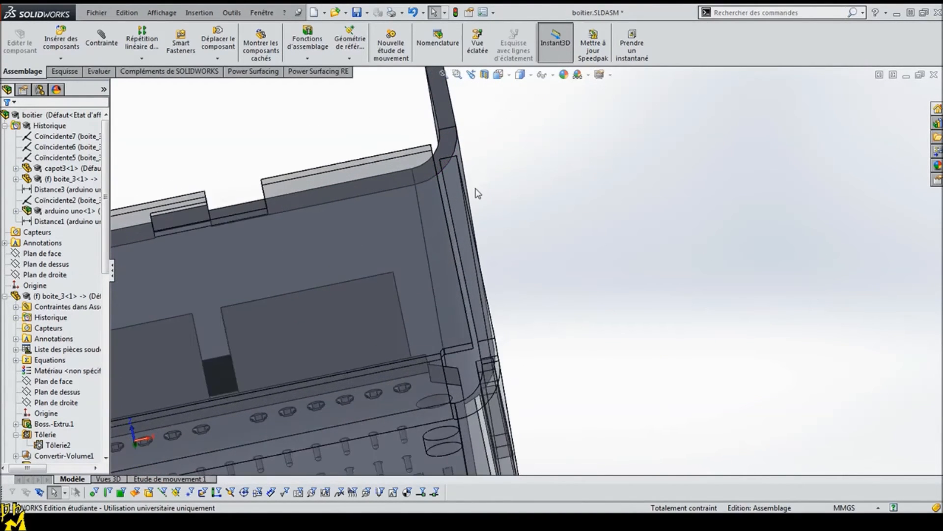
{"action": "scroll", "coordinate": [516, 205], "scroll_direction": "down", "scroll_amount": 2}
{"action": "middle_click_drag", "start_coordinate": [516, 204], "coordinate": [524, 261]}
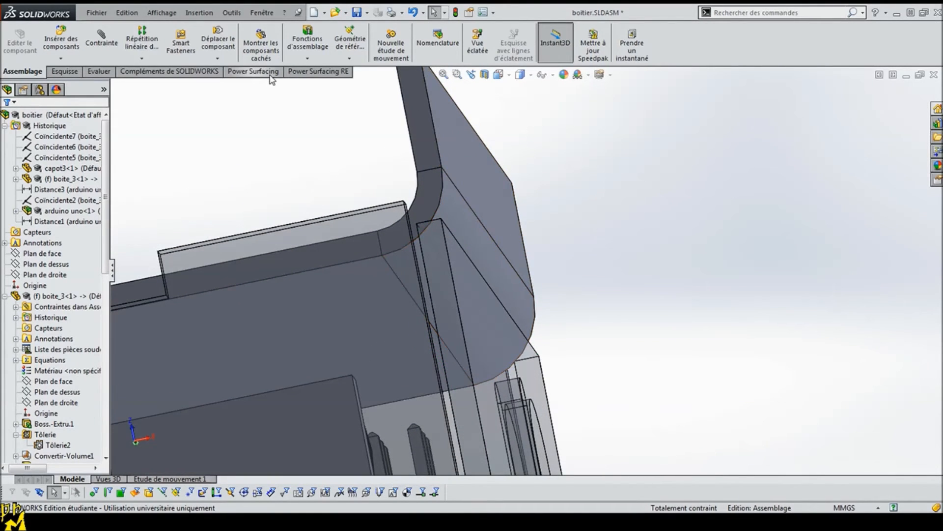
Step: Measure the distance between the outer face of the cover's bent flange and the adjacent box wall
{"action": "left_click", "coordinate": [99, 71]}
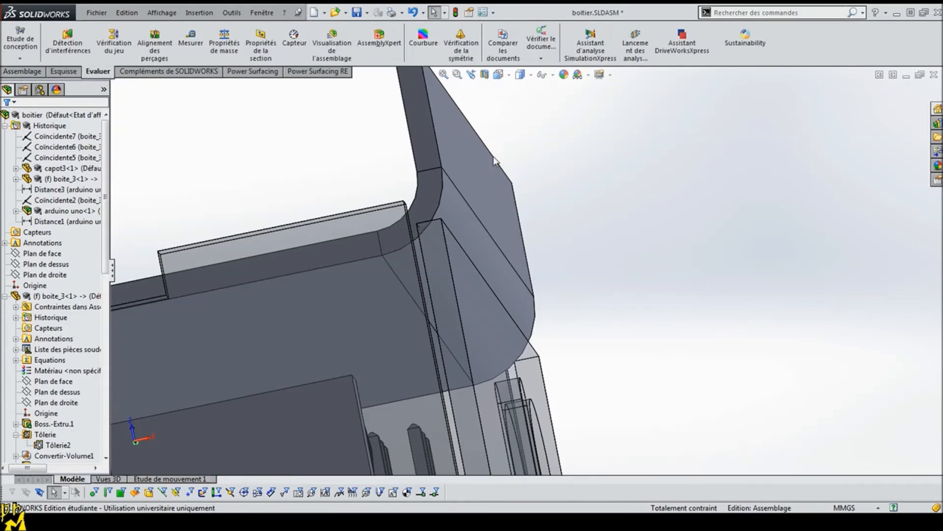
{"action": "left_click", "coordinate": [501, 161]}
{"action": "left_click", "coordinate": [495, 338]}
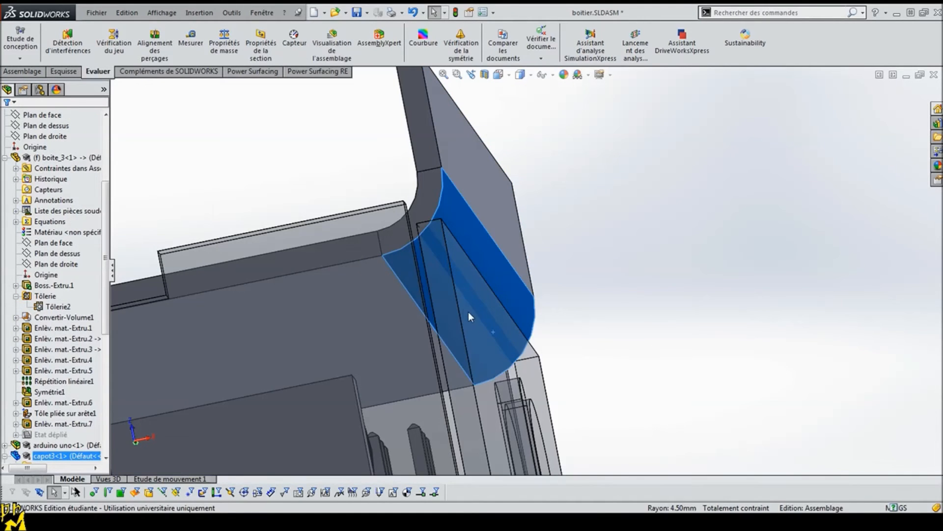
{"action": "left_click", "coordinate": [483, 211]}
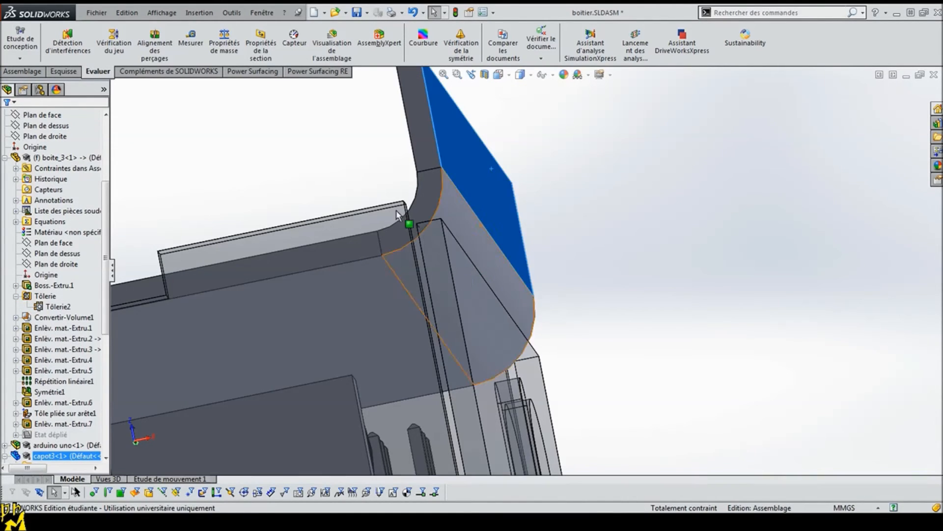
{"action": "left_click", "coordinate": [191, 40]}
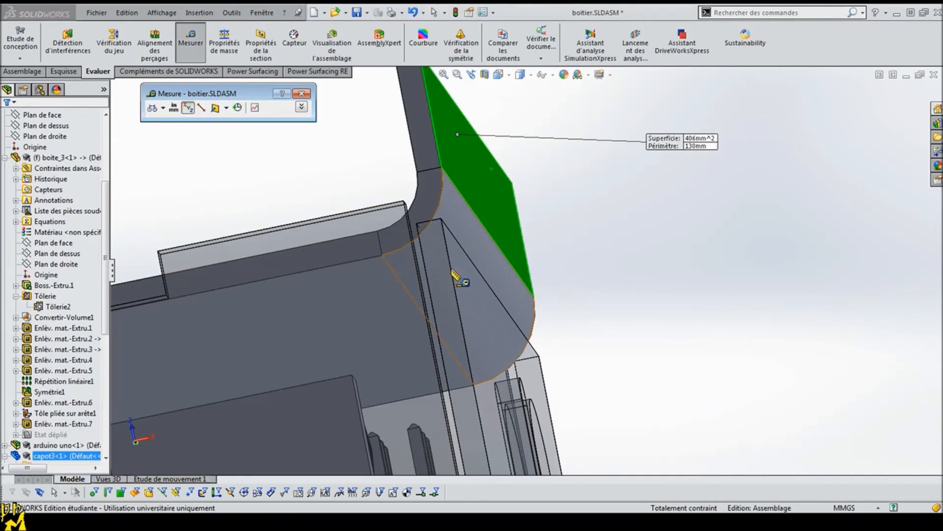
{"action": "left_click", "coordinate": [552, 391]}
{"action": "middle_click_drag", "start_coordinate": [552, 391], "coordinate": [630, 434]}
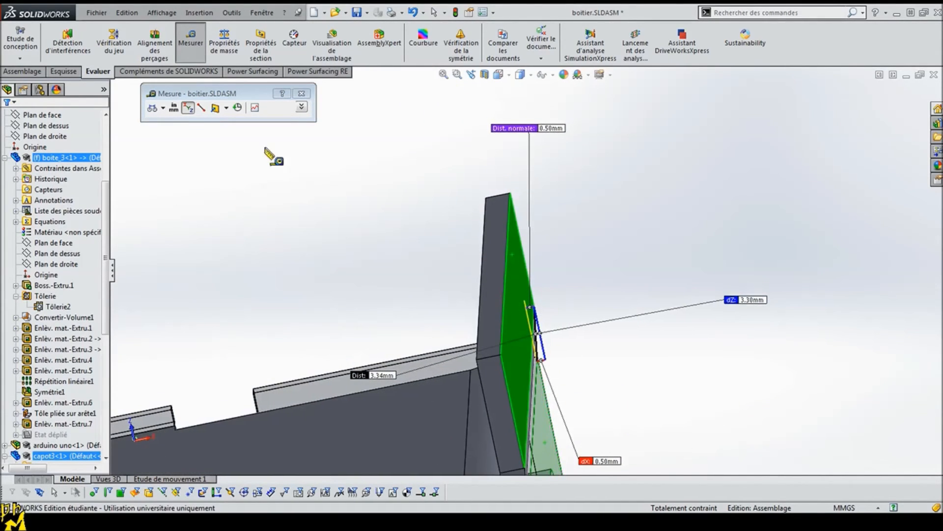
{"action": "left_click", "coordinate": [301, 94]}
{"action": "left_click", "coordinate": [70, 168]}
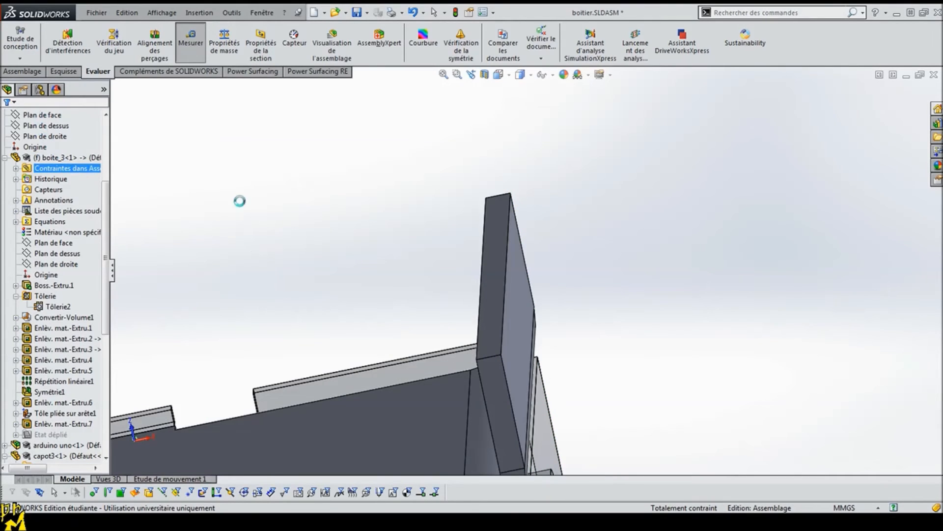
Step: Switch to the capot3 part, set the cover's length dimension in the base sketch to 78 mm and rebuild
{"action": "scroll", "coordinate": [266, 284], "scroll_direction": "up", "scroll_amount": 8}
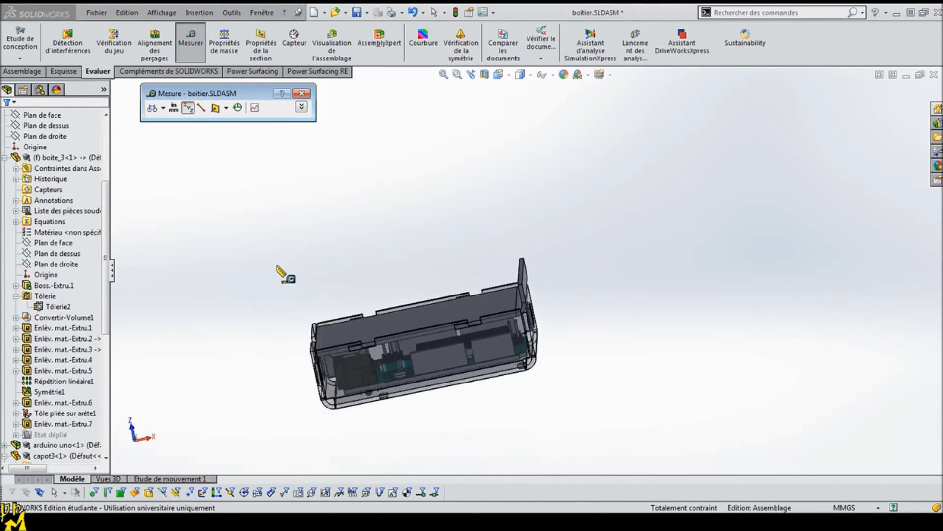
{"action": "scroll", "coordinate": [276, 265], "scroll_direction": "up", "scroll_amount": 1}
{"action": "left_click", "coordinate": [277, 318]}
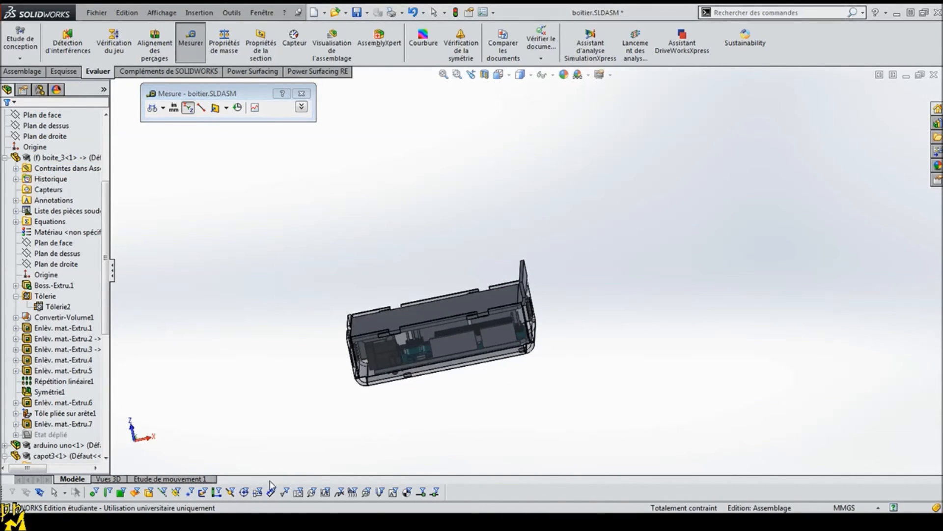
{"action": "left_click", "coordinate": [184, 500]}
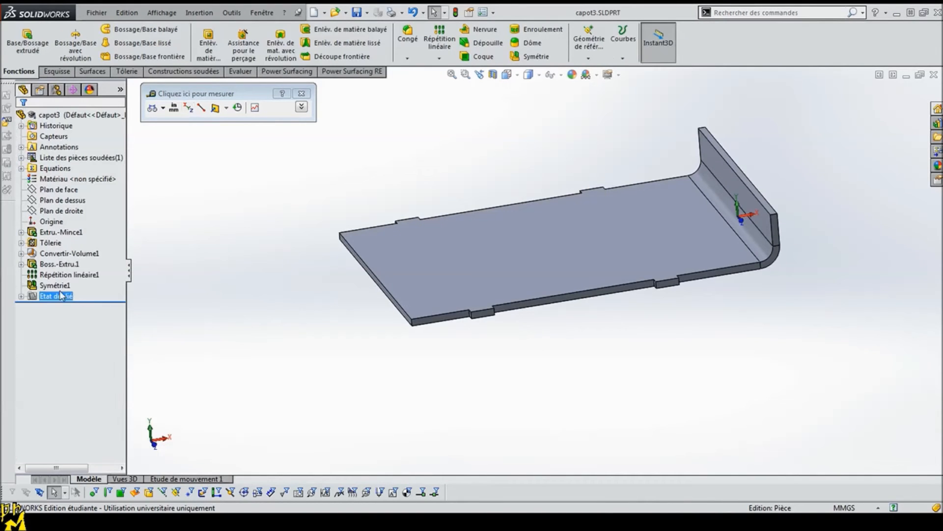
{"action": "left_click", "coordinate": [44, 232]}
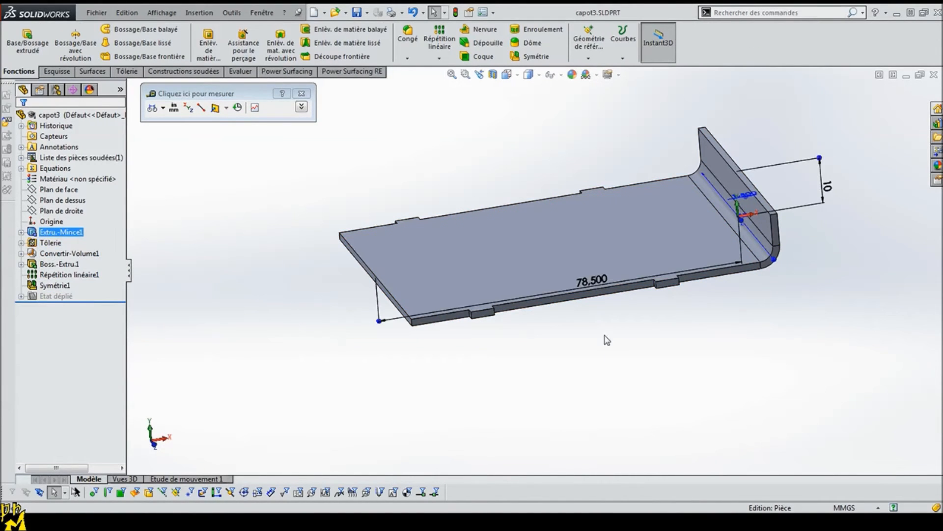
{"action": "double_click", "coordinate": [592, 280]}
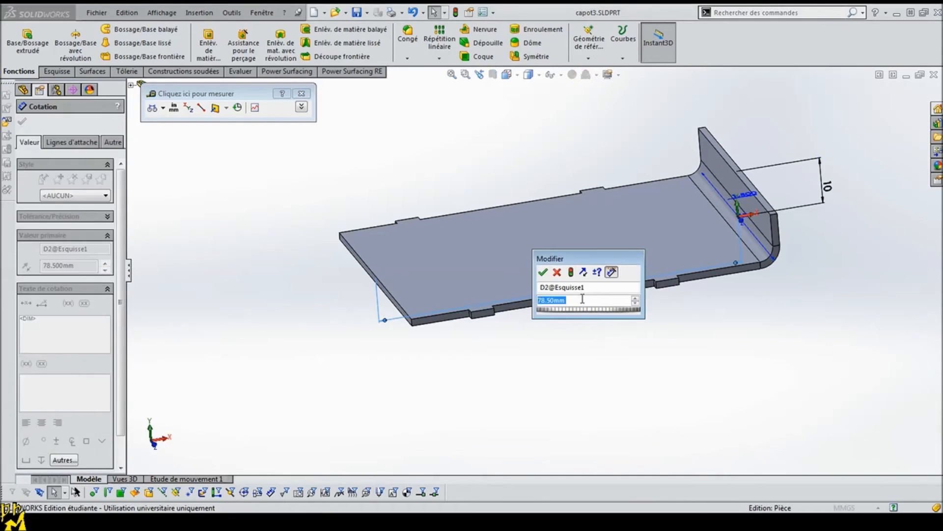
{"action": "right_click", "coordinate": [550, 300]}
{"action": "mouse_move", "coordinate": [553, 320]}
{"action": "key", "text": "BackSpace"}
{"action": "key", "text": "Return"}
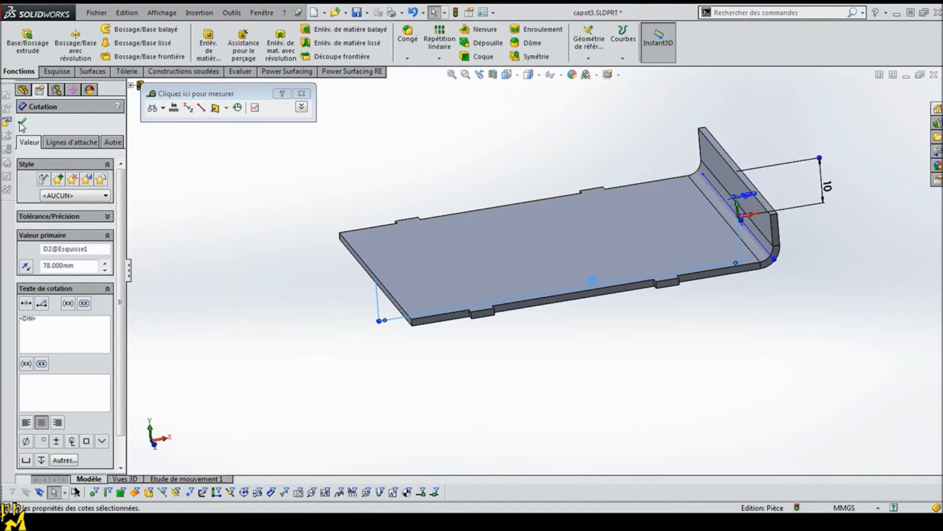
{"action": "left_click", "coordinate": [23, 124]}
{"action": "left_click", "coordinate": [455, 12]}
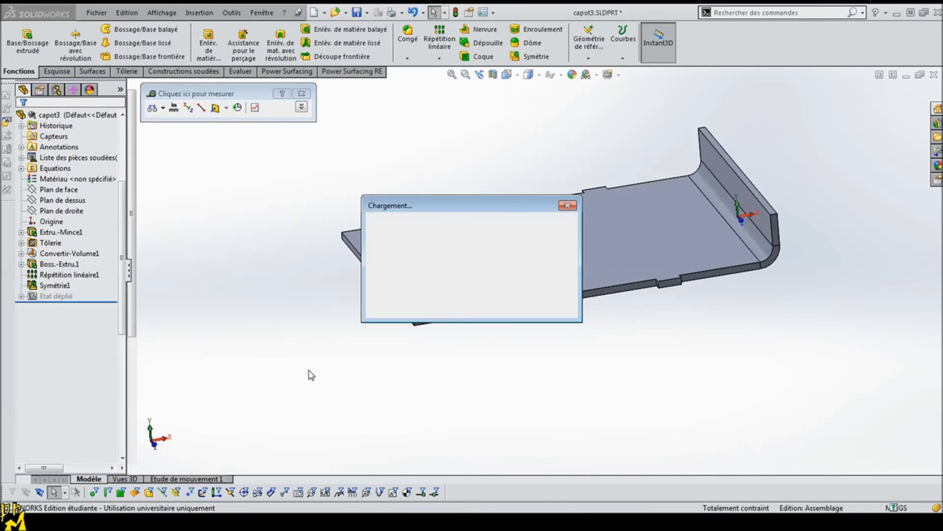
Step: Return to the boitier assembly, check the flange's fit against the box wall and hide the feature tree panel
{"action": "middle_click_drag", "start_coordinate": [526, 383], "coordinate": [568, 307]}
{"action": "scroll", "coordinate": [543, 309], "scroll_direction": "down", "scroll_amount": 8}
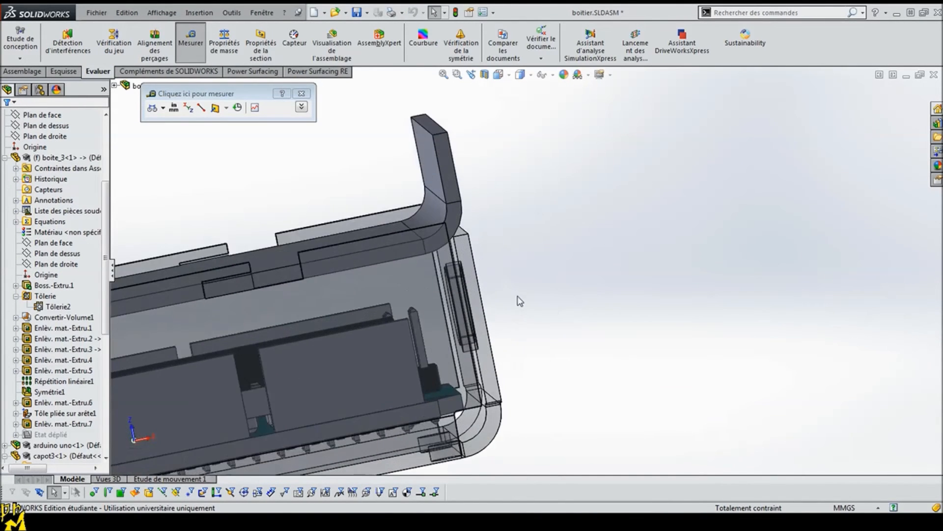
{"action": "middle_click_drag", "start_coordinate": [520, 305], "coordinate": [515, 254]}
{"action": "scroll", "coordinate": [516, 253], "scroll_direction": "up", "scroll_amount": 8}
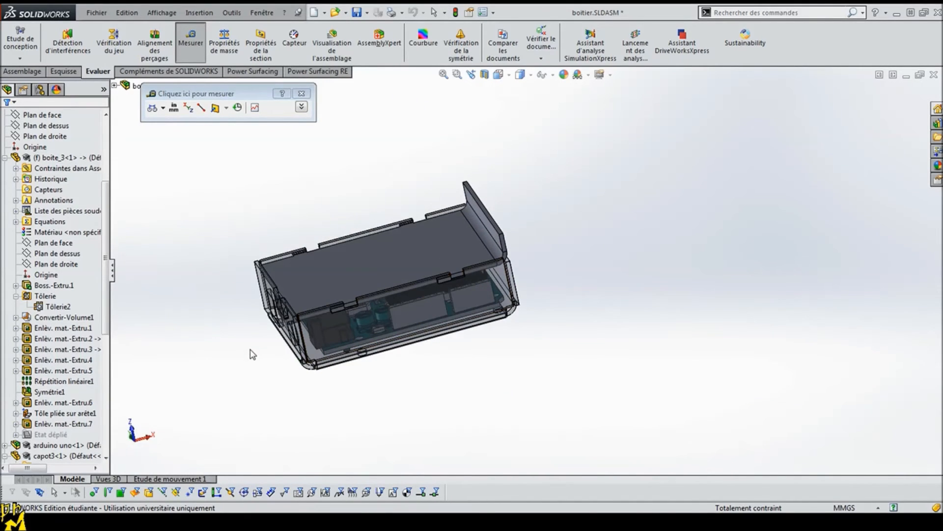
{"action": "middle_click_drag", "start_coordinate": [252, 354], "coordinate": [181, 245]}
{"action": "left_click", "coordinate": [5, 158]}
{"action": "left_click", "coordinate": [112, 278]}
{"action": "middle_click_drag", "start_coordinate": [187, 339], "coordinate": [244, 395]}
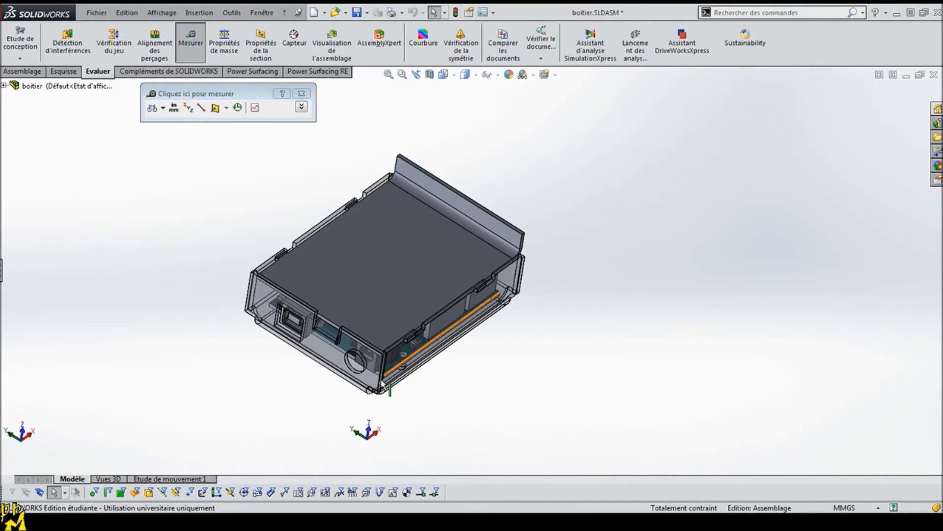
Step: Select the cover in the assembly and start editing it in context
{"action": "scroll", "coordinate": [344, 383], "scroll_direction": "down", "scroll_amount": 5}
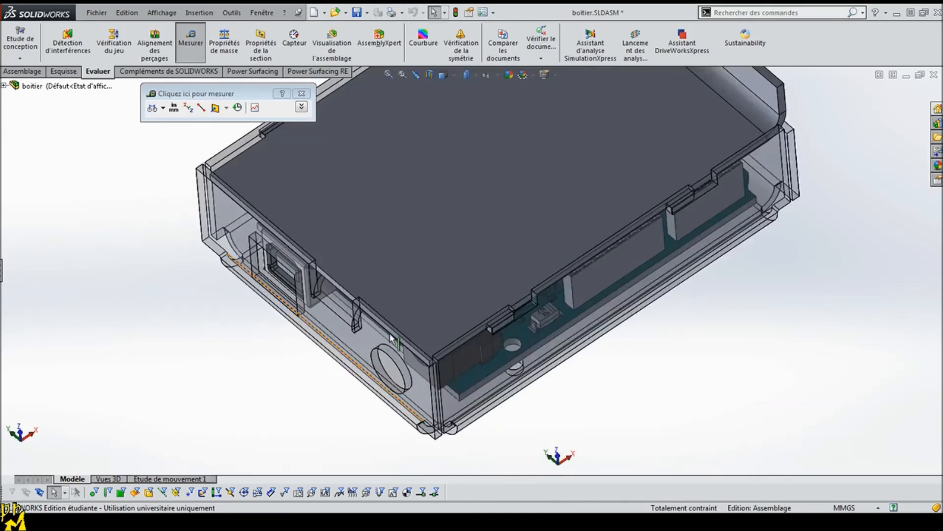
{"action": "left_click", "coordinate": [369, 240]}
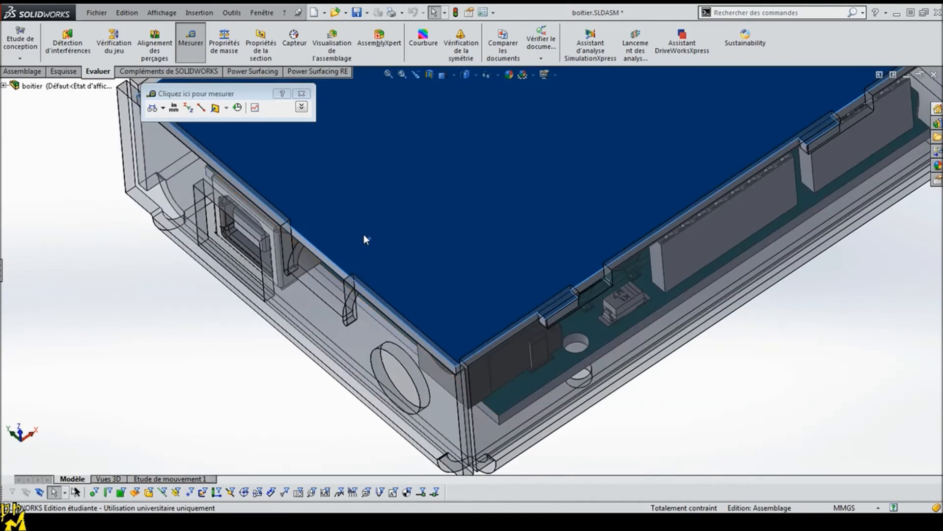
{"action": "left_click", "coordinate": [32, 147]}
{"action": "left_click", "coordinate": [22, 72]}
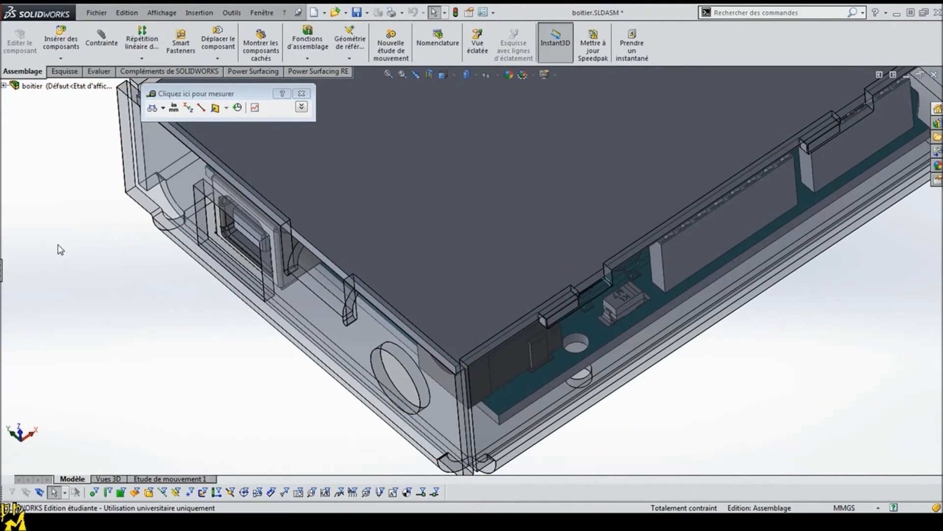
{"action": "left_click", "coordinate": [475, 215]}
{"action": "left_click", "coordinate": [20, 44]}
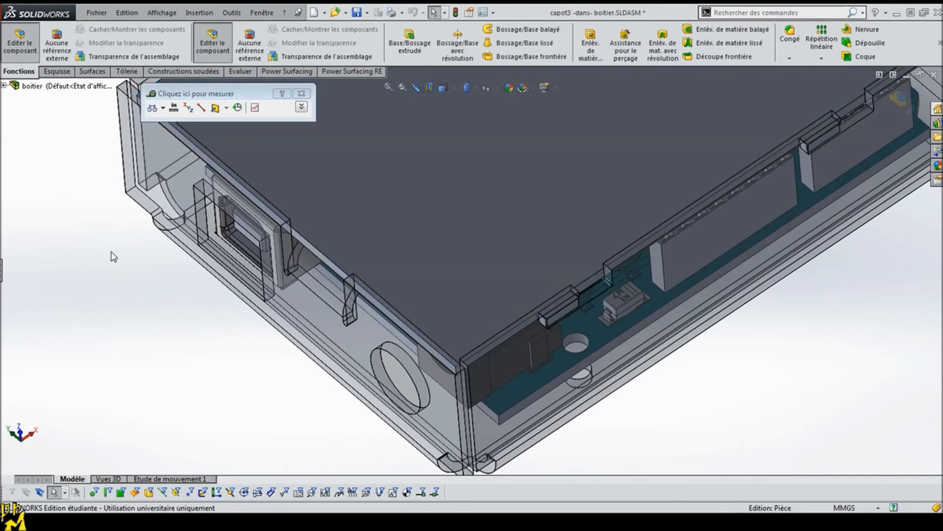
Step: Hide the cover to expose the Arduino board and bring up the sketch tools
{"action": "right_click", "coordinate": [387, 209]}
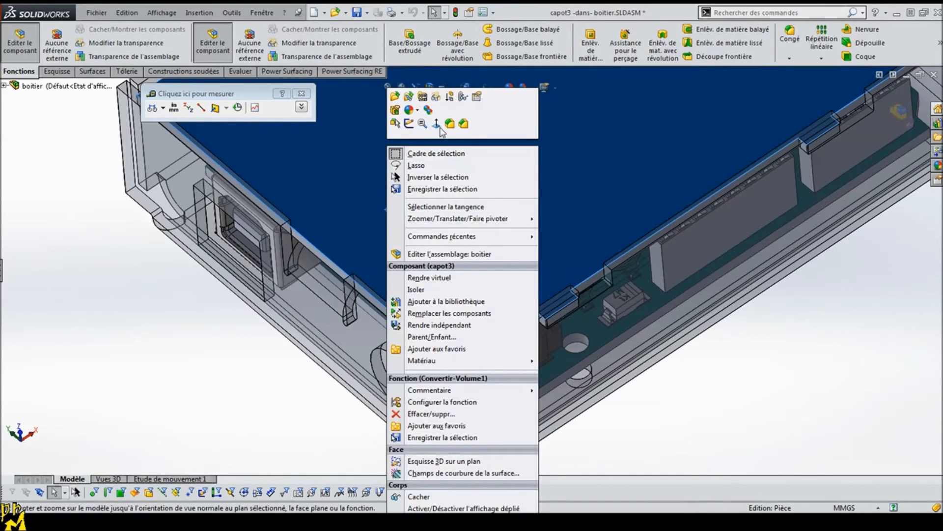
{"action": "left_click", "coordinate": [436, 97]}
{"action": "left_click", "coordinate": [185, 313]}
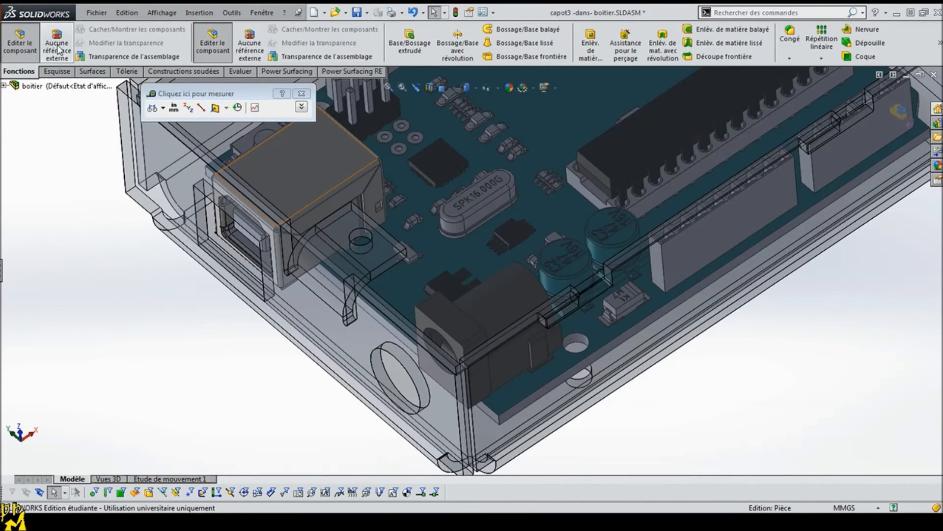
{"action": "left_click", "coordinate": [56, 71]}
{"action": "scroll", "coordinate": [162, 330], "scroll_direction": "up", "scroll_amount": 5}
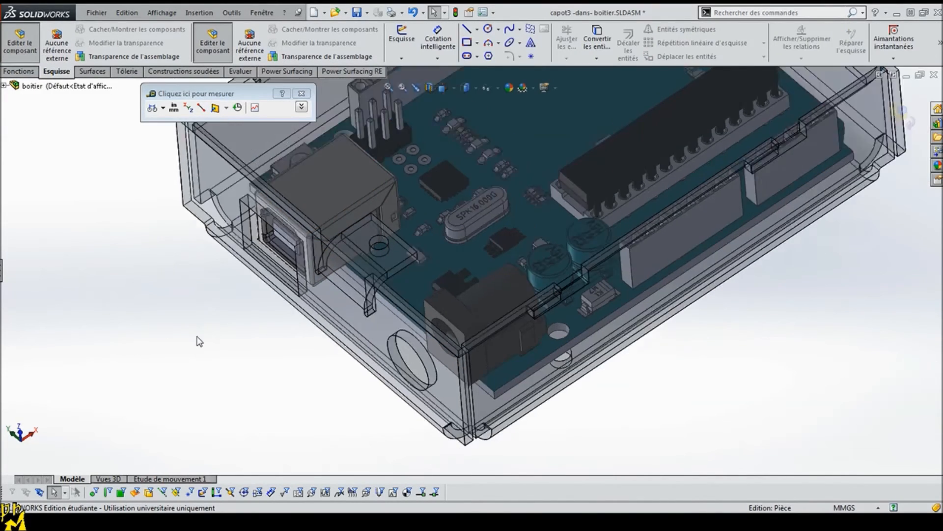
Step: Start a new sketch on the cover's flat face above the Arduino board
{"action": "left_click", "coordinate": [402, 39]}
{"action": "left_click", "coordinate": [342, 177]}
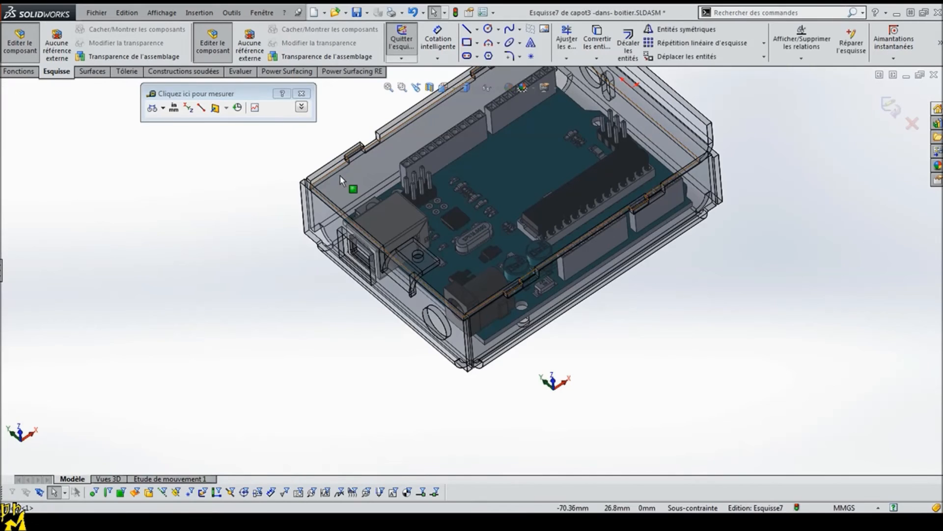
Step: Draw a circle about 13 mm in diameter beside the hole in the box's mounting tab
{"action": "left_click", "coordinate": [489, 29]}
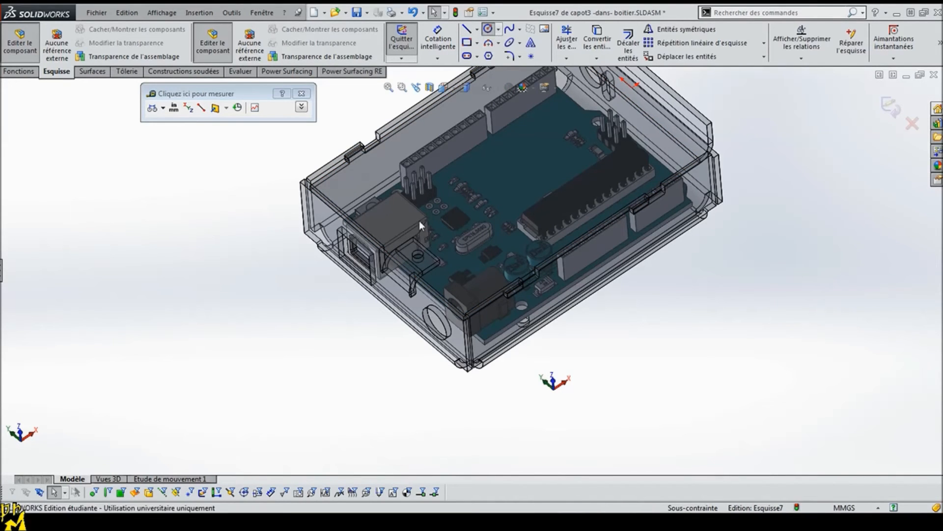
{"action": "scroll", "coordinate": [427, 275], "scroll_direction": "down", "scroll_amount": 4}
{"action": "scroll", "coordinate": [426, 277], "scroll_direction": "down", "scroll_amount": 3}
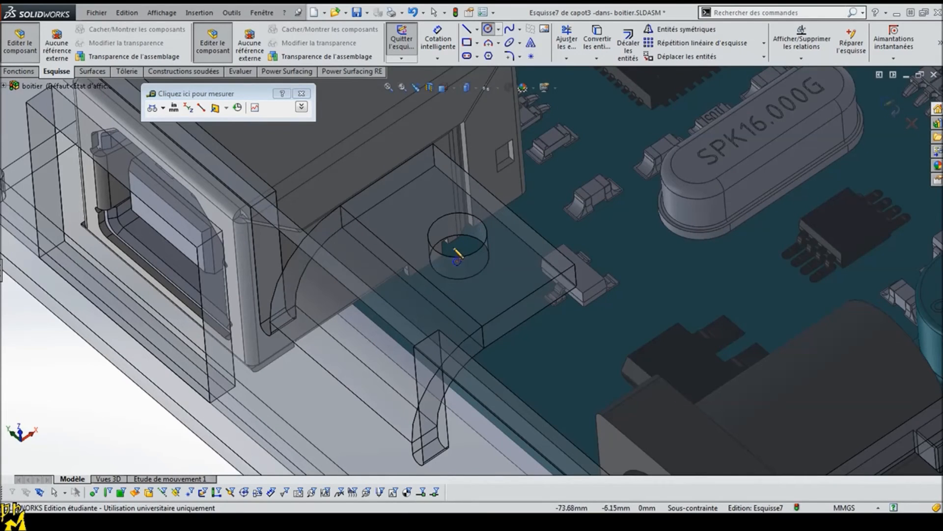
{"action": "middle_click_drag", "start_coordinate": [473, 270], "coordinate": [501, 318]}
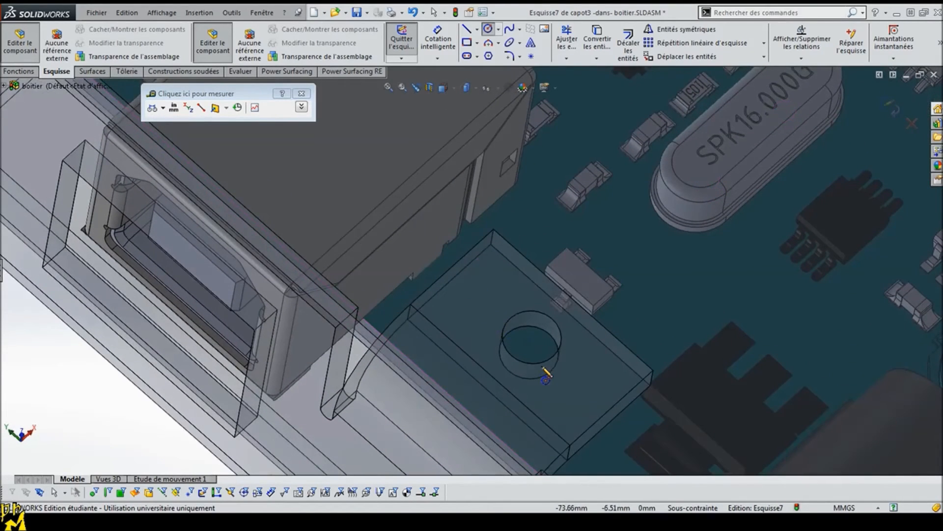
{"action": "left_click", "coordinate": [109, 492]}
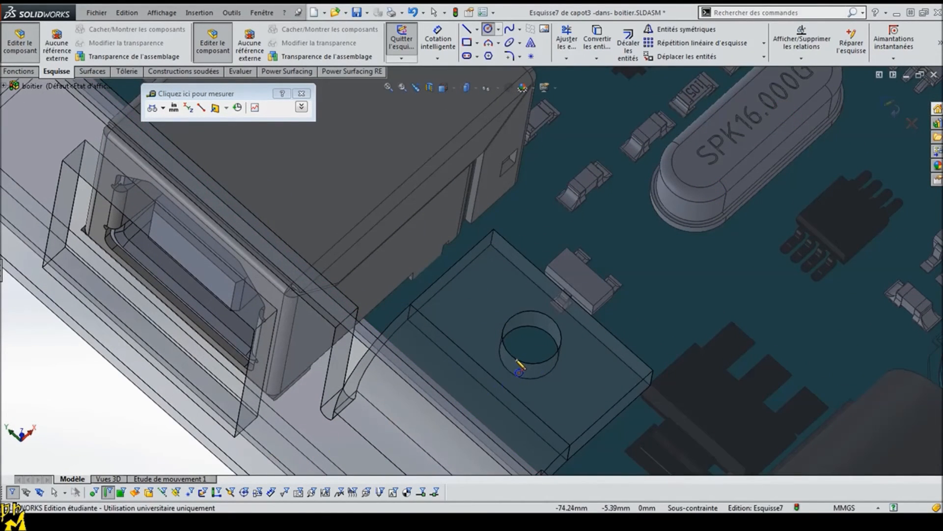
{"action": "middle_click_drag", "start_coordinate": [532, 378], "coordinate": [512, 303]}
{"action": "scroll", "coordinate": [504, 276], "scroll_direction": "up", "scroll_amount": 6}
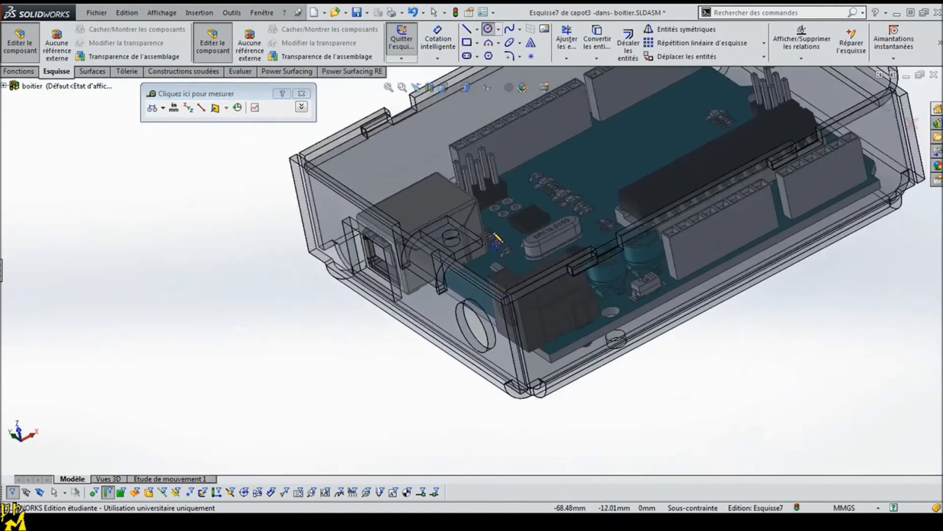
{"action": "scroll", "coordinate": [494, 235], "scroll_direction": "up", "scroll_amount": 5}
{"action": "scroll", "coordinate": [480, 181], "scroll_direction": "down", "scroll_amount": 4}
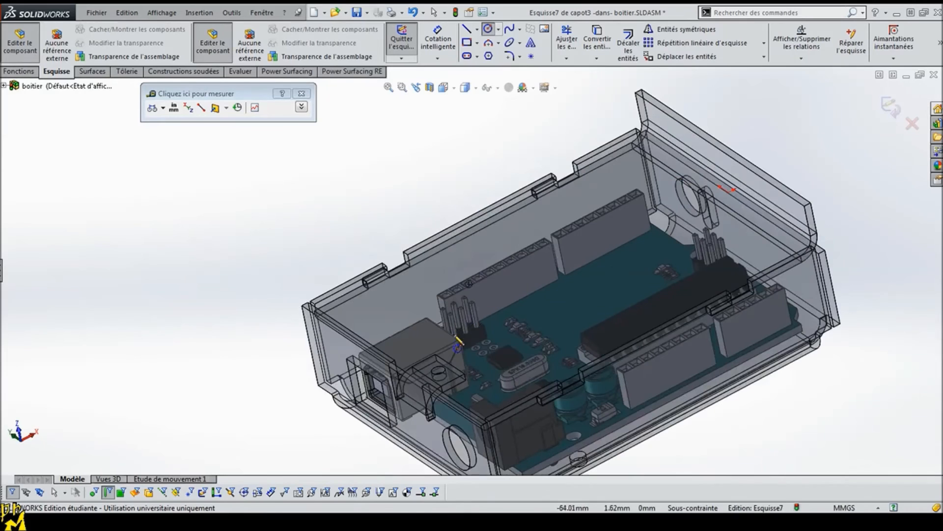
{"action": "left_click", "coordinate": [457, 371]}
{"action": "left_click", "coordinate": [480, 382]}
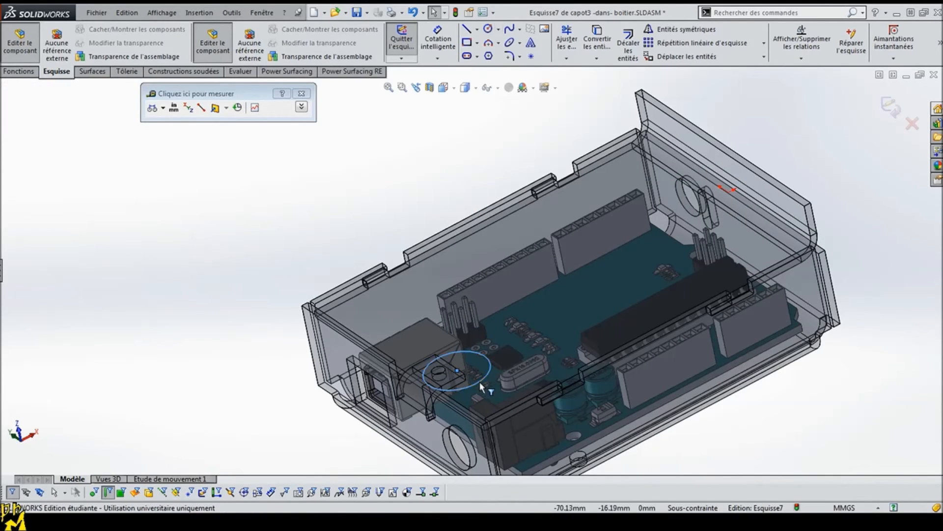
Step: Try to select the sketched circle together with the tab's hole edge, and close the Measure window
{"action": "scroll", "coordinate": [353, 305], "scroll_direction": "down", "scroll_amount": 4}
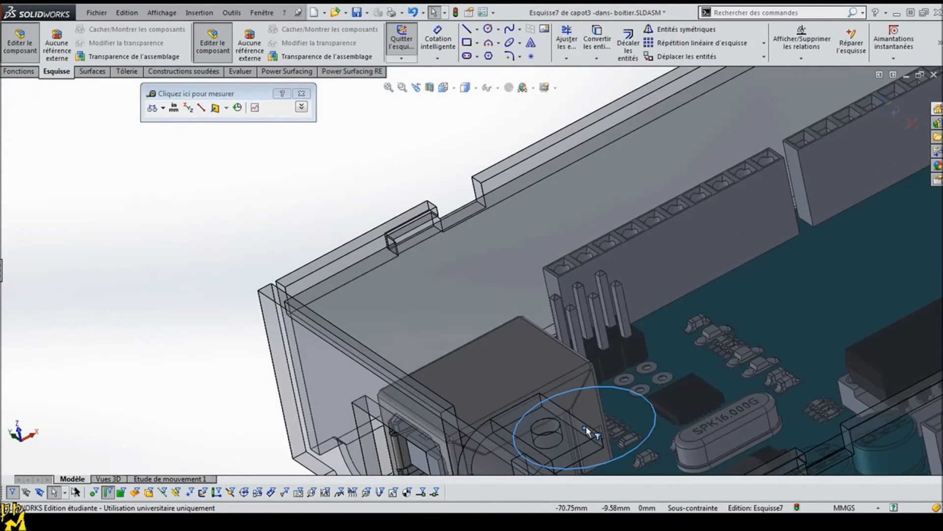
{"action": "left_click", "coordinate": [109, 492]}
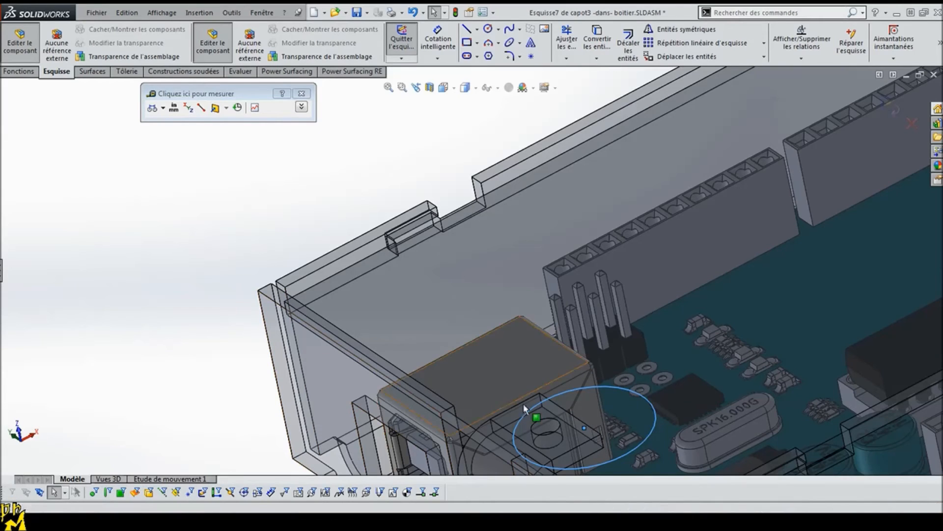
{"action": "middle_click_drag", "start_coordinate": [531, 453], "coordinate": [557, 437]}
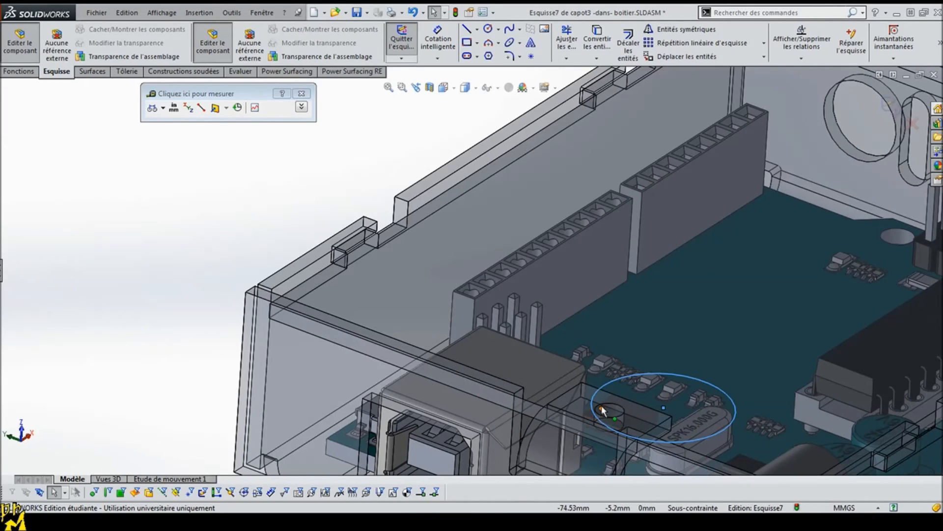
{"action": "left_click", "coordinate": [106, 492]}
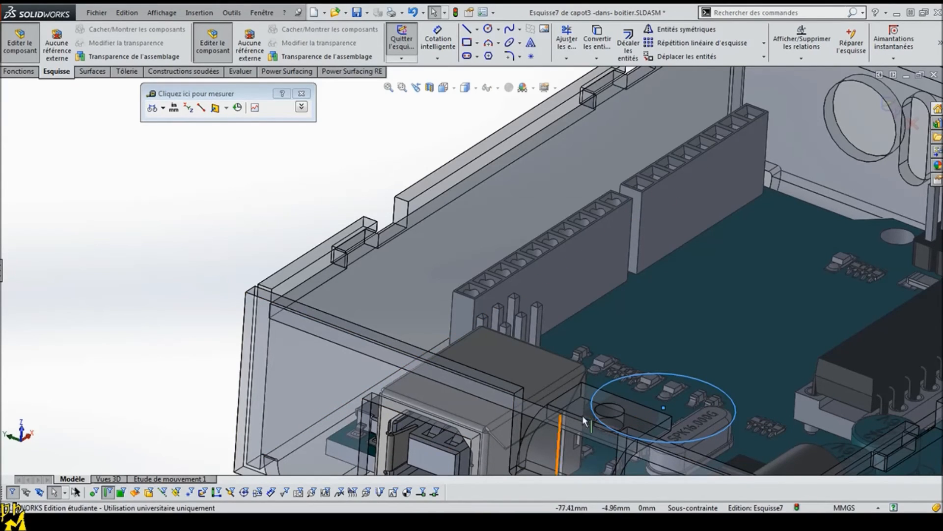
{"action": "mouse_move", "coordinate": [626, 413]}
{"action": "middle_mouse_down"}
{"action": "mouse_move", "coordinate": [532, 469]}
{"action": "mouse_move", "coordinate": [492, 472]}
{"action": "middle_mouse_up"}
{"action": "left_click", "coordinate": [347, 437]}
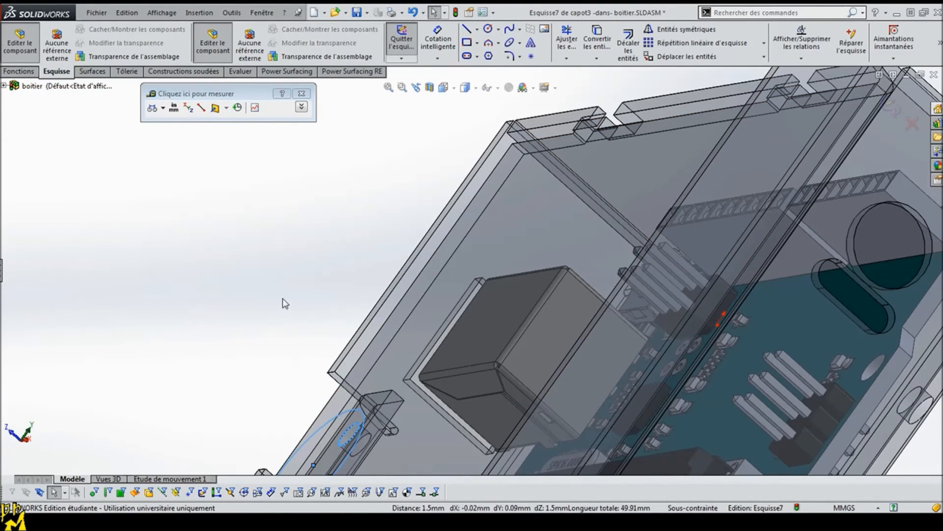
{"action": "left_click", "coordinate": [283, 100]}
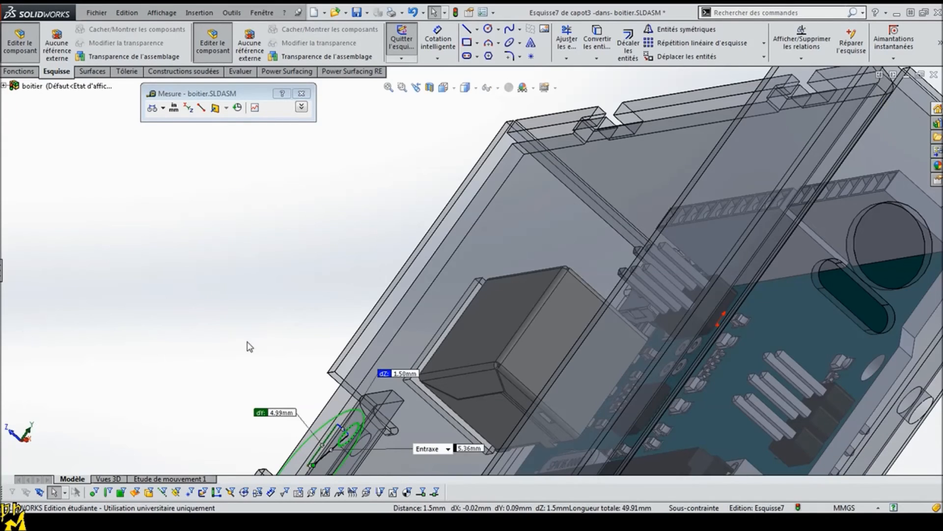
{"action": "key", "text": "Escape"}
{"action": "scroll", "coordinate": [251, 352], "scroll_direction": "up", "scroll_amount": 1}
{"action": "scroll", "coordinate": [253, 357], "scroll_direction": "up", "scroll_amount": 1}
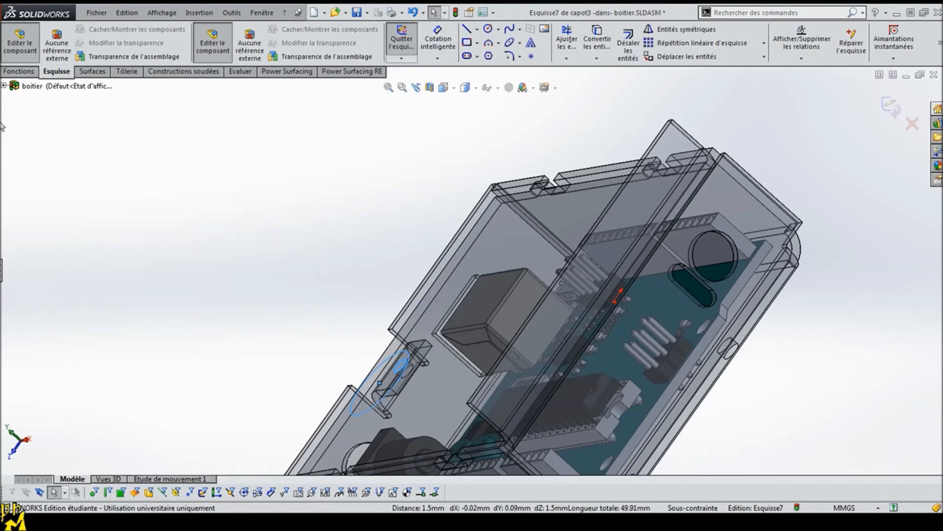
Step: Delete the sketched circle over the mounting tab
{"action": "left_click", "coordinate": [4, 86]}
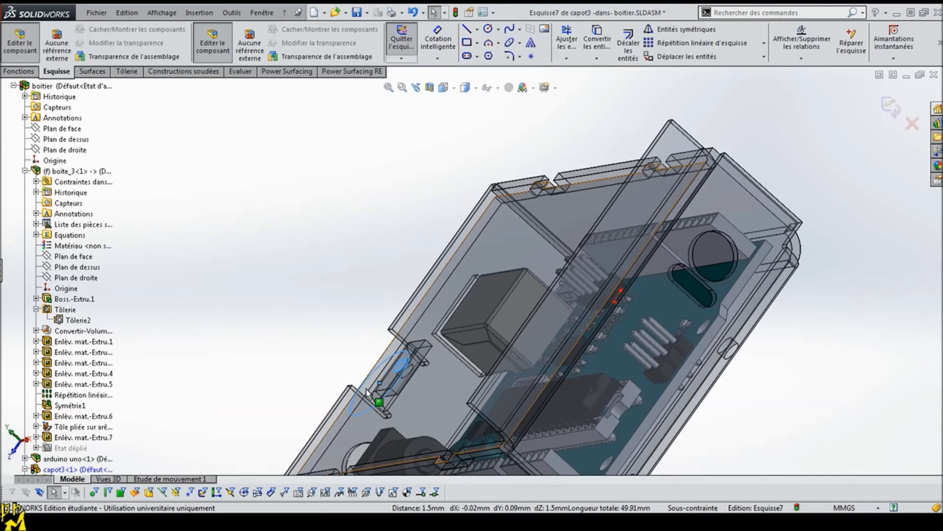
{"action": "left_click", "coordinate": [293, 330]}
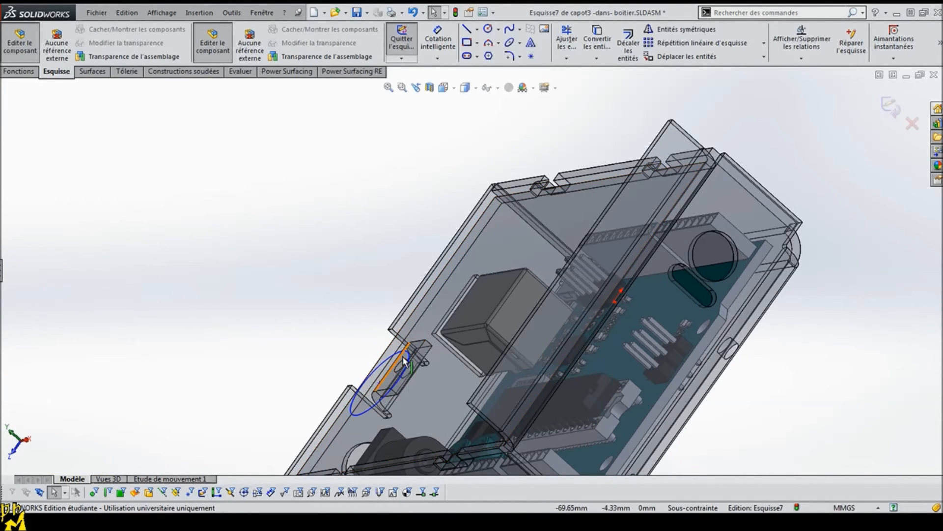
{"action": "middle_click_drag", "start_coordinate": [357, 363], "coordinate": [371, 383]}
{"action": "left_click", "coordinate": [370, 379]}
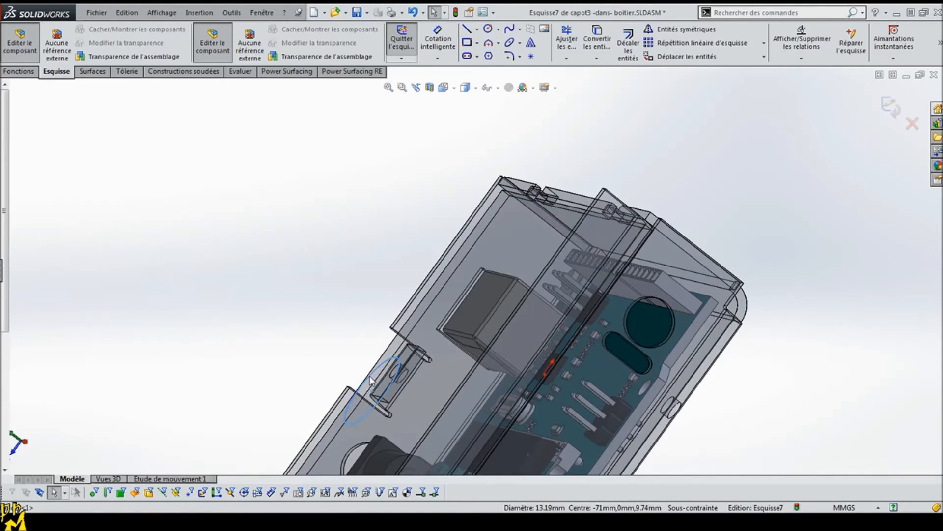
{"action": "left_click", "coordinate": [487, 30]}
{"action": "scroll", "coordinate": [408, 381], "scroll_direction": "up", "scroll_amount": 6}
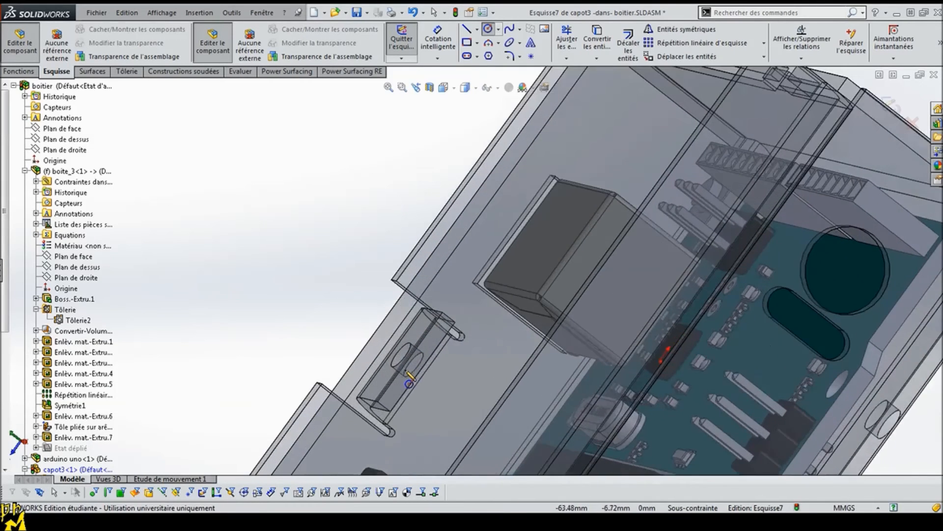
{"action": "middle_click_drag", "start_coordinate": [407, 294], "coordinate": [406, 297]}
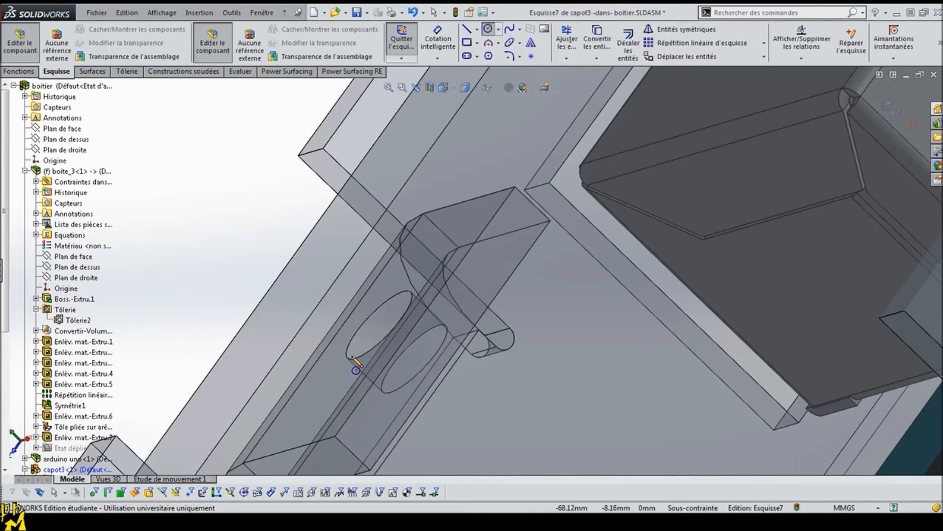
{"action": "left_click", "coordinate": [107, 493]}
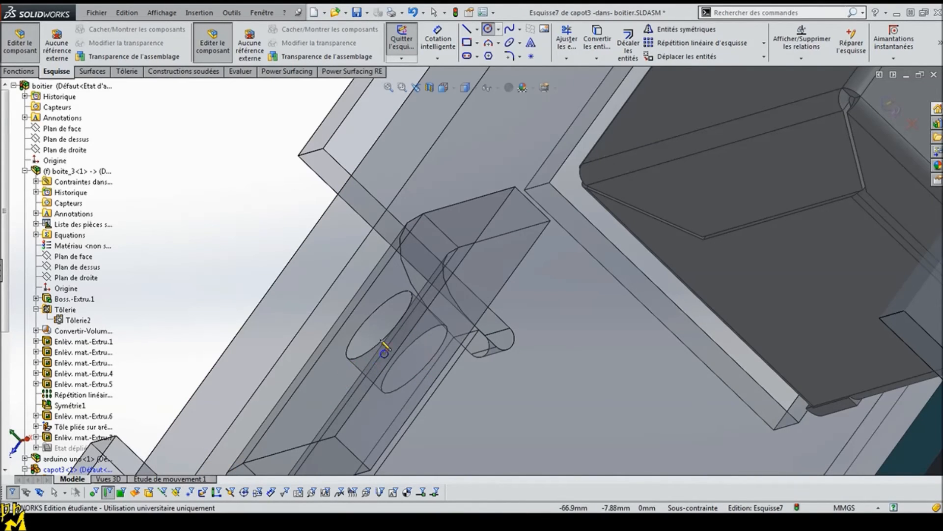
{"action": "left_click", "coordinate": [346, 351]}
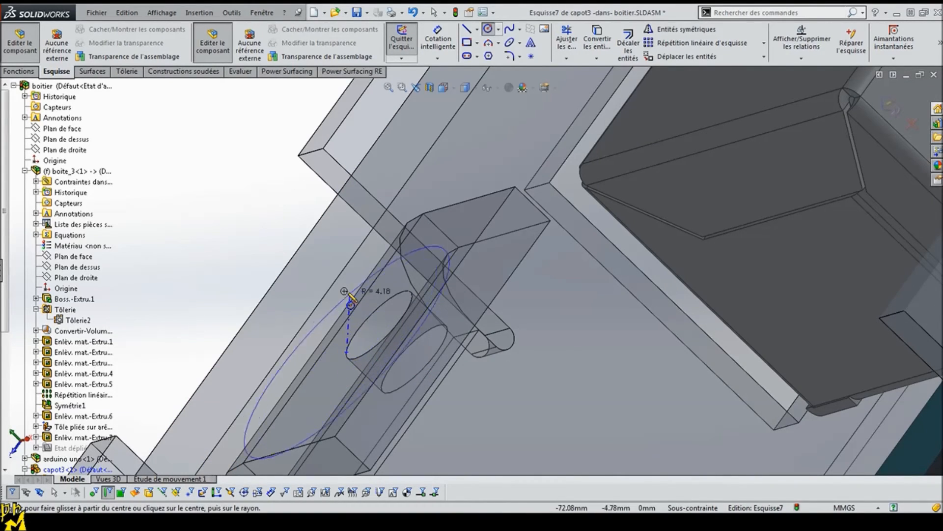
{"action": "key", "text": "Escape"}
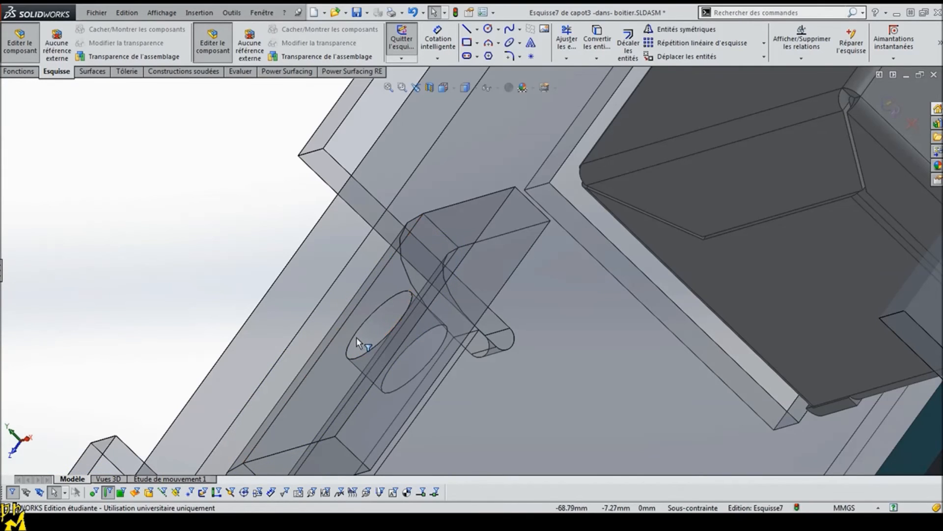
{"action": "left_click", "coordinate": [487, 31]}
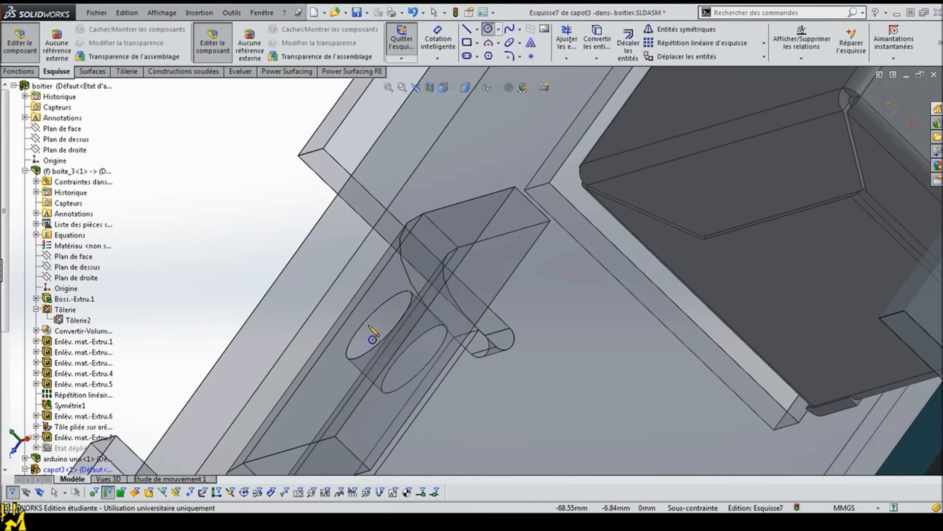
{"action": "left_click", "coordinate": [362, 316]}
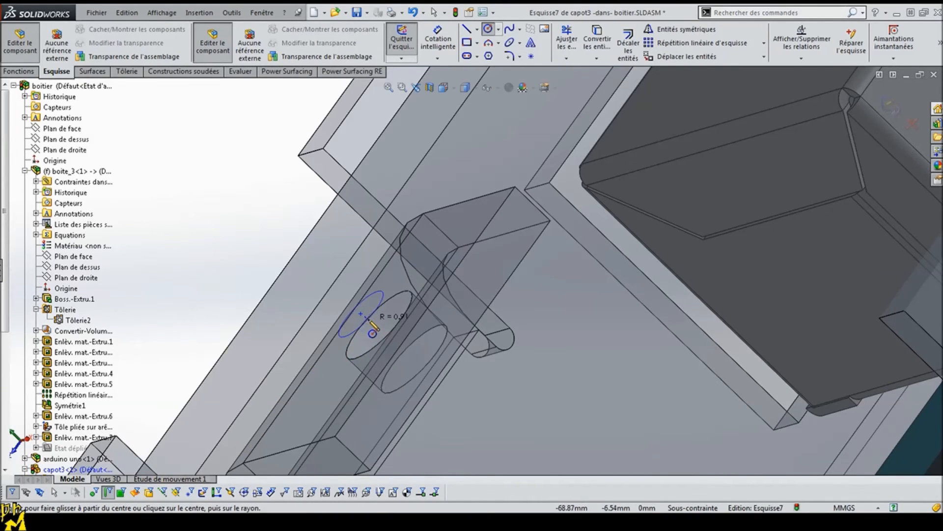
{"action": "key", "text": "Escape"}
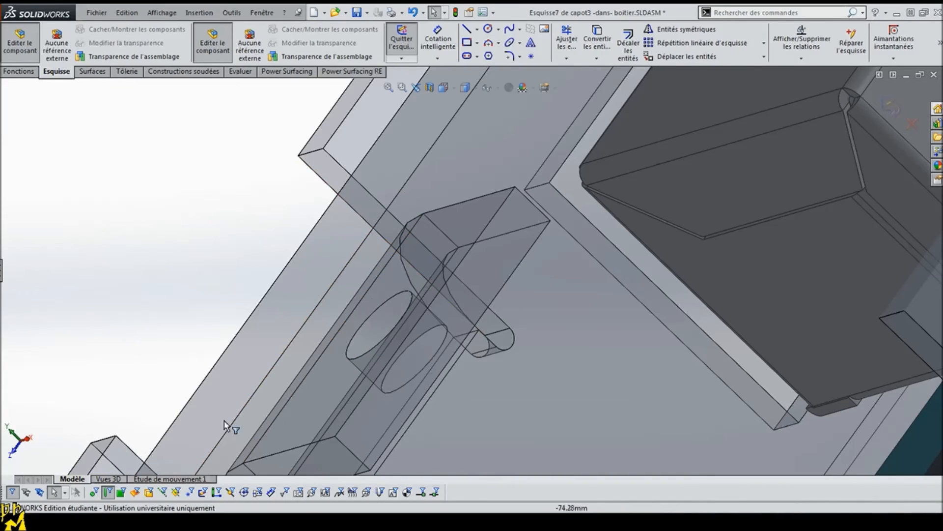
Step: Turn off the edge selection filter and draw a circle centred on the axis of the mounting tab's hole
{"action": "left_click", "coordinate": [108, 492]}
{"action": "left_click", "coordinate": [488, 29]}
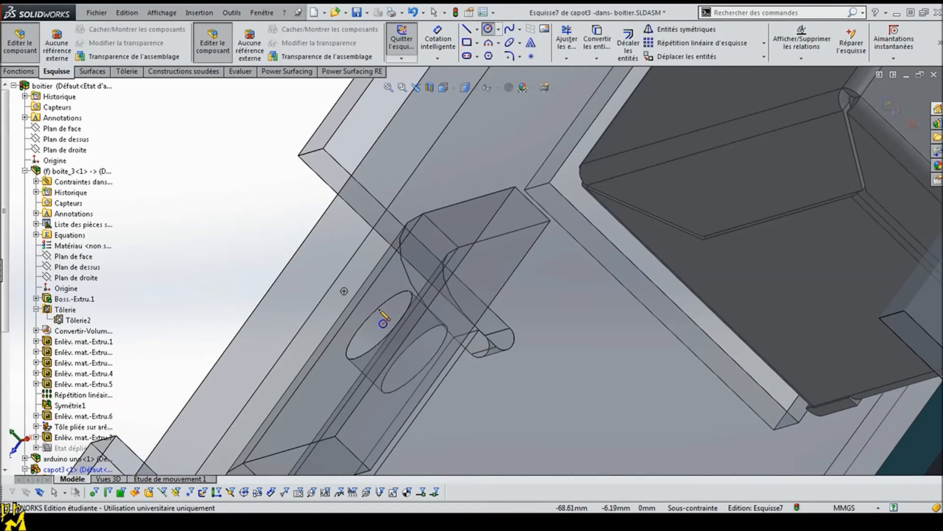
{"action": "left_click", "coordinate": [344, 291]}
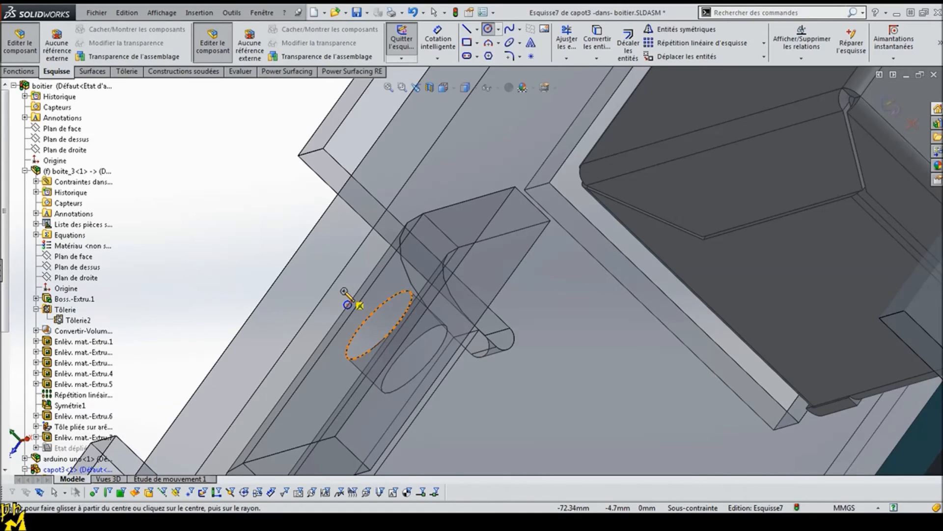
{"action": "left_click", "coordinate": [366, 318]}
{"action": "key", "text": "Escape"}
Step: Dimension the circle's diameter and set it to 3.2 mm
{"action": "left_click", "coordinate": [437, 42]}
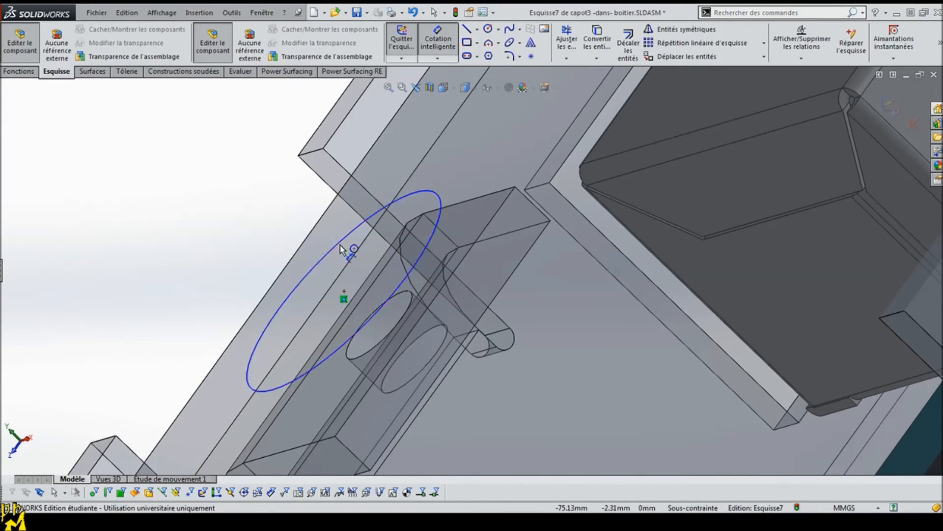
{"action": "left_click", "coordinate": [320, 251]}
{"action": "left_click", "coordinate": [238, 257]}
{"action": "type", "text": "3.2"}
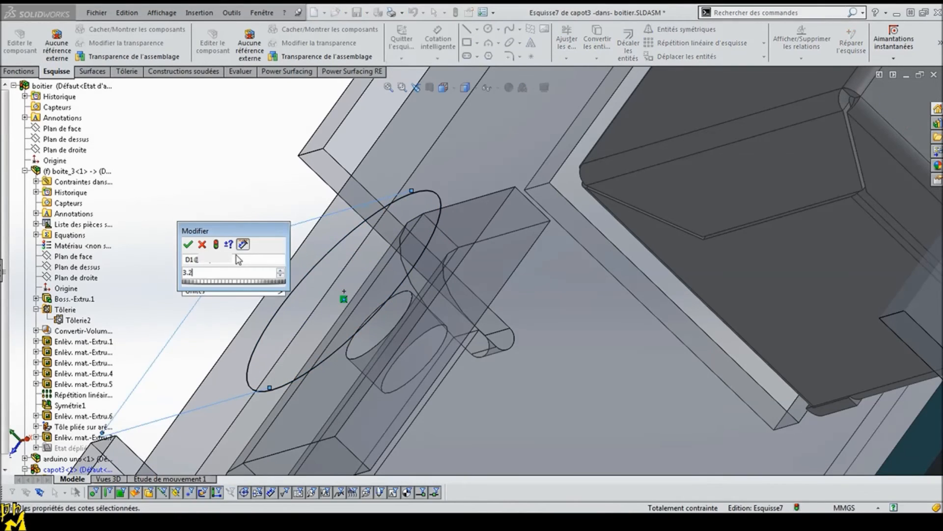
{"action": "key", "text": "Return"}
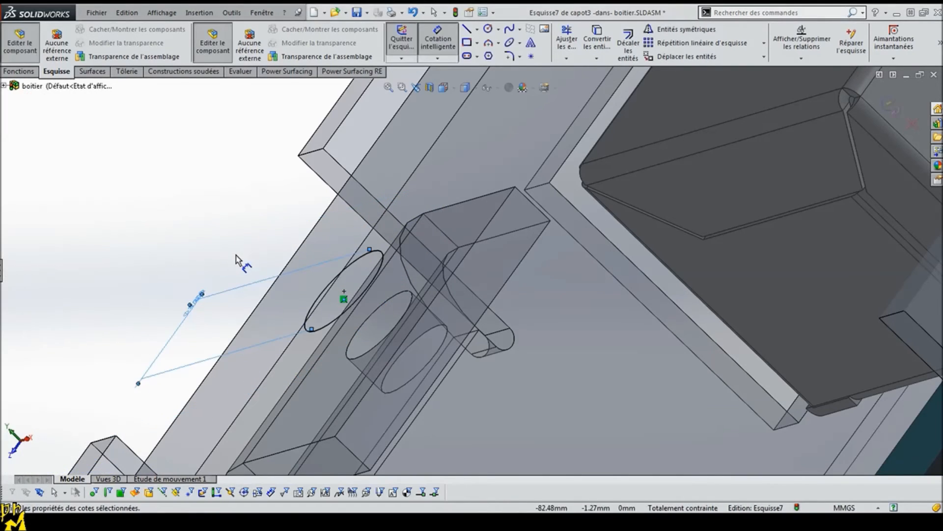
Step: Cut the circle through the cover with a blind extruded cut linked to the sheet thickness and normal to the sheet
{"action": "left_click", "coordinate": [19, 71]}
{"action": "left_click", "coordinate": [590, 45]}
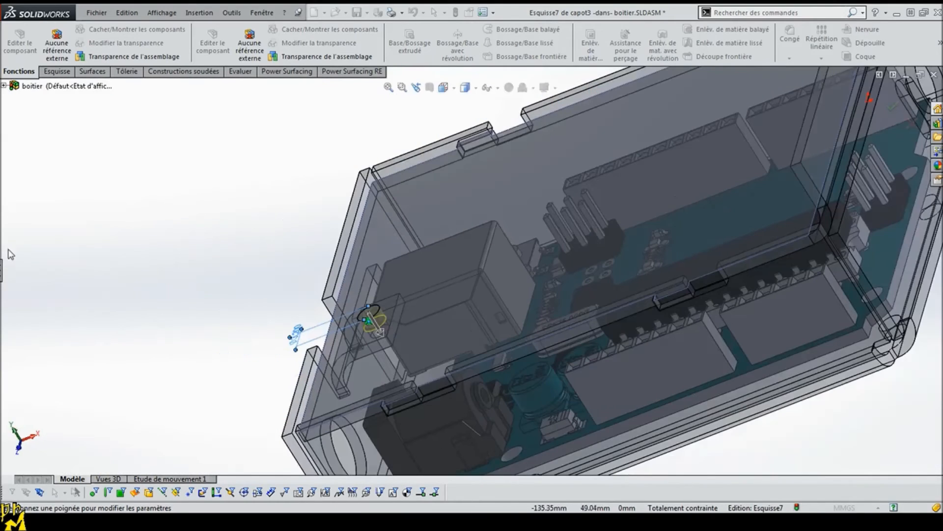
{"action": "left_click", "coordinate": [1, 274]}
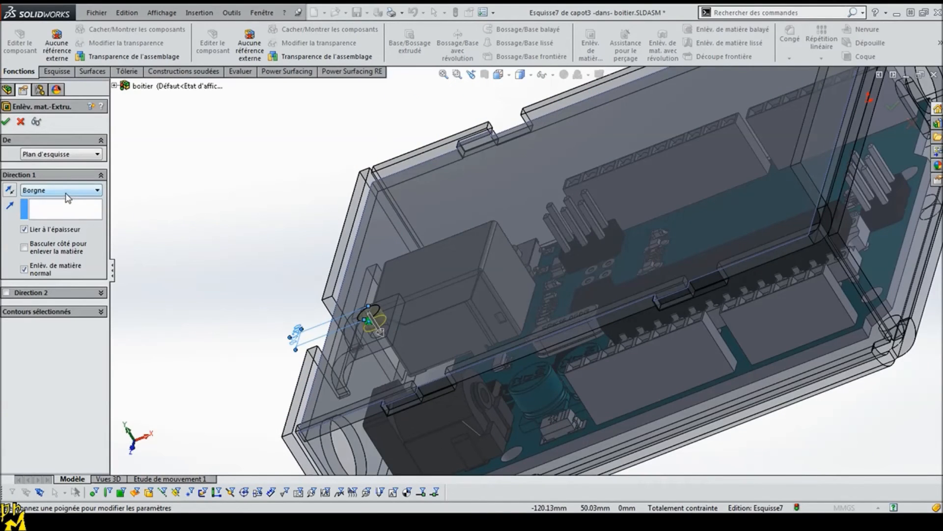
{"action": "left_click", "coordinate": [4, 118]}
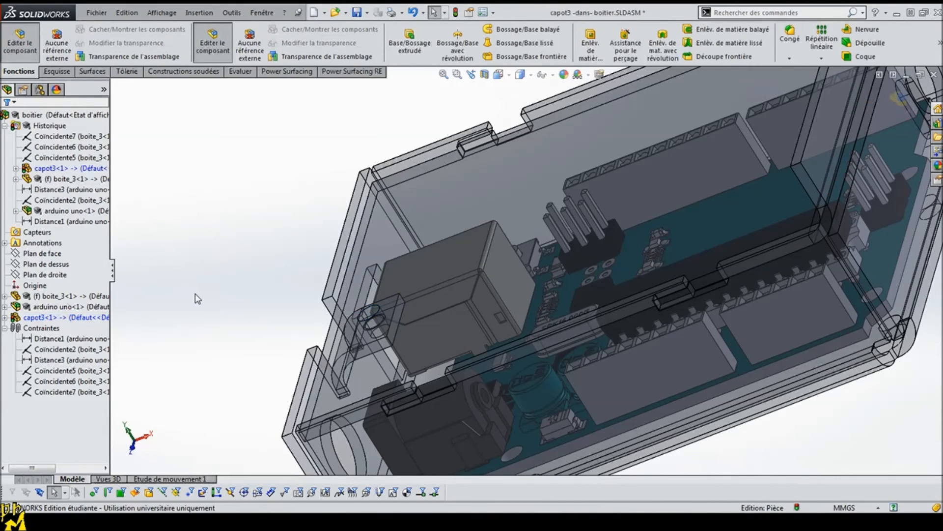
{"action": "scroll", "coordinate": [263, 277], "scroll_direction": "down", "scroll_amount": 3}
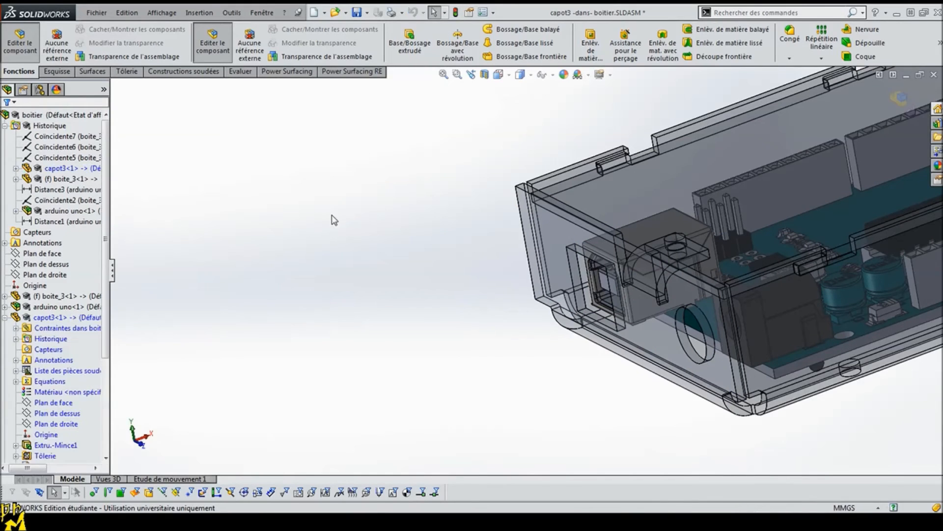
Step: Finish editing the cover in context and return to editing the enclosure assembly
{"action": "left_click", "coordinate": [4, 318]}
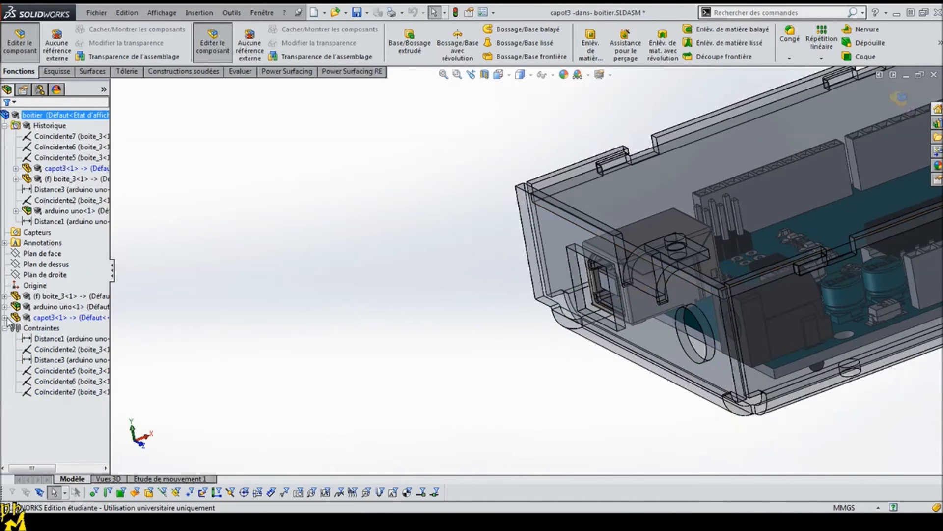
{"action": "left_click", "coordinate": [20, 44]}
{"action": "scroll", "coordinate": [440, 267], "scroll_direction": "up", "scroll_amount": 5}
{"action": "scroll", "coordinate": [682, 257], "scroll_direction": "down", "scroll_amount": 3}
{"action": "middle_click_drag", "start_coordinate": [631, 305], "coordinate": [674, 343]}
{"action": "middle_click_drag", "start_coordinate": [800, 359], "coordinate": [788, 308]}
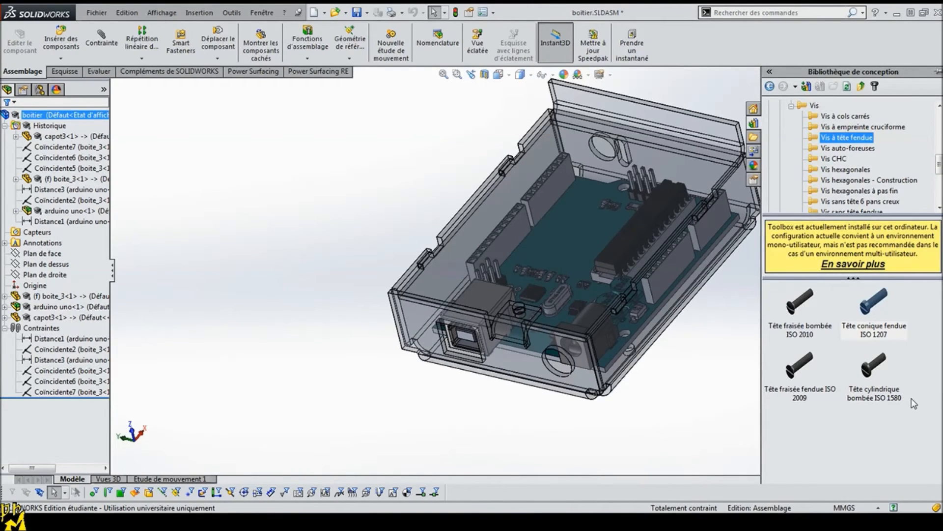
Step: Insert one ISO 1207 slotted cheese head screw from the Toolbox, size M3, length 4, with simplified thread display
{"action": "left_click_drag", "start_coordinate": [883, 323], "coordinate": [415, 356]}
{"action": "left_click_drag", "start_coordinate": [298, 275], "coordinate": [299, 281]}
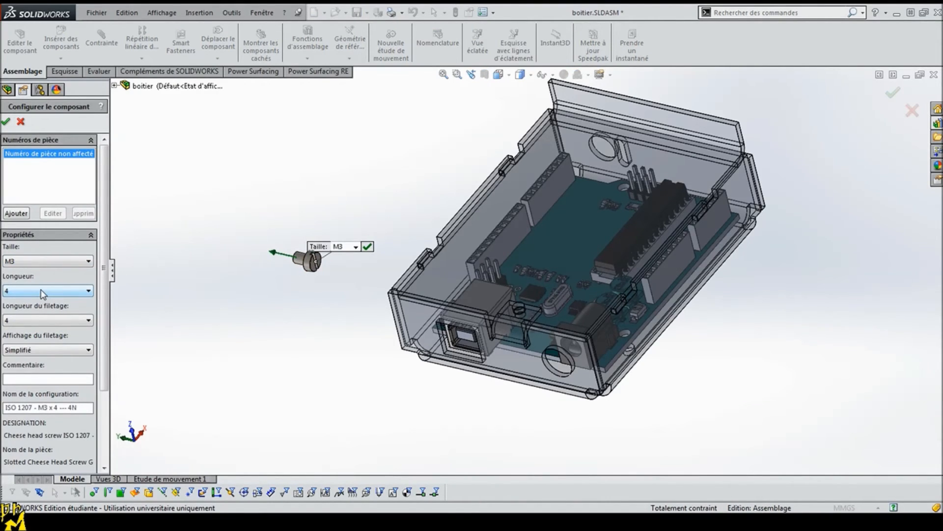
{"action": "left_click", "coordinate": [6, 122]}
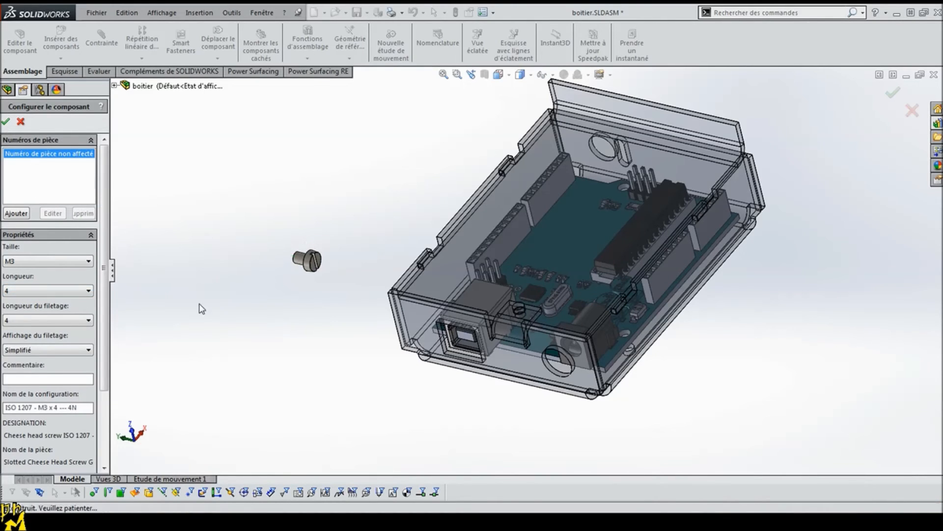
{"action": "left_click", "coordinate": [293, 321]}
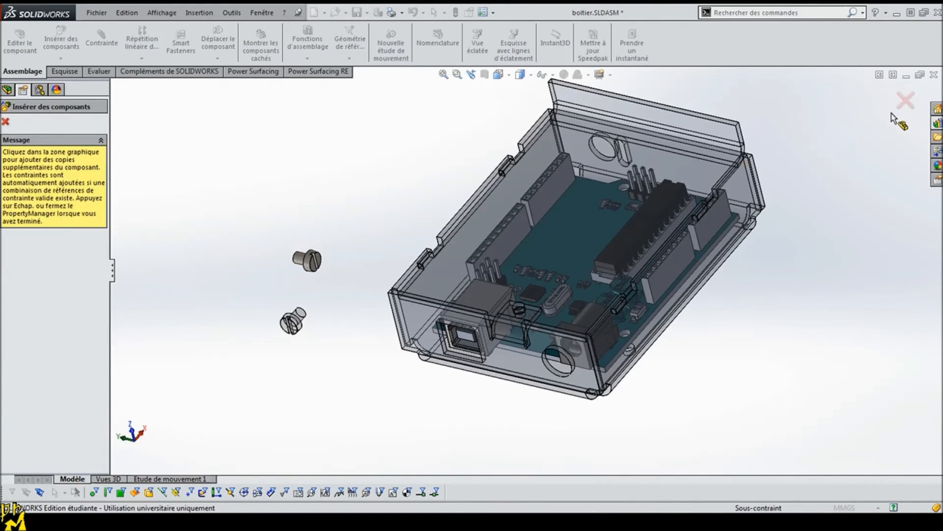
{"action": "left_click", "coordinate": [905, 101]}
Step: Mate the screw's shank concentric with the cover's screw hole and switch the mate alignment
{"action": "middle_click_drag", "start_coordinate": [316, 320], "coordinate": [325, 329]}
{"action": "scroll", "coordinate": [325, 329], "scroll_direction": "down", "scroll_amount": 3}
{"action": "left_click", "coordinate": [402, 202]}
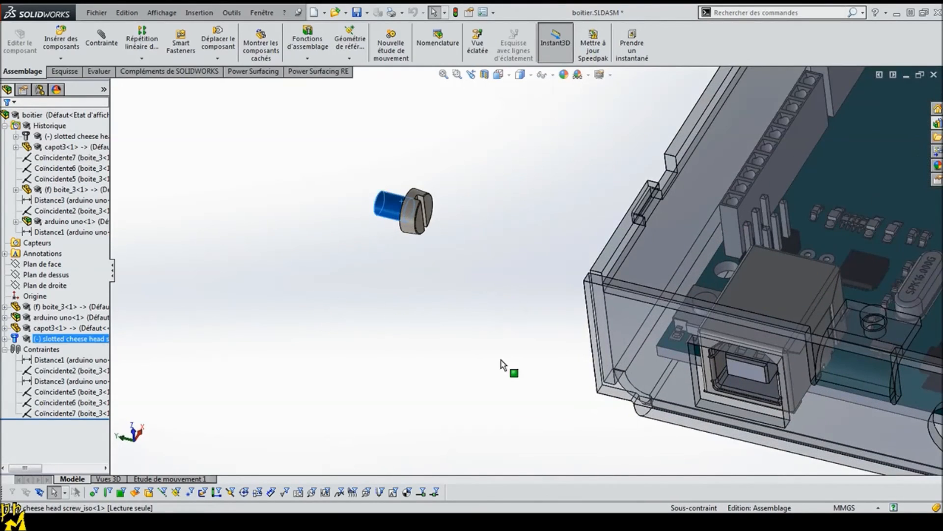
{"action": "scroll", "coordinate": [501, 364], "scroll_direction": "up", "scroll_amount": 3}
{"action": "scroll", "coordinate": [682, 293], "scroll_direction": "down", "scroll_amount": 8}
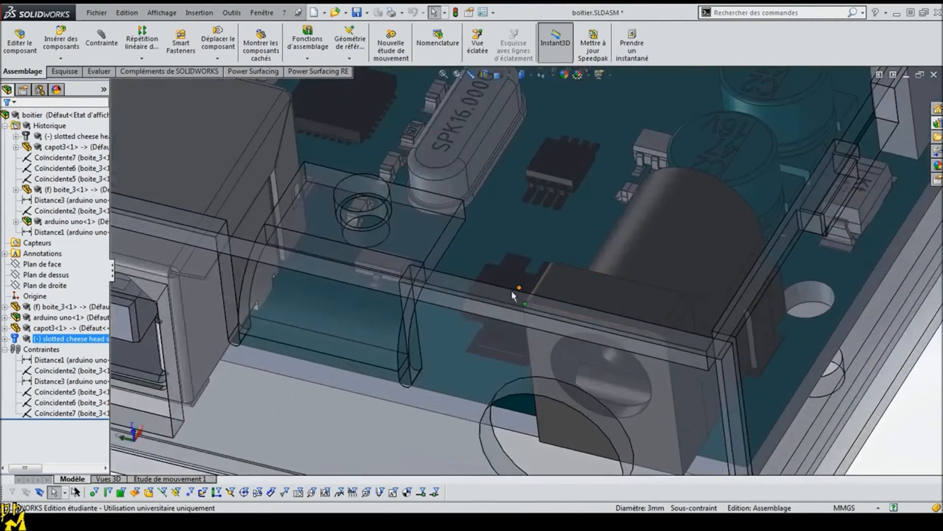
{"action": "scroll", "coordinate": [512, 294], "scroll_direction": "up", "scroll_amount": 2}
{"action": "middle_click_drag", "start_coordinate": [301, 241], "coordinate": [249, 369]}
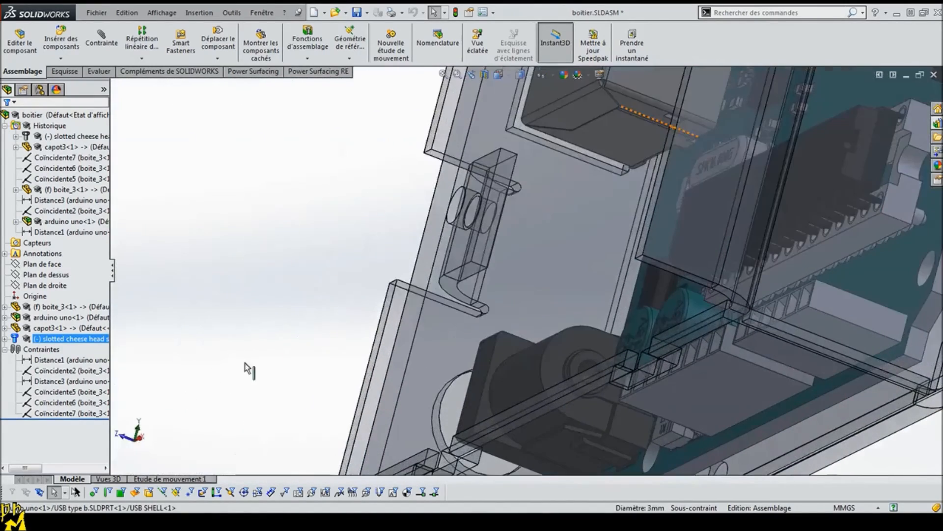
{"action": "left_click", "coordinate": [456, 216]}
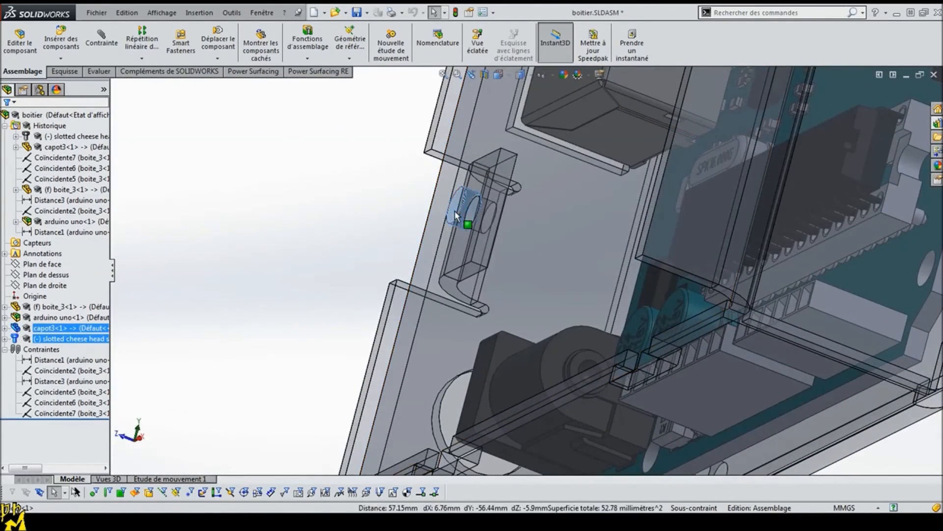
{"action": "left_click", "coordinate": [104, 44]}
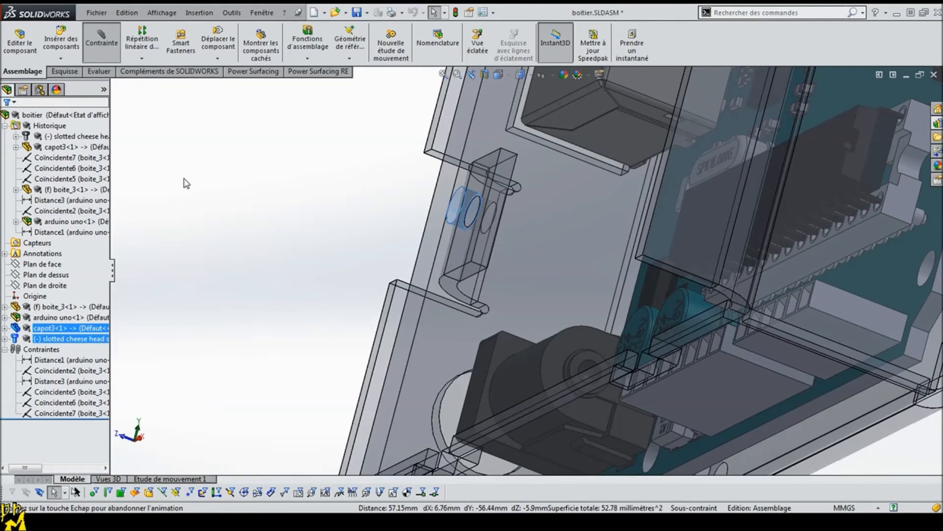
{"action": "scroll", "coordinate": [292, 248], "scroll_direction": "up", "scroll_amount": 5}
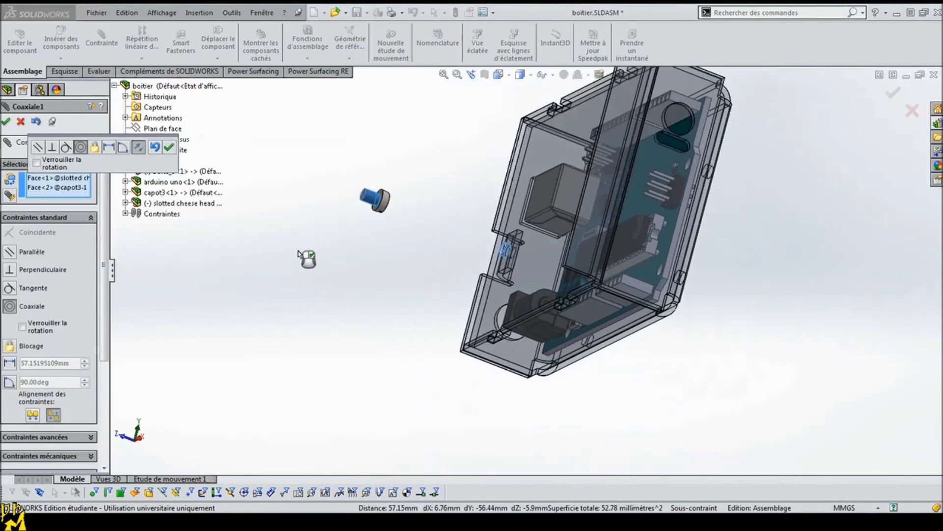
{"action": "left_click", "coordinate": [33, 419]}
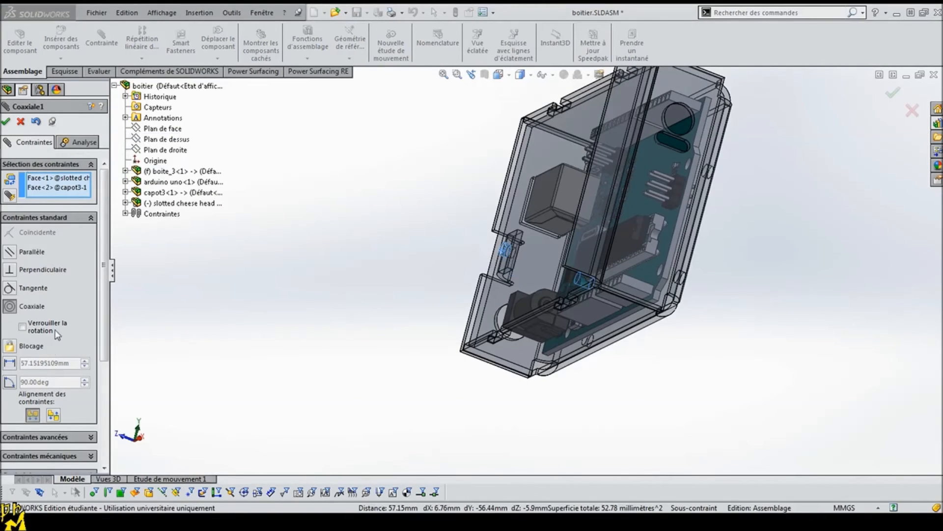
{"action": "left_click", "coordinate": [6, 121]}
Step: Add a coincident mate between the underside of the screw head and the cover's face
{"action": "middle_click_drag", "start_coordinate": [432, 298], "coordinate": [496, 335]}
{"action": "scroll", "coordinate": [722, 351], "scroll_direction": "down", "scroll_amount": 3}
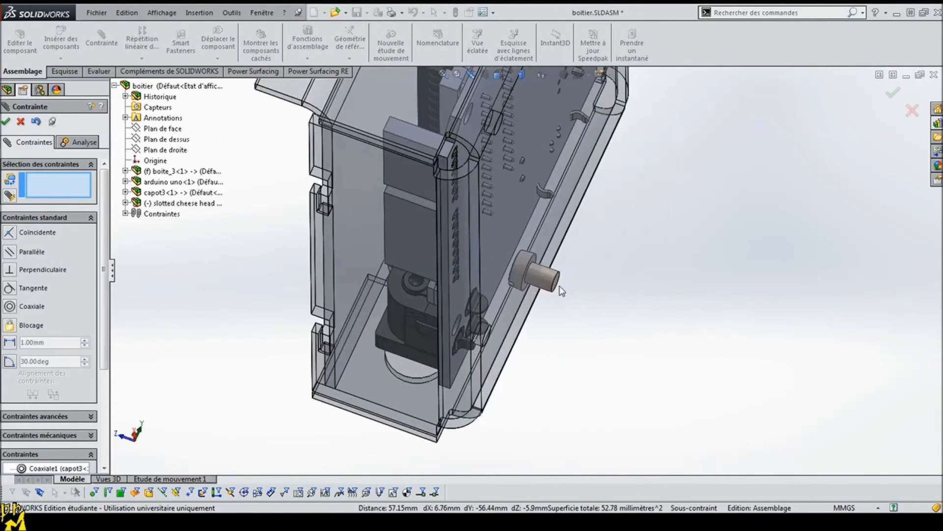
{"action": "left_click", "coordinate": [550, 281]}
{"action": "left_click_drag", "start_coordinate": [622, 299], "coordinate": [608, 300]}
{"action": "middle_click_drag", "start_coordinate": [593, 364], "coordinate": [588, 398]}
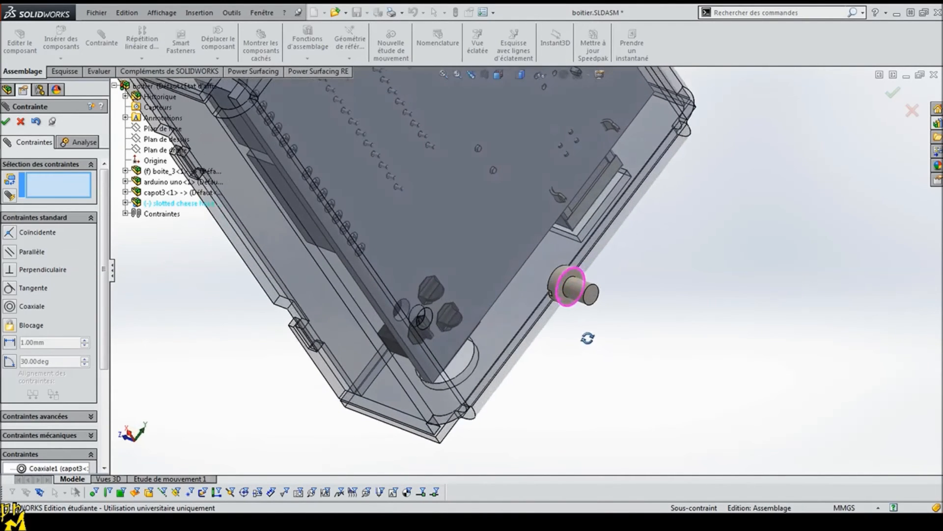
{"action": "left_click", "coordinate": [568, 308]}
{"action": "middle_click_drag", "start_coordinate": [343, 354], "coordinate": [289, 314]}
{"action": "middle_click_drag", "start_coordinate": [246, 186], "coordinate": [254, 163]}
{"action": "left_click", "coordinate": [251, 157]}
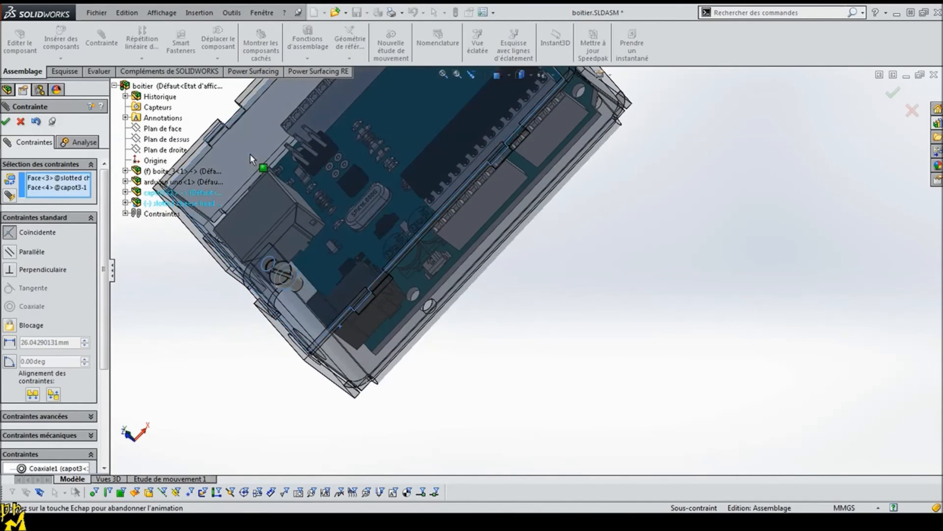
{"action": "left_click", "coordinate": [6, 122]}
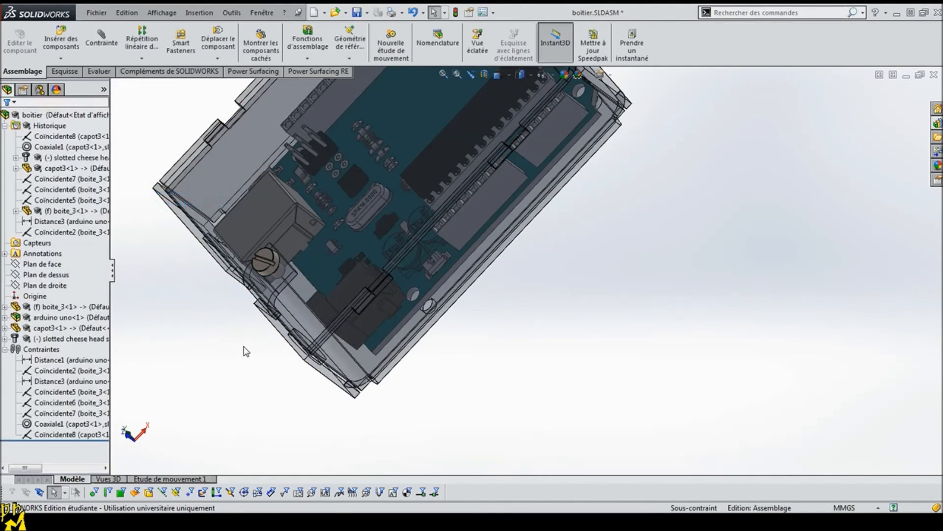
Step: Check the enclosure with the mounted screw from several sides and save the assembly
{"action": "scroll", "coordinate": [327, 313], "scroll_direction": "up", "scroll_amount": 4}
{"action": "middle_click_drag", "start_coordinate": [371, 326], "coordinate": [522, 193]}
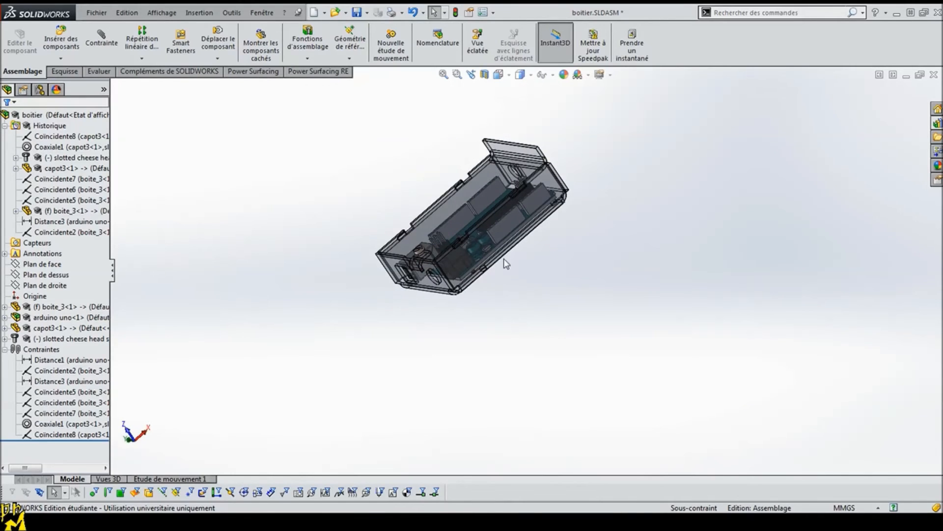
{"action": "middle_click_drag", "start_coordinate": [467, 130], "coordinate": [424, 141]}
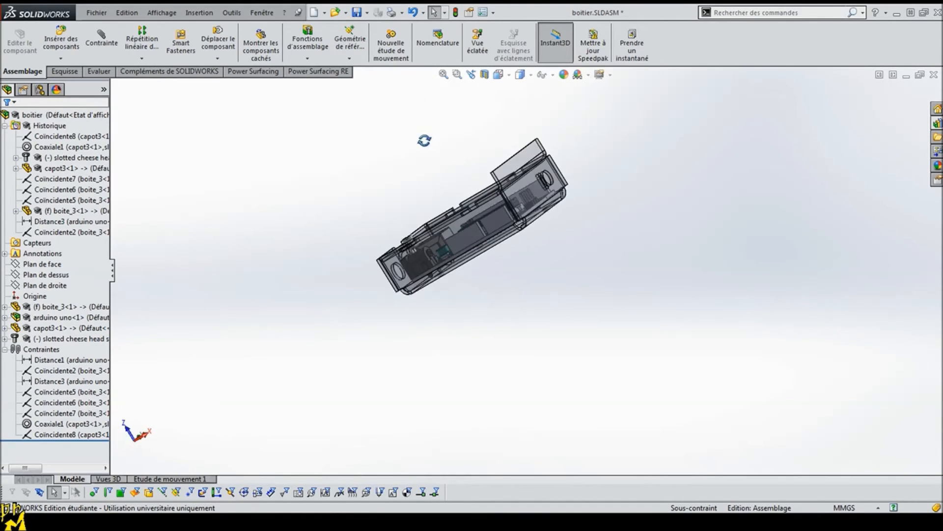
{"action": "middle_click_drag", "start_coordinate": [443, 232], "coordinate": [515, 232]}
{"action": "scroll", "coordinate": [515, 232], "scroll_direction": "down", "scroll_amount": 4}
{"action": "middle_click_drag", "start_coordinate": [326, 267], "coordinate": [353, 280]}
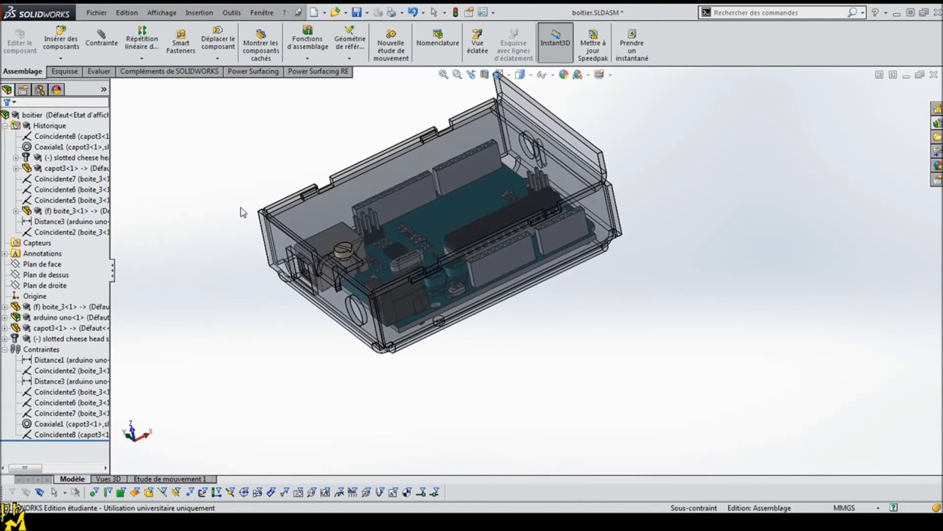
{"action": "left_click", "coordinate": [356, 12]}
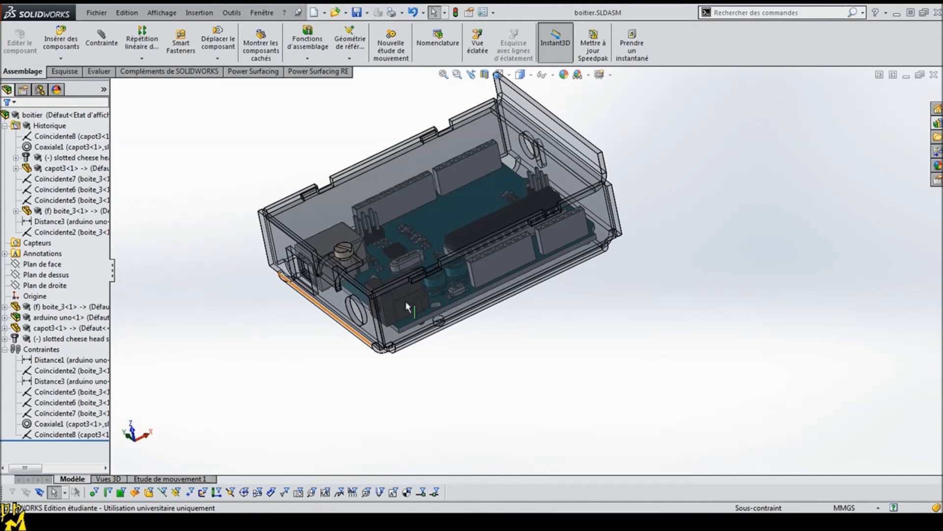
Step: Open the cover part capot3 from the assembly in its own window
{"action": "scroll", "coordinate": [428, 263], "scroll_direction": "up", "scroll_amount": 2}
{"action": "middle_click_drag", "start_coordinate": [458, 295], "coordinate": [565, 186]}
{"action": "scroll", "coordinate": [614, 196], "scroll_direction": "down", "scroll_amount": 5}
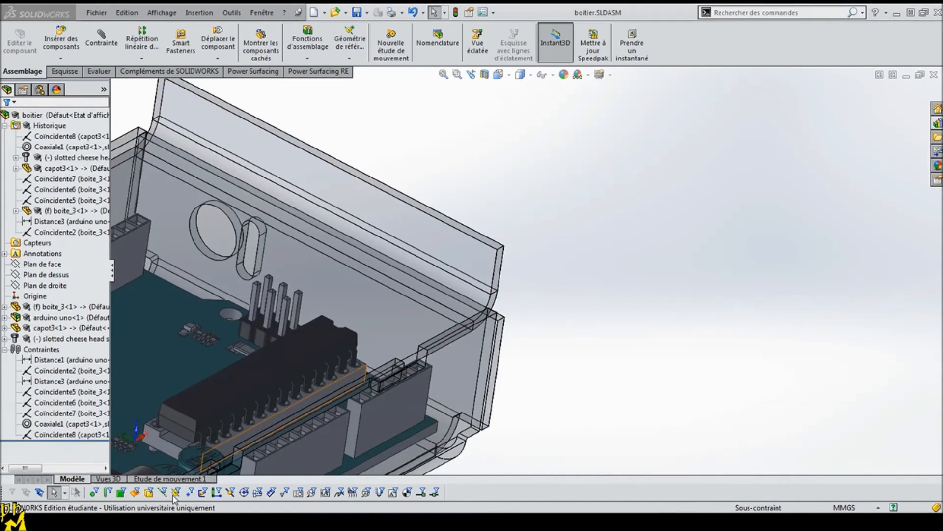
{"action": "left_click", "coordinate": [363, 453]}
Step: Fillet the two upper corner edges of the cover's bent end flange with a 3 mm radius
{"action": "middle_click_drag", "start_coordinate": [831, 244], "coordinate": [783, 206]}
{"action": "scroll", "coordinate": [678, 243], "scroll_direction": "down", "scroll_amount": 6}
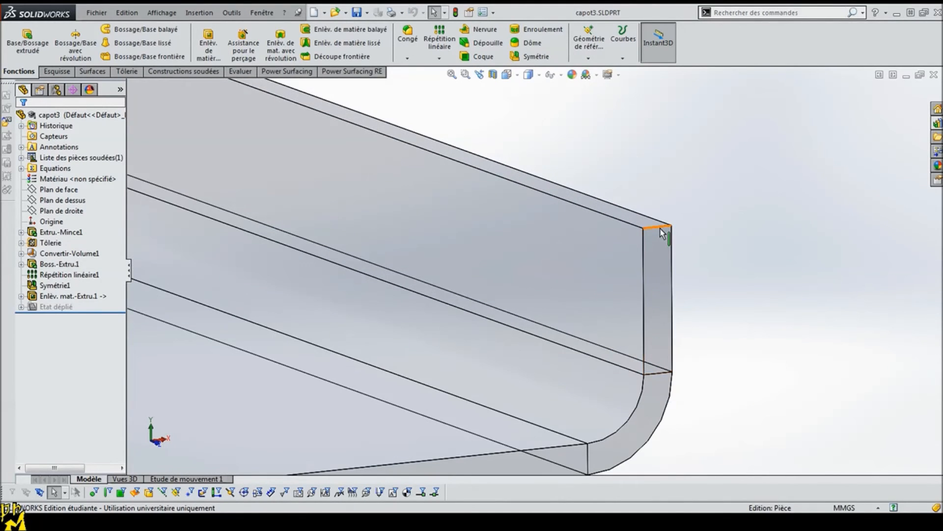
{"action": "middle_click_drag", "start_coordinate": [649, 227], "coordinate": [267, 118]}
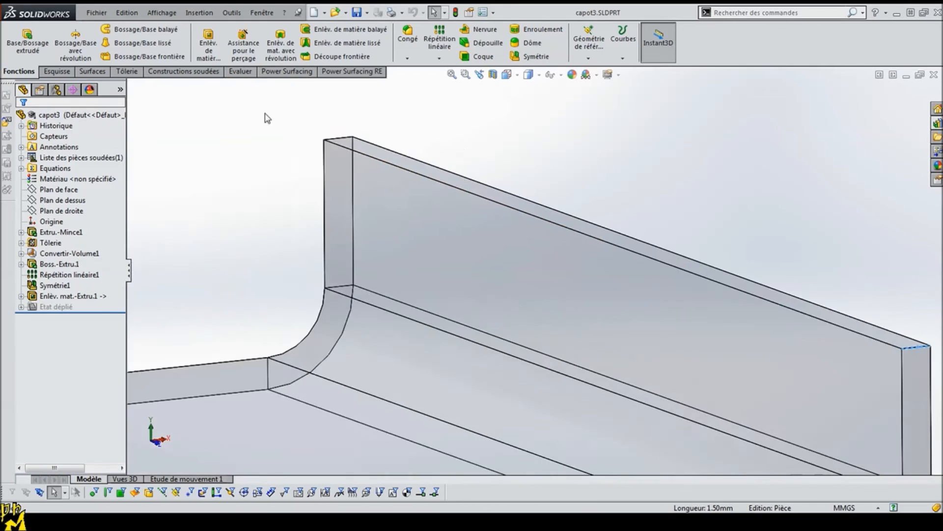
{"action": "left_click", "coordinate": [346, 137], "text": "ctrl"}
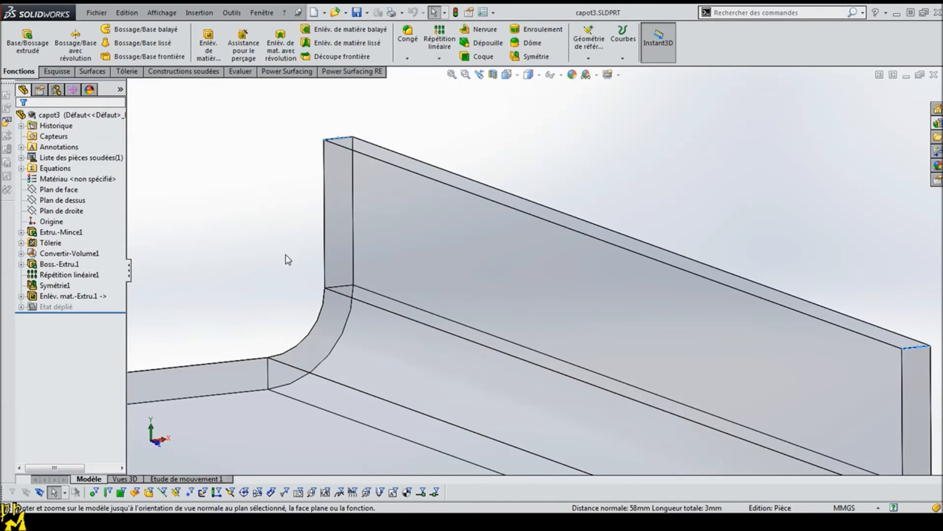
{"action": "left_click", "coordinate": [410, 39]}
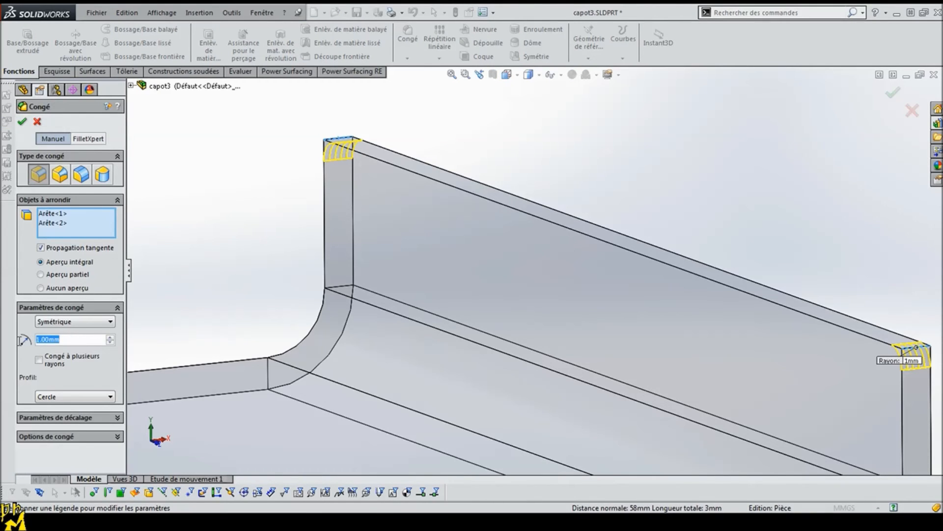
{"action": "type", "text": "3"}
{"action": "left_click", "coordinate": [22, 122]}
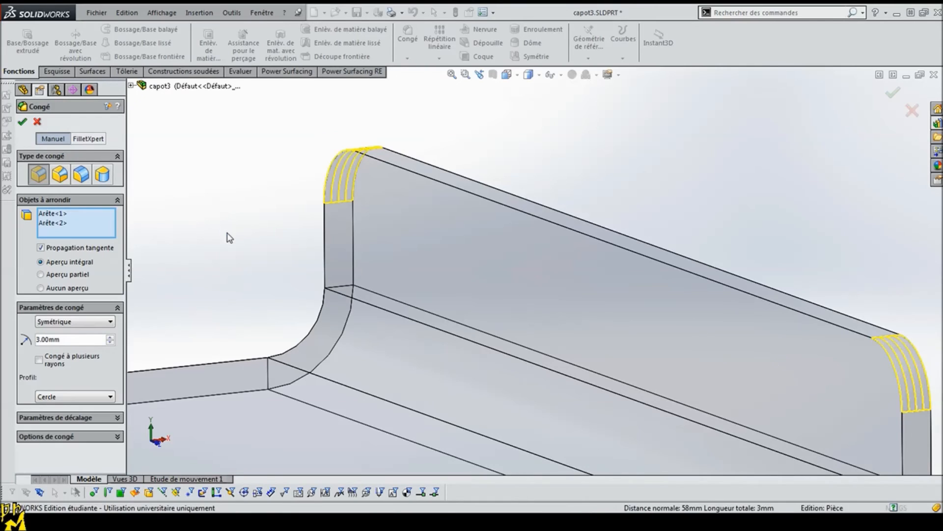
Step: Open the box part boite_3 in its own window
{"action": "middle_click_drag", "start_coordinate": [279, 232], "coordinate": [339, 226]}
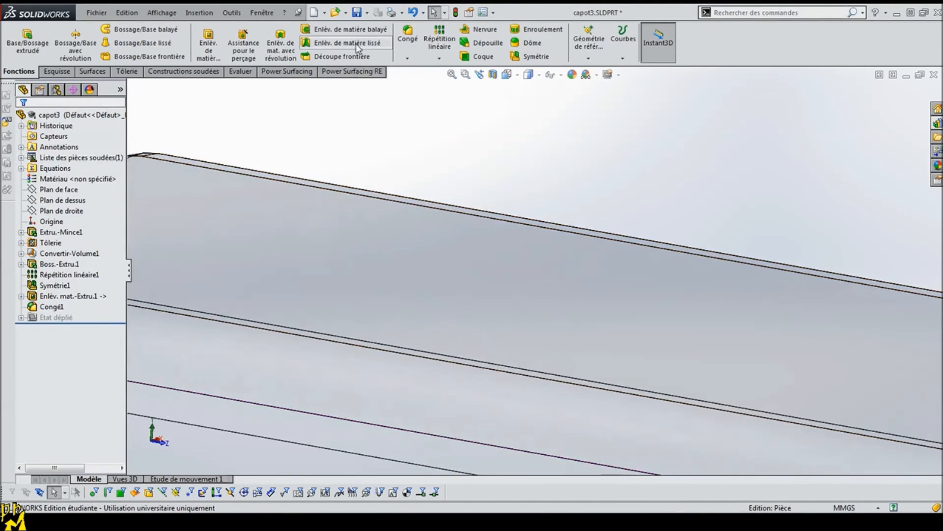
{"action": "left_click", "coordinate": [159, 465]}
{"action": "middle_click_drag", "start_coordinate": [521, 249], "coordinate": [509, 342]}
{"action": "scroll", "coordinate": [496, 265], "scroll_direction": "down", "scroll_amount": 2}
{"action": "scroll", "coordinate": [496, 266], "scroll_direction": "down", "scroll_amount": 8}
Step: Fillet the two free corner edges of the box's mounting tab with a 1 mm radius
{"action": "left_click", "coordinate": [428, 201]}
{"action": "middle_click_drag", "start_coordinate": [396, 113], "coordinate": [331, 150]}
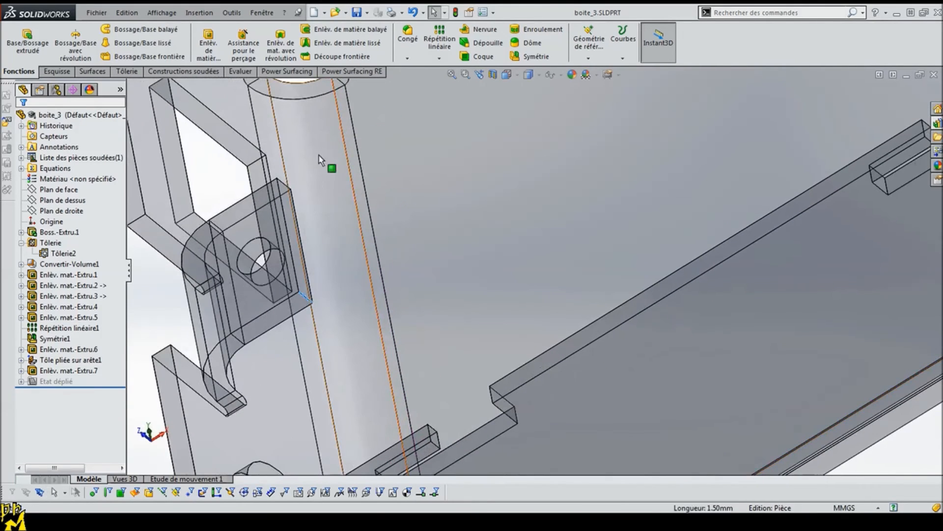
{"action": "middle_click_drag", "start_coordinate": [283, 185], "coordinate": [198, 235]}
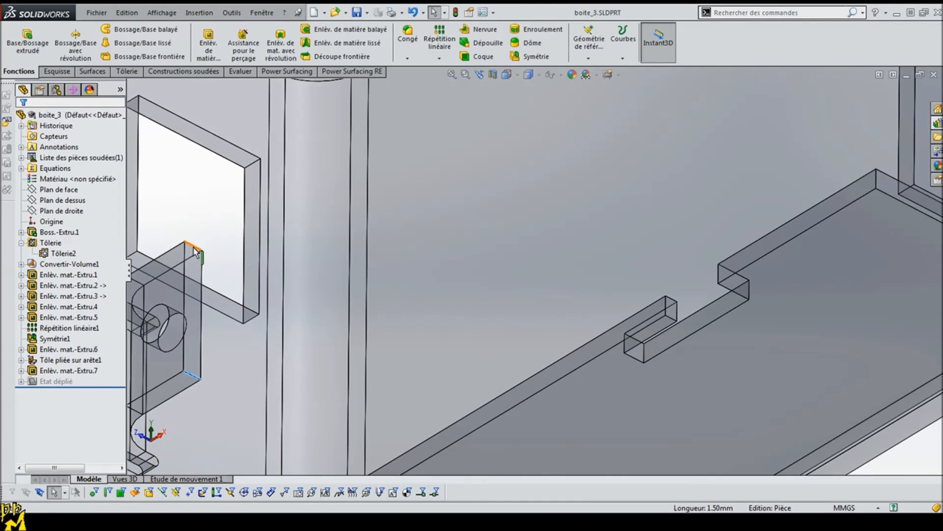
{"action": "left_click", "coordinate": [197, 250], "text": "ctrl"}
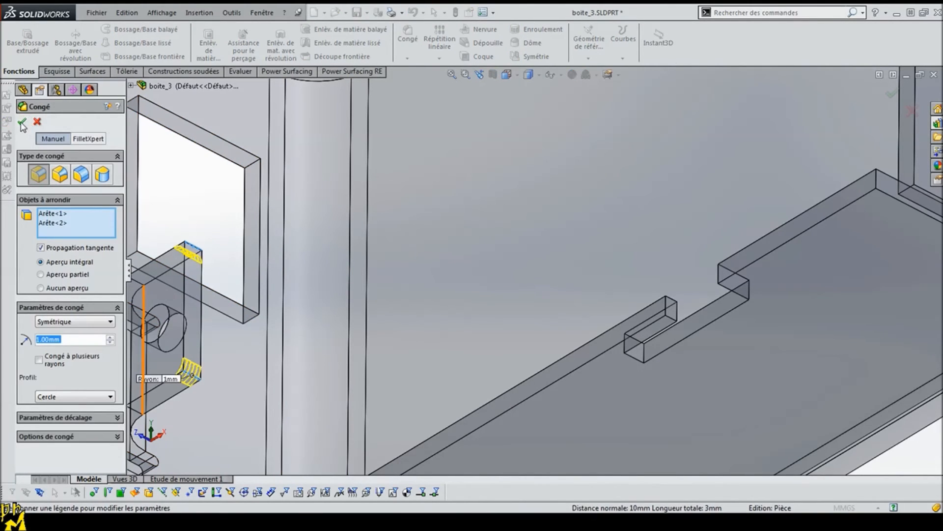
{"action": "left_click", "coordinate": [22, 123]}
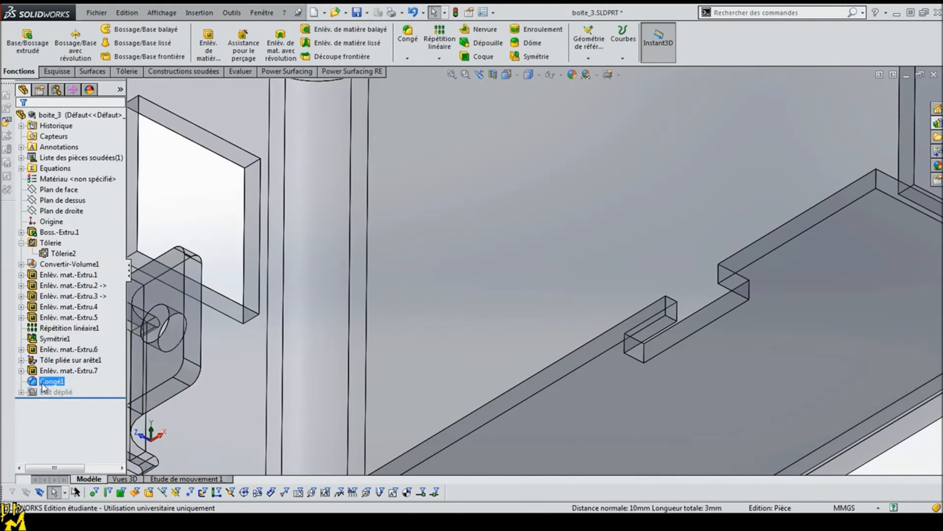
Step: Set the radius of the mounting tab's corner fillet to 3 mm
{"action": "double_click", "coordinate": [164, 371]}
{"action": "double_click", "coordinate": [167, 374]}
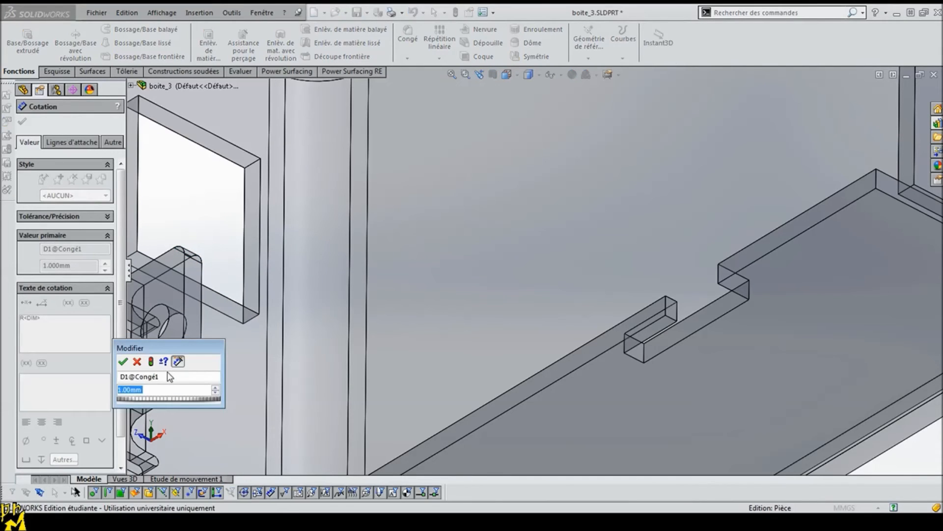
{"action": "type", "text": "3"}
{"action": "key", "text": "Return"}
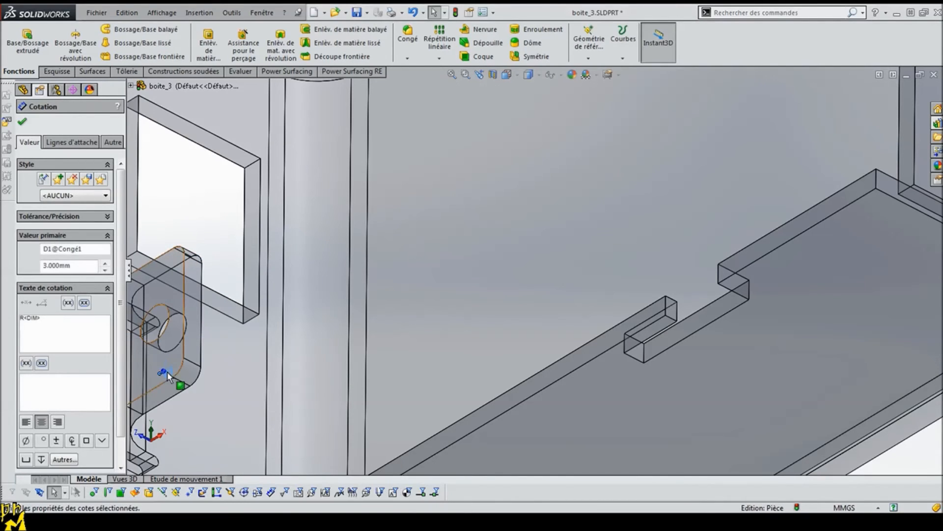
{"action": "left_click", "coordinate": [24, 123]}
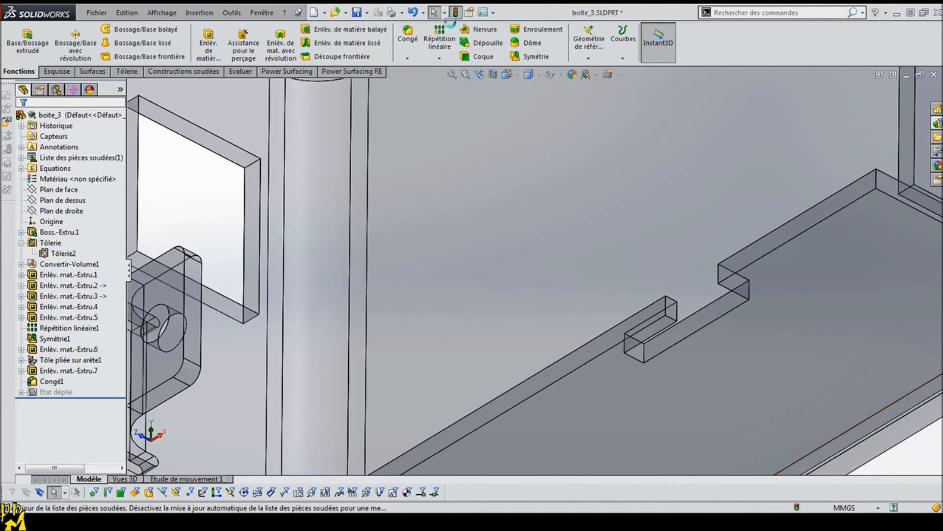
{"action": "middle_click_drag", "start_coordinate": [337, 380], "coordinate": [401, 328]}
{"action": "scroll", "coordinate": [401, 328], "scroll_direction": "up", "scroll_amount": 4}
{"action": "scroll", "coordinate": [402, 328], "scroll_direction": "up", "scroll_amount": 4}
{"action": "middle_click_drag", "start_coordinate": [609, 206], "coordinate": [624, 151]}
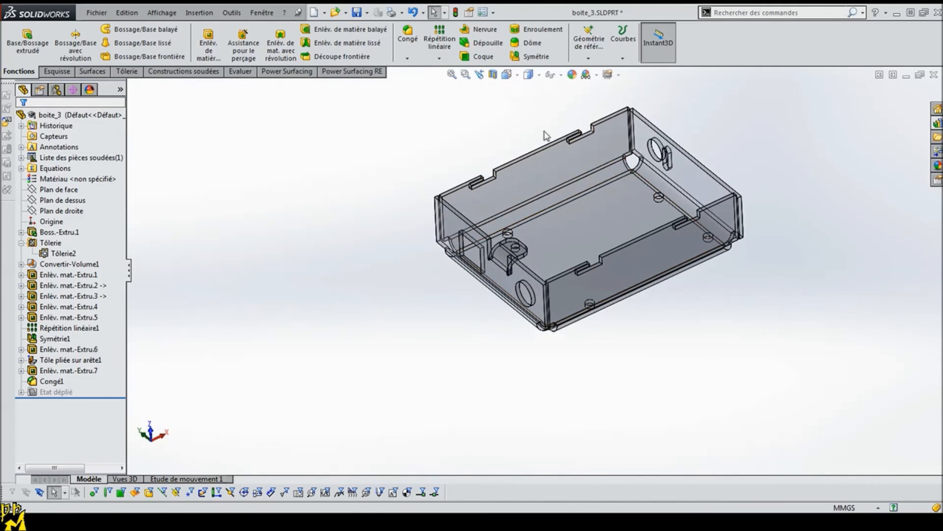
Step: Unfold the box part and examine the mounting tab and its relief slots in the flat pattern
{"action": "scroll", "coordinate": [655, 122], "scroll_direction": "down", "scroll_amount": 2}
{"action": "left_click", "coordinate": [452, 74]}
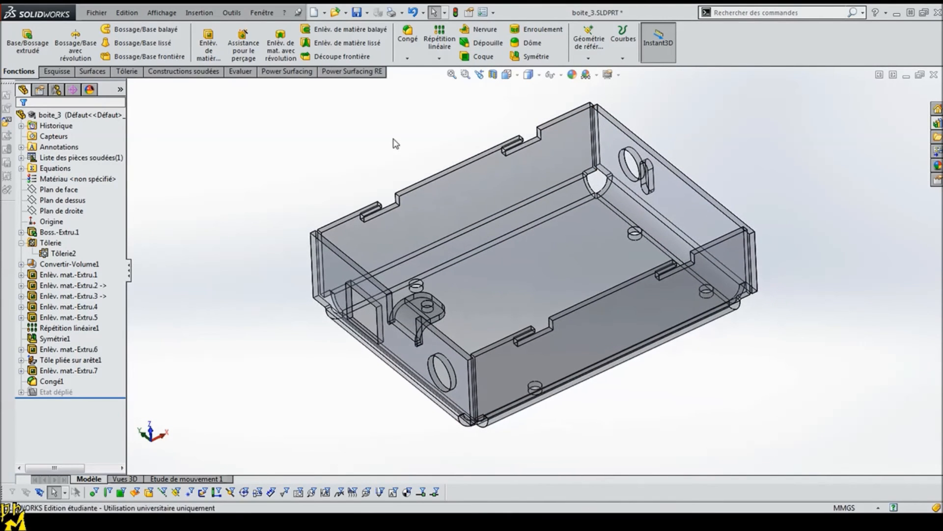
{"action": "left_click", "coordinate": [127, 70]}
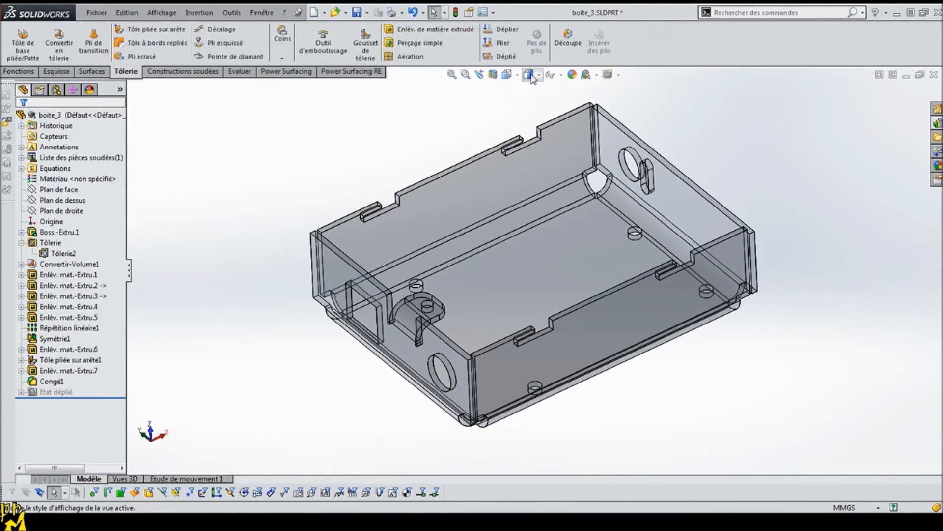
{"action": "left_click", "coordinate": [497, 56]}
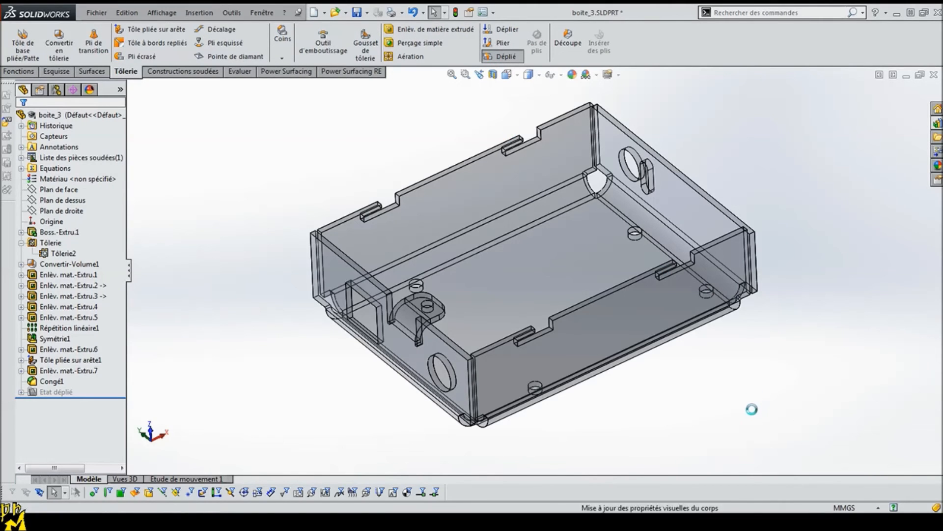
{"action": "middle_click_drag", "start_coordinate": [427, 438], "coordinate": [413, 476]}
{"action": "scroll", "coordinate": [370, 394], "scroll_direction": "down", "scroll_amount": 9}
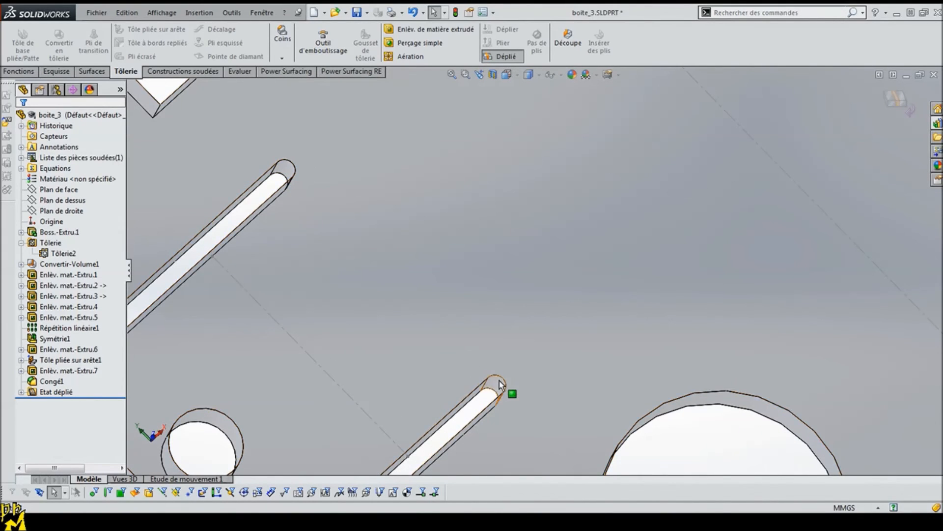
{"action": "middle_click_drag", "start_coordinate": [232, 234], "coordinate": [231, 202]}
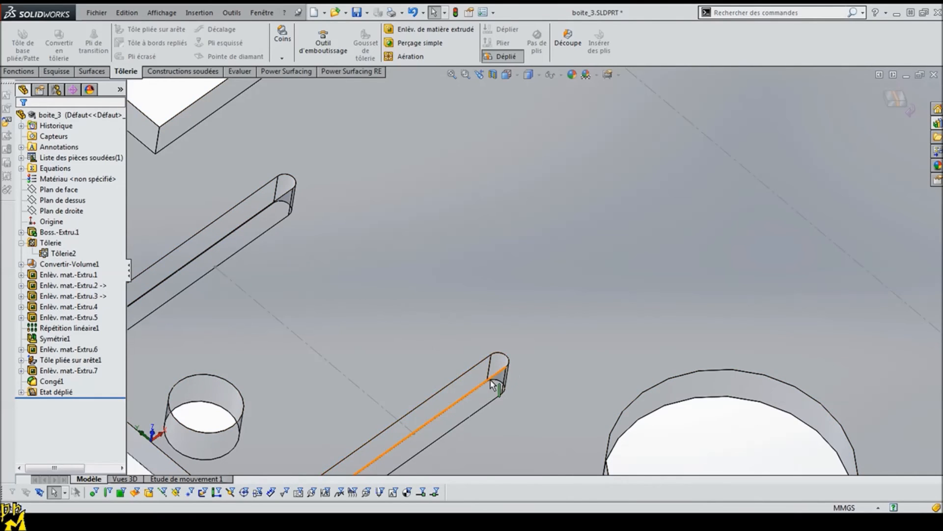
{"action": "scroll", "coordinate": [493, 384], "scroll_direction": "up", "scroll_amount": 5}
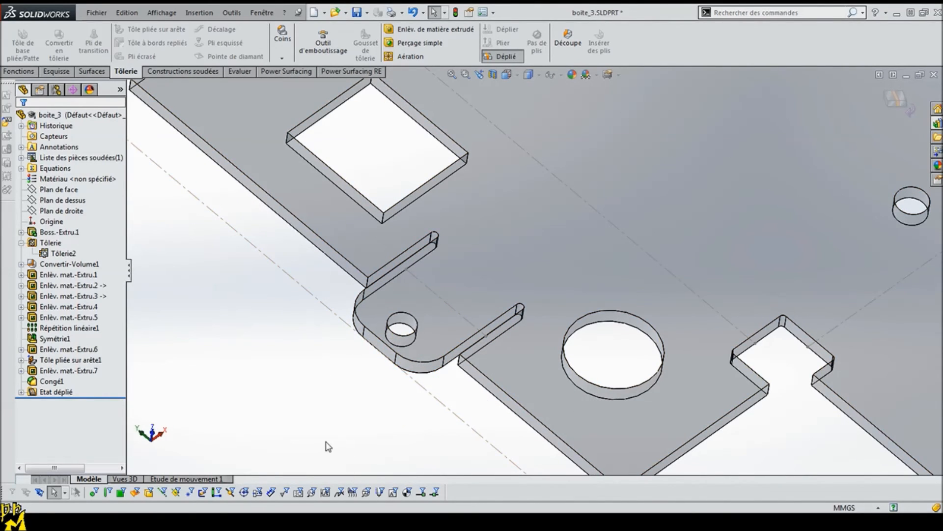
{"action": "scroll", "coordinate": [601, 386], "scroll_direction": "up", "scroll_amount": 6}
{"action": "middle_click_drag", "start_coordinate": [630, 405], "coordinate": [609, 329]}
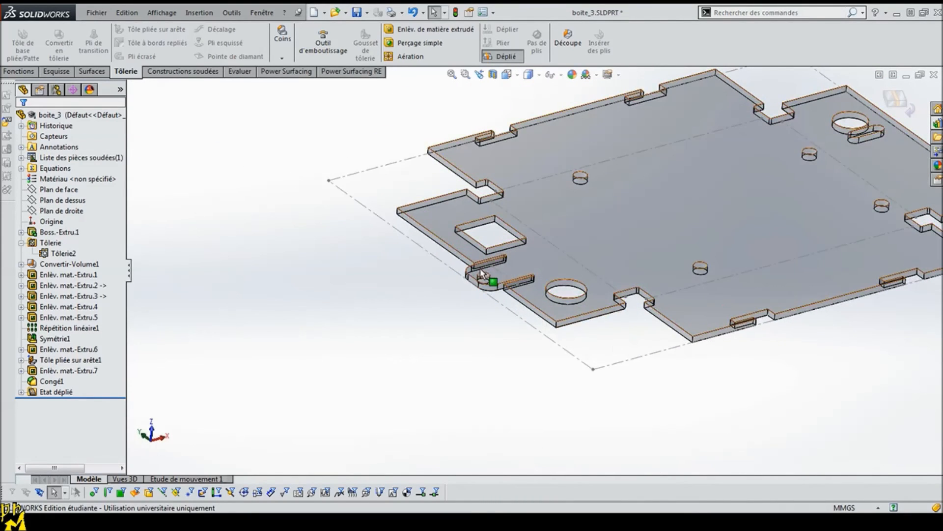
{"action": "scroll", "coordinate": [695, 221], "scroll_direction": "up", "scroll_amount": 2}
{"action": "scroll", "coordinate": [722, 206], "scroll_direction": "down", "scroll_amount": 2}
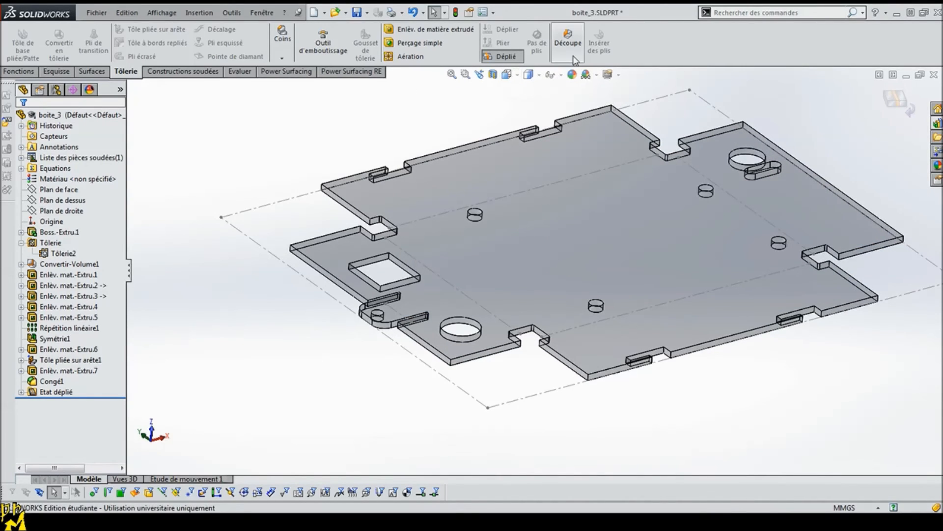
Step: Fold the box part back into its bent state
{"action": "left_click", "coordinate": [507, 57]}
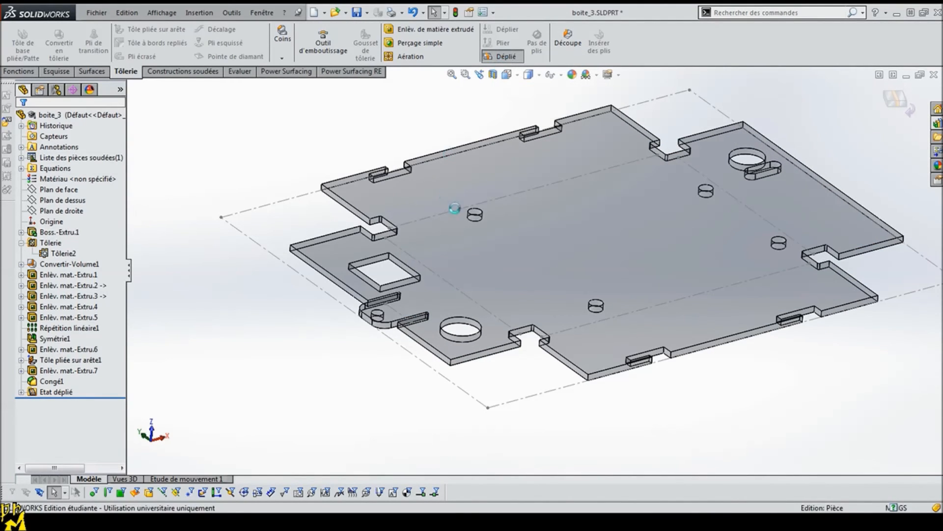
{"action": "scroll", "coordinate": [638, 168], "scroll_direction": "up", "scroll_amount": 3}
{"action": "scroll", "coordinate": [659, 173], "scroll_direction": "down", "scroll_amount": 3}
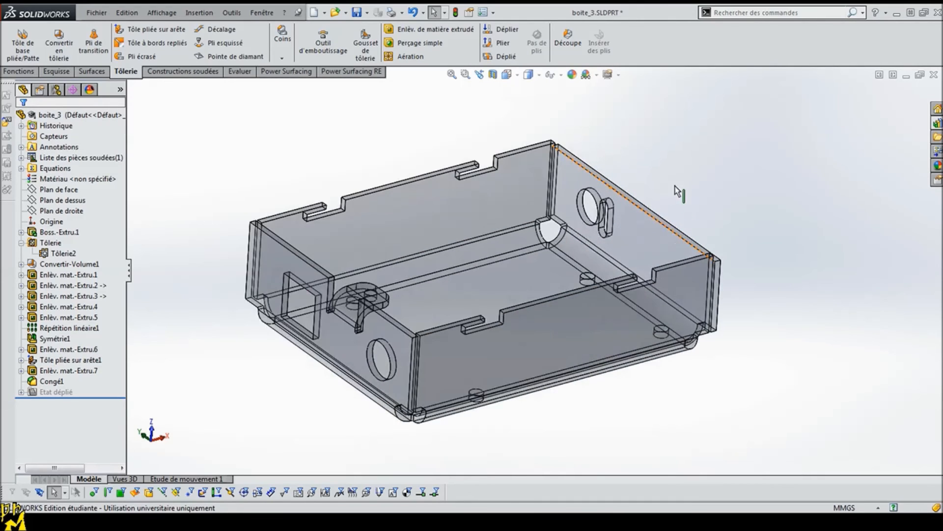
{"action": "middle_click_drag", "start_coordinate": [338, 396], "coordinate": [356, 137]}
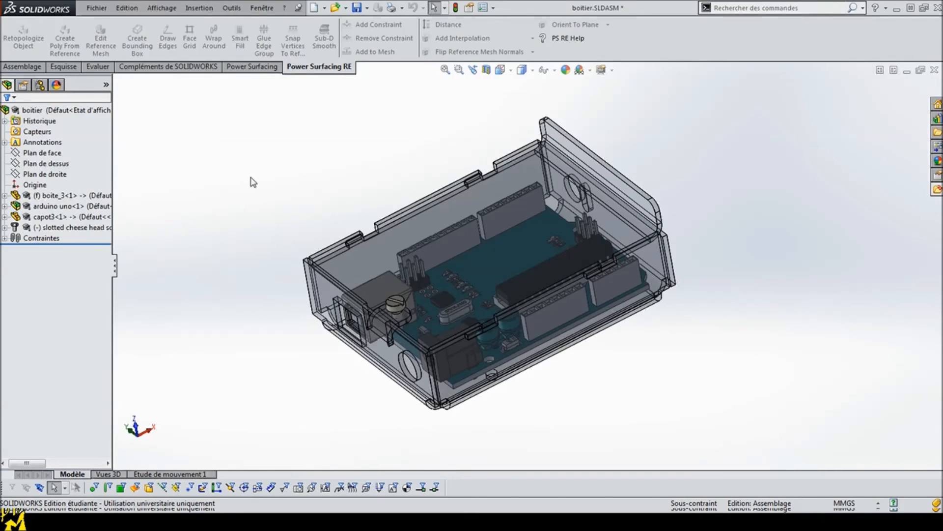
Step: Create a new drawing document with an A3 sheet
{"action": "left_click", "coordinate": [313, 7]}
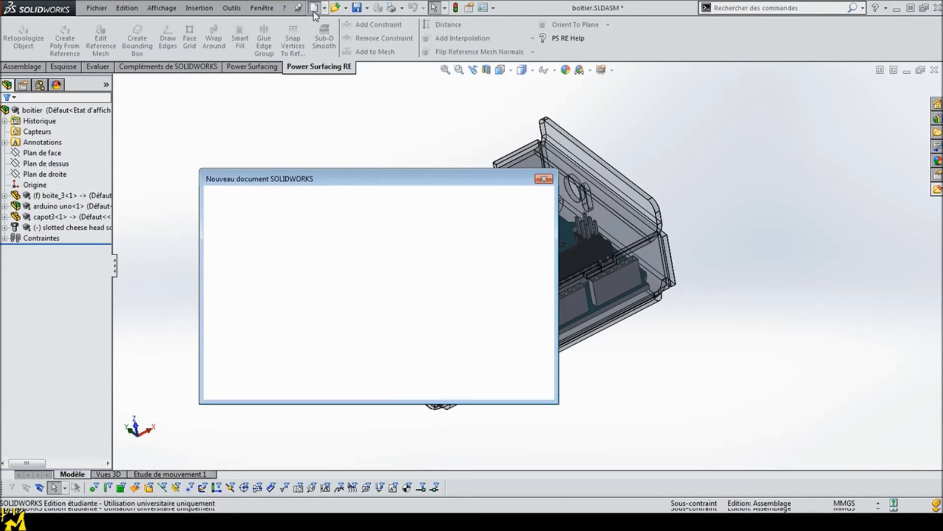
{"action": "left_click", "coordinate": [229, 327]}
{"action": "left_click", "coordinate": [417, 386]}
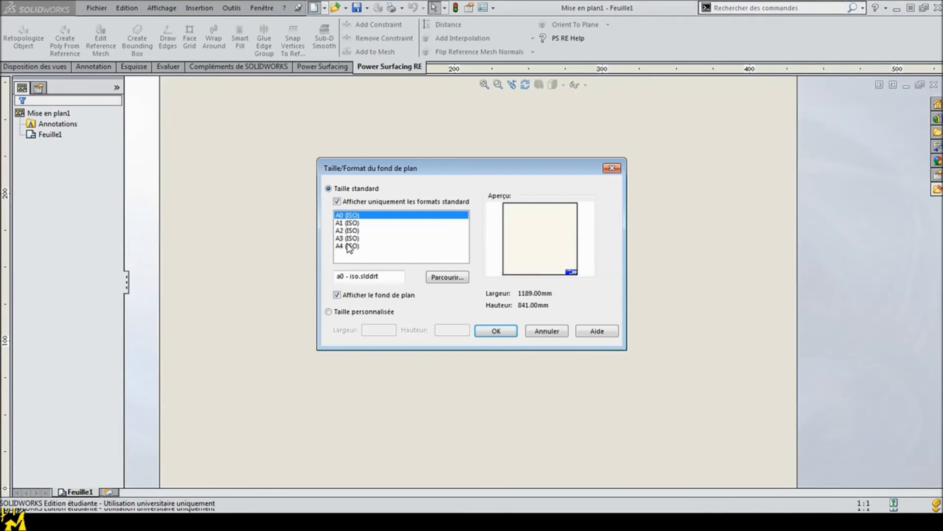
{"action": "left_click", "coordinate": [348, 232]}
{"action": "left_click", "coordinate": [350, 239]}
{"action": "left_click", "coordinate": [496, 332]}
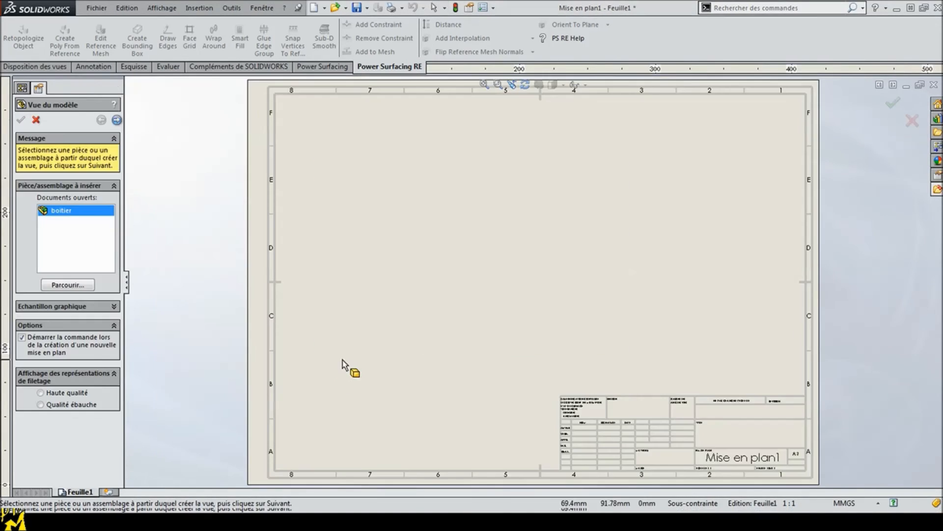
Step: Try to place a shaded view of the boitier assembly near the sheet's upper-left corner using the current model view, and delete it
{"action": "double_click", "coordinate": [60, 216]}
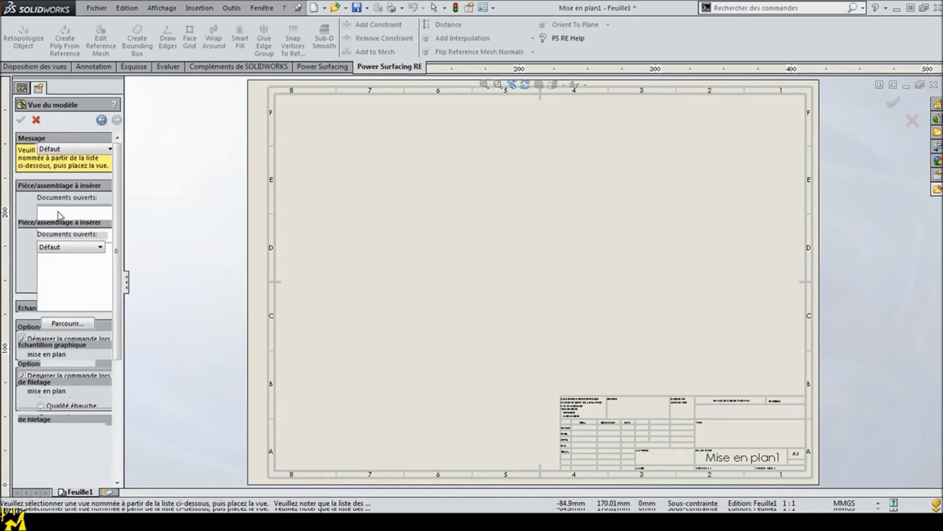
{"action": "scroll", "coordinate": [113, 431], "scroll_direction": "down", "scroll_amount": 5}
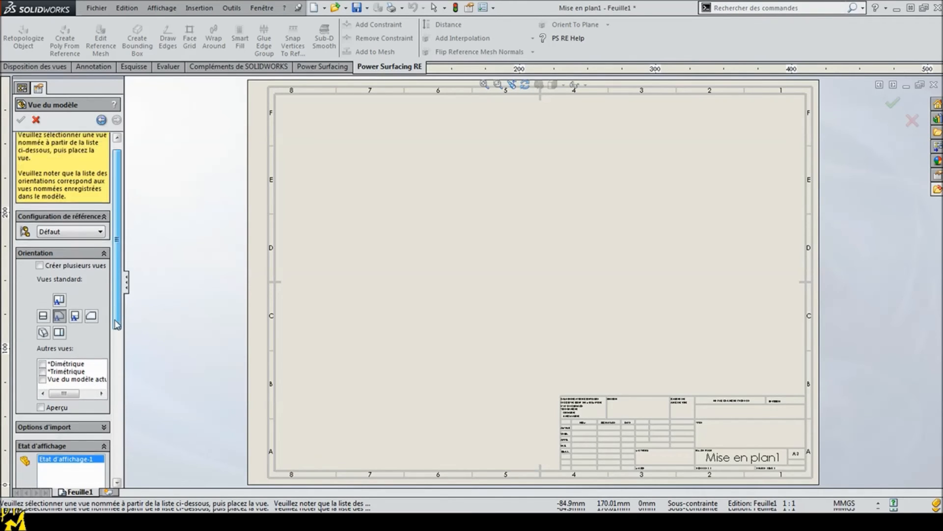
{"action": "left_click", "coordinate": [89, 358]}
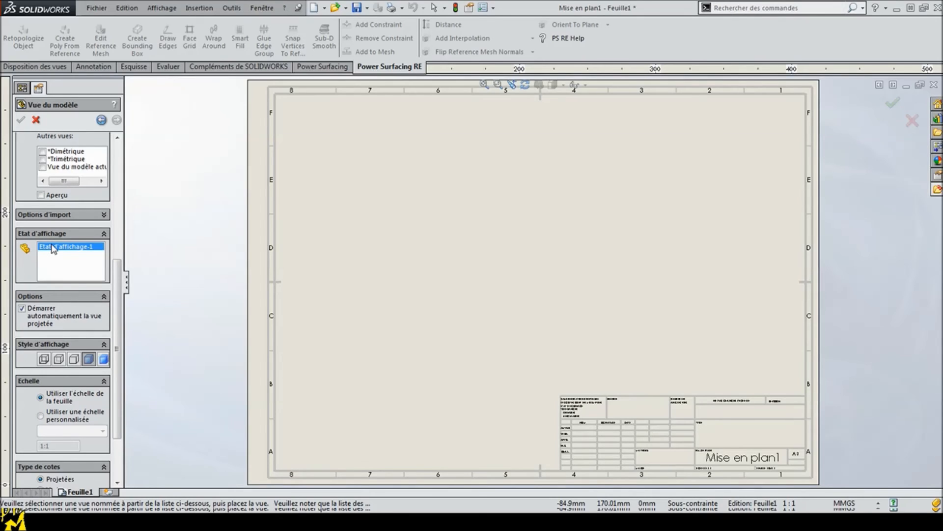
{"action": "left_click", "coordinate": [49, 167]}
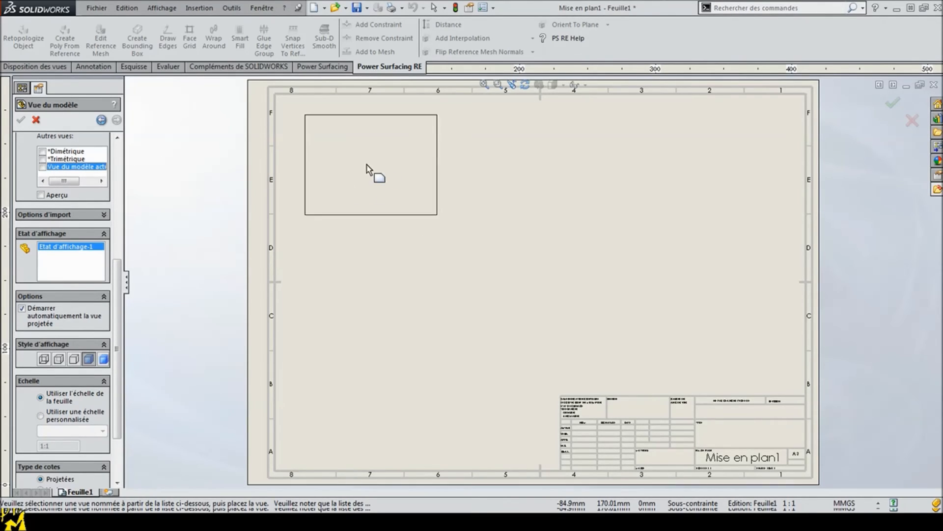
{"action": "left_click", "coordinate": [354, 163]}
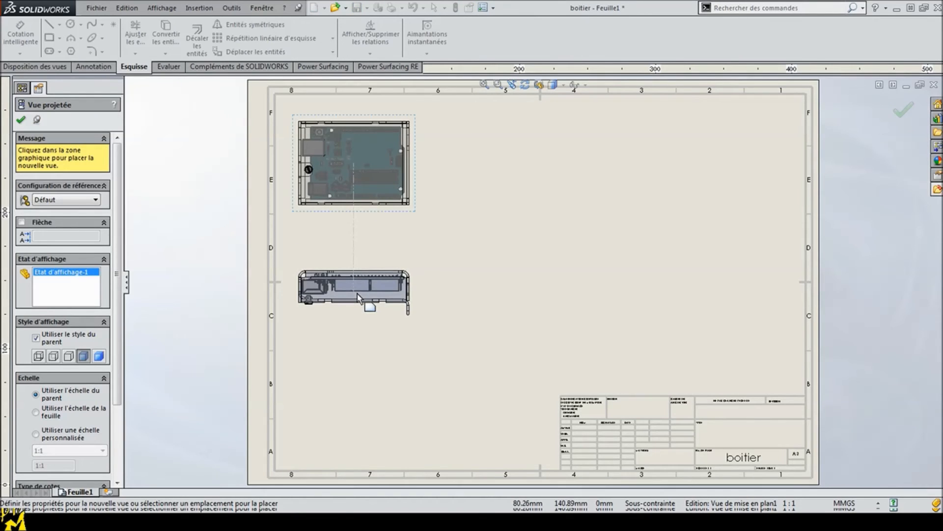
{"action": "left_click", "coordinate": [21, 121]}
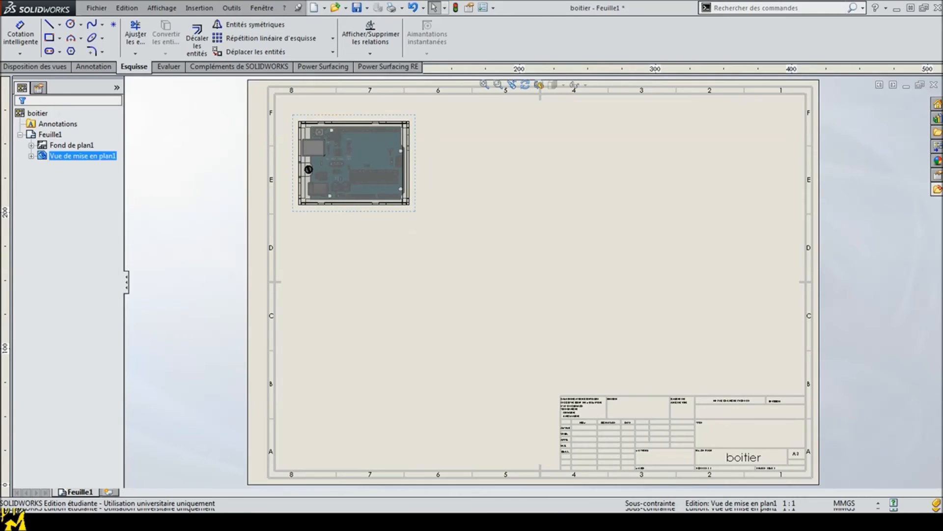
{"action": "key", "text": "Delete"}
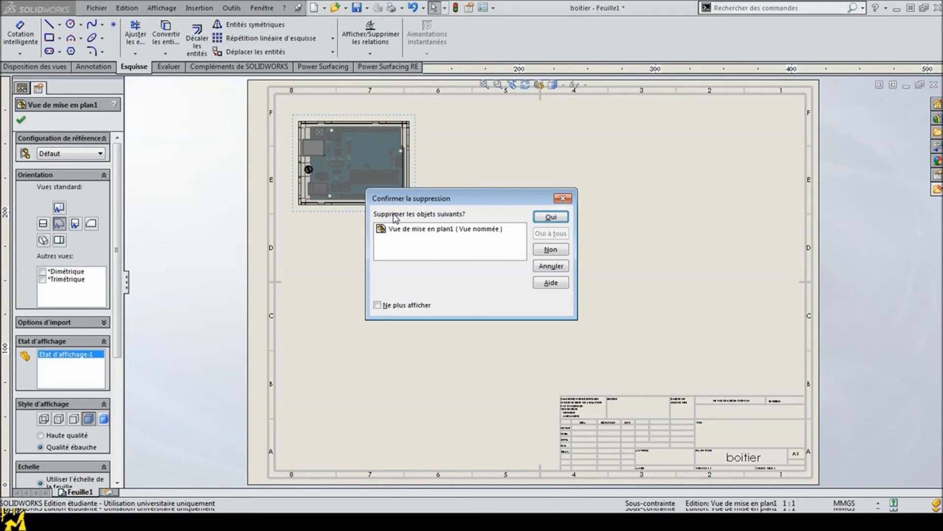
{"action": "left_click", "coordinate": [546, 221]}
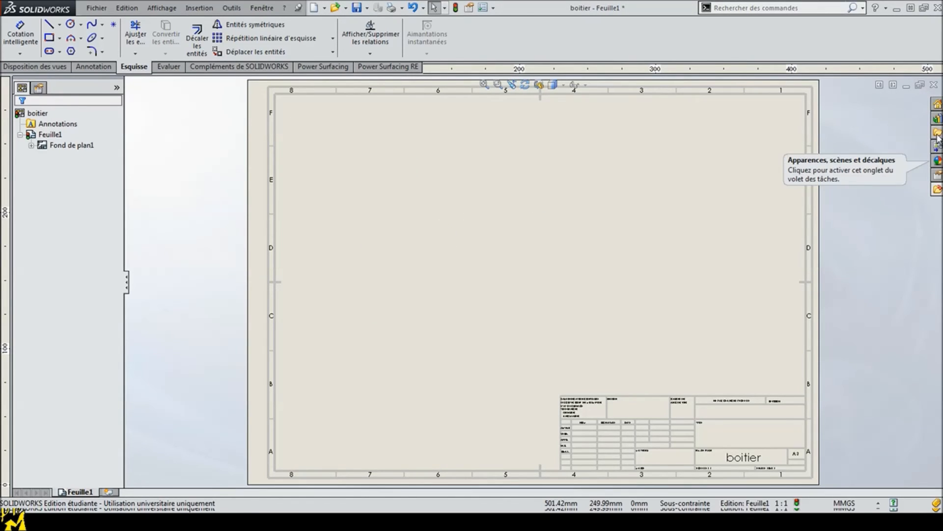
Step: Place the boitier assembly's current view (En cours) near the sheet's upper-left corner and display it shaded with edges
{"action": "left_click", "coordinate": [938, 151]}
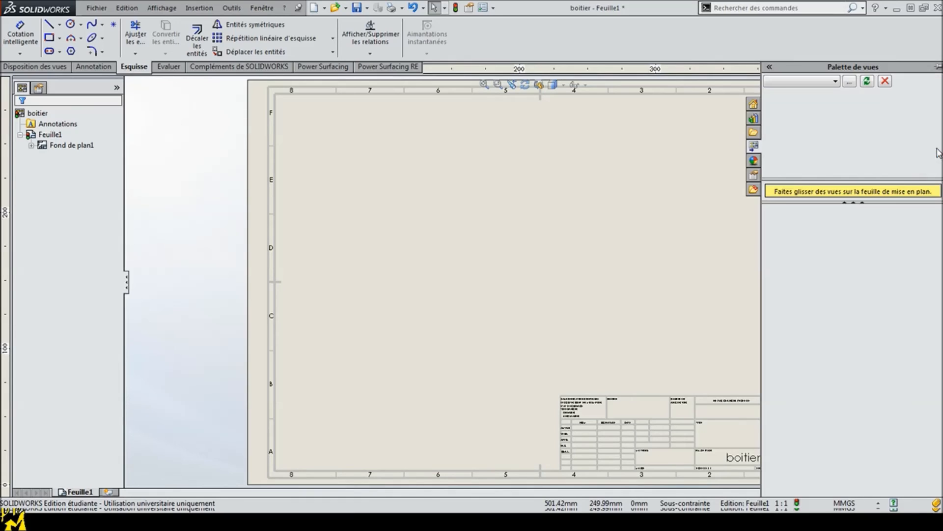
{"action": "left_click", "coordinate": [836, 81]}
{"action": "left_click", "coordinate": [791, 90]}
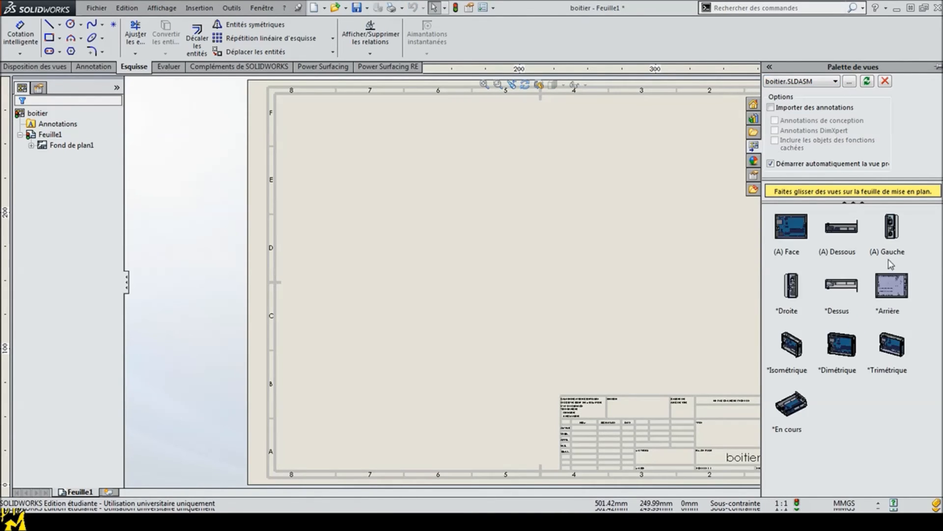
{"action": "left_click_drag", "start_coordinate": [784, 435], "coordinate": [361, 160]}
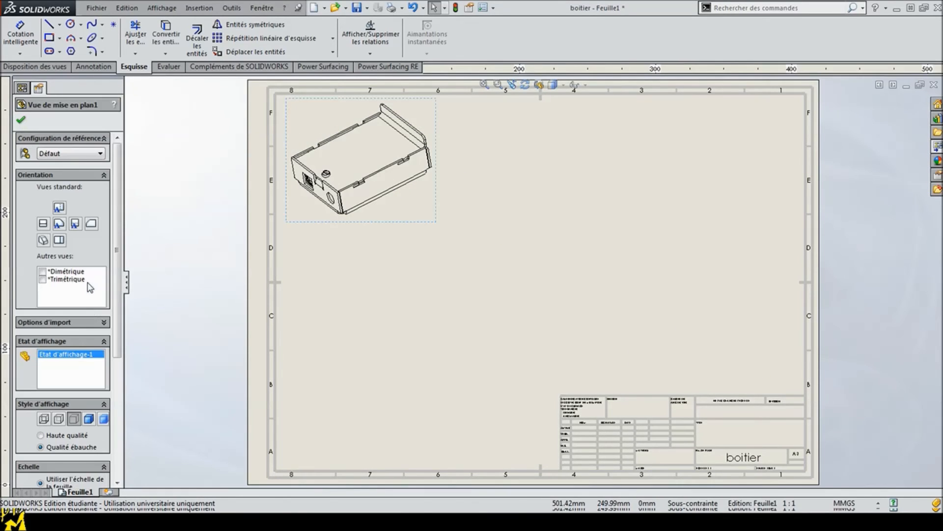
{"action": "left_click", "coordinate": [89, 418]}
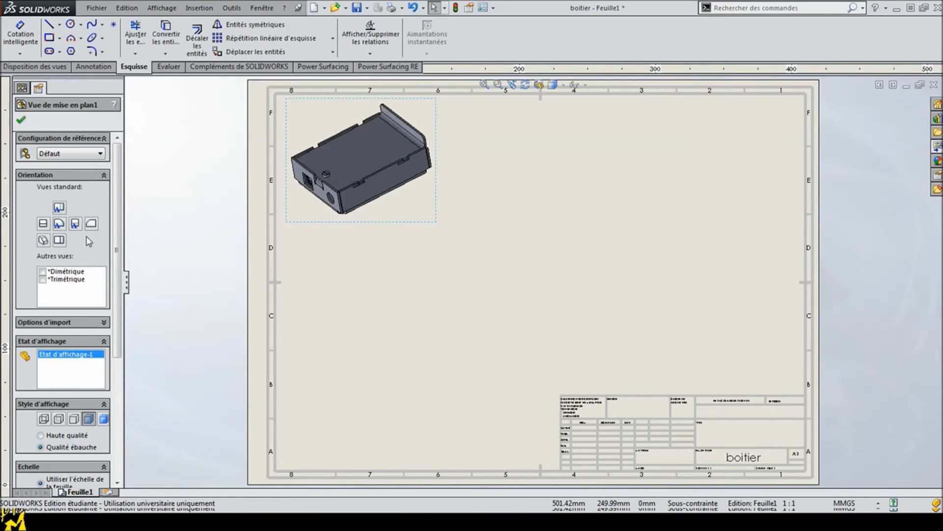
{"action": "left_click", "coordinate": [21, 121]}
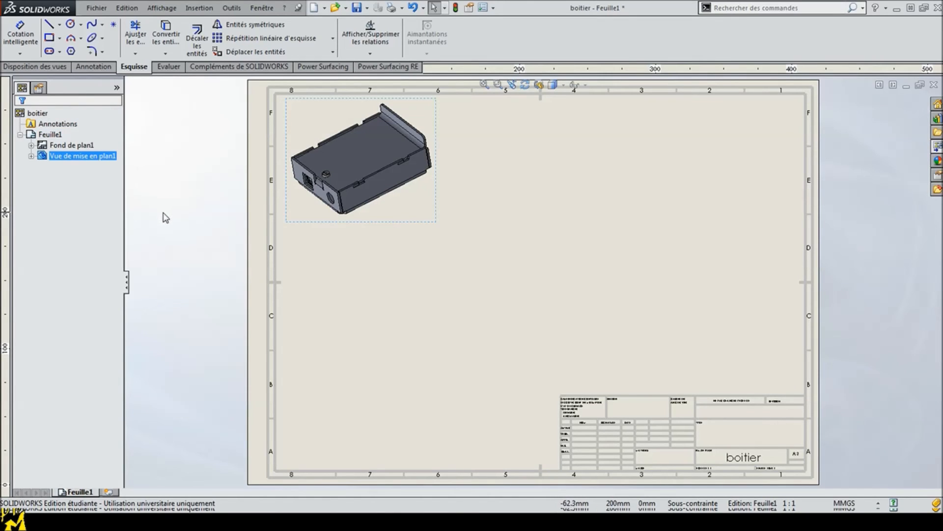
{"action": "left_click", "coordinate": [164, 215]}
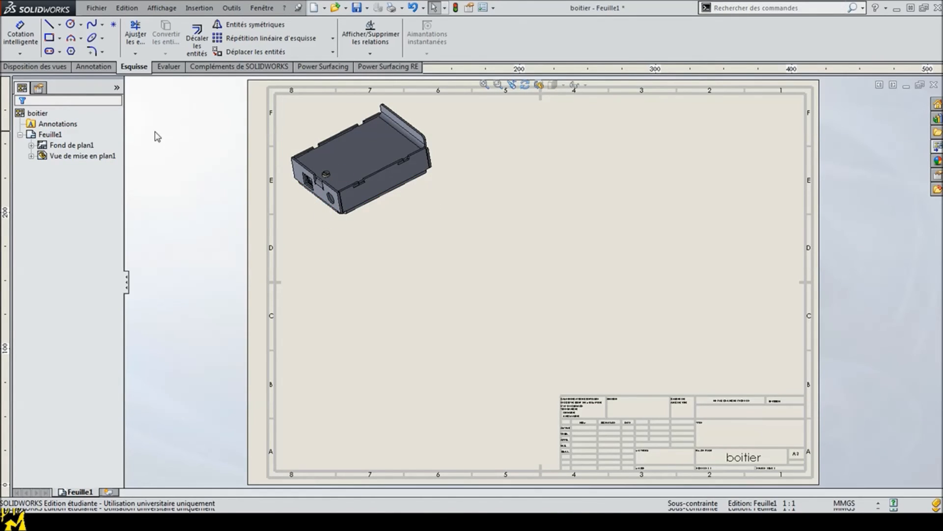
Step: Open the cover part capot3 and the box part boite_3 from the assembly in their own windows
{"action": "left_click", "coordinate": [248, 484]}
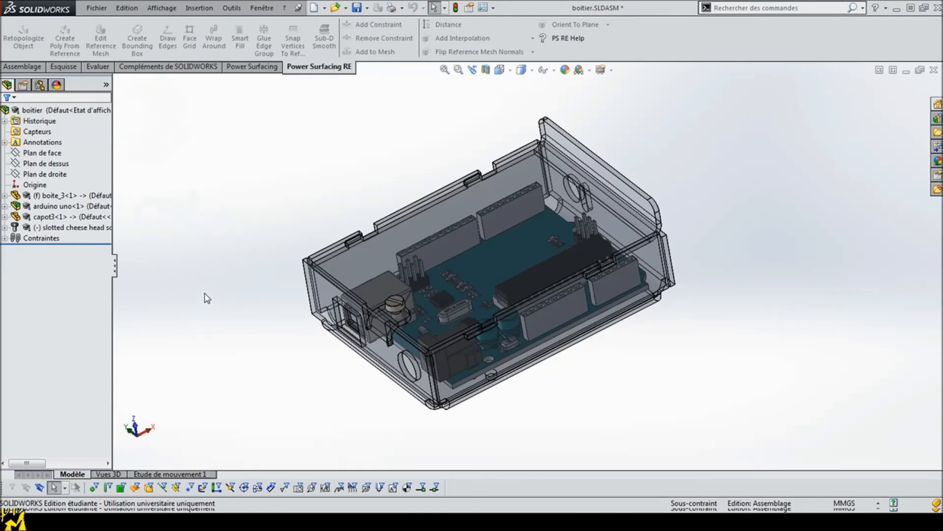
{"action": "left_click", "coordinate": [26, 220]}
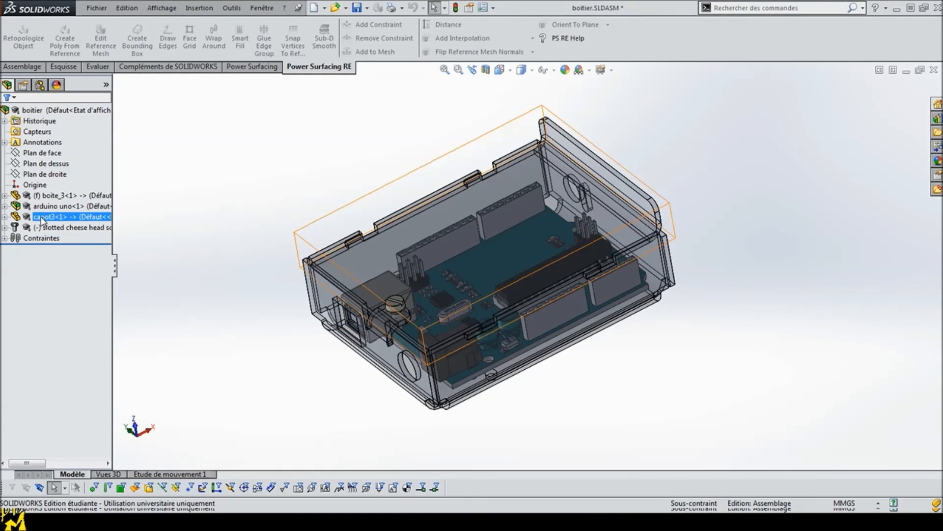
{"action": "right_click", "coordinate": [42, 221]}
{"action": "left_click", "coordinate": [49, 184]}
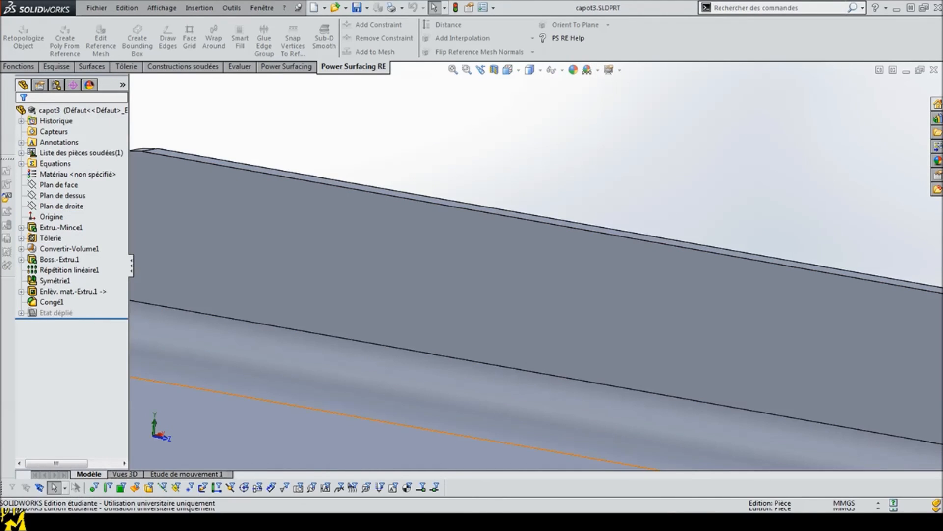
{"action": "left_click", "coordinate": [265, 458]}
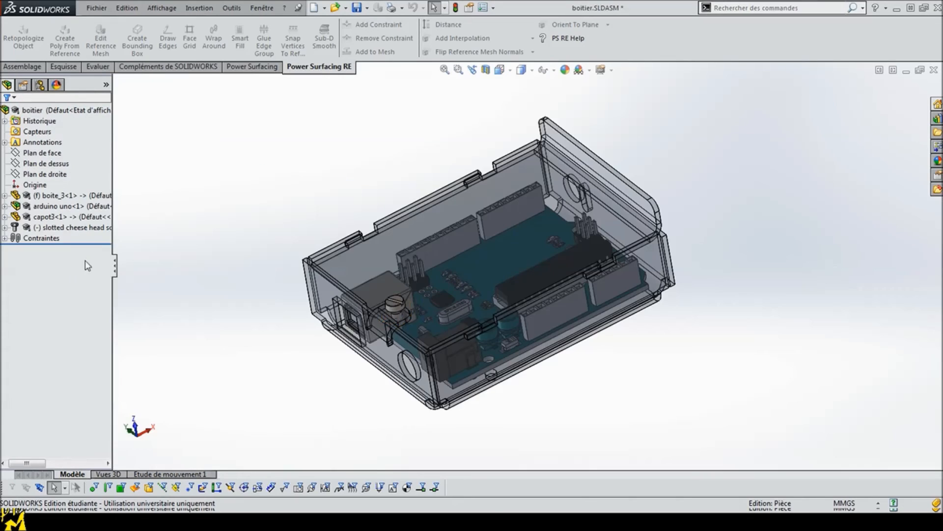
{"action": "right_click", "coordinate": [45, 195]}
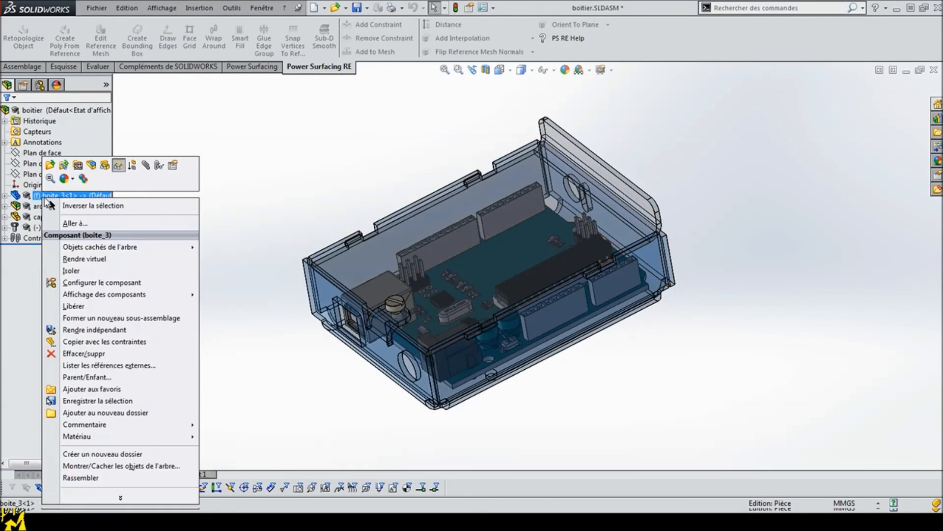
{"action": "left_click", "coordinate": [51, 165]}
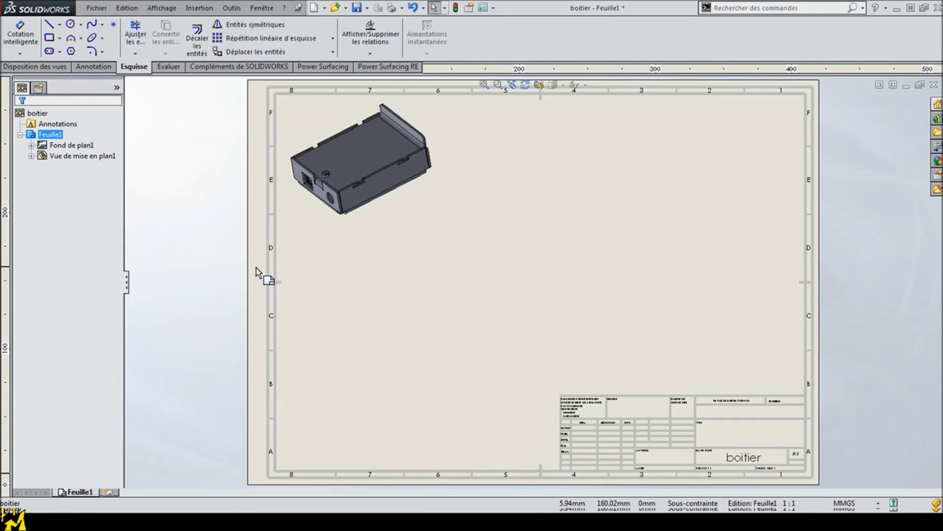
Step: Place a top view (Dessus) of the cover part capot3 near the sheet's lower-left corner, without any projected views
{"action": "left_click", "coordinate": [29, 68]}
{"action": "left_click", "coordinate": [47, 37]}
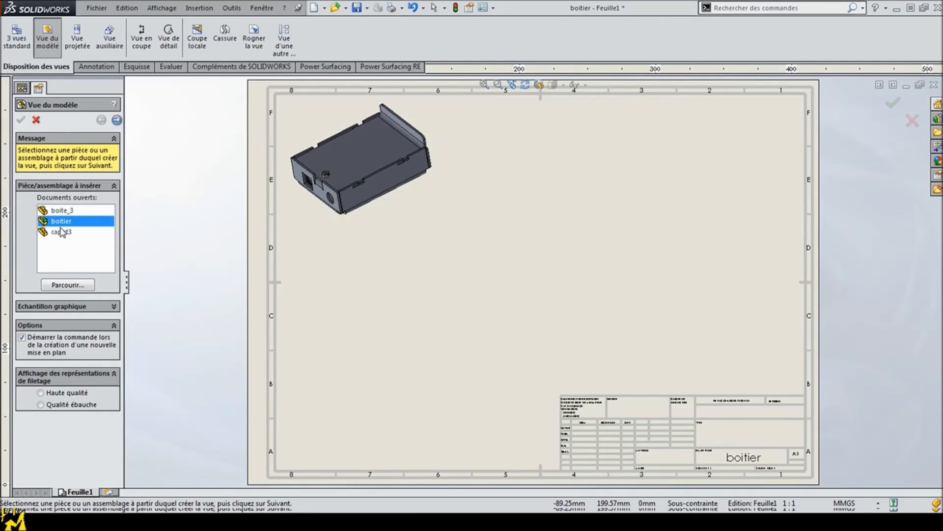
{"action": "left_click", "coordinate": [62, 232]}
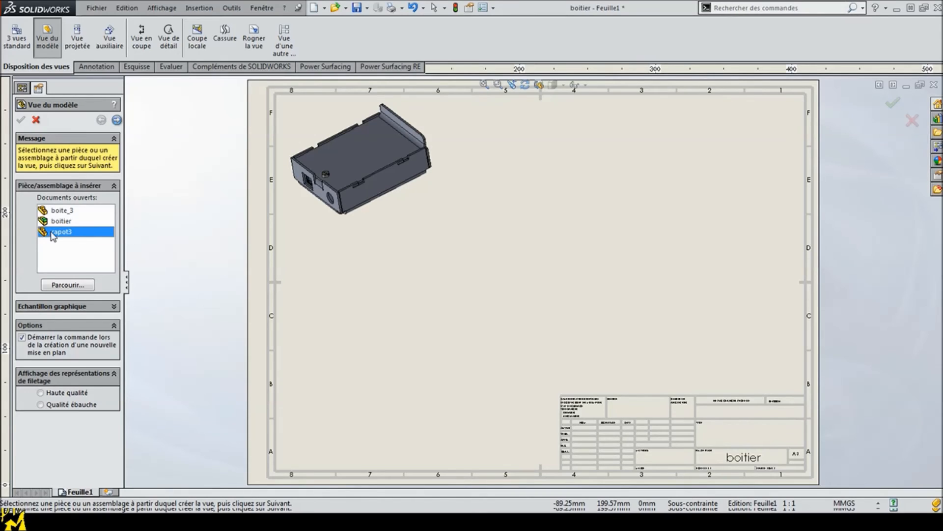
{"action": "double_click", "coordinate": [53, 237]}
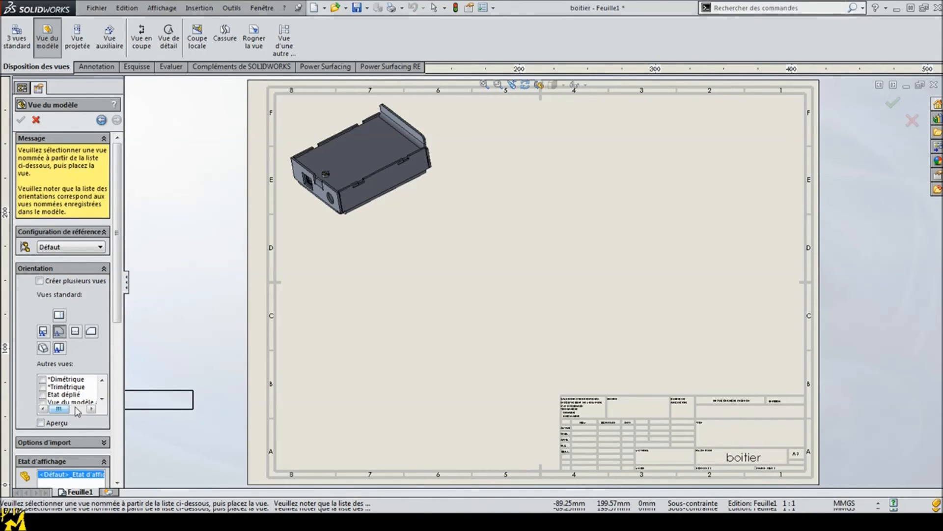
{"action": "scroll", "coordinate": [118, 330], "scroll_direction": "down", "scroll_amount": 2}
{"action": "scroll", "coordinate": [118, 333], "scroll_direction": "down", "scroll_amount": 1}
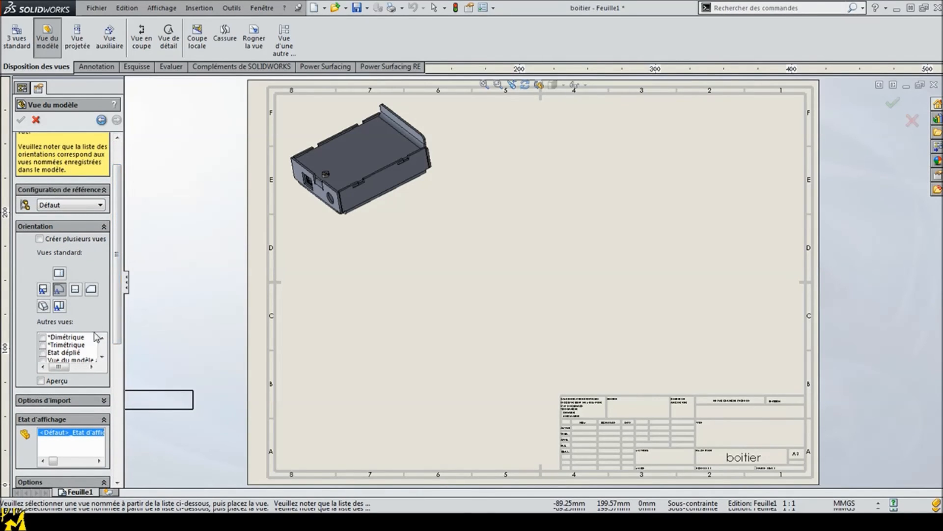
{"action": "left_click", "coordinate": [103, 358]}
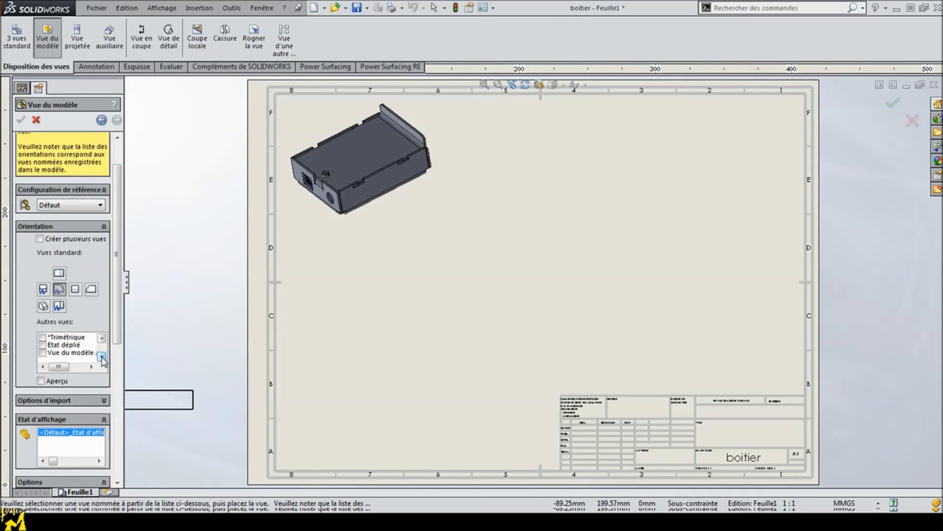
{"action": "left_click", "coordinate": [101, 337]}
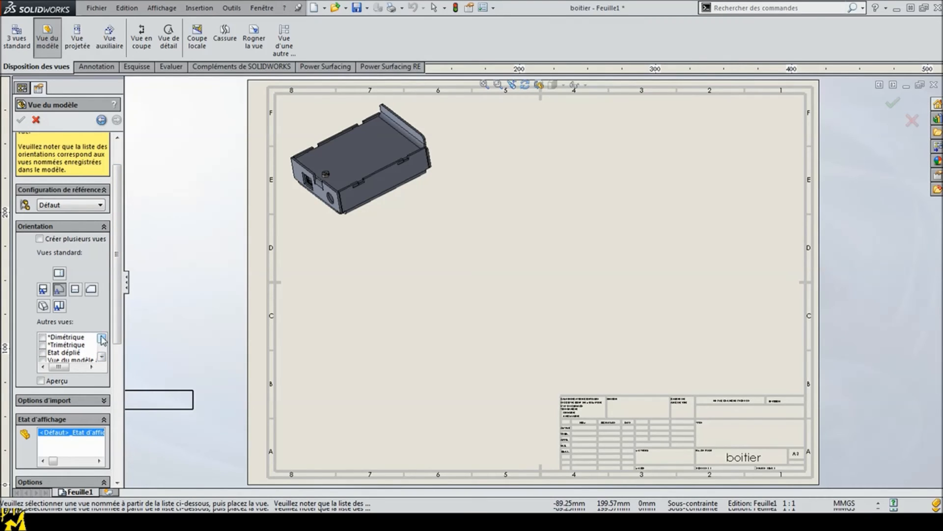
{"action": "left_click", "coordinate": [58, 306]}
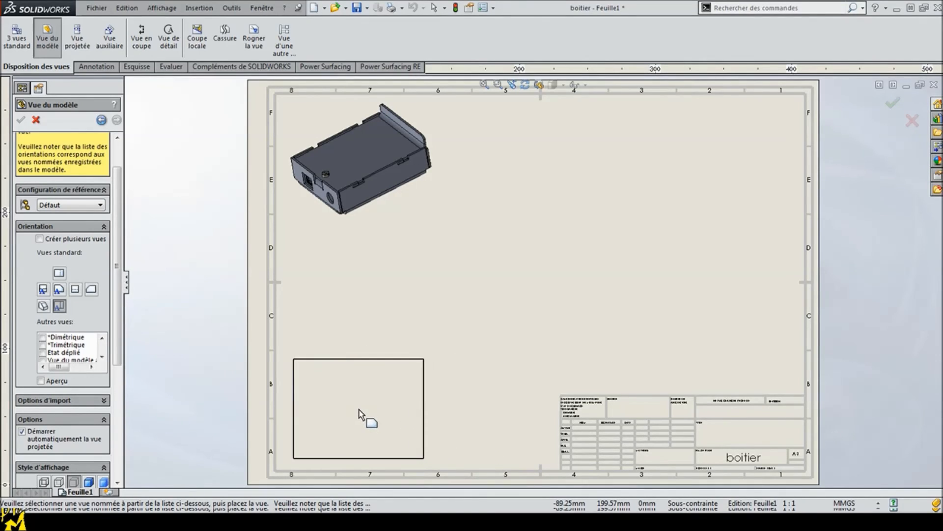
{"action": "left_click", "coordinate": [359, 415]}
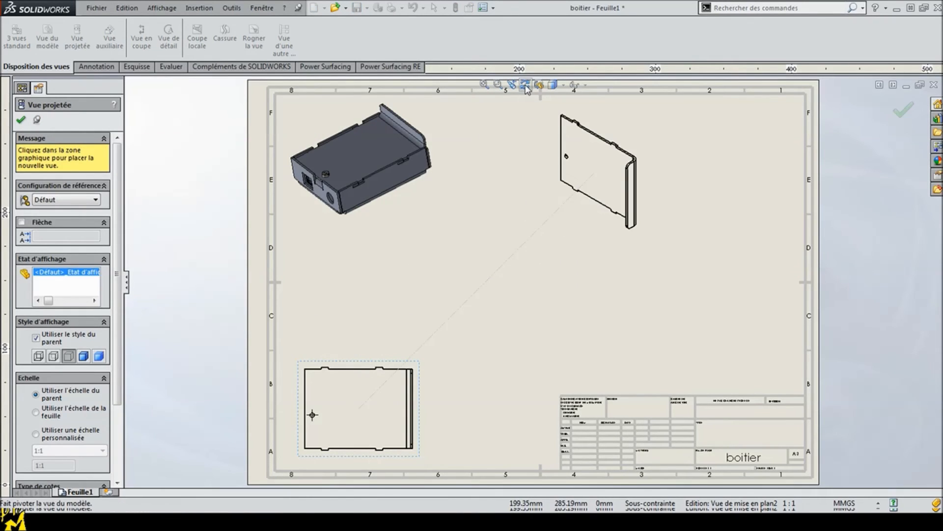
{"action": "left_click", "coordinate": [20, 120]}
Step: Rotate the cover's top view by 90° and move it slightly up and left on the sheet
{"action": "left_click", "coordinate": [374, 364]}
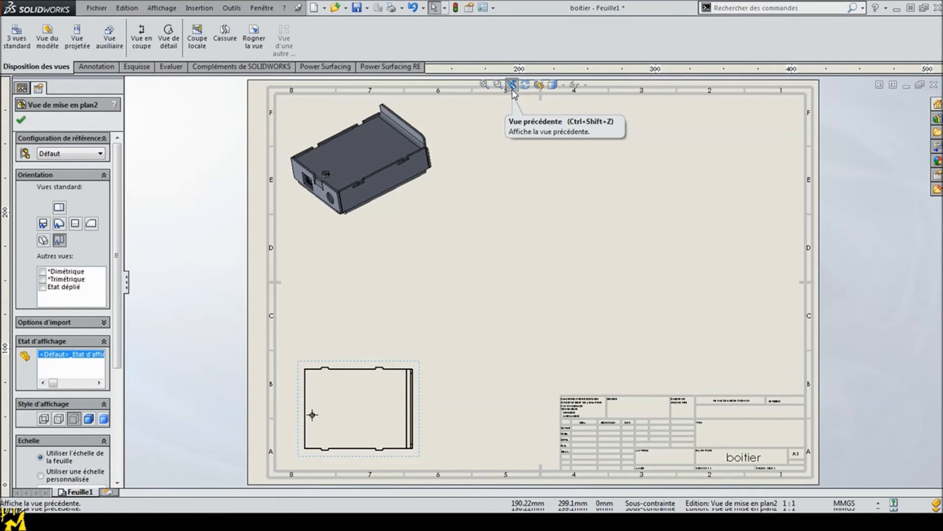
{"action": "left_click", "coordinate": [525, 85]}
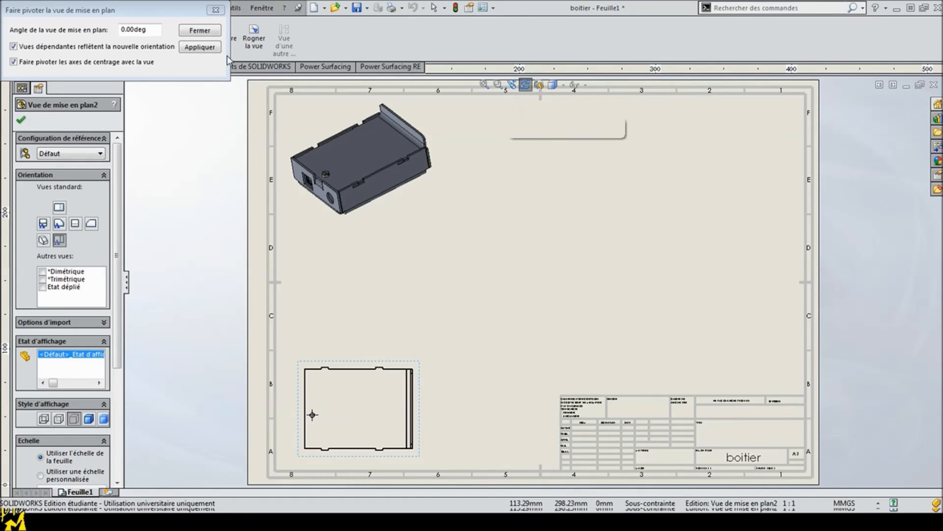
{"action": "left_click", "coordinate": [159, 31]}
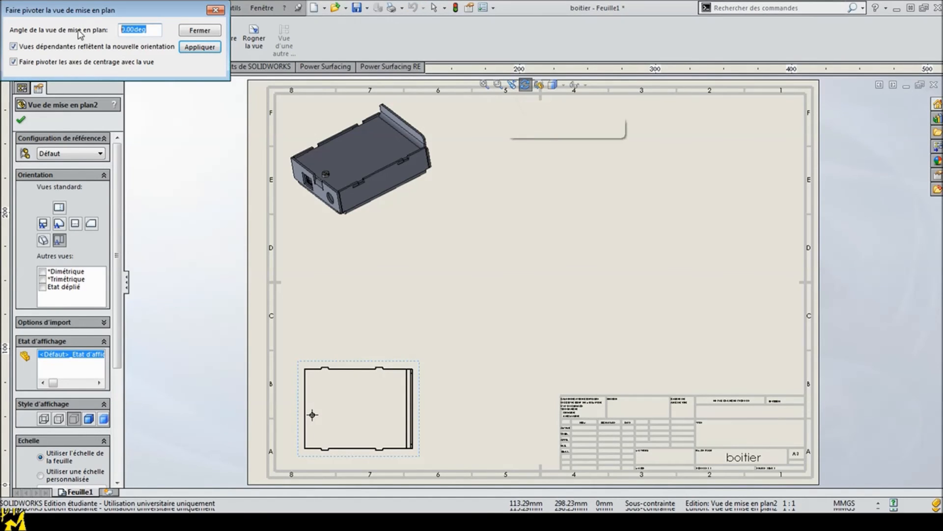
{"action": "key", "text": "Return"}
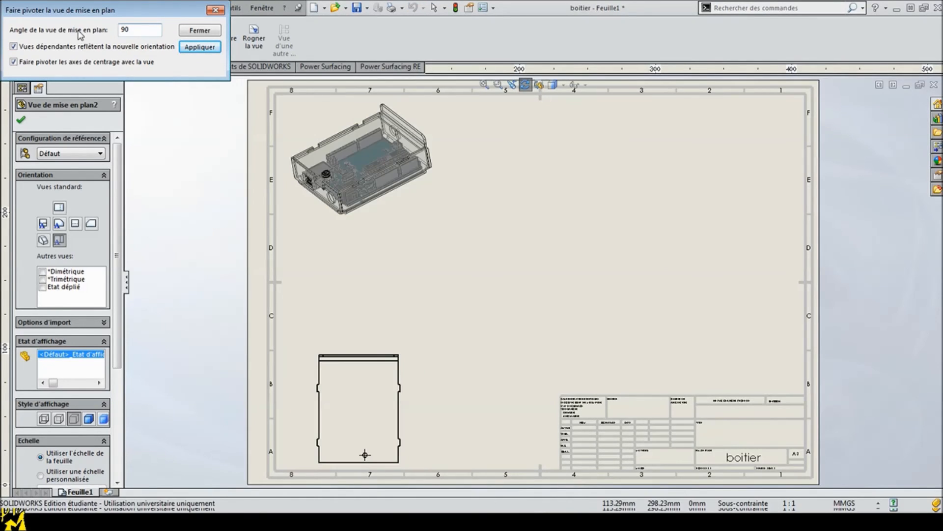
{"action": "left_click", "coordinate": [195, 32]}
{"action": "left_click", "coordinate": [276, 322]}
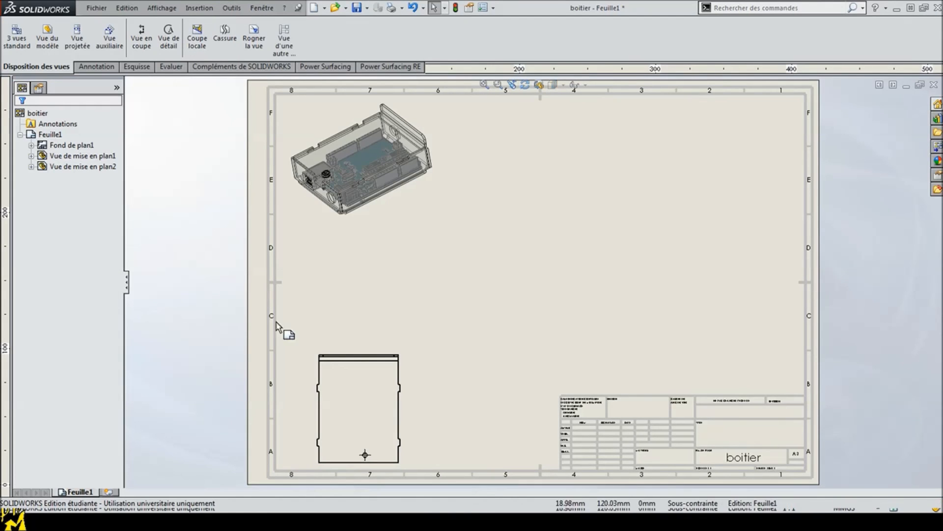
{"action": "left_click_drag", "start_coordinate": [358, 352], "coordinate": [342, 339]}
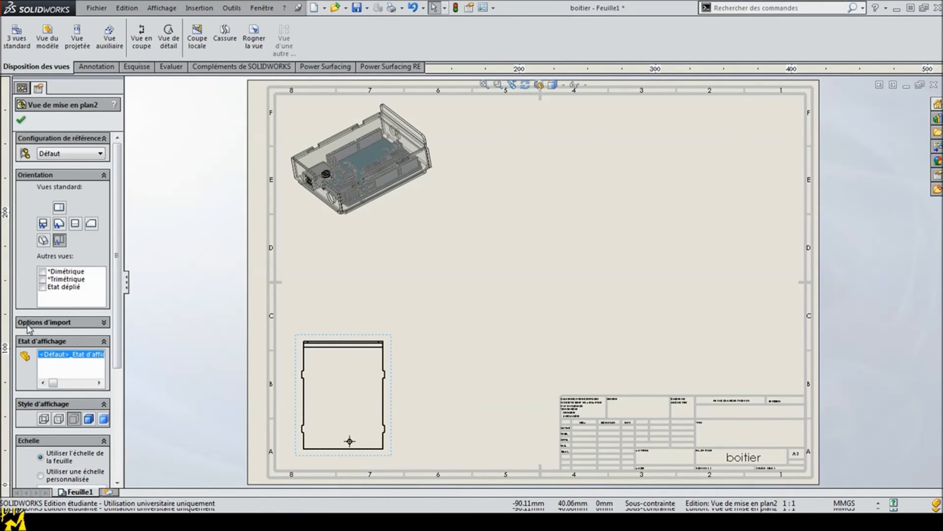
Step: Try switching the cover view to the flat pattern (Etat déplié) and back to the top orientation
{"action": "left_click", "coordinate": [104, 323]}
{"action": "left_click", "coordinate": [104, 322]}
{"action": "left_click", "coordinate": [43, 287]}
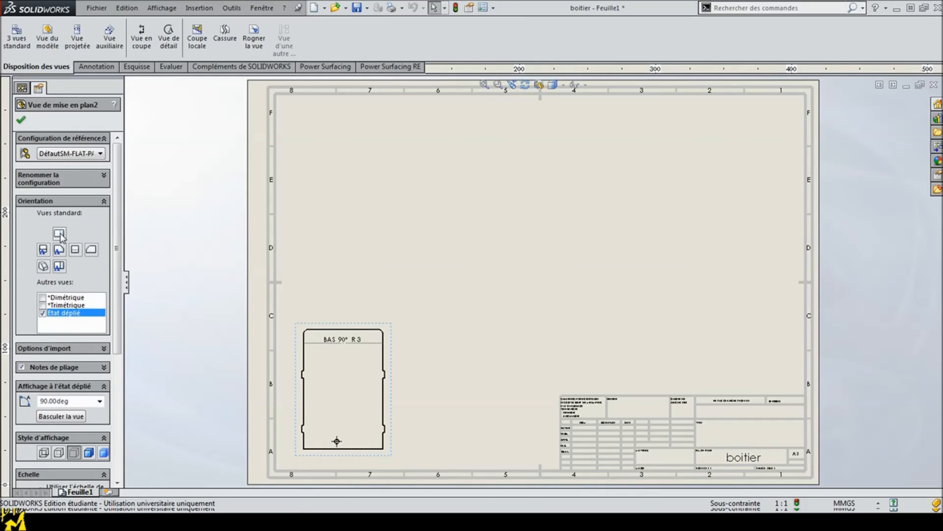
{"action": "left_click", "coordinate": [60, 267]}
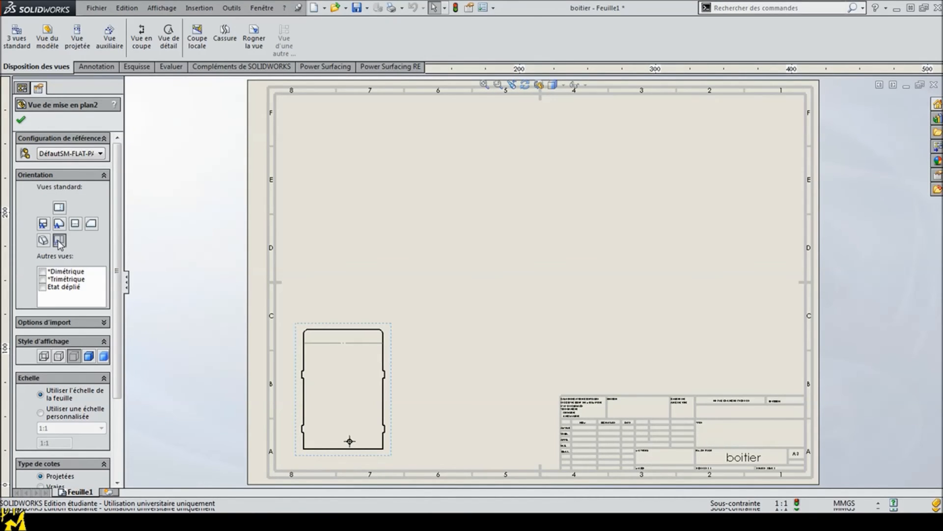
{"action": "left_click", "coordinate": [21, 121]}
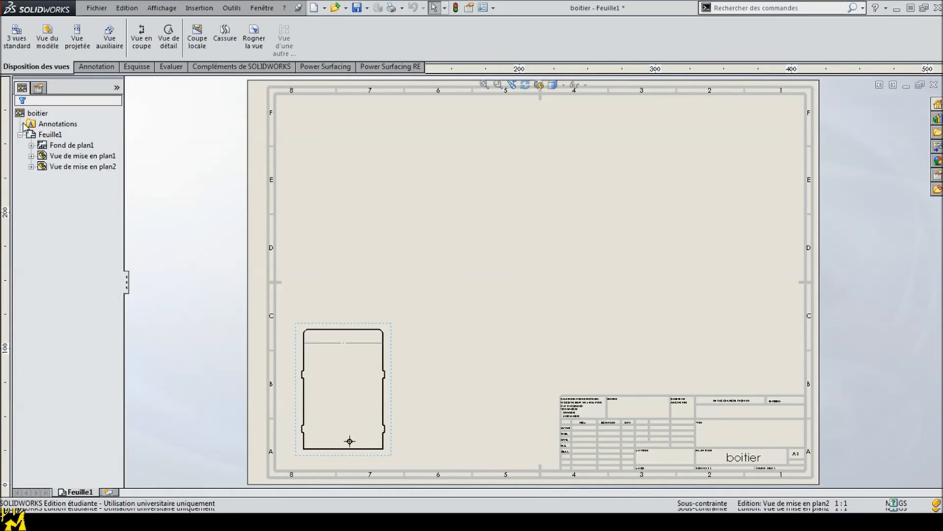
Step: Delete the cover view from the sheet
{"action": "left_click", "coordinate": [395, 349]}
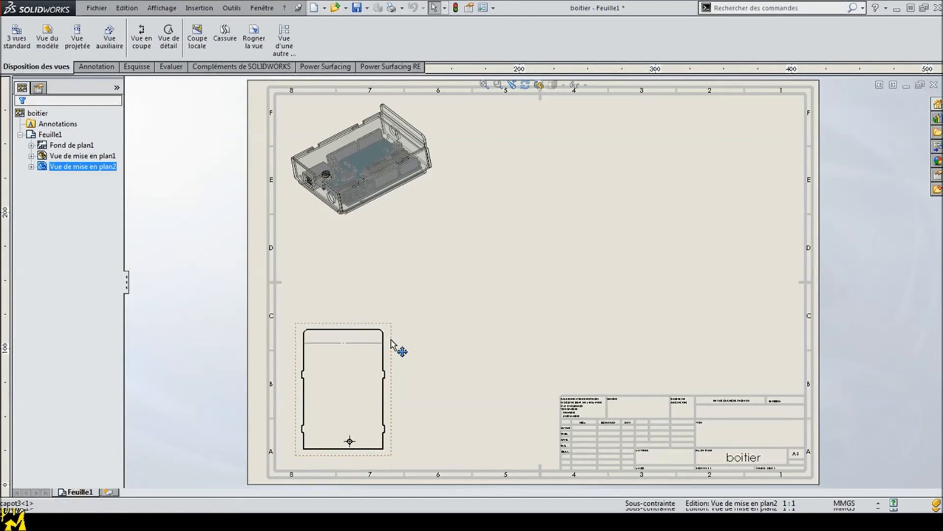
{"action": "key", "text": "Delete"}
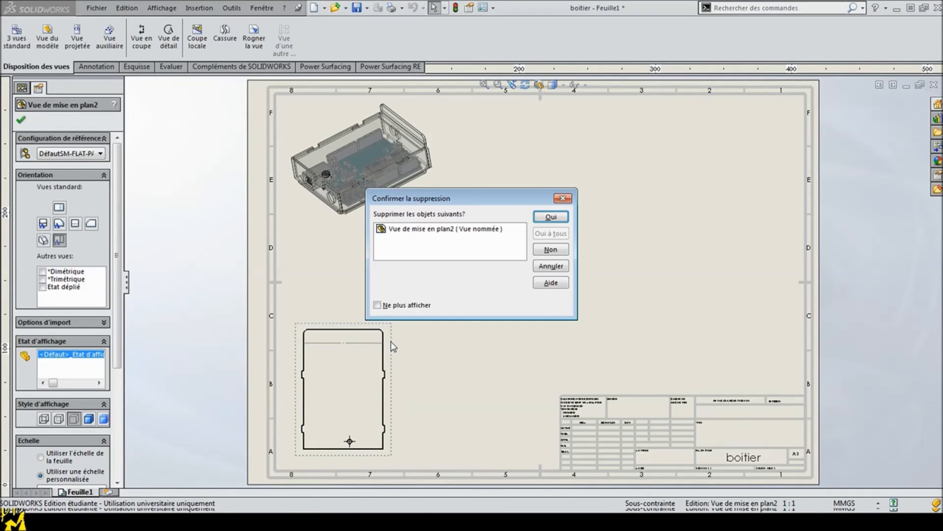
{"action": "left_click", "coordinate": [544, 217]}
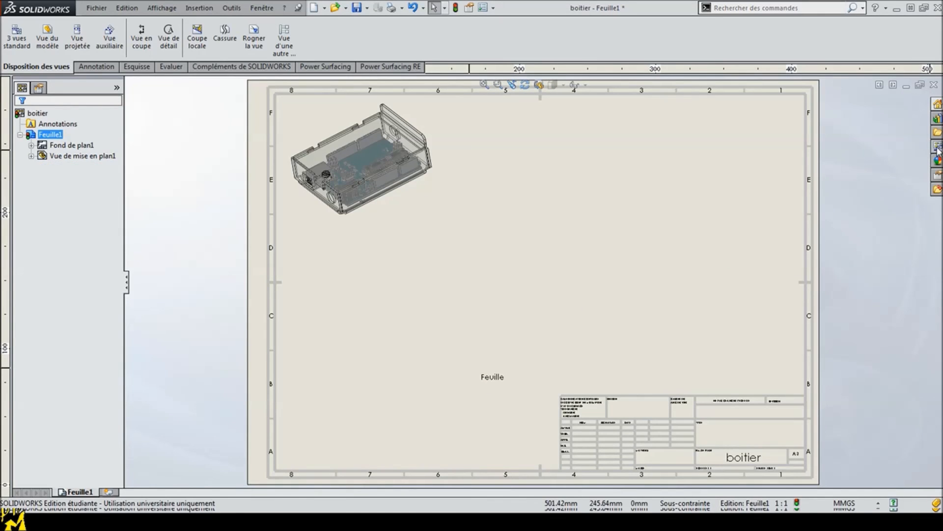
Step: Load capot3.SLDPRT into the view palette and place its (A) Dessus view near the sheet's lower-left corner
{"action": "left_click", "coordinate": [937, 148]}
{"action": "left_click", "coordinate": [835, 81]}
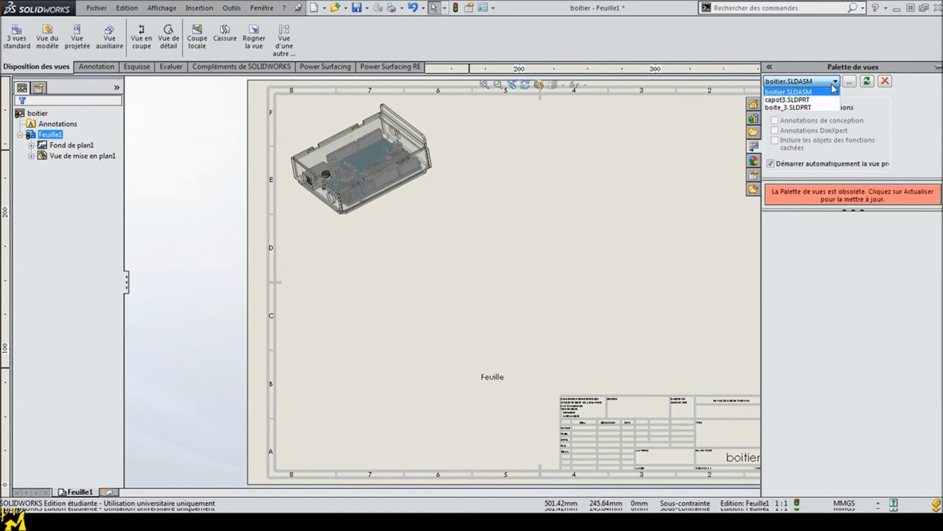
{"action": "left_click", "coordinate": [791, 106]}
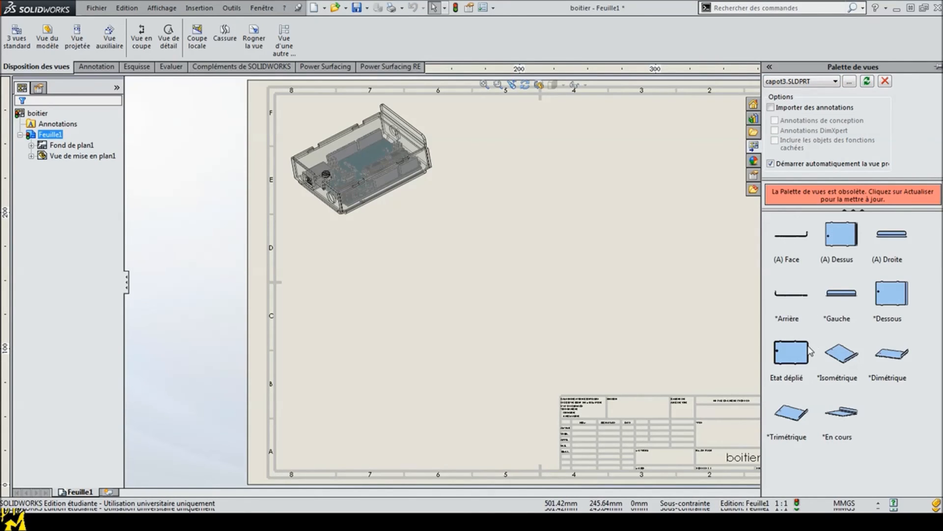
{"action": "left_click_drag", "start_coordinate": [855, 240], "coordinate": [358, 402]}
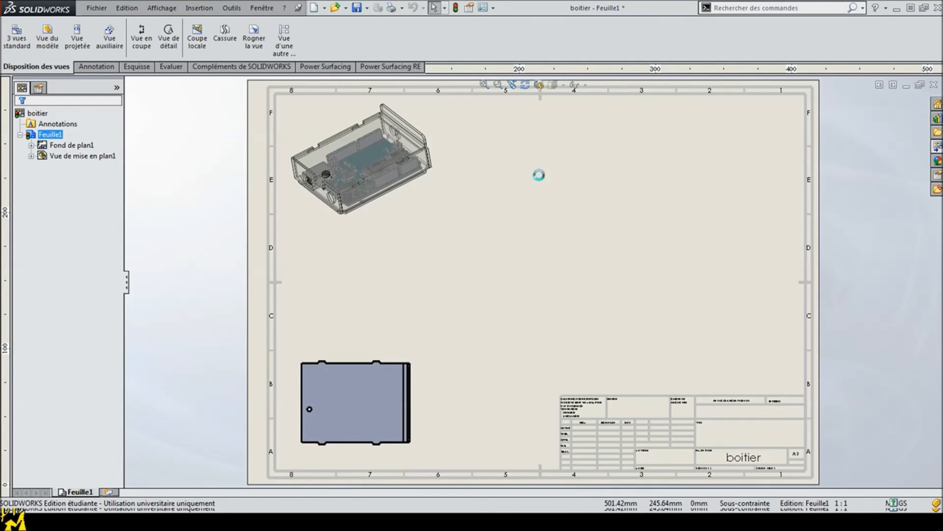
Step: Rotate the newly placed (A) Dessus view of the cover by 90°
{"action": "left_click", "coordinate": [525, 86]}
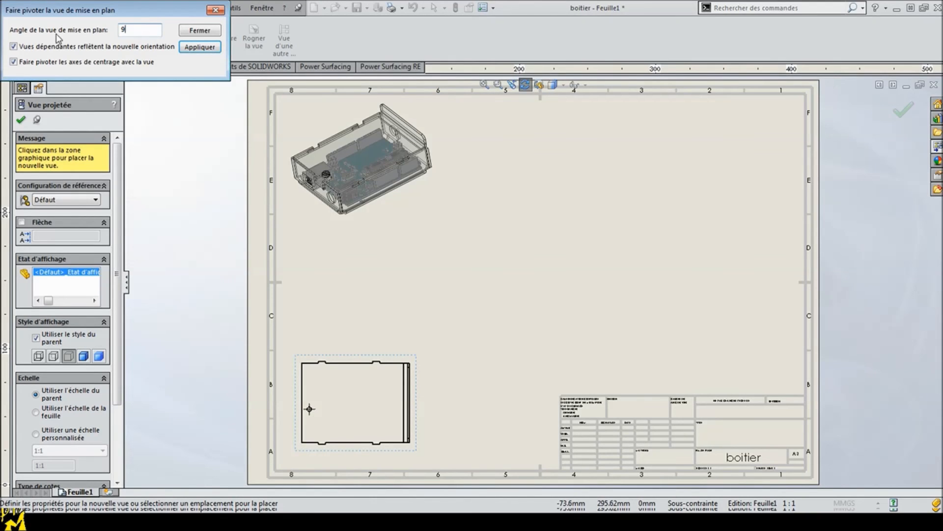
{"action": "type", "text": "90"}
{"action": "key", "text": "Return"}
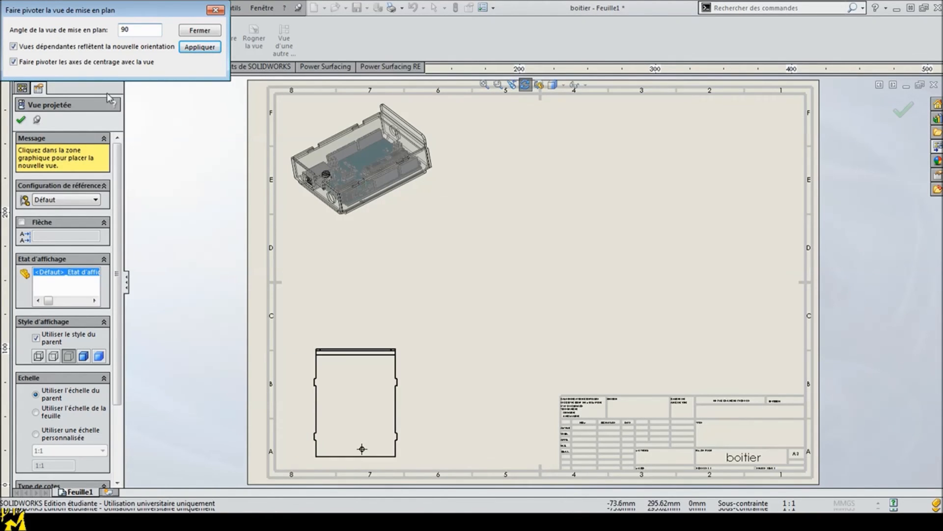
{"action": "left_click", "coordinate": [201, 48]}
Step: Place capot3's flat-pattern view (Etat déplié) to the right of the cover's top view
{"action": "left_click", "coordinate": [939, 146]}
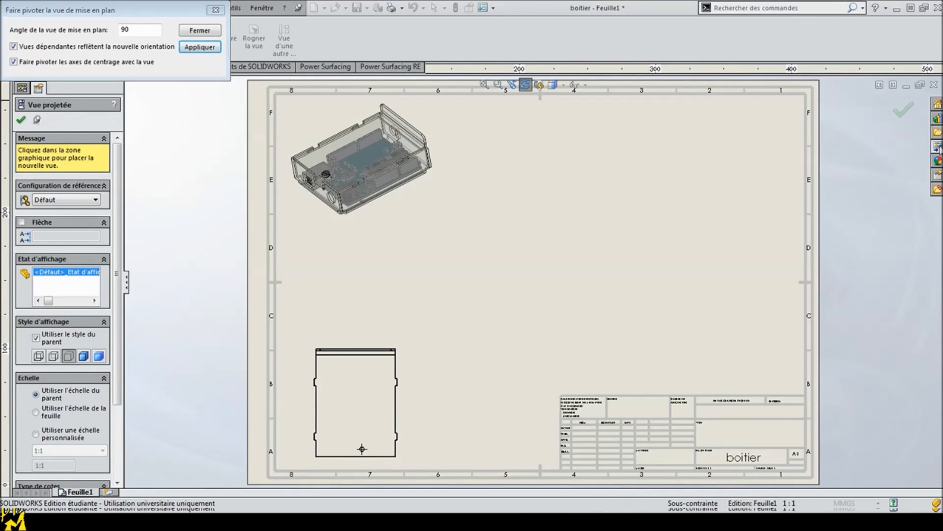
{"action": "left_click_drag", "start_coordinate": [796, 356], "coordinate": [471, 378]}
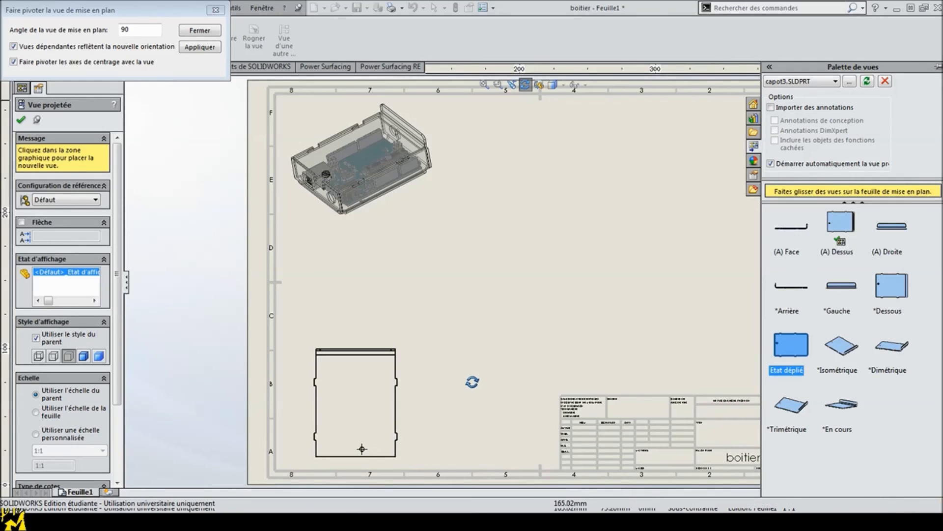
{"action": "left_click", "coordinate": [21, 119]}
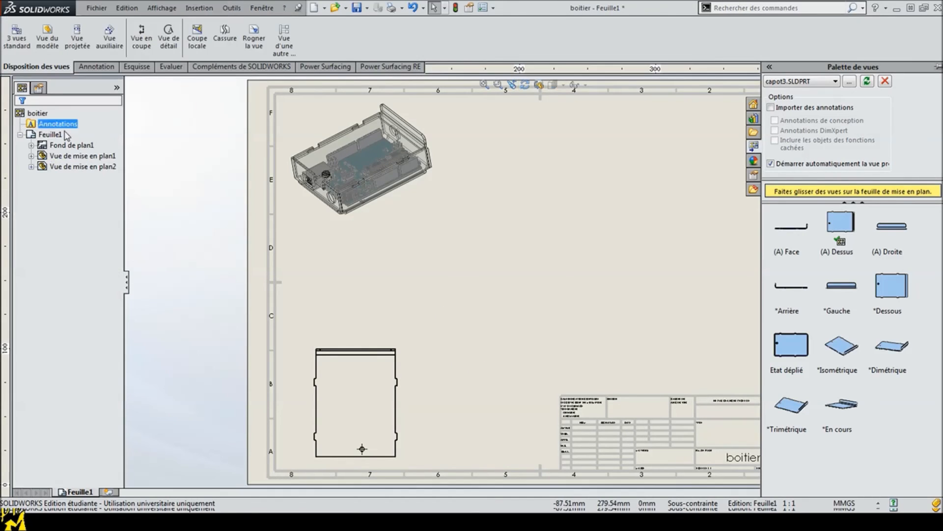
{"action": "mouse_move", "coordinate": [791, 352]}
{"action": "left_mouse_down"}
{"action": "mouse_move", "coordinate": [467, 359]}
{"action": "mouse_move", "coordinate": [475, 364]}
{"action": "left_mouse_up"}
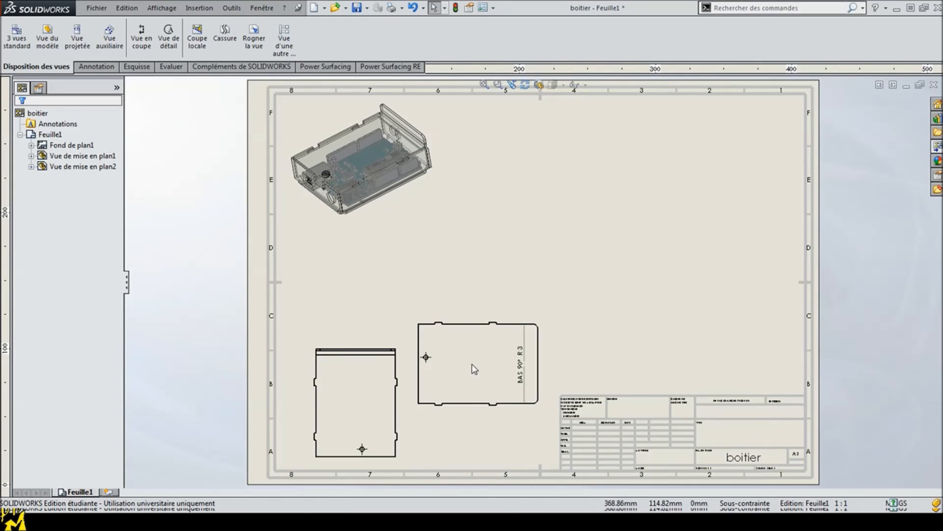
Step: Rotate the flat-pattern view by 90° and move it down until it is level with the cover's top view
{"action": "left_click", "coordinate": [525, 85]}
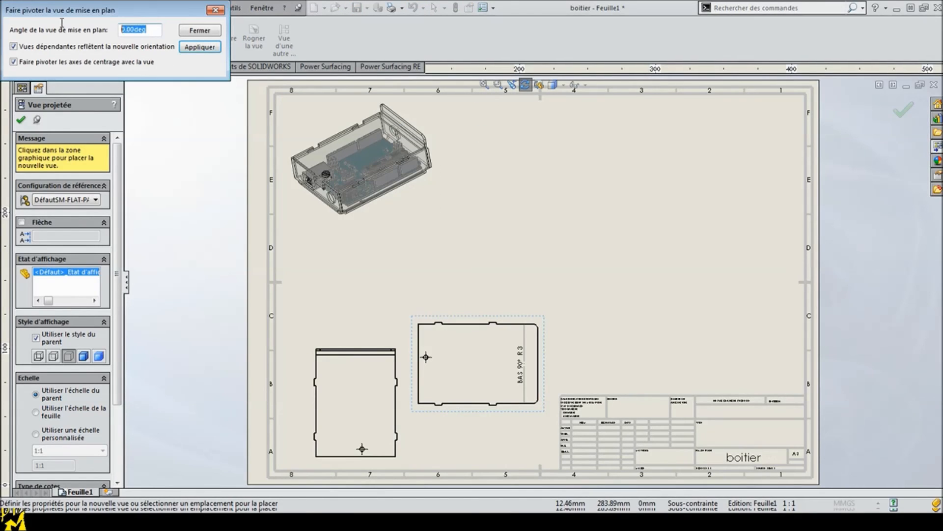
{"action": "key", "text": "Return"}
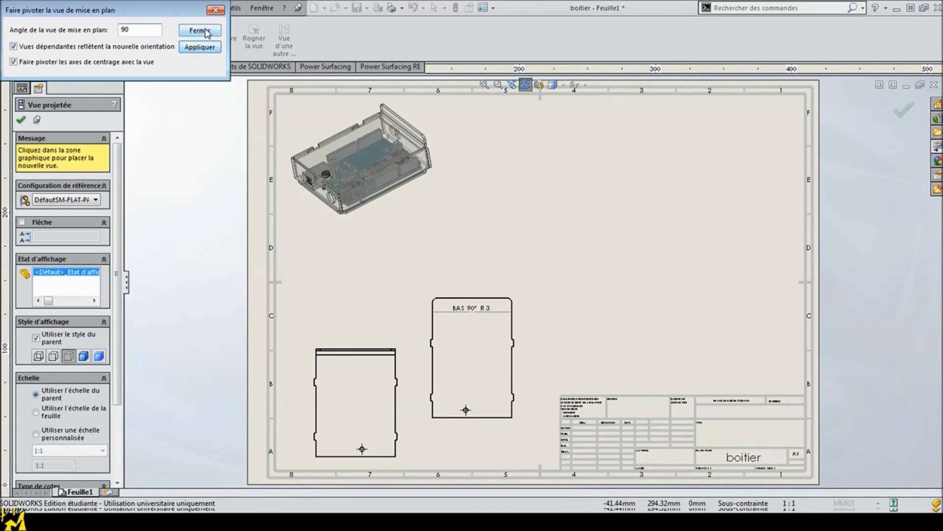
{"action": "left_click", "coordinate": [200, 48]}
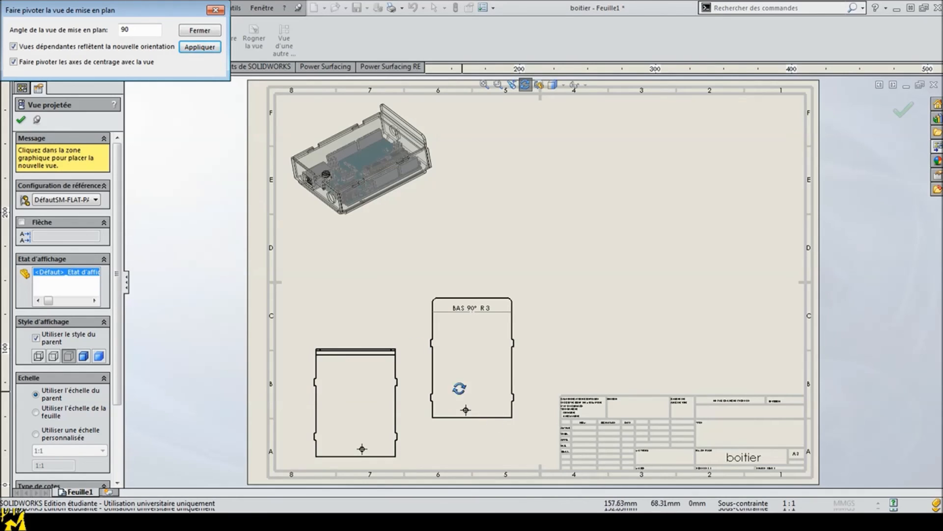
{"action": "left_click", "coordinate": [199, 30]}
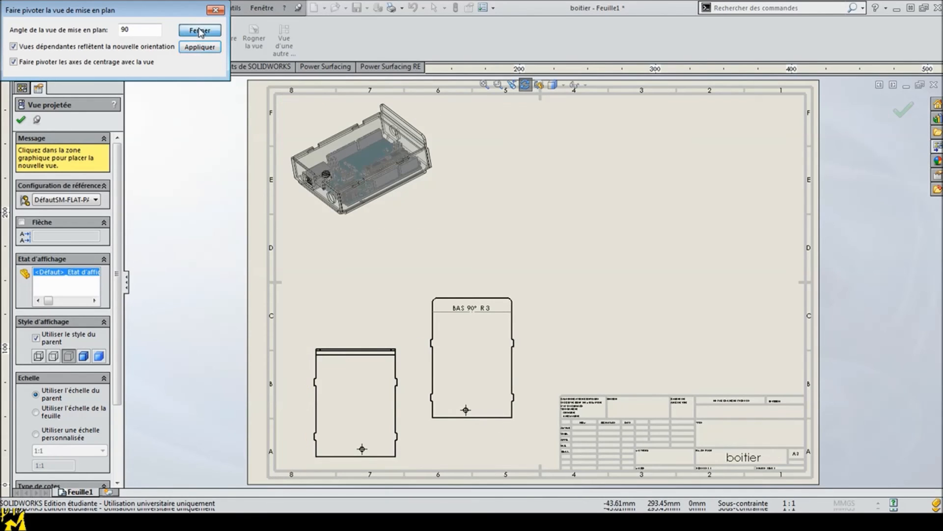
{"action": "left_click", "coordinate": [21, 120]}
{"action": "mouse_move", "coordinate": [486, 436]}
{"action": "left_mouse_down"}
{"action": "mouse_move", "coordinate": [442, 450]}
{"action": "mouse_move", "coordinate": [447, 472]}
{"action": "mouse_move", "coordinate": [498, 472]}
{"action": "left_mouse_up"}
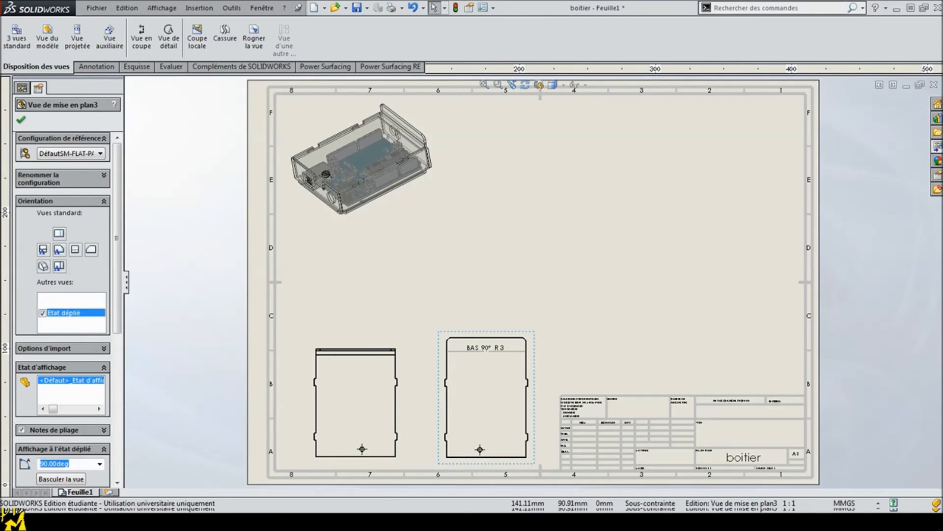
{"action": "right_click", "coordinate": [440, 362]}
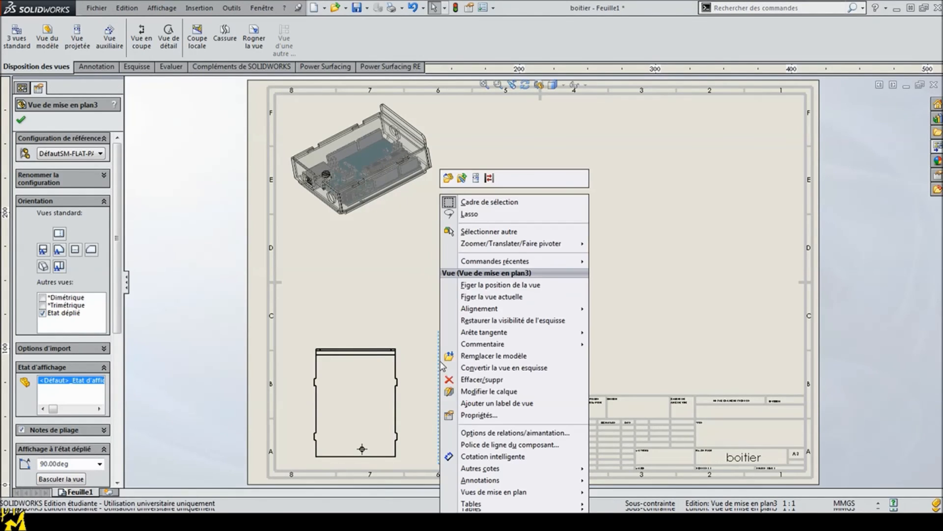
Step: Insert a bend table (Table de zones de pliage) for the cover's flat-pattern view and place it just above that view
{"action": "left_click", "coordinate": [24, 119]}
{"action": "left_click", "coordinate": [21, 121]}
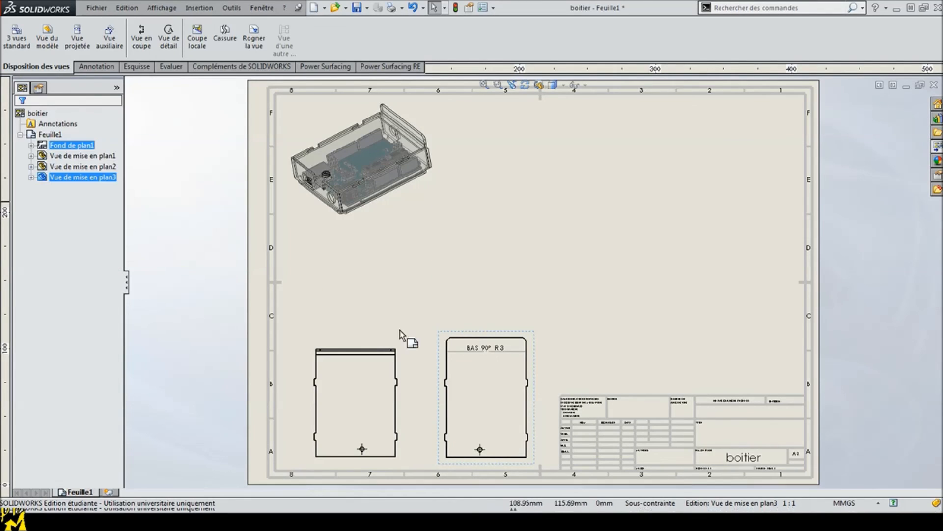
{"action": "left_click", "coordinate": [441, 345]}
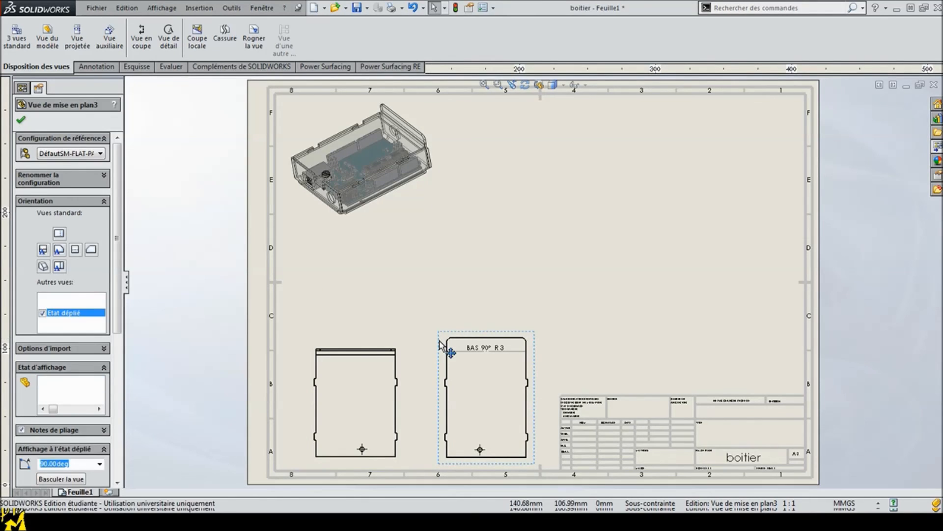
{"action": "right_click", "coordinate": [441, 345]}
{"action": "mouse_move", "coordinate": [471, 503]}
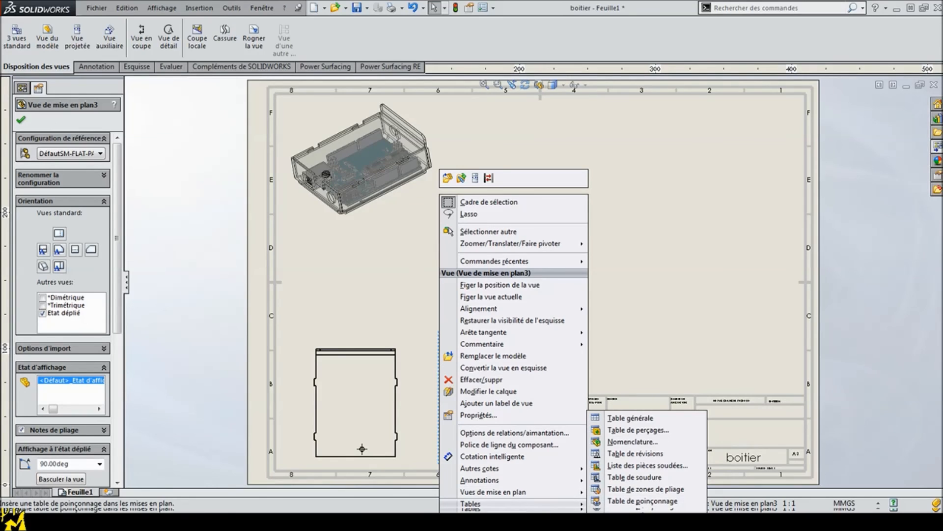
{"action": "left_click", "coordinate": [646, 489]}
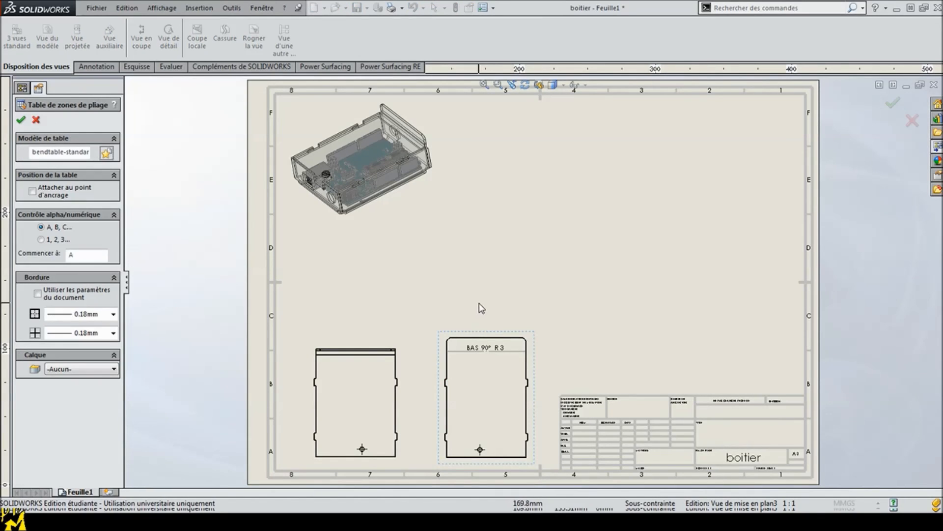
{"action": "left_click", "coordinate": [22, 119]}
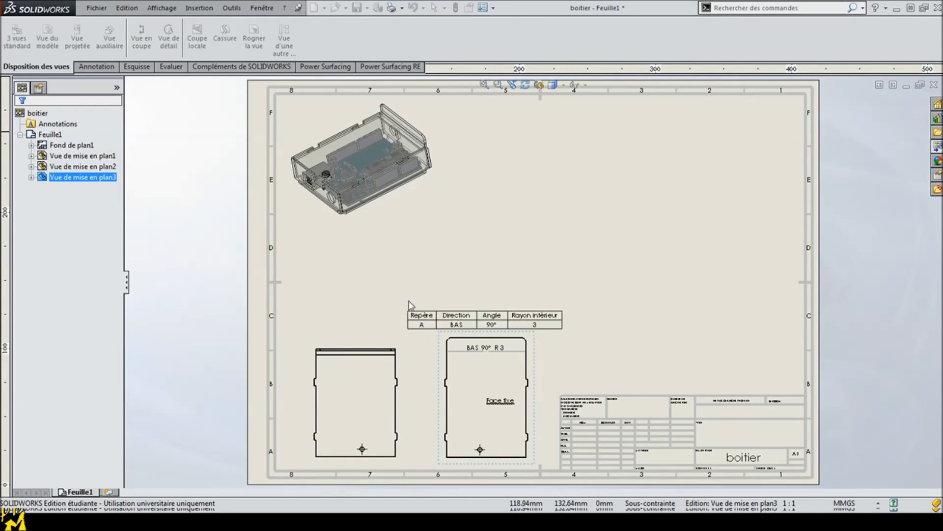
{"action": "left_click", "coordinate": [400, 302]}
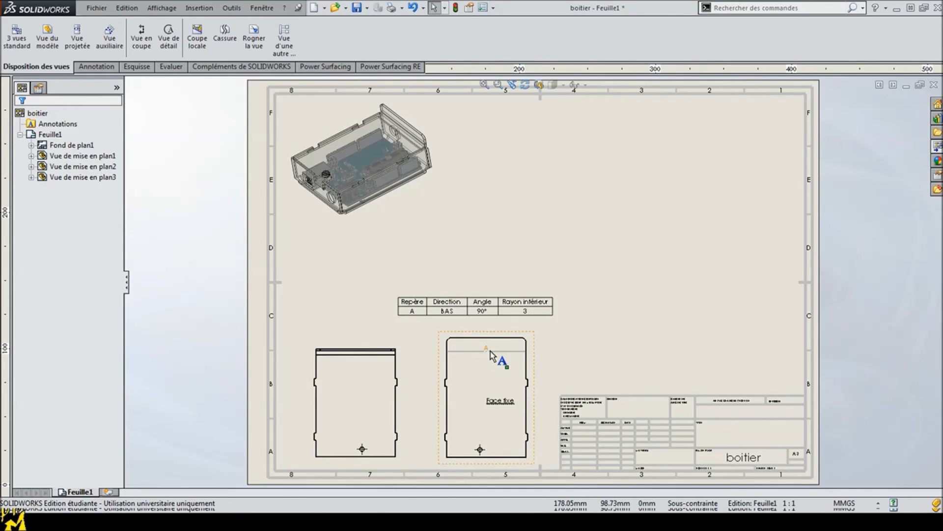
{"action": "left_click", "coordinate": [450, 313]}
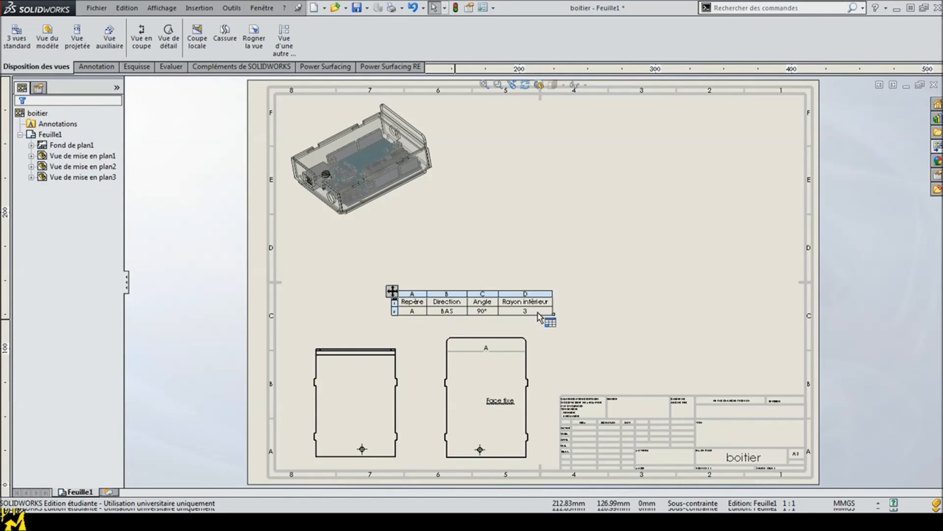
{"action": "left_click", "coordinate": [555, 224]}
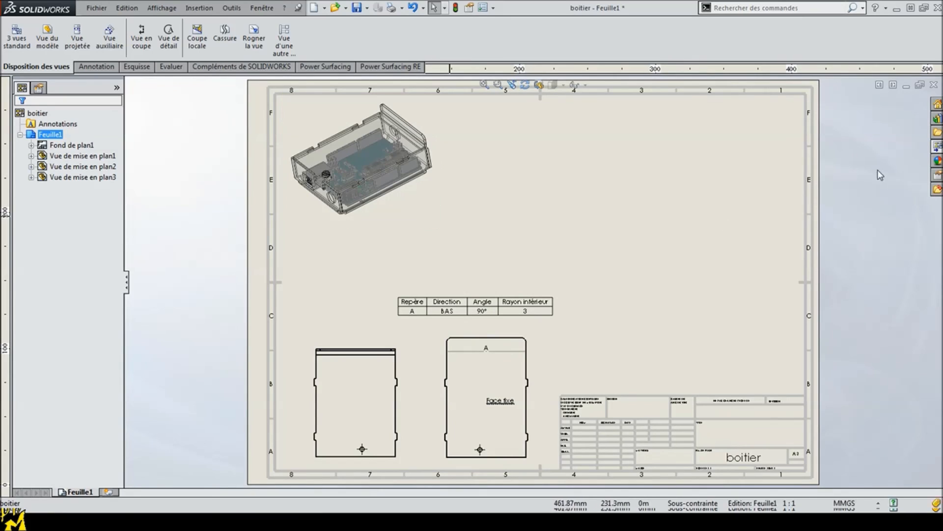
Step: Load boite_3.SLDPRT into the view palette and place its *En cours view near the sheet's upper-right corner
{"action": "left_click", "coordinate": [938, 146]}
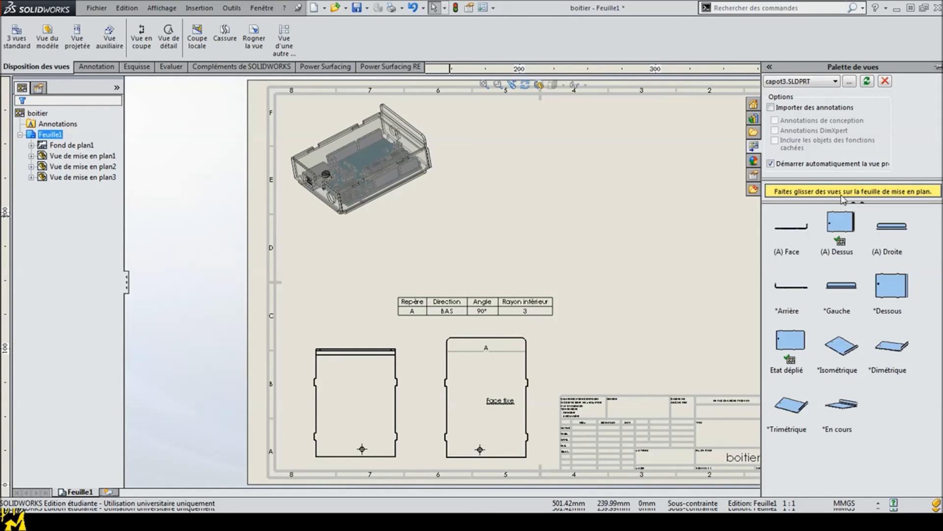
{"action": "left_click", "coordinate": [836, 81]}
{"action": "left_click", "coordinate": [820, 95]}
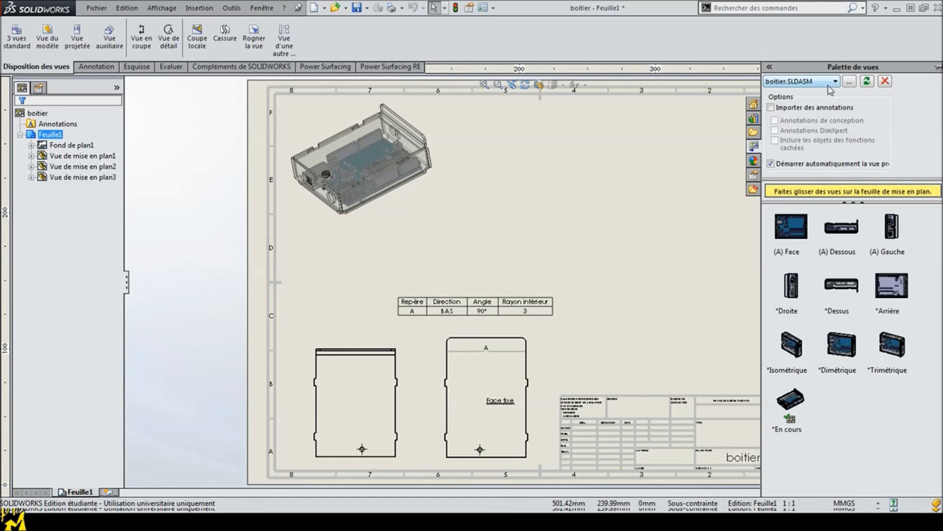
{"action": "left_click", "coordinate": [835, 81]}
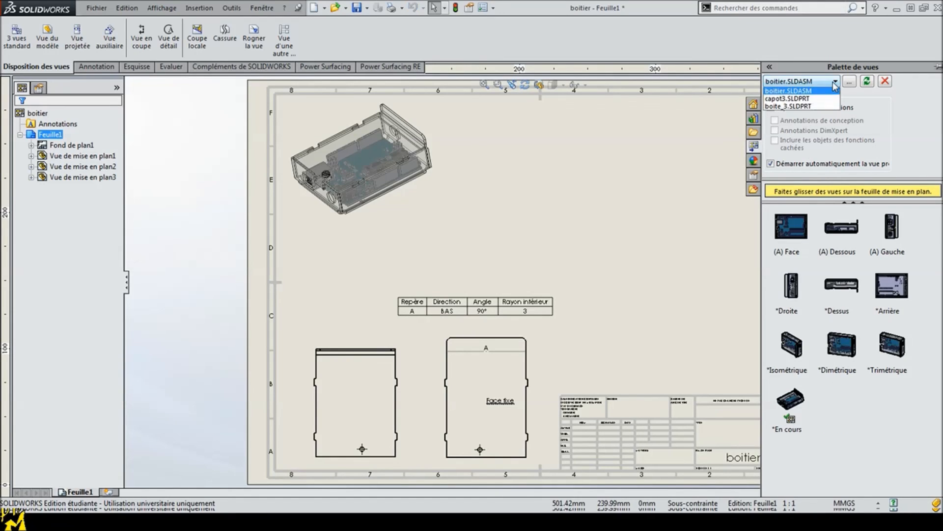
{"action": "left_click", "coordinate": [827, 108]}
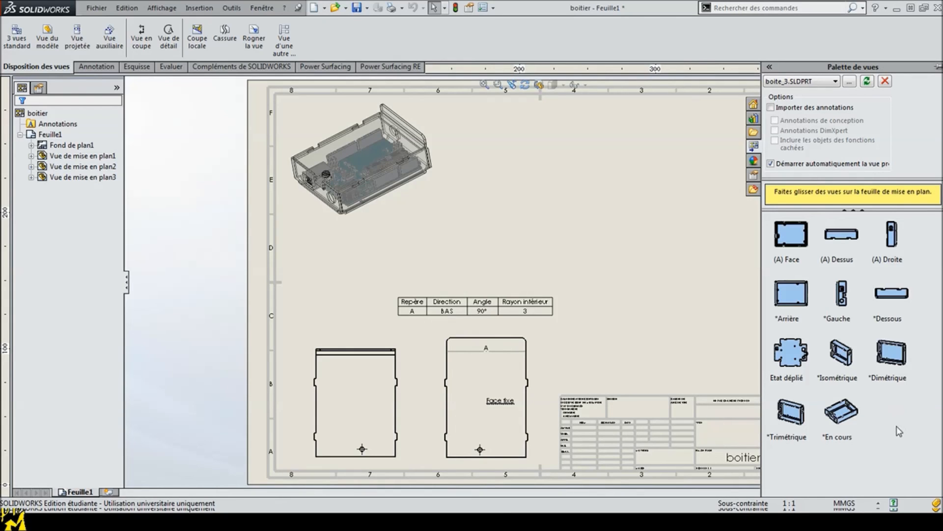
{"action": "left_click_drag", "start_coordinate": [847, 422], "coordinate": [721, 156]}
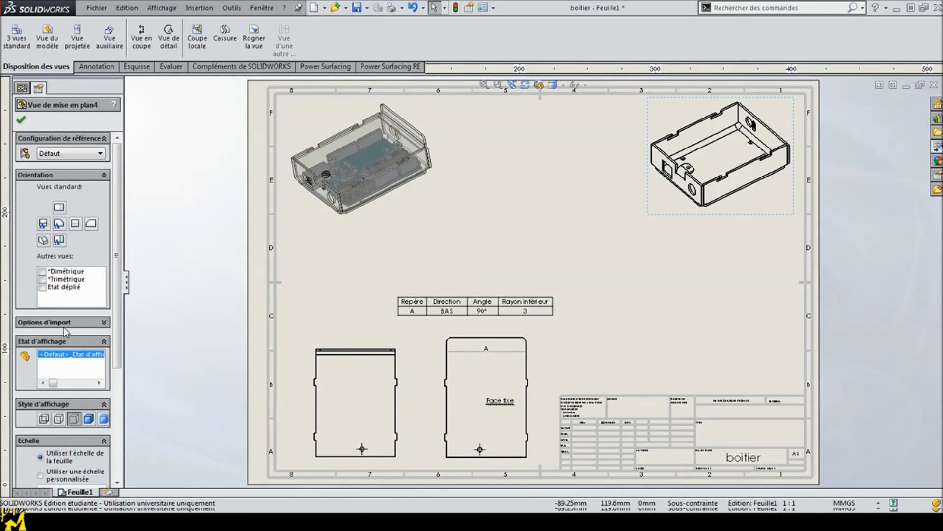
{"action": "left_click", "coordinate": [20, 119]}
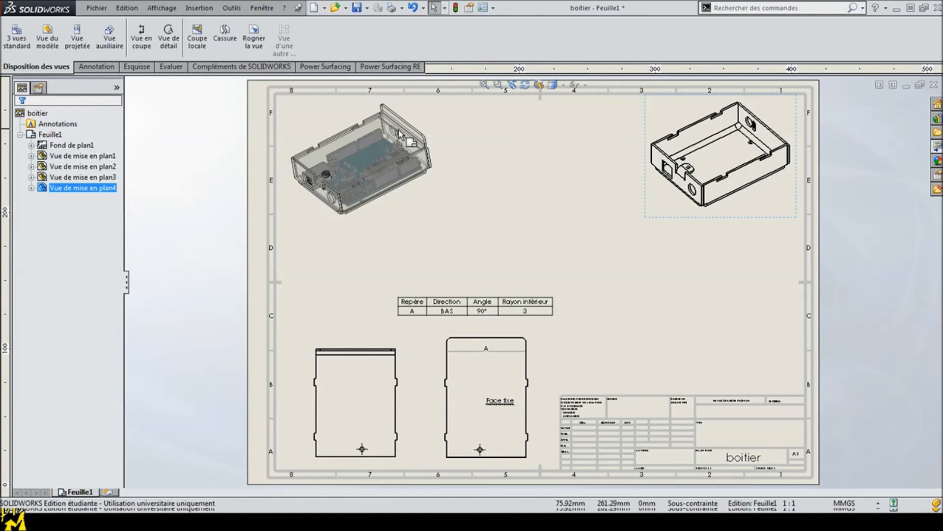
Step: Place boite_3's flat-pattern view (Etat déplié) between the box's 3D view and the title block
{"action": "left_click", "coordinate": [938, 146]}
{"action": "left_click_drag", "start_coordinate": [798, 376], "coordinate": [683, 314]}
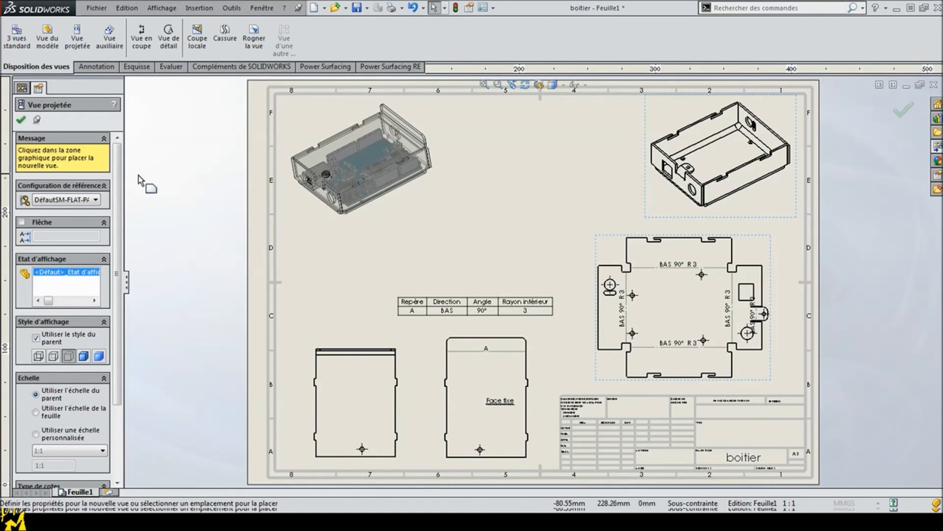
{"action": "key", "text": "Escape"}
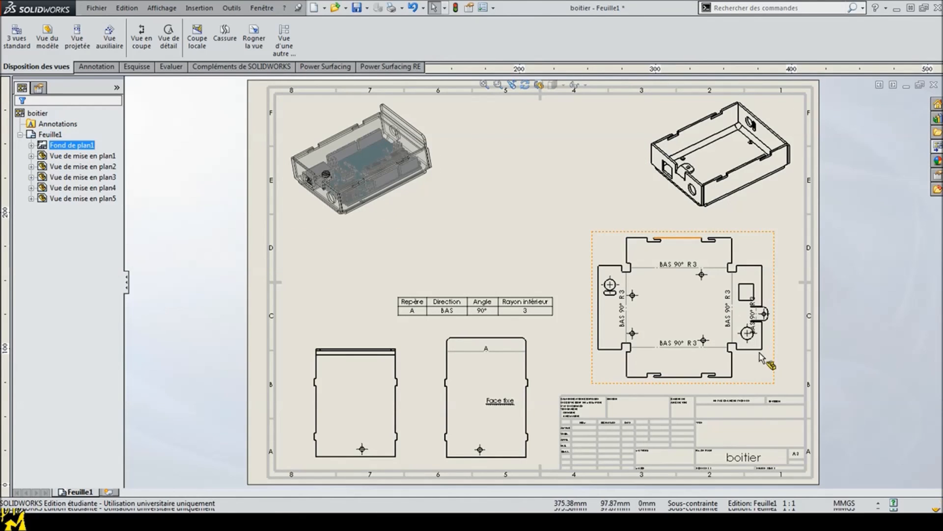
Step: Insert a bend table for the box's flat-pattern view and place it to the left of the box's 3D view
{"action": "left_click", "coordinate": [764, 381]}
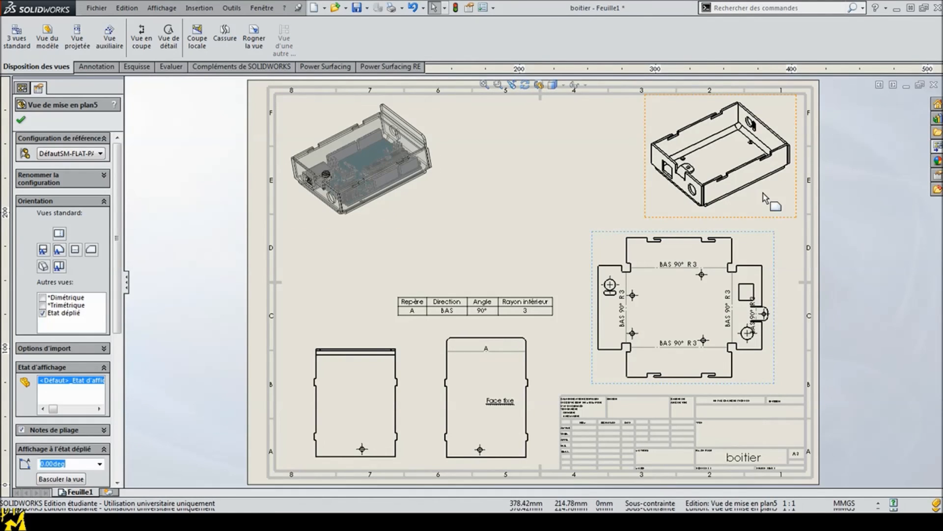
{"action": "right_click", "coordinate": [772, 372]}
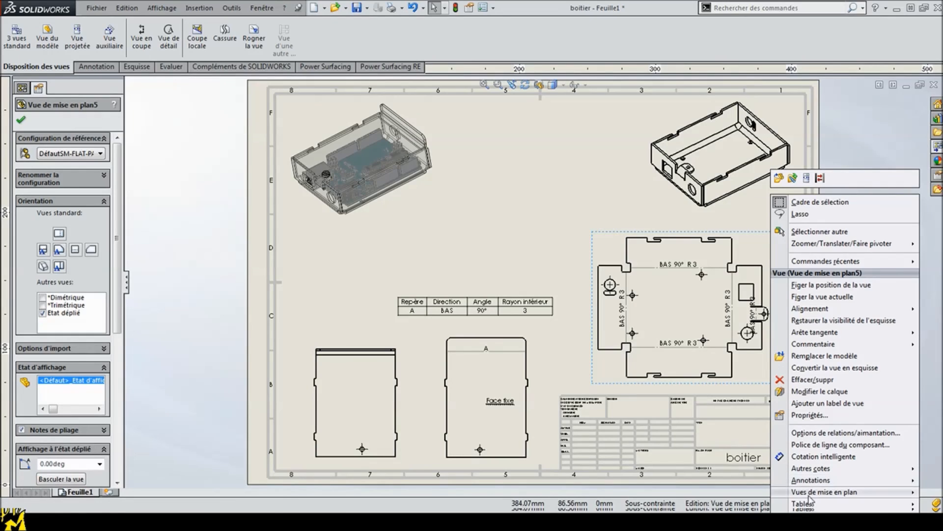
{"action": "mouse_move", "coordinate": [811, 503]}
{"action": "left_click", "coordinate": [721, 489]}
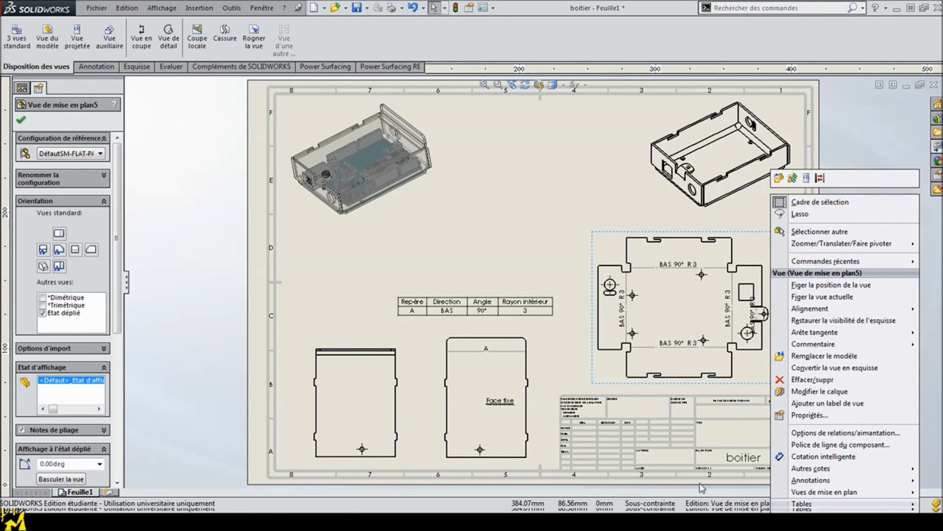
{"action": "left_click", "coordinate": [21, 119]}
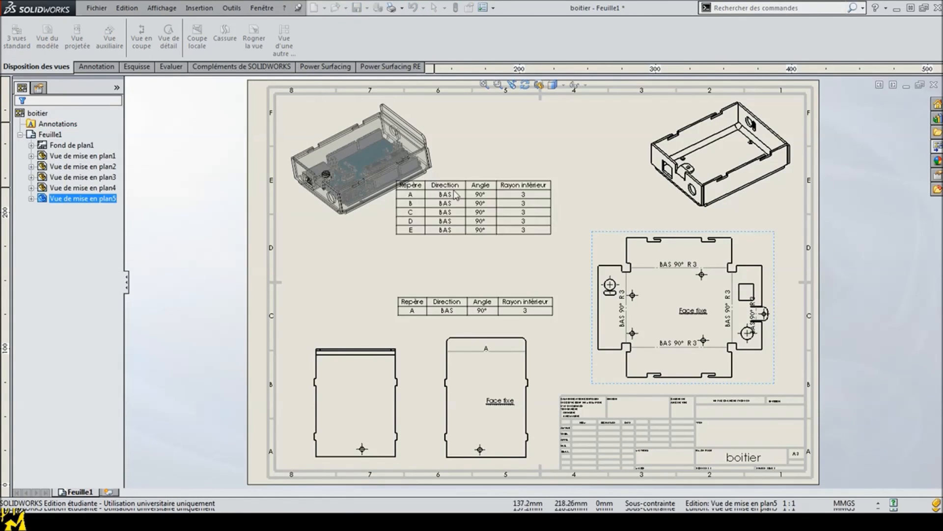
{"action": "left_click", "coordinate": [490, 177]}
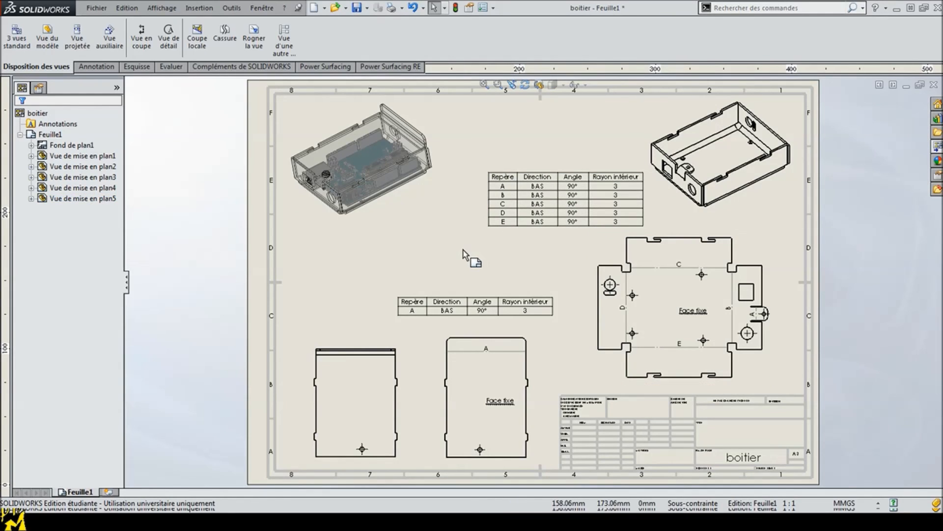
Step: Import the model dimensions (Objets du modèle) into the cover's flat-pattern view
{"action": "scroll", "coordinate": [673, 312], "scroll_direction": "down", "scroll_amount": 5}
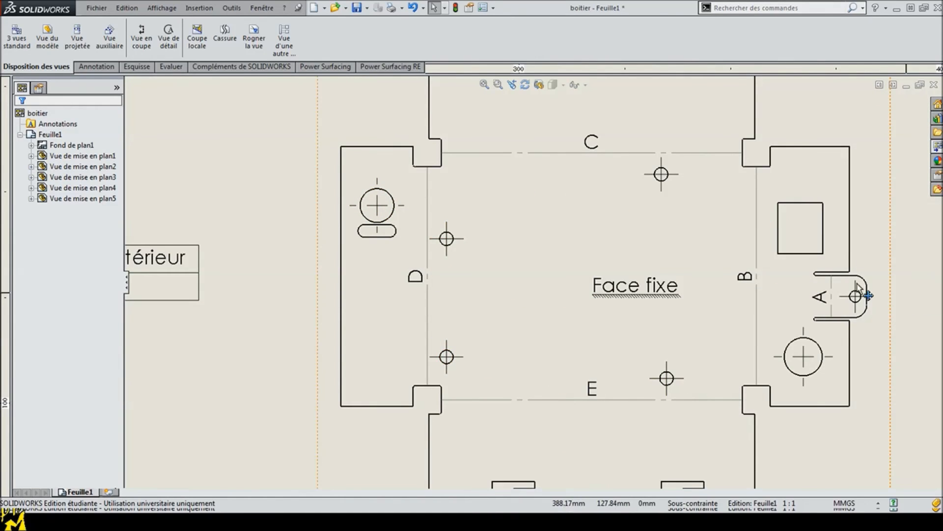
{"action": "scroll", "coordinate": [608, 264], "scroll_direction": "up", "scroll_amount": 5}
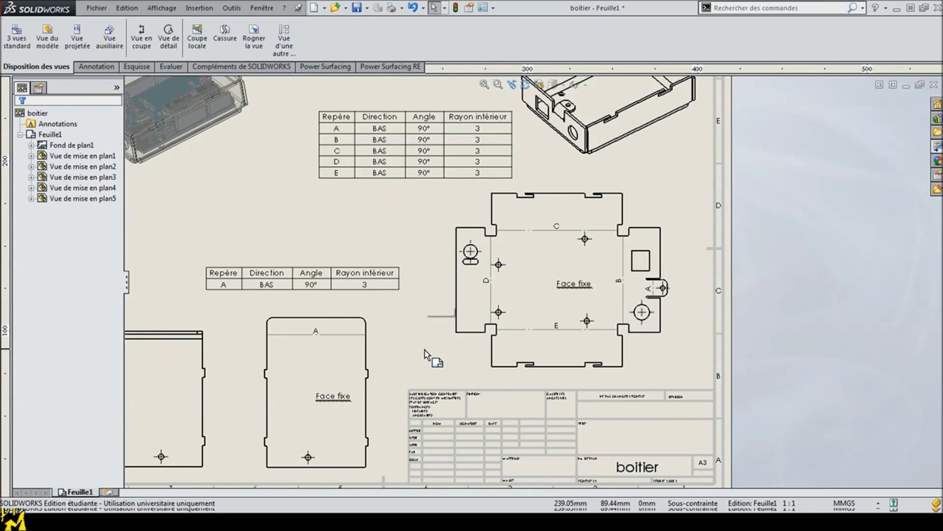
{"action": "scroll", "coordinate": [425, 350], "scroll_direction": "up", "scroll_amount": 2}
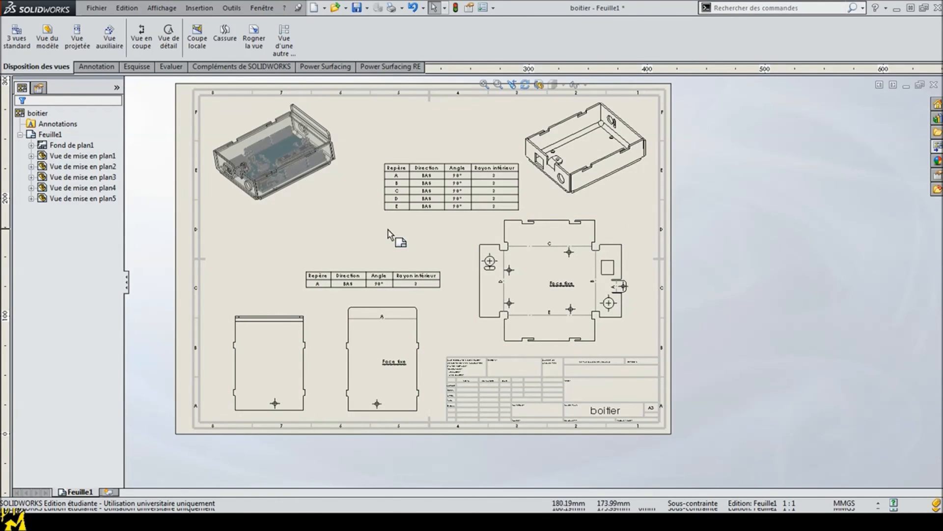
{"action": "left_click", "coordinate": [485, 85]}
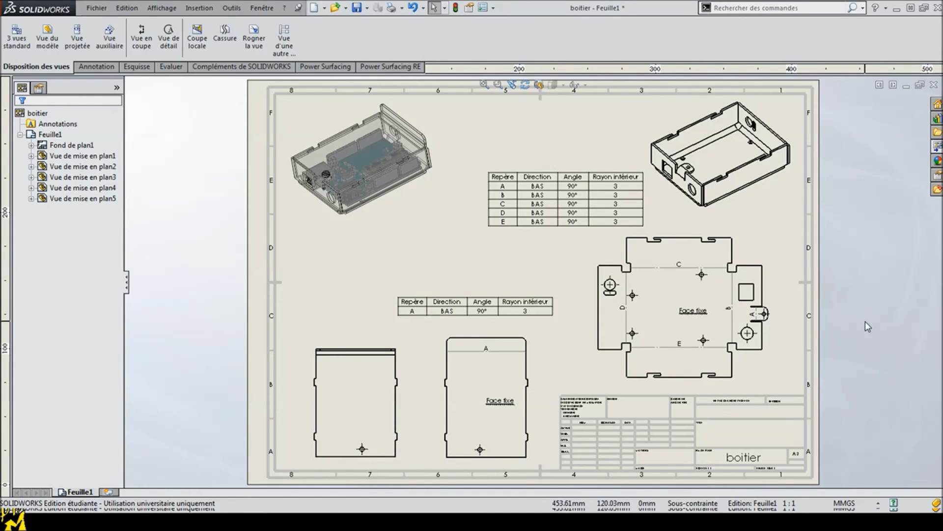
{"action": "left_click", "coordinate": [438, 367]}
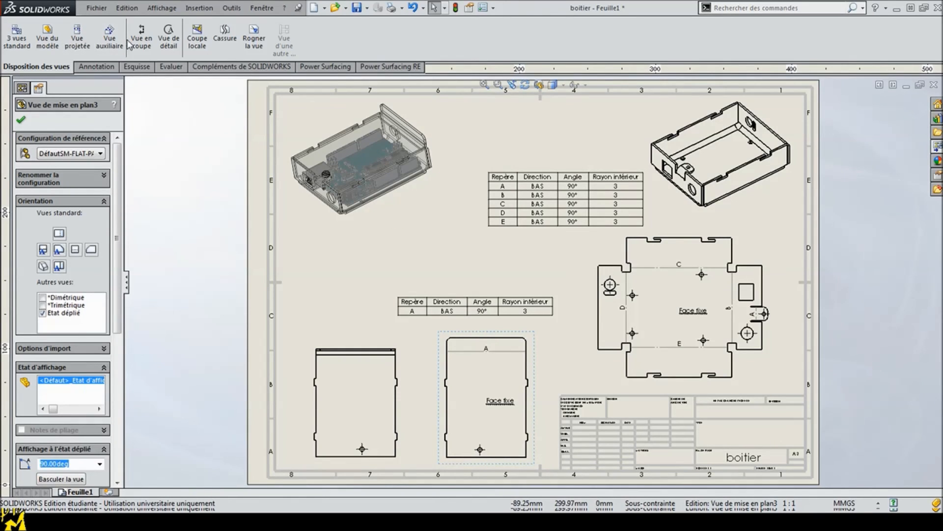
{"action": "left_click", "coordinate": [95, 68]}
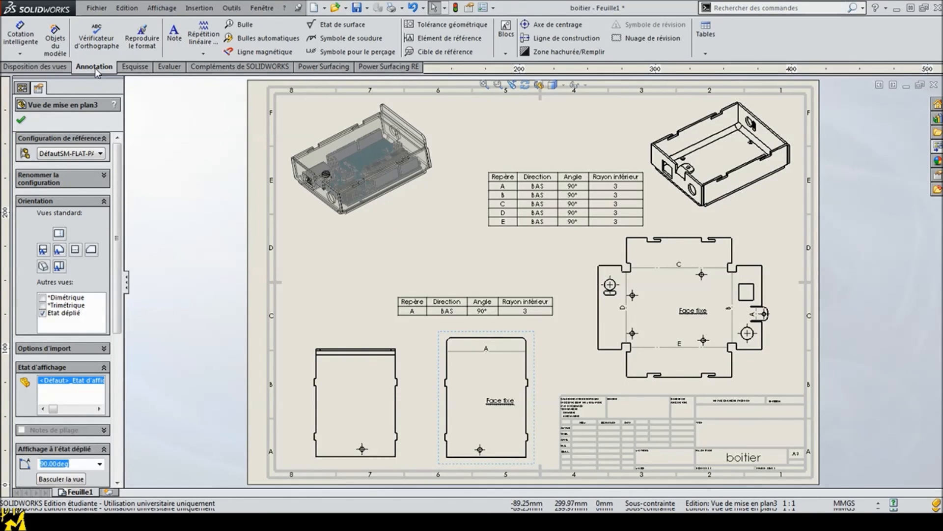
{"action": "left_click", "coordinate": [55, 40]}
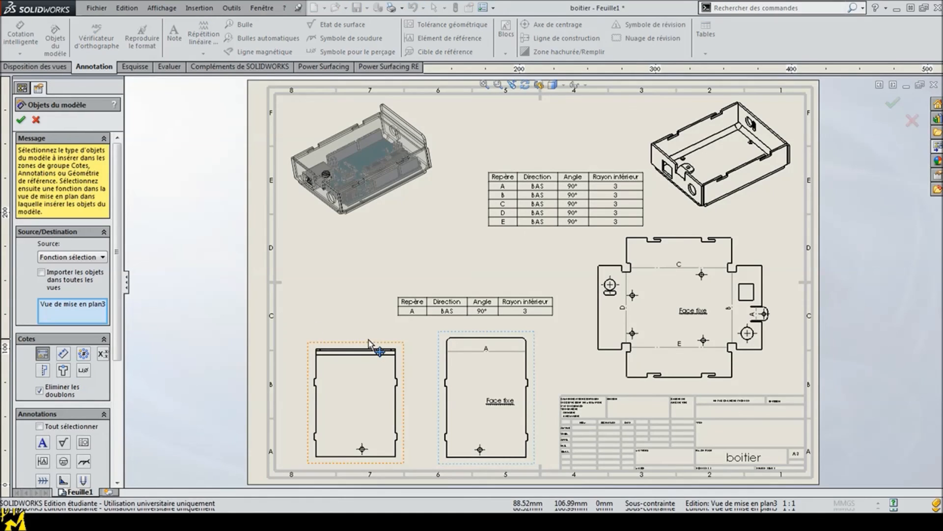
{"action": "left_click", "coordinate": [21, 121]}
{"action": "left_click", "coordinate": [499, 269]}
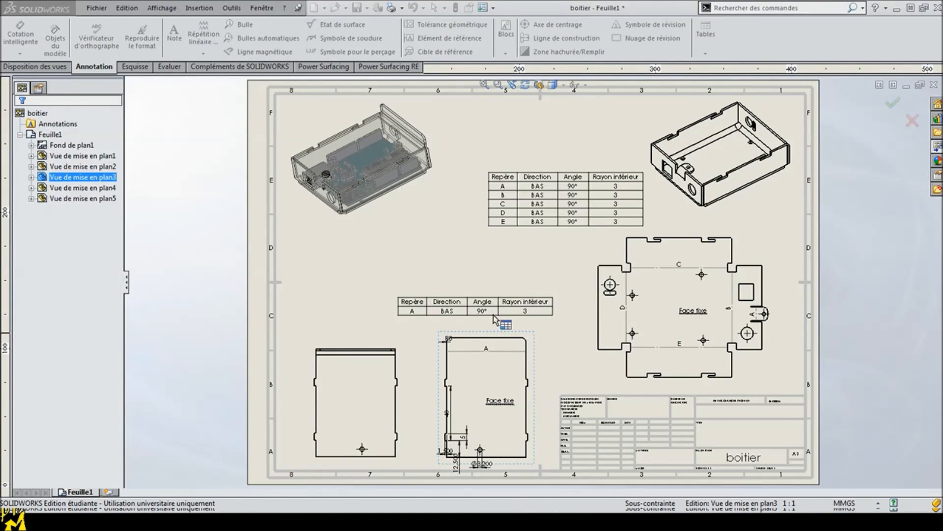
Step: Spread out the cover flat pattern's imported dimensions: 40, 1,500 and 12,500 left of the outline, Ø3,200 above the hole, R3 outside the corner
{"action": "scroll", "coordinate": [481, 447], "scroll_direction": "down", "scroll_amount": 4}
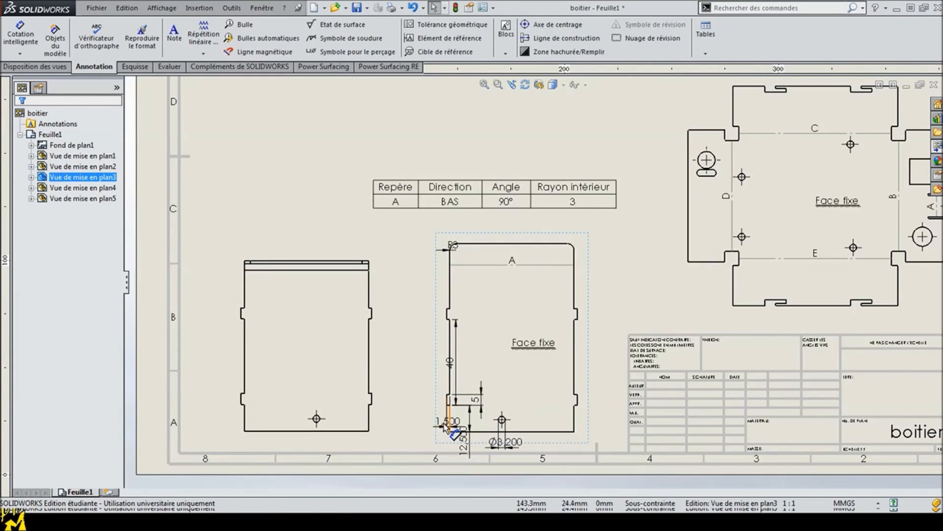
{"action": "left_click_drag", "start_coordinate": [435, 431], "coordinate": [400, 364]}
{"action": "left_click_drag", "start_coordinate": [466, 435], "coordinate": [422, 436]}
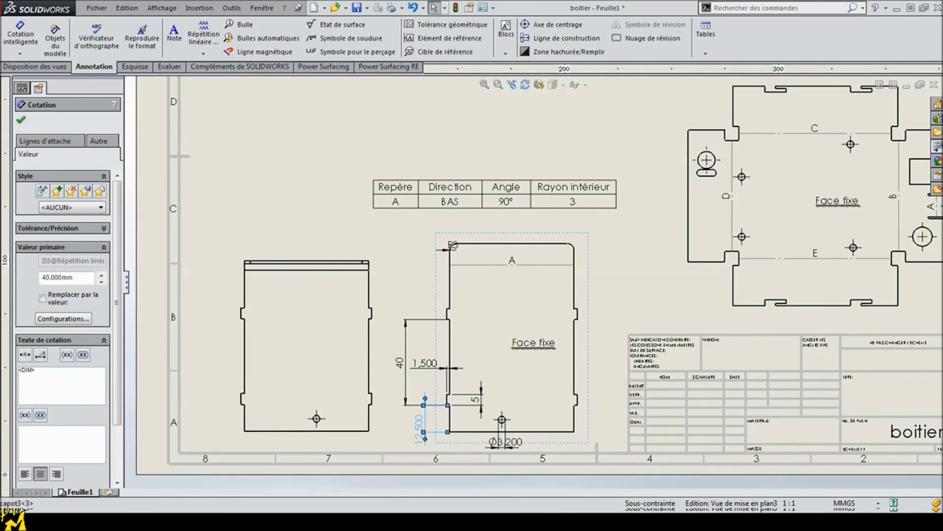
{"action": "left_click_drag", "start_coordinate": [499, 441], "coordinate": [537, 391]}
{"action": "left_click", "coordinate": [450, 247]}
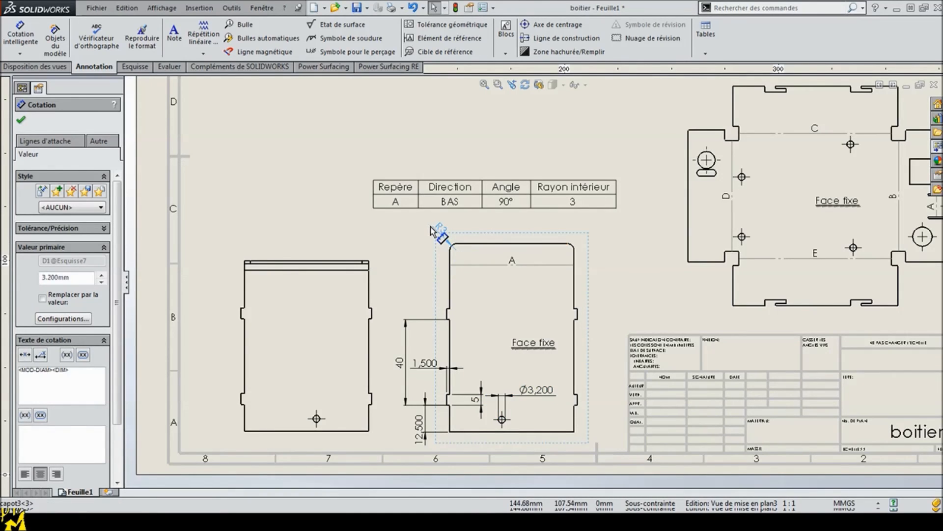
{"action": "left_click", "coordinate": [439, 230]}
{"action": "key", "text": "Escape"}
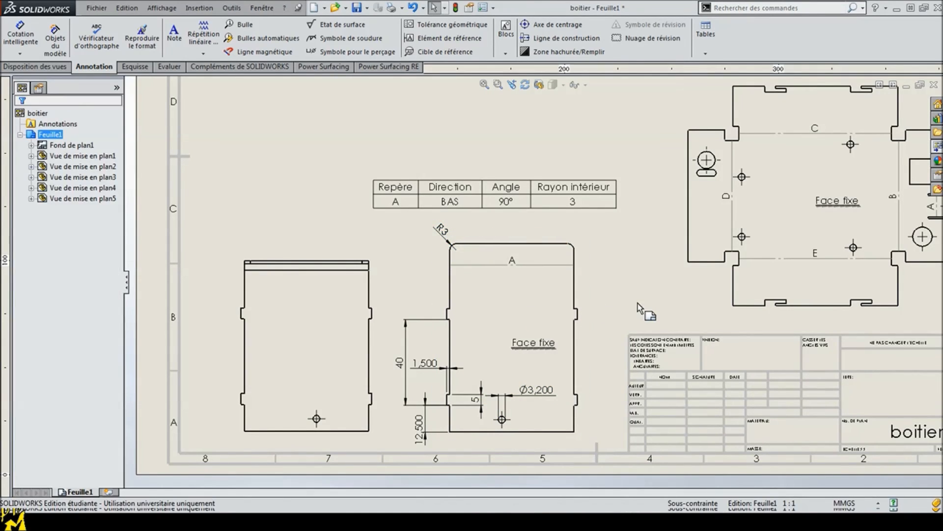
{"action": "left_click", "coordinate": [58, 47]}
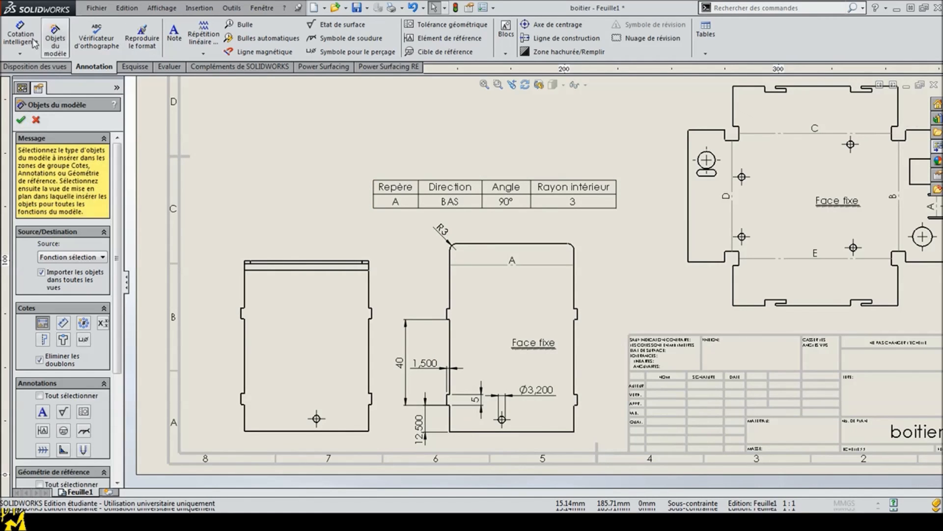
{"action": "left_click", "coordinate": [36, 120]}
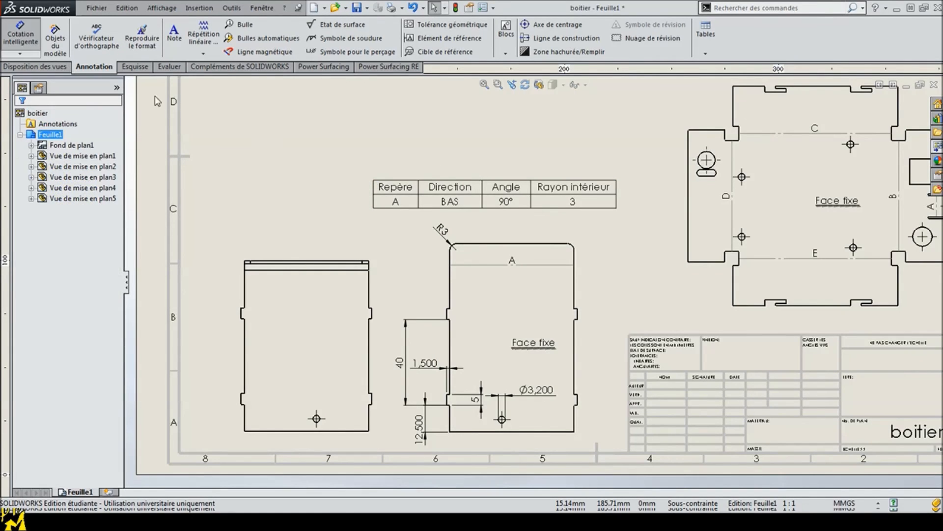
Step: Dimension the distance from the bottom edge to bend line A on the cover's flat pattern, placing the dimension right of the outline
{"action": "left_click", "coordinate": [20, 35]}
{"action": "left_click", "coordinate": [549, 431]}
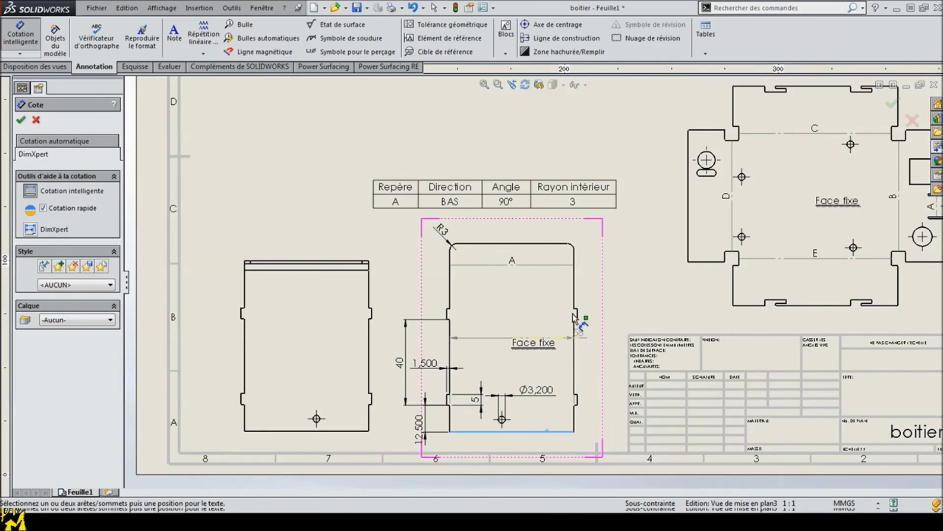
{"action": "left_click", "coordinate": [543, 265]}
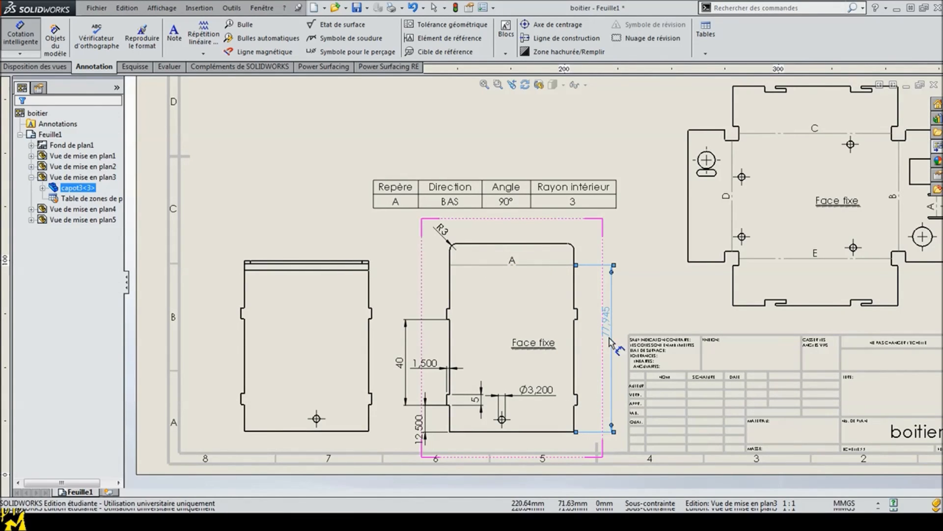
{"action": "left_click", "coordinate": [614, 292]}
{"action": "key", "text": "Escape"}
{"action": "key", "text": "Escape"}
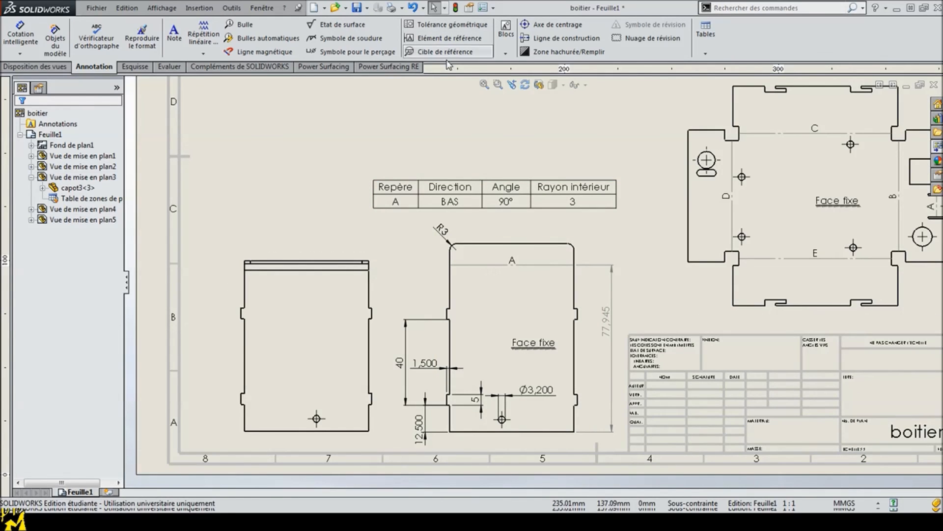
{"action": "left_click", "coordinate": [484, 85]}
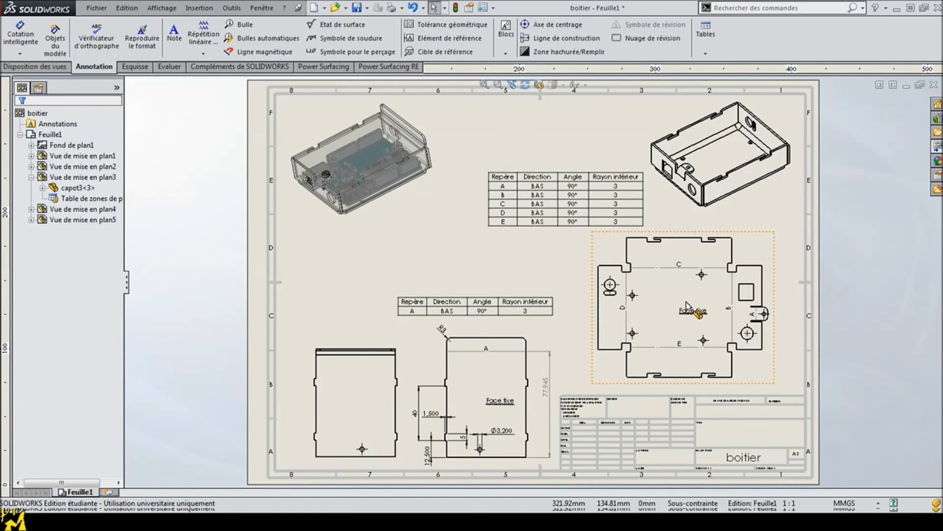
Step: Switch to the Tolerie.pptx presentation in PowerPoint and start its slide show from the beginning
{"action": "left_click", "coordinate": [230, 521]}
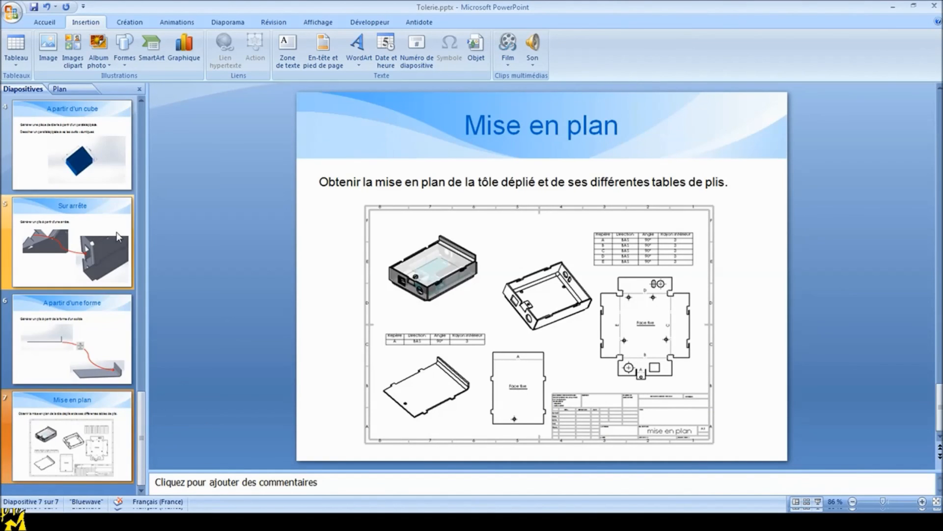
{"action": "left_click_drag", "start_coordinate": [138, 403], "coordinate": [237, 219]}
{"action": "key", "text": "F5"}
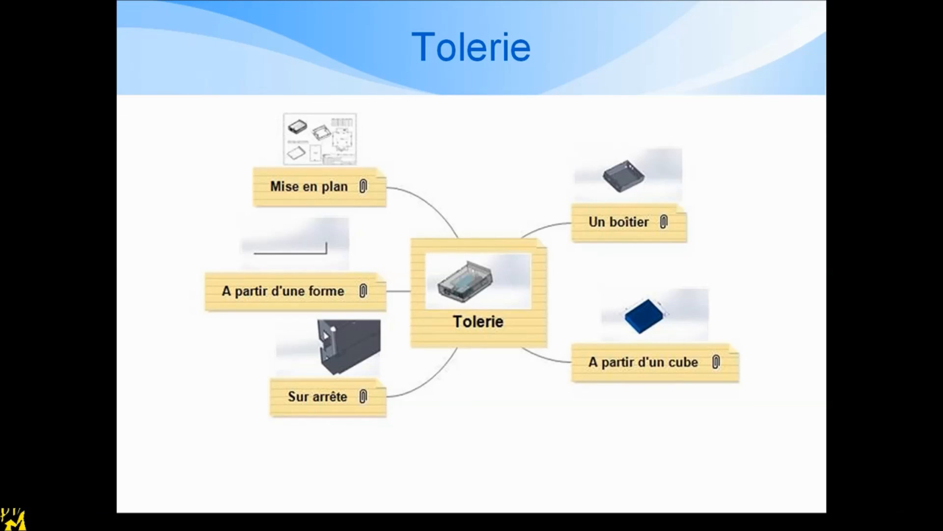
Step: Review the sheet-metal slides in order, from the Tolerie overview through to "A partir d'une forme"
{"action": "left_click", "coordinate": [512, 318]}
{"action": "left_click", "coordinate": [513, 318]}
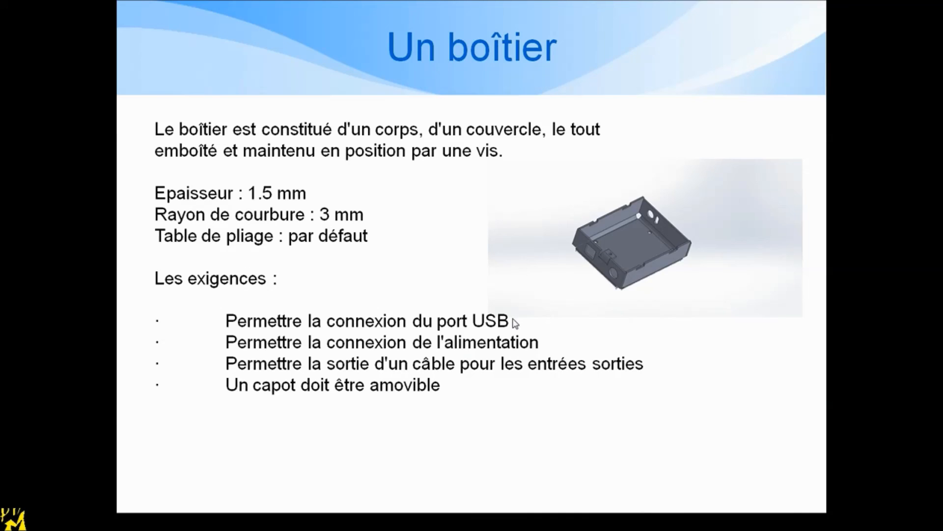
{"action": "left_click", "coordinate": [513, 320]}
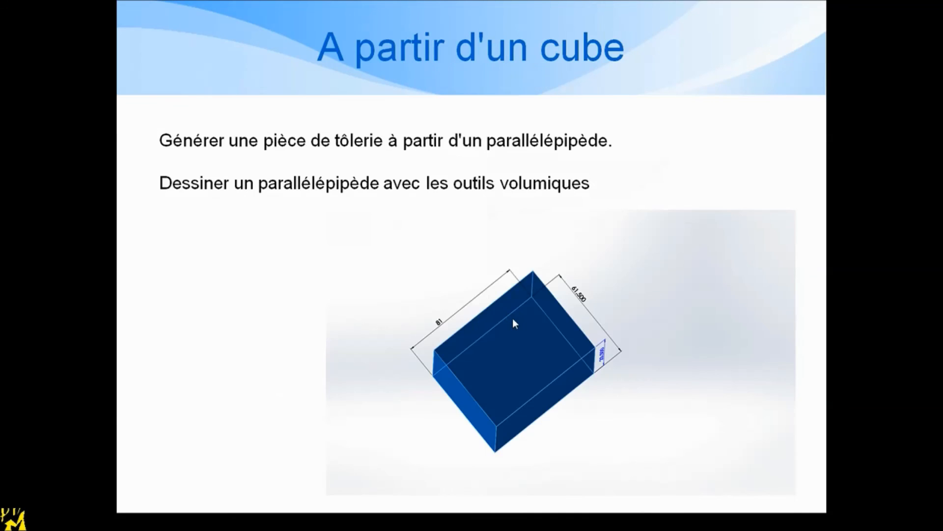
{"action": "left_click", "coordinate": [579, 341]}
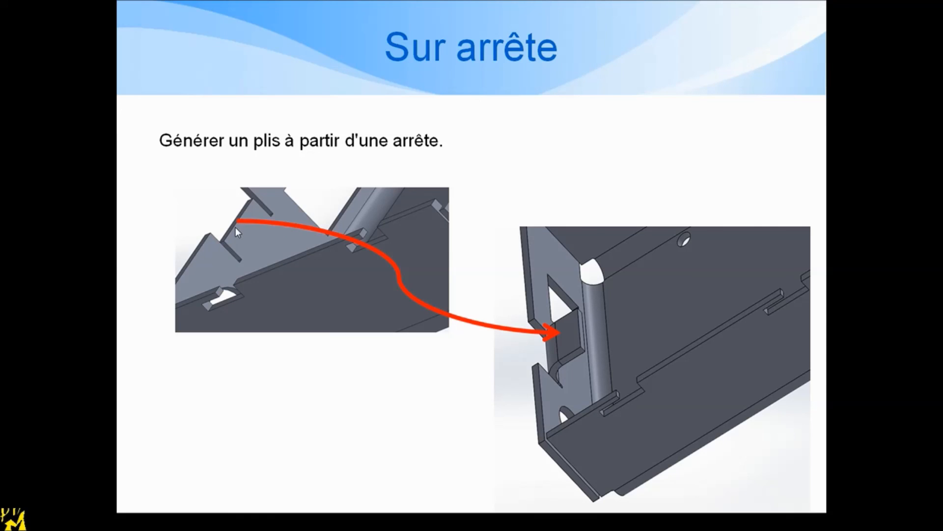
{"action": "left_click", "coordinate": [421, 386]}
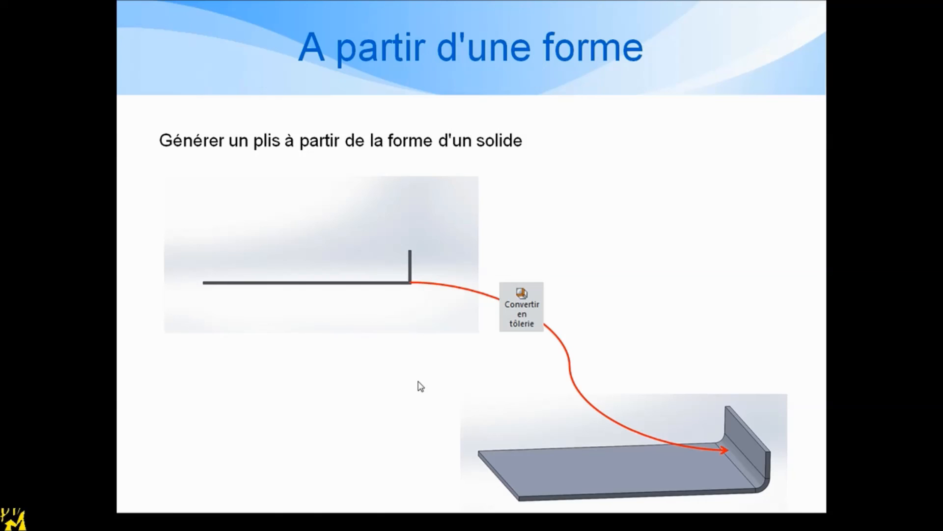